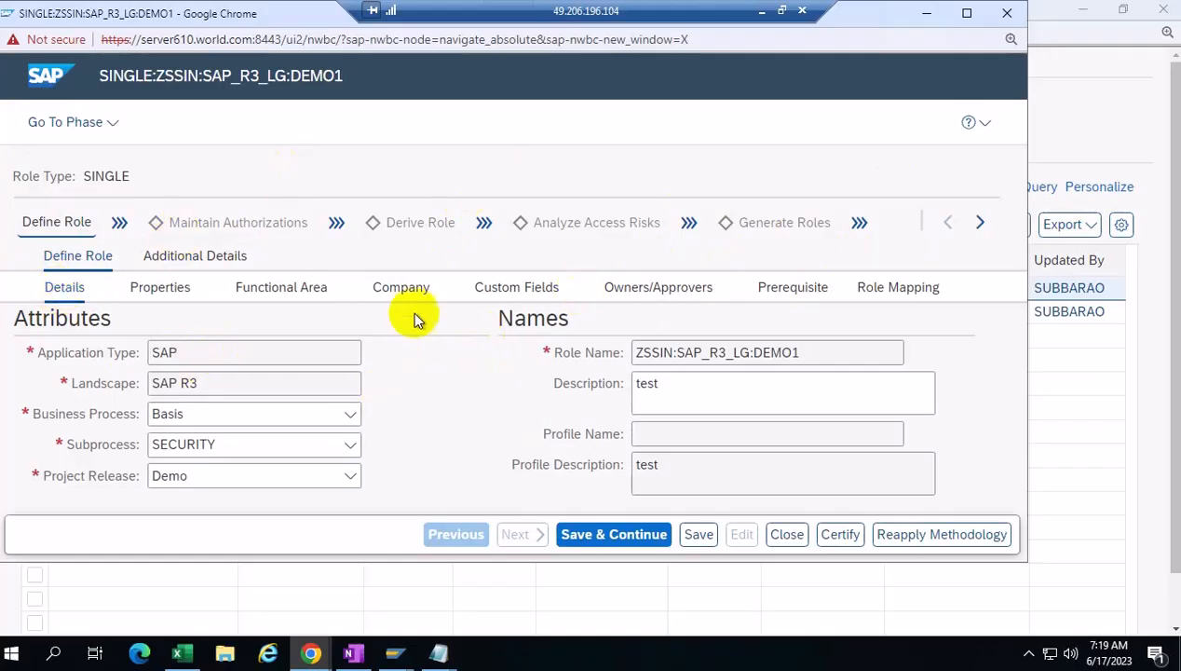
Close the ZSSIN:SAP_R3_LG:DEMO1 role details and filter the role list's current phase to Define Role
left_click_drag(813, 360, 632, 362)
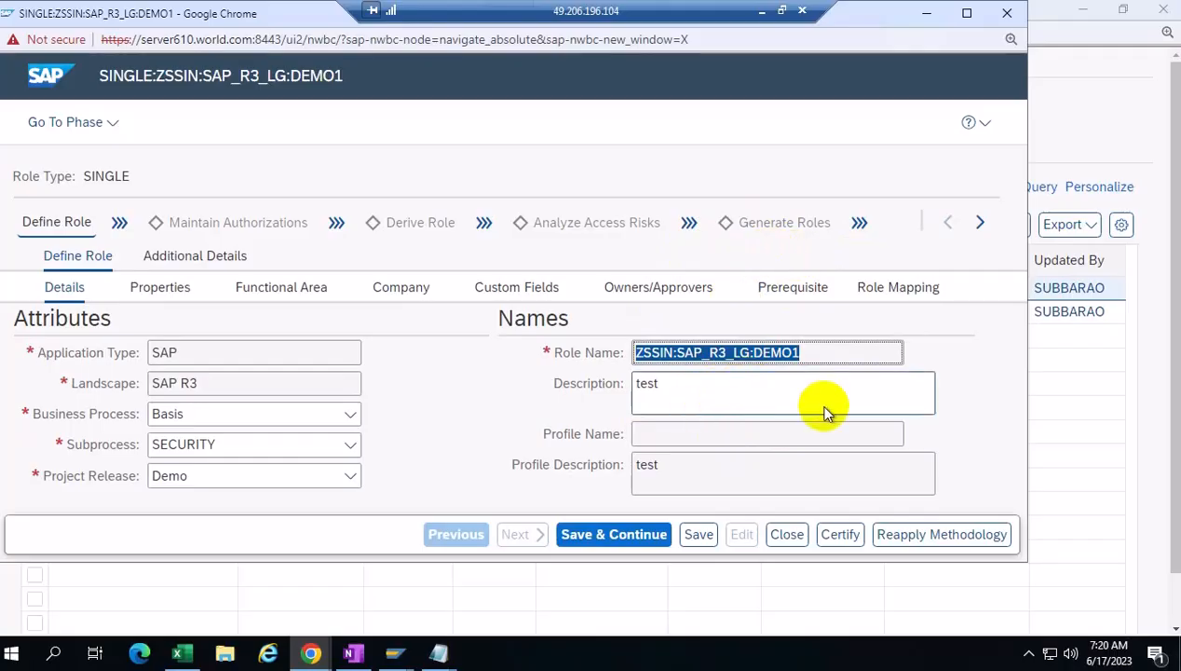
left_click(787, 534)
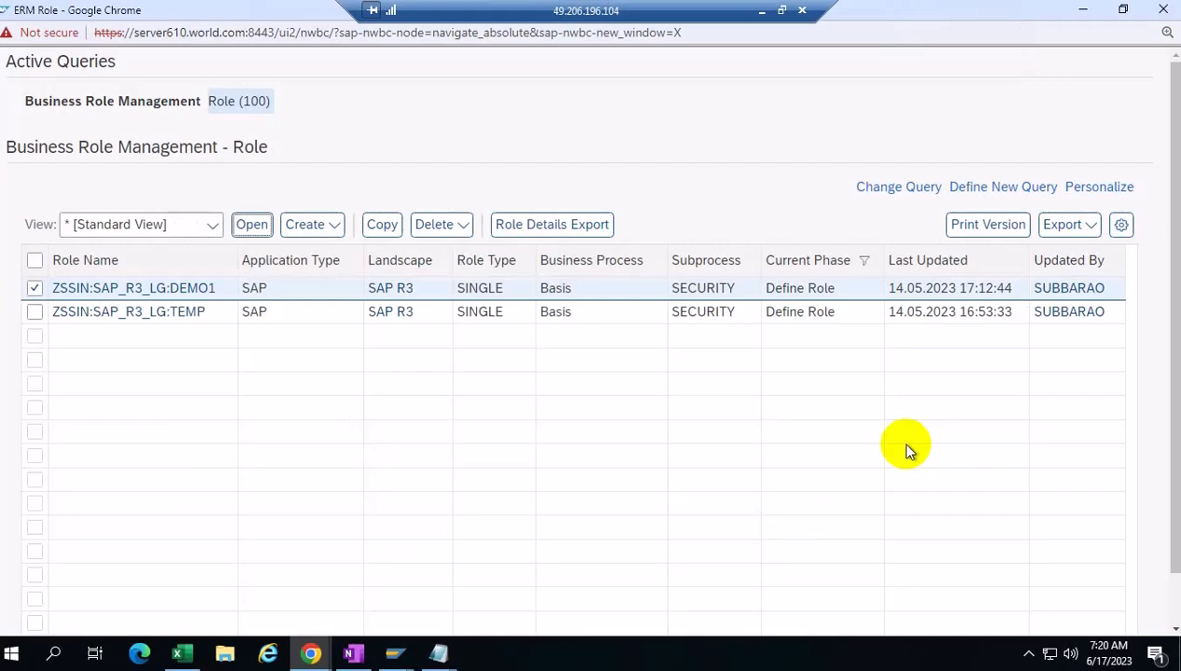
left_click(825, 265)
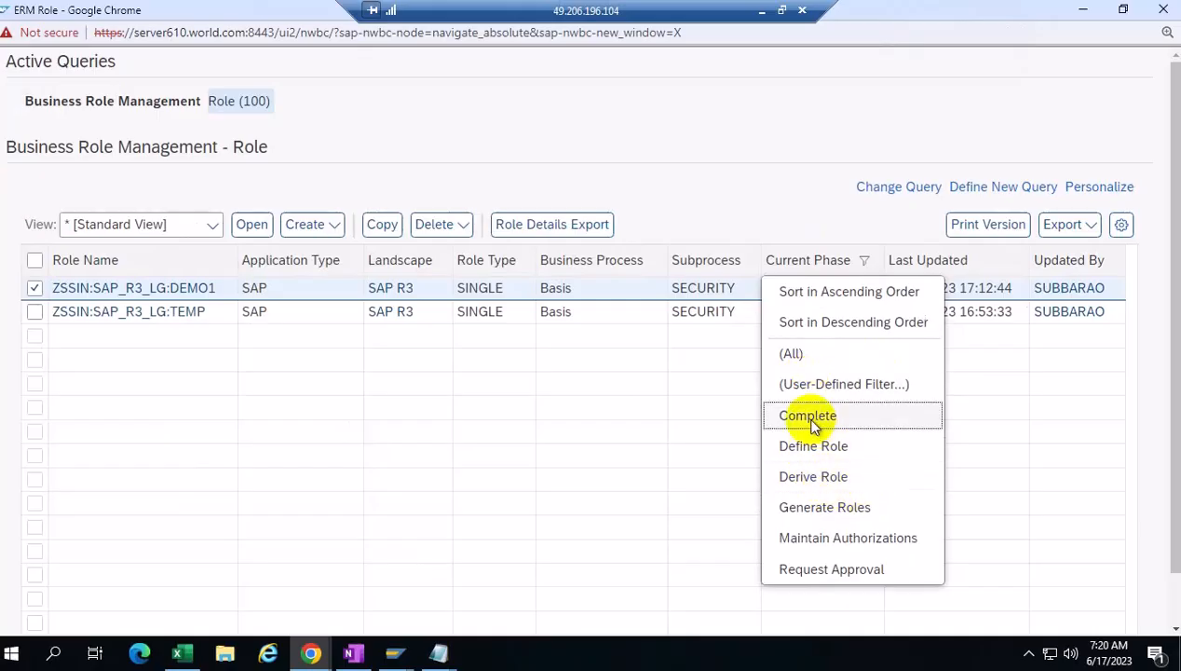
left_click(832, 450)
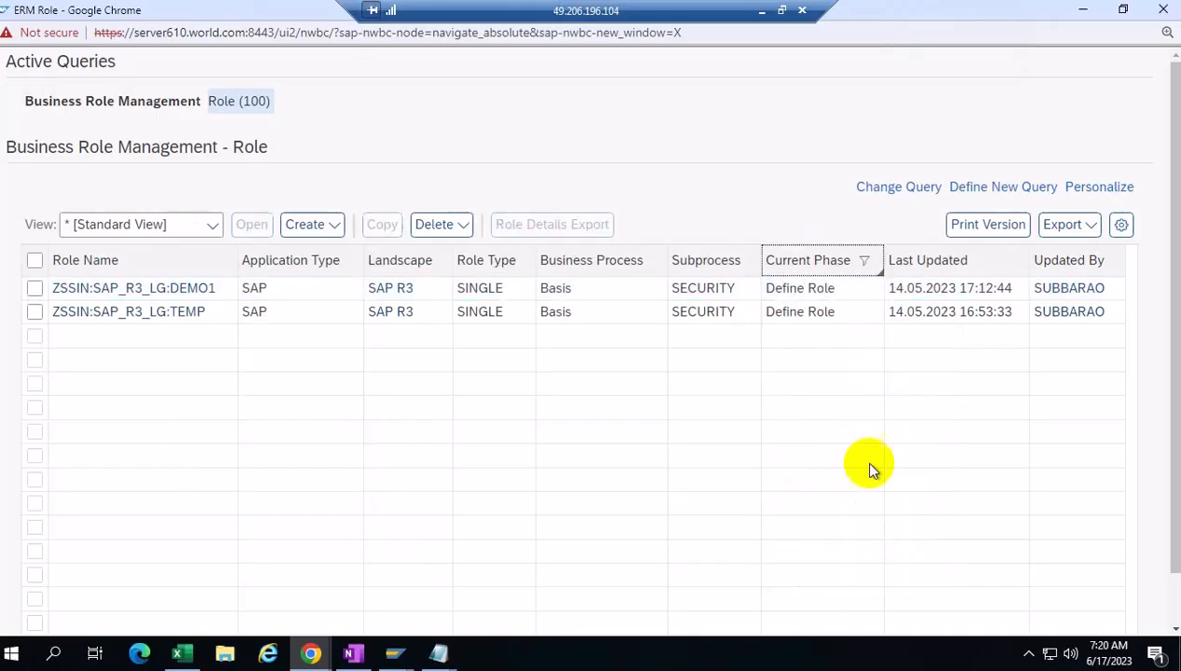
left_click(35, 288)
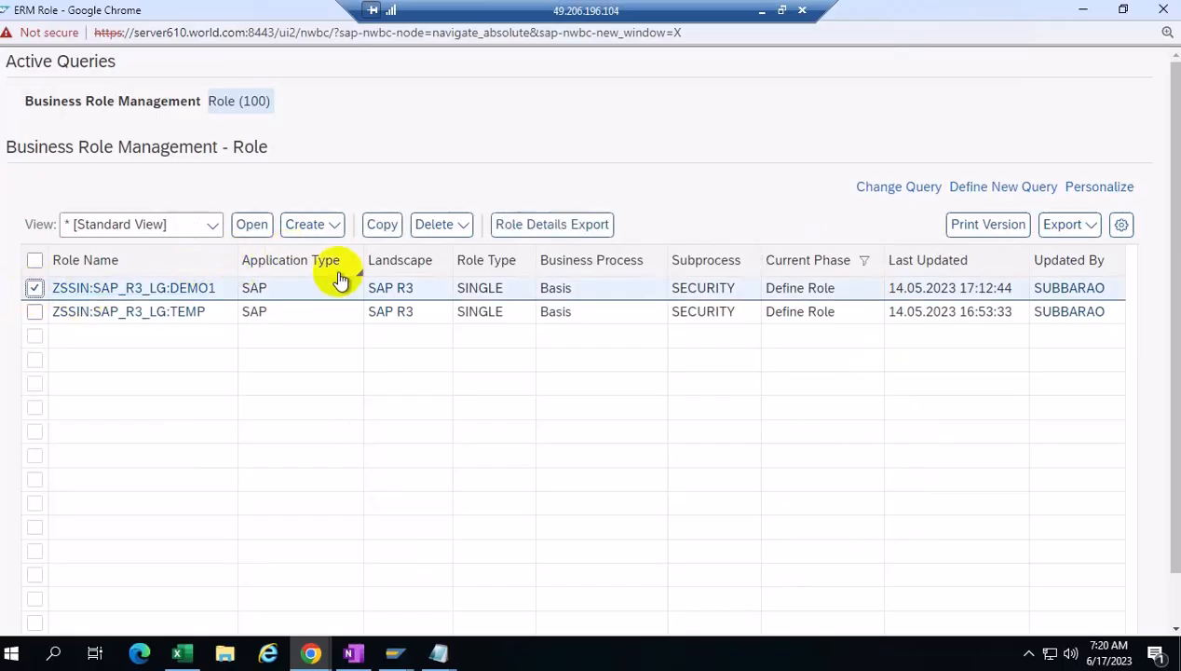
left_click(34, 288)
left_click(816, 266)
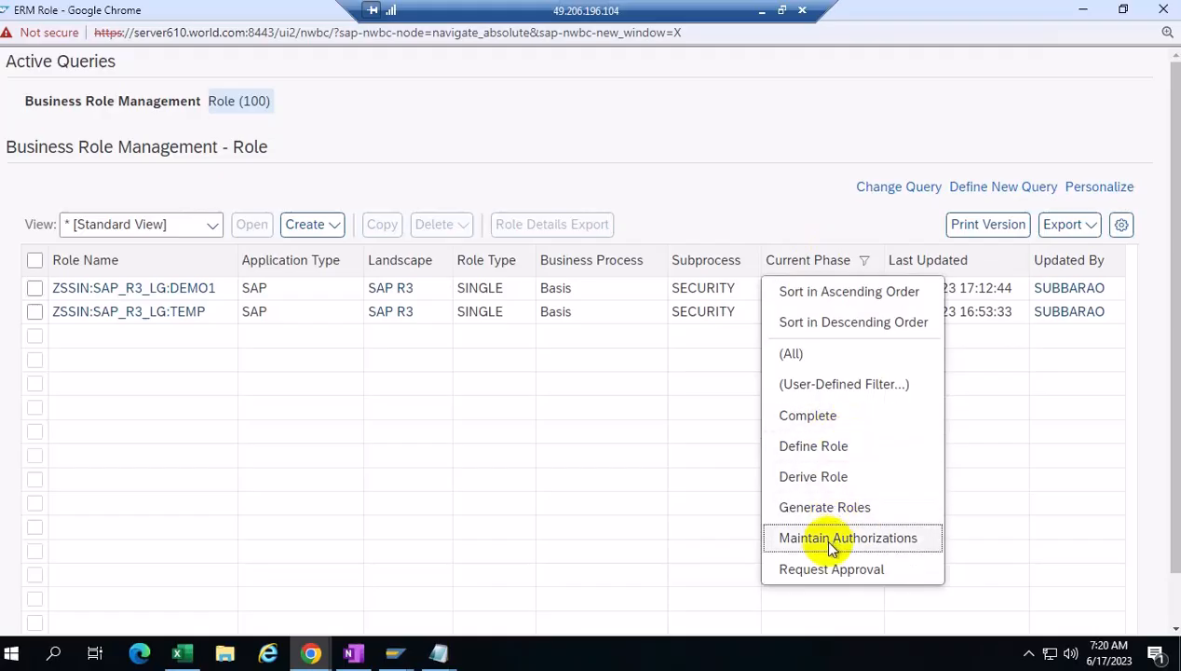
left_click(765, 171)
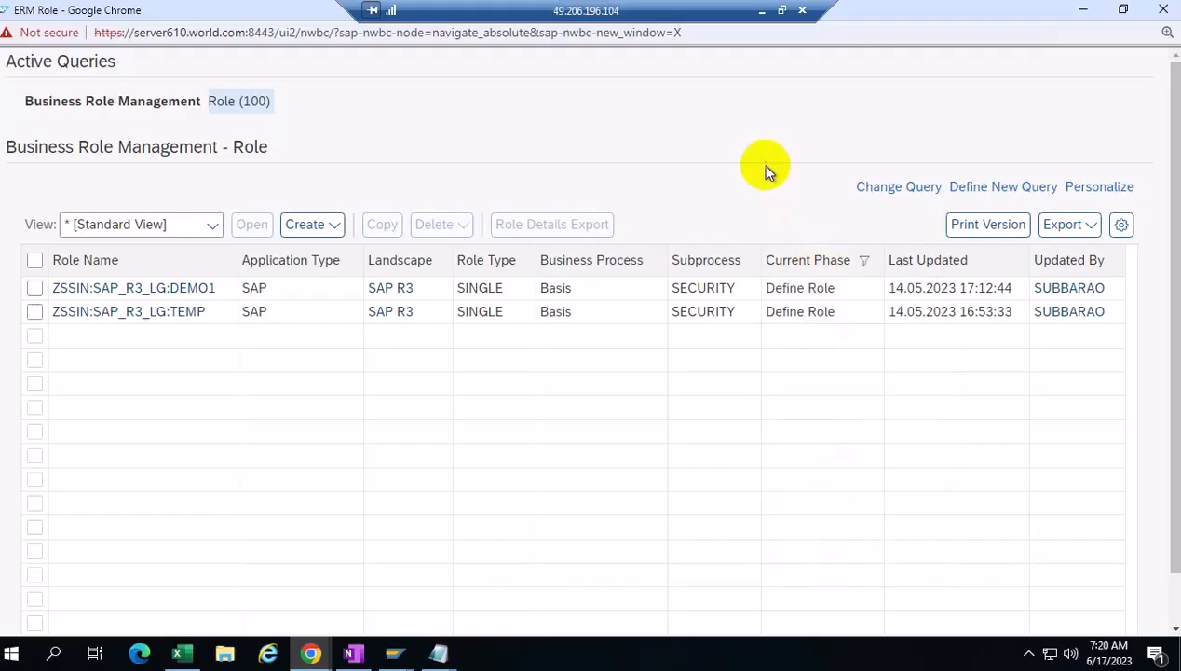
Filter the role list to the Complete phase and consult the Business Roles-Pre-steps slide in PowerPoint
left_click(865, 263)
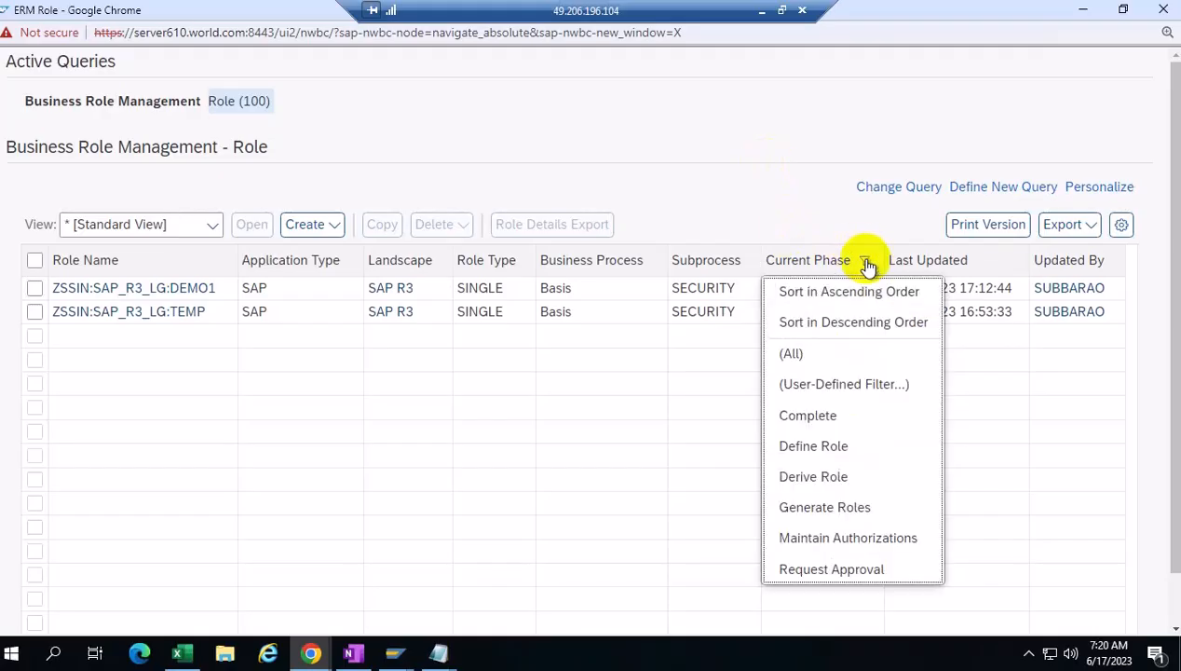
left_click(827, 423)
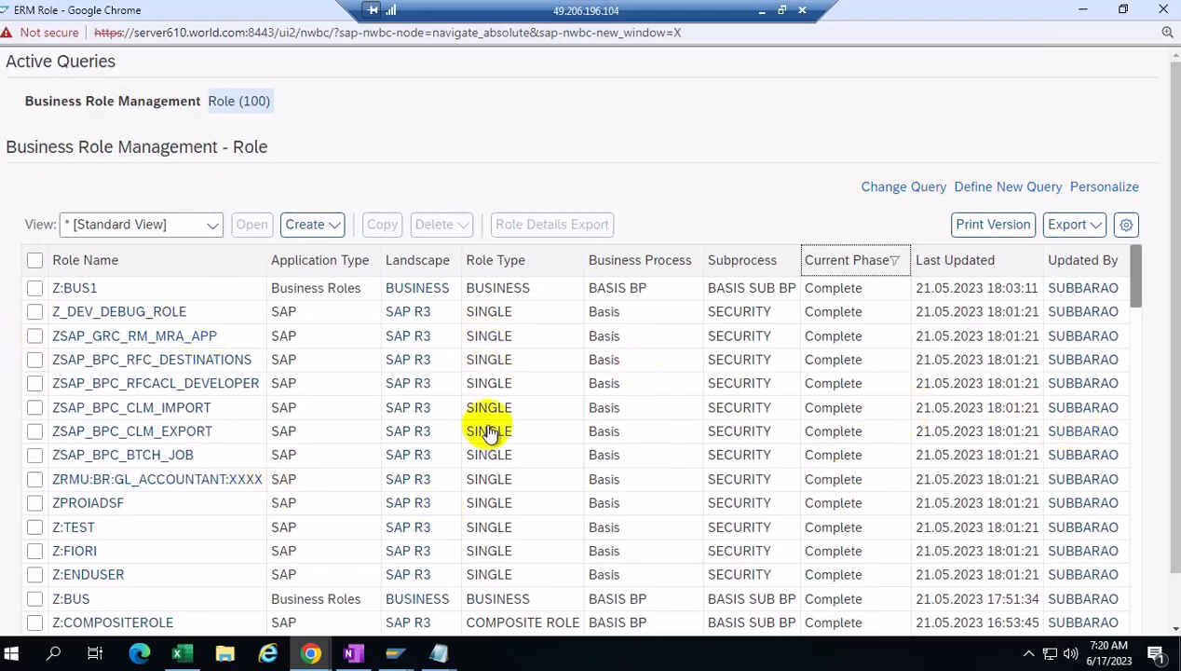
left_click(761, 10)
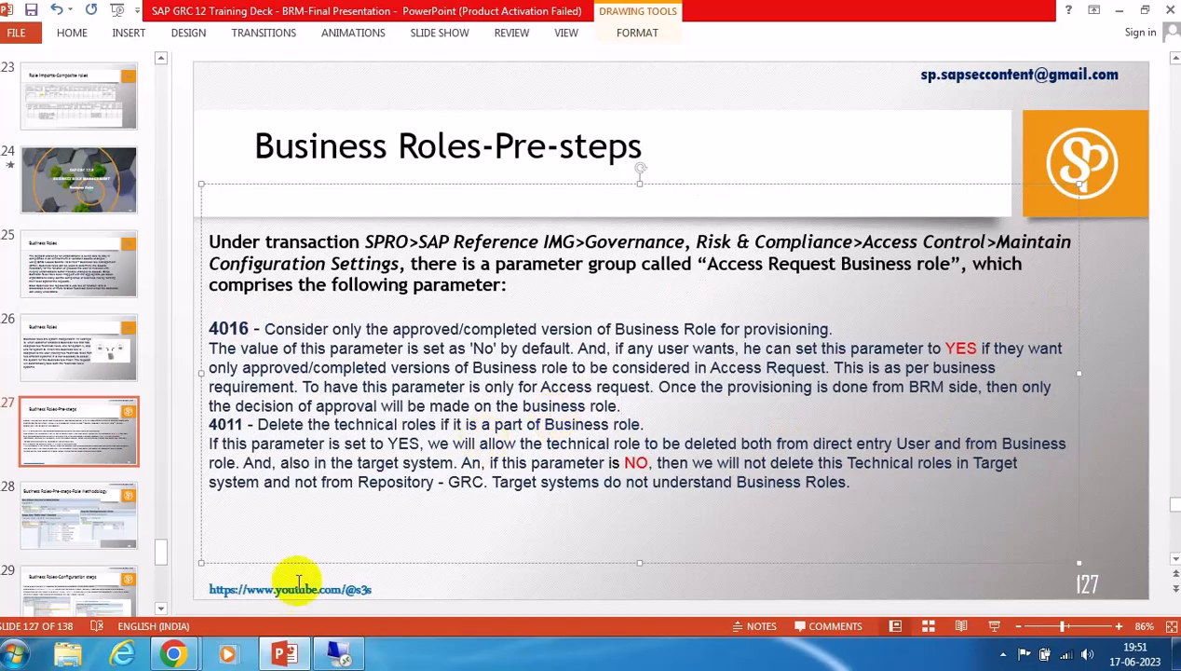
left_click(338, 654)
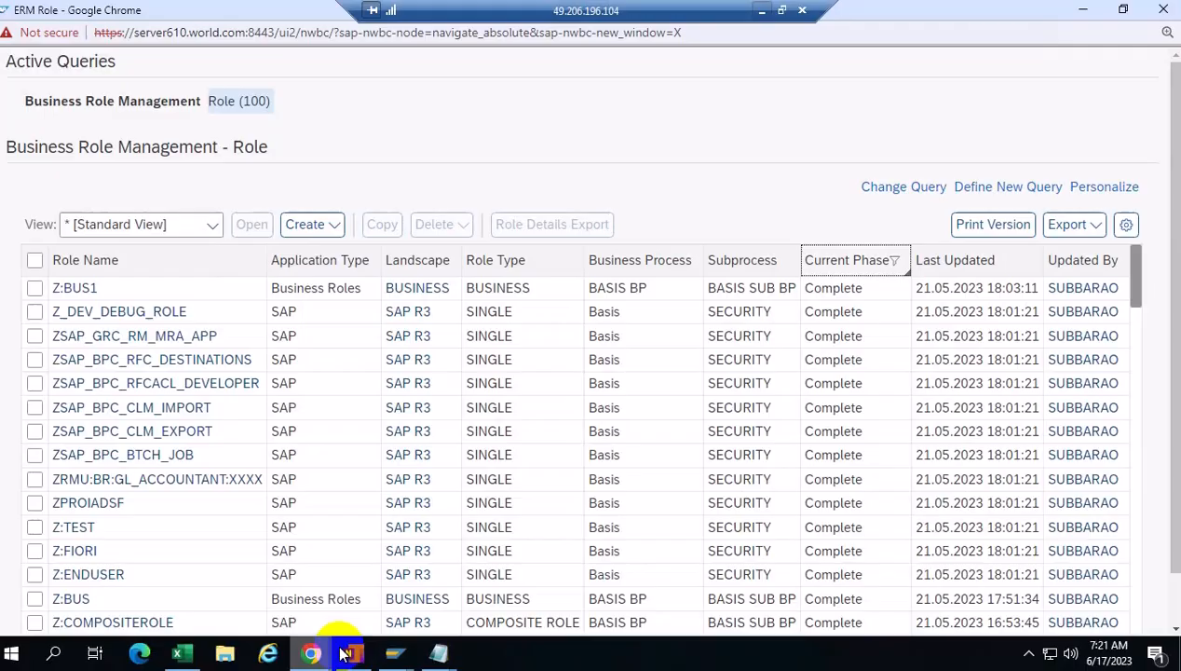
left_click(851, 266)
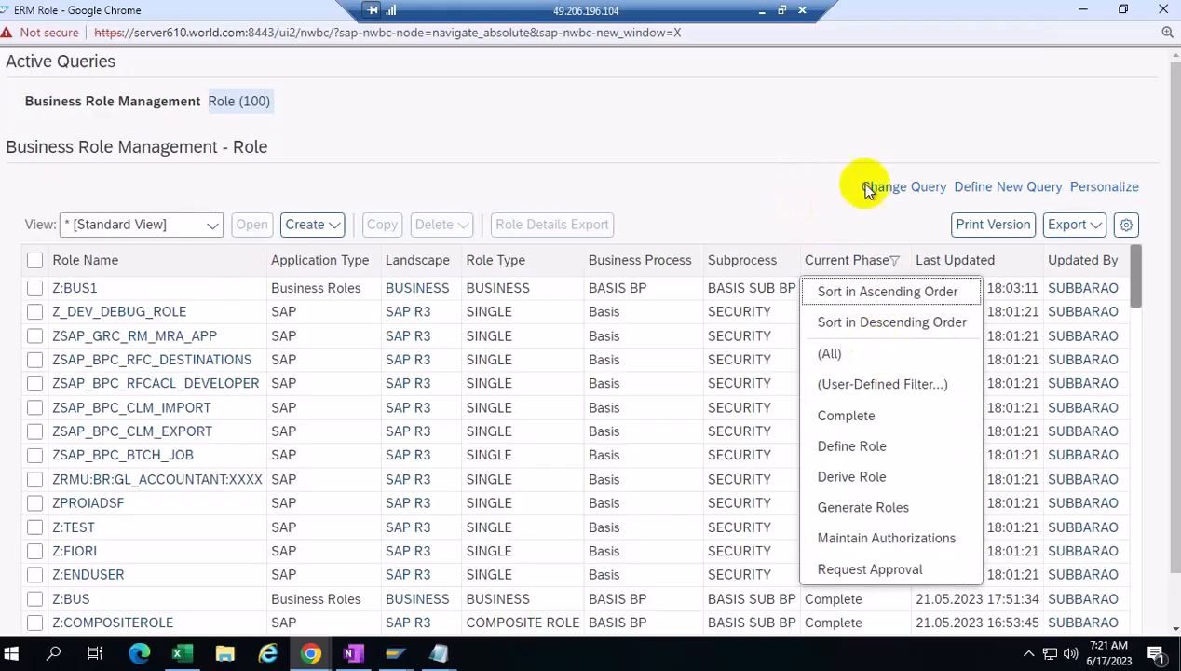
left_click(761, 10)
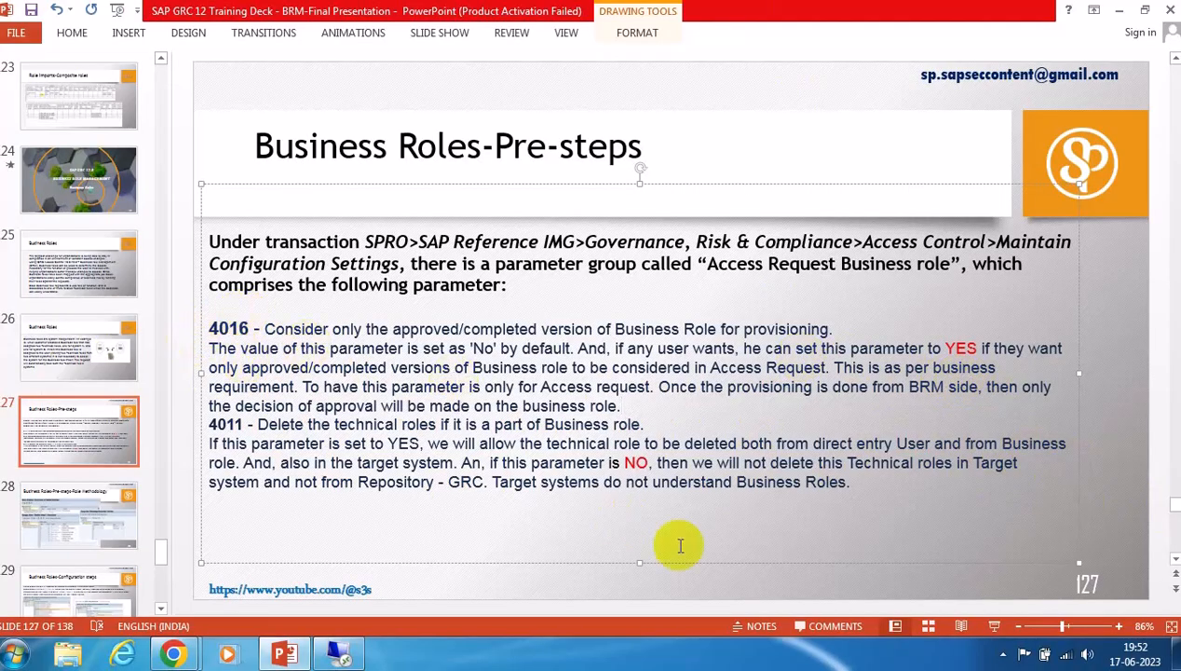
left_click(331, 654)
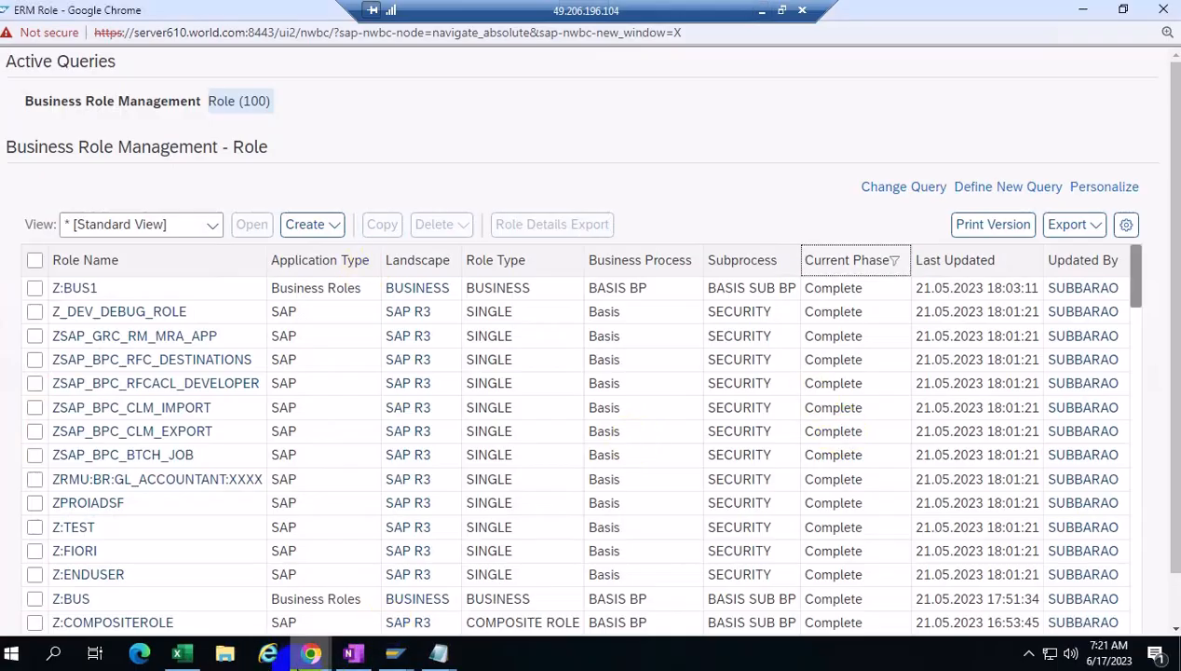
Switch to the Access Management page and open a new Access Request in a maximised window
mouse_move(310, 656)
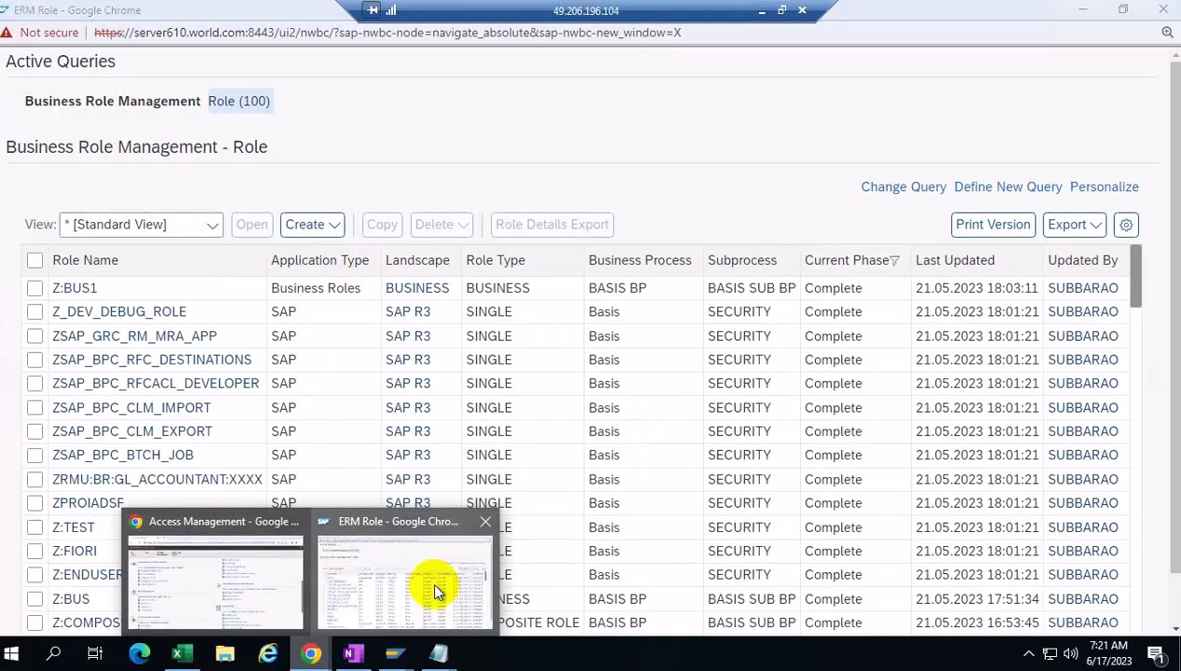
left_click(205, 580)
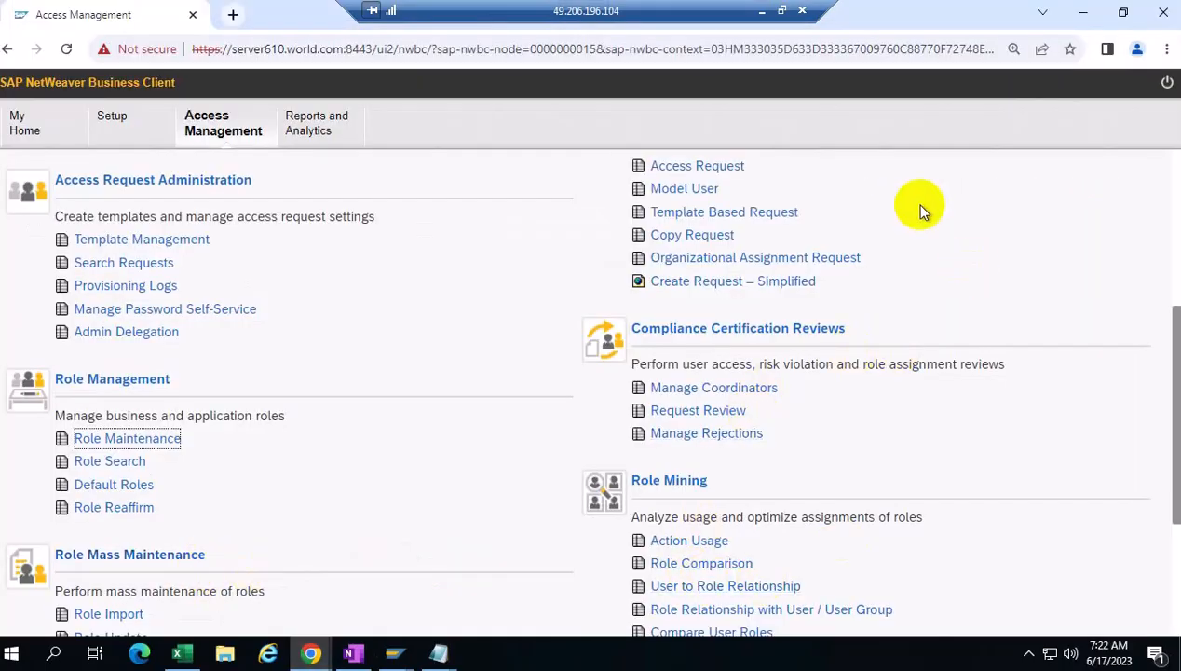
left_click(722, 166)
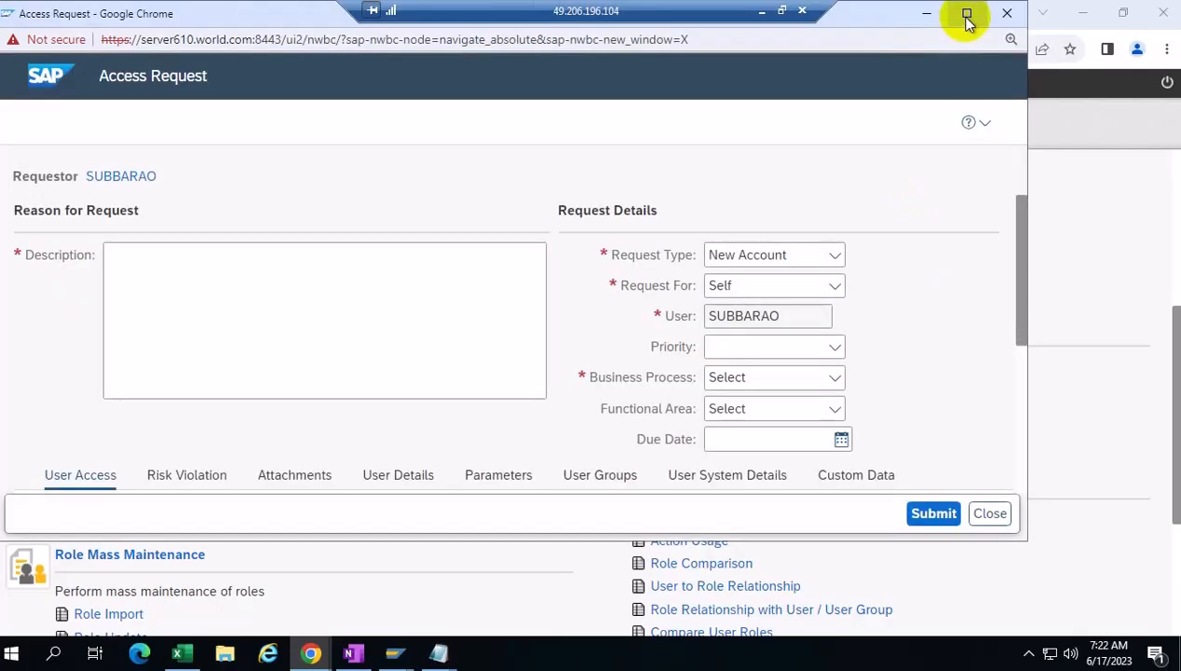
left_click(967, 15)
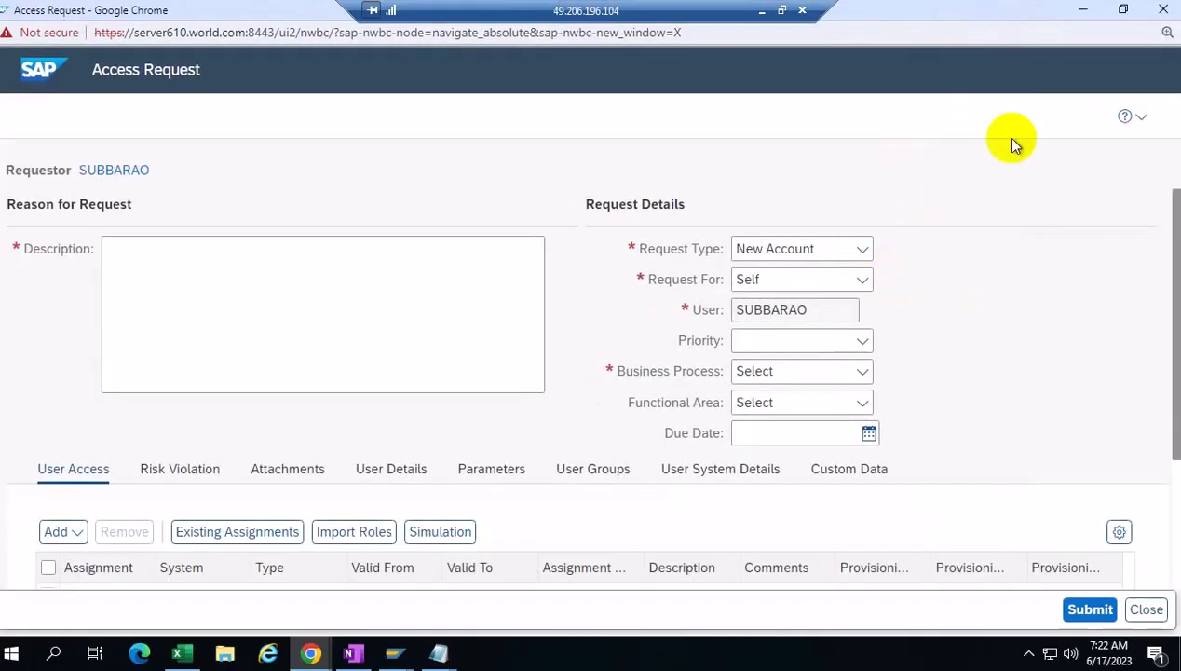
Compare the Business Roles-Pre-steps slide in PowerPoint and the Access Request form with the completed roles in the ERM Role list
left_click(762, 12)
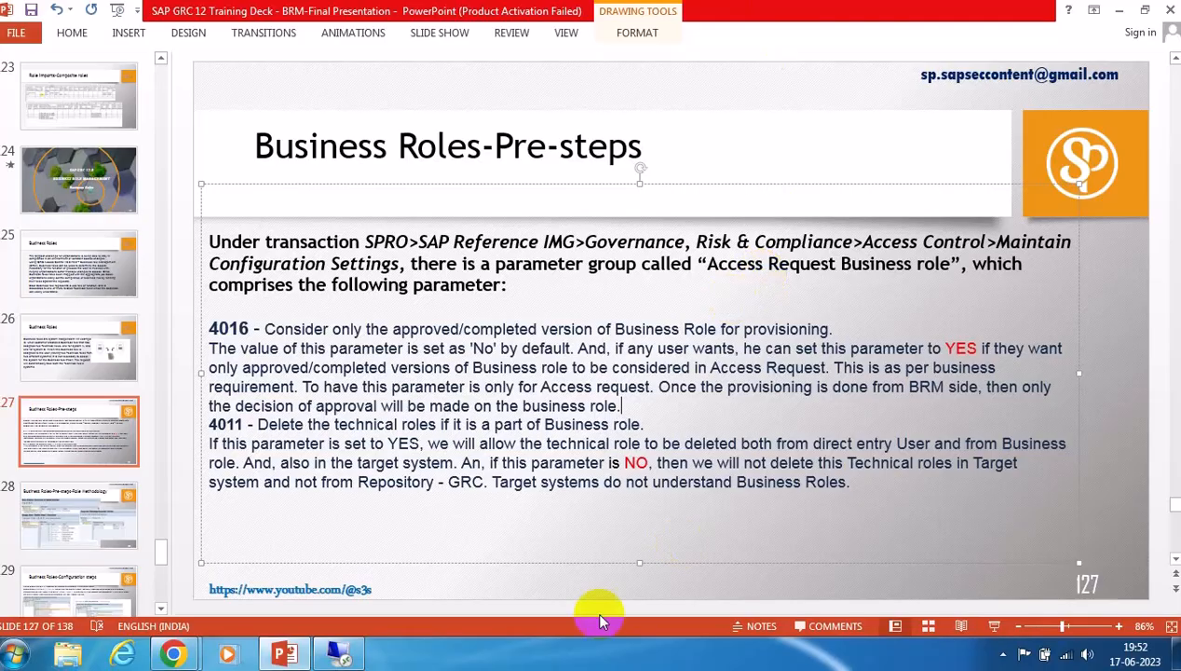
left_click(335, 654)
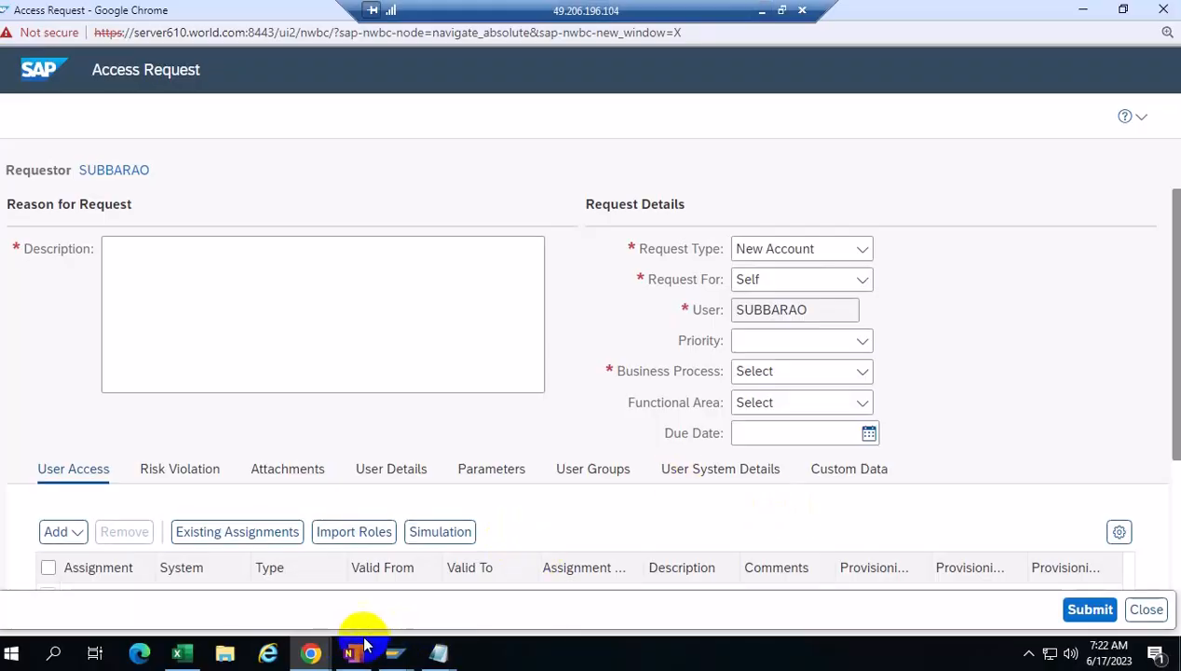
mouse_move(312, 655)
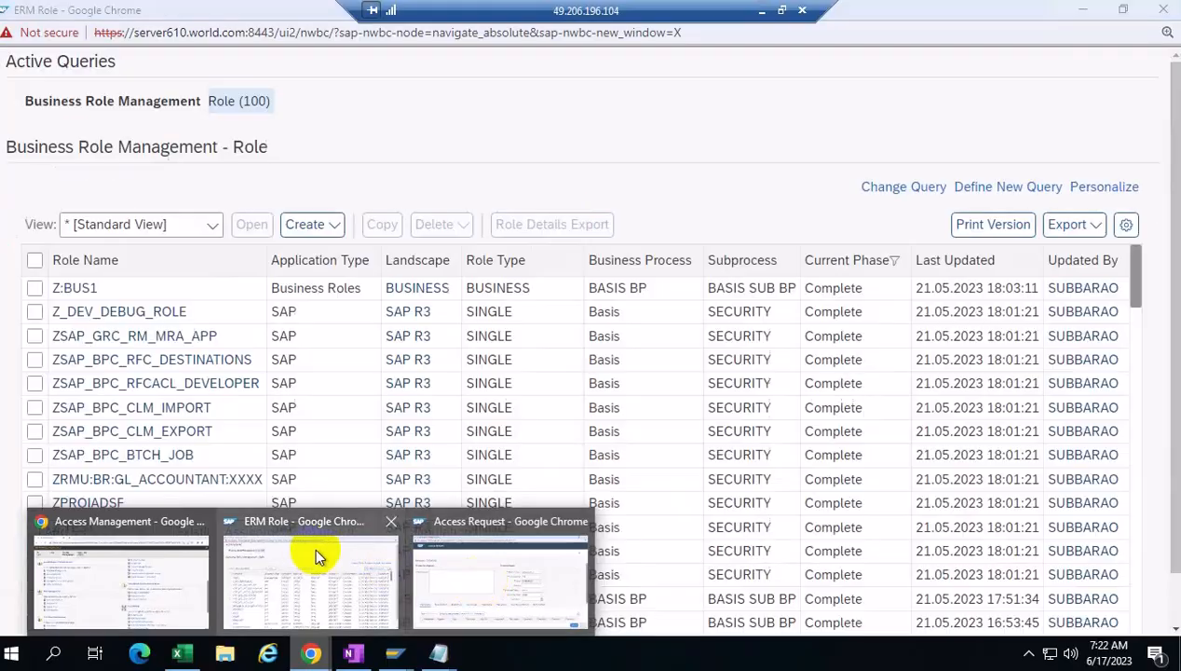
left_click(313, 544)
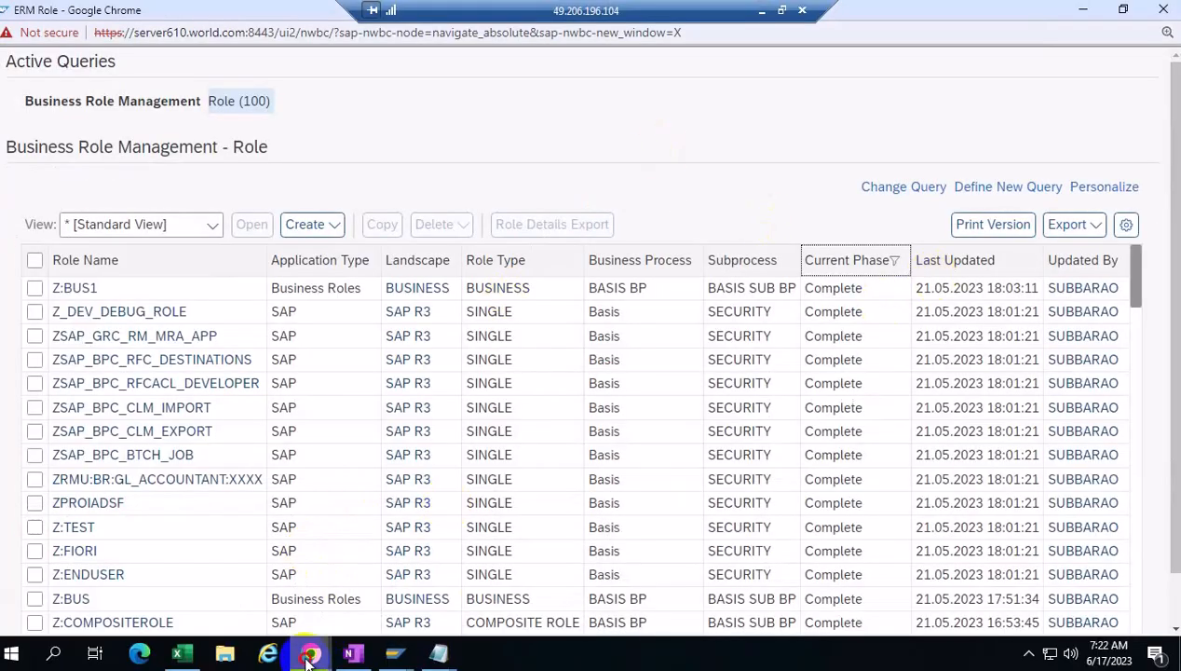
mouse_move(311, 652)
left_click(474, 582)
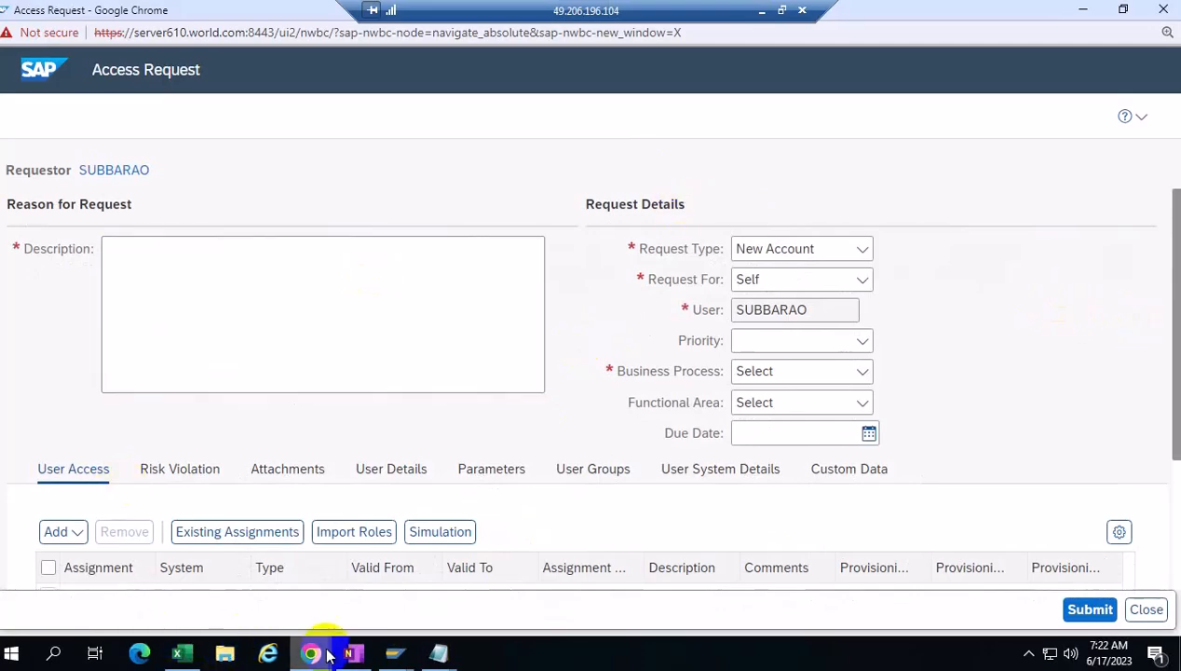
mouse_move(313, 655)
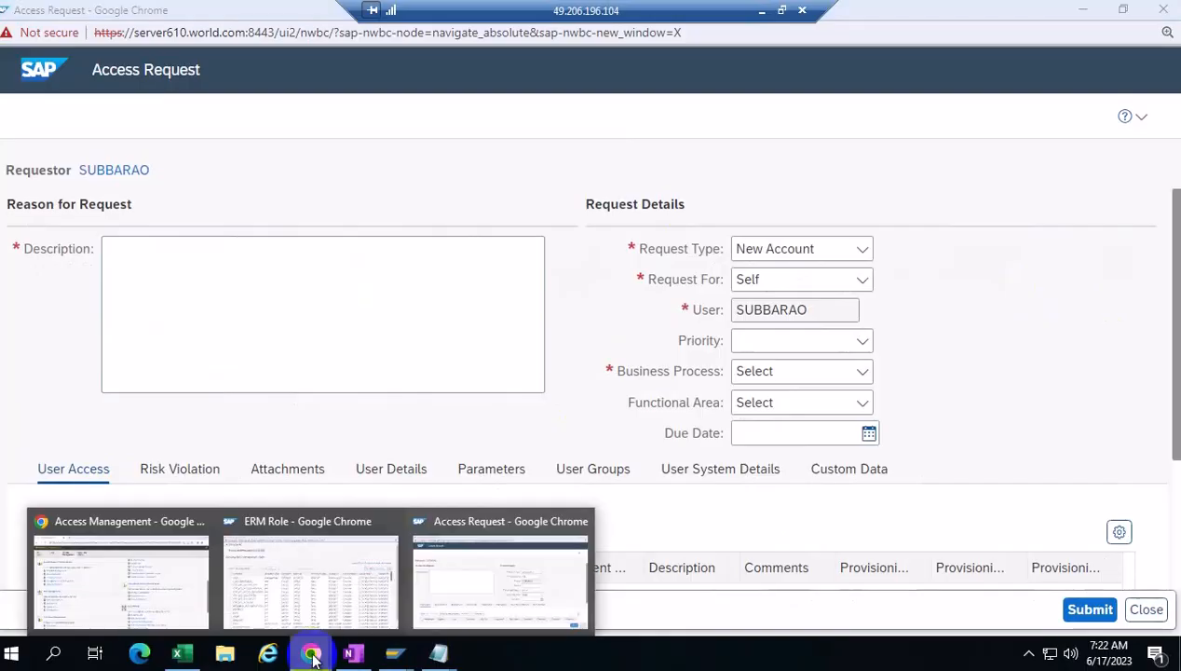
left_click(281, 562)
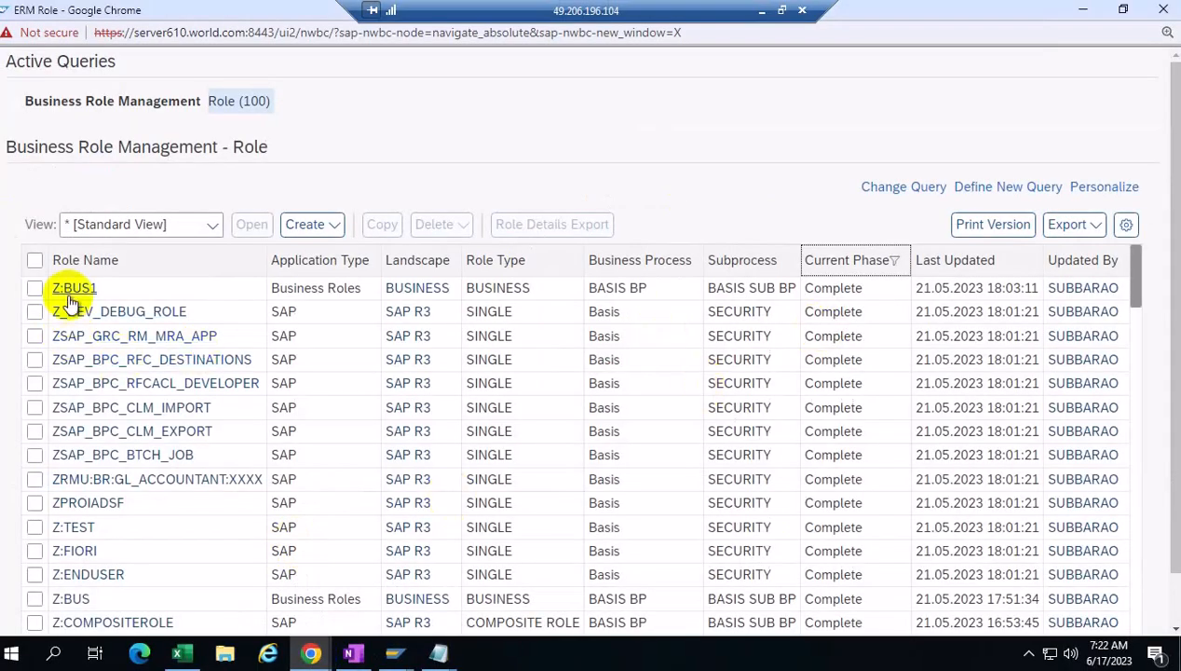
Filter the role list's current phase to Define Role and select the ZSSIN:SAP_R3_LG:DEMO1 role
left_click(889, 263)
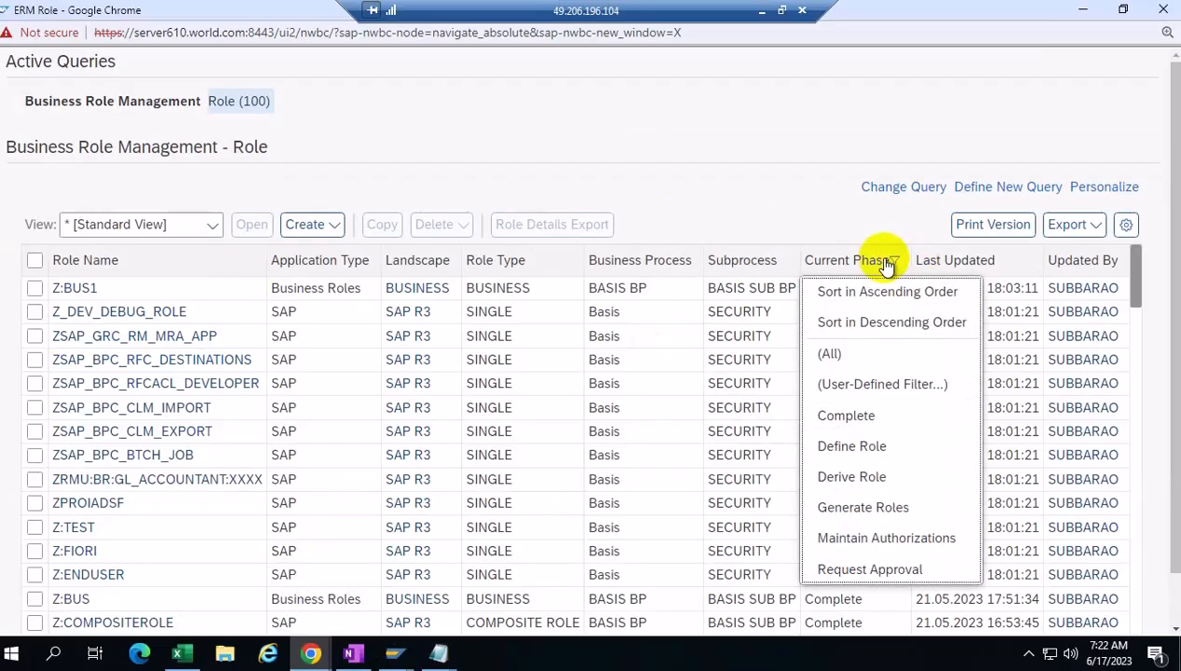
left_click(849, 455)
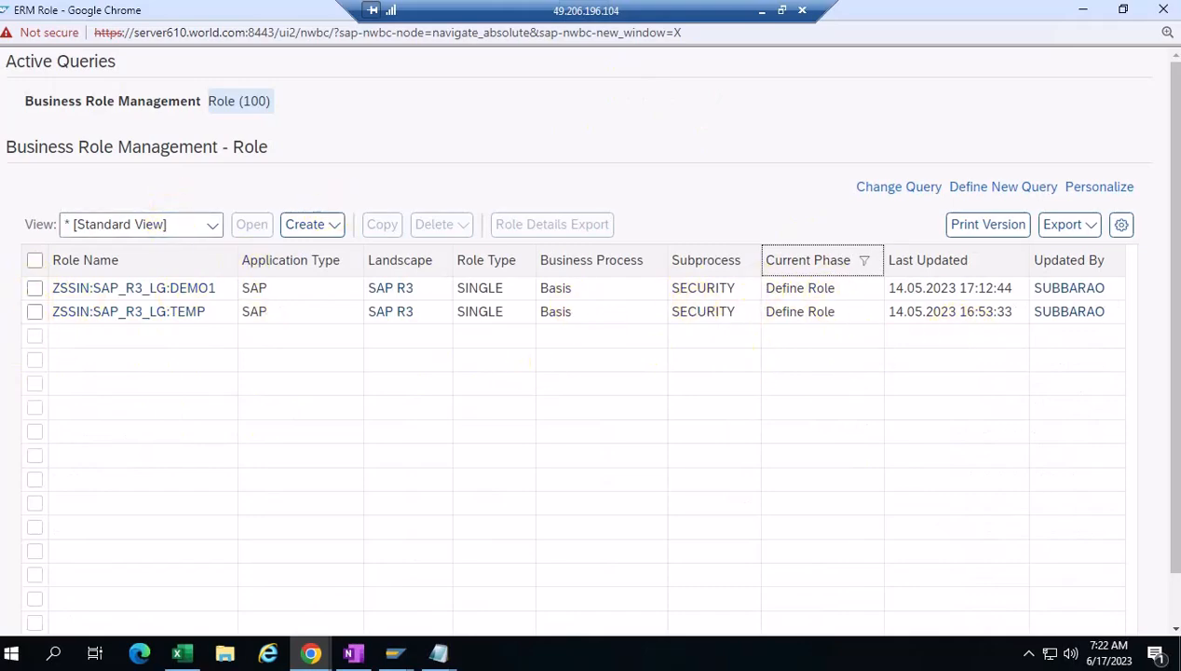
left_click(34, 288)
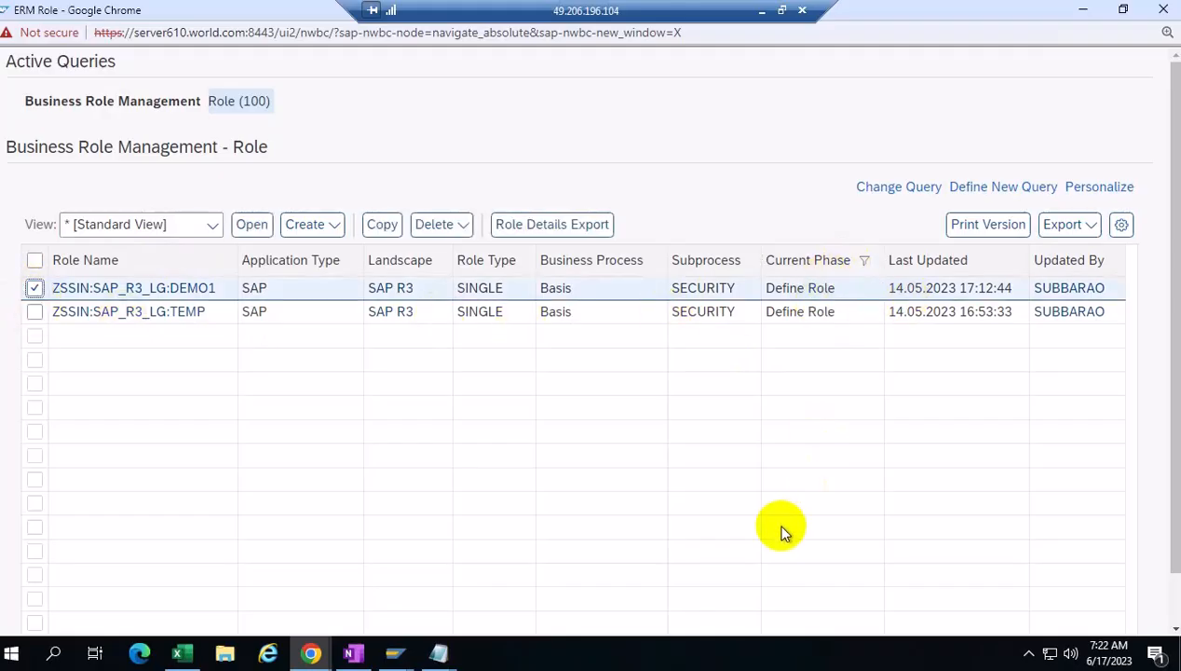
left_click(799, 259)
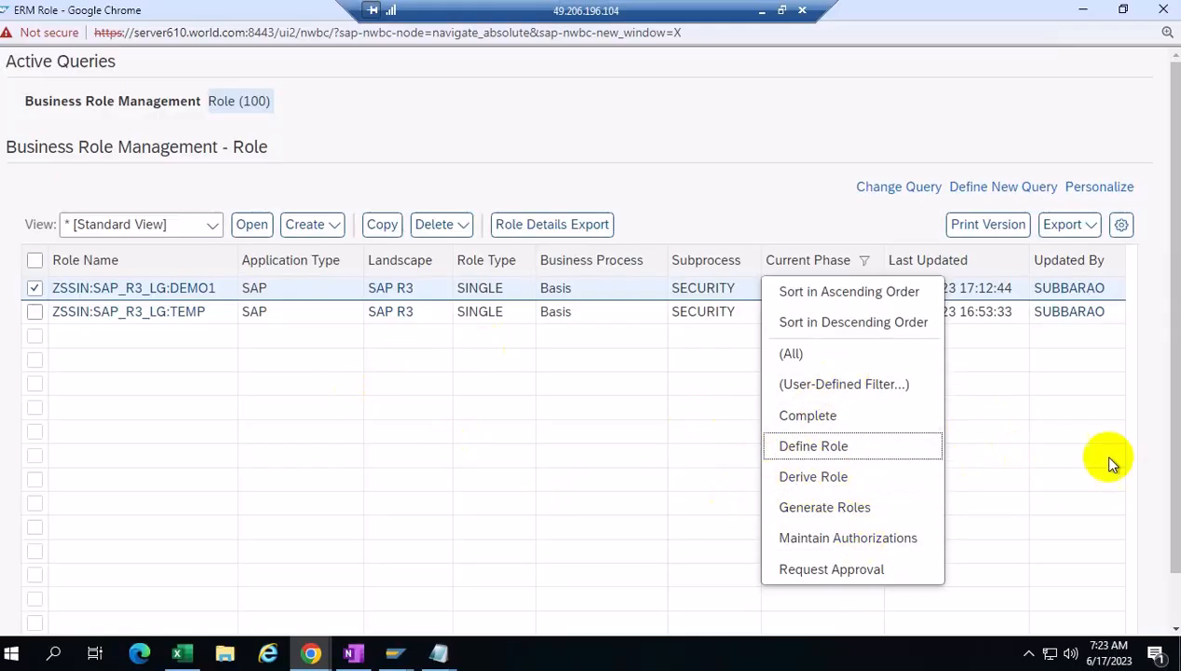
left_click(751, 182)
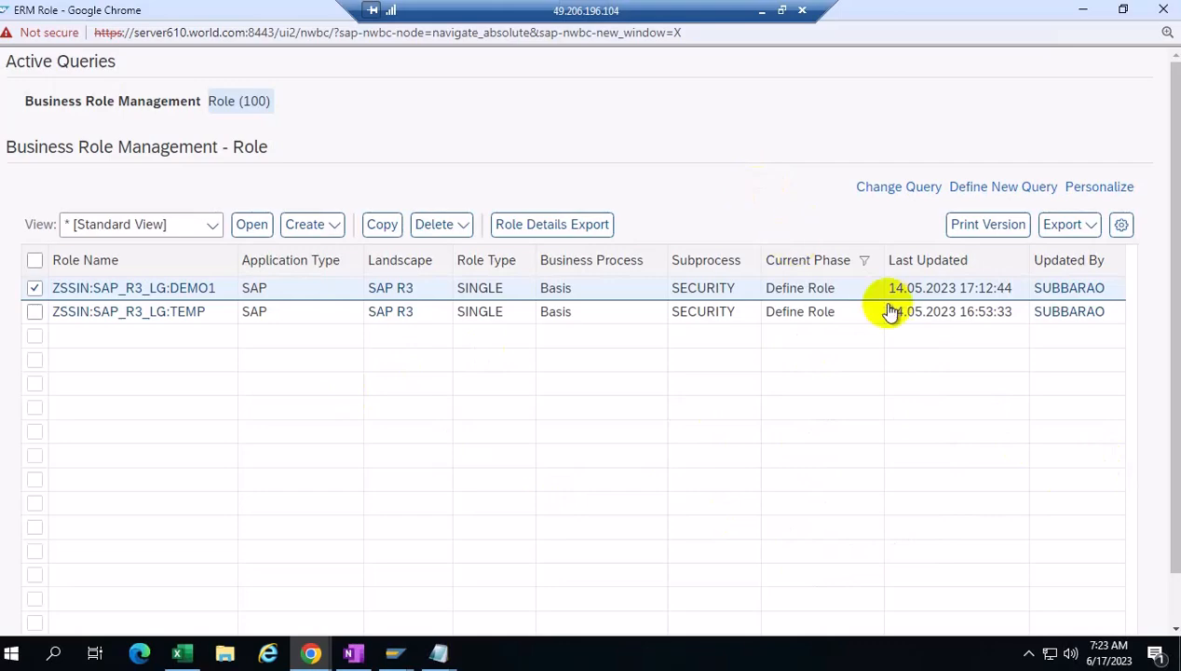
Set the current phase filter to All, select Z_DEV_DEBUG_ROLE and try to open its role details
left_click(804, 260)
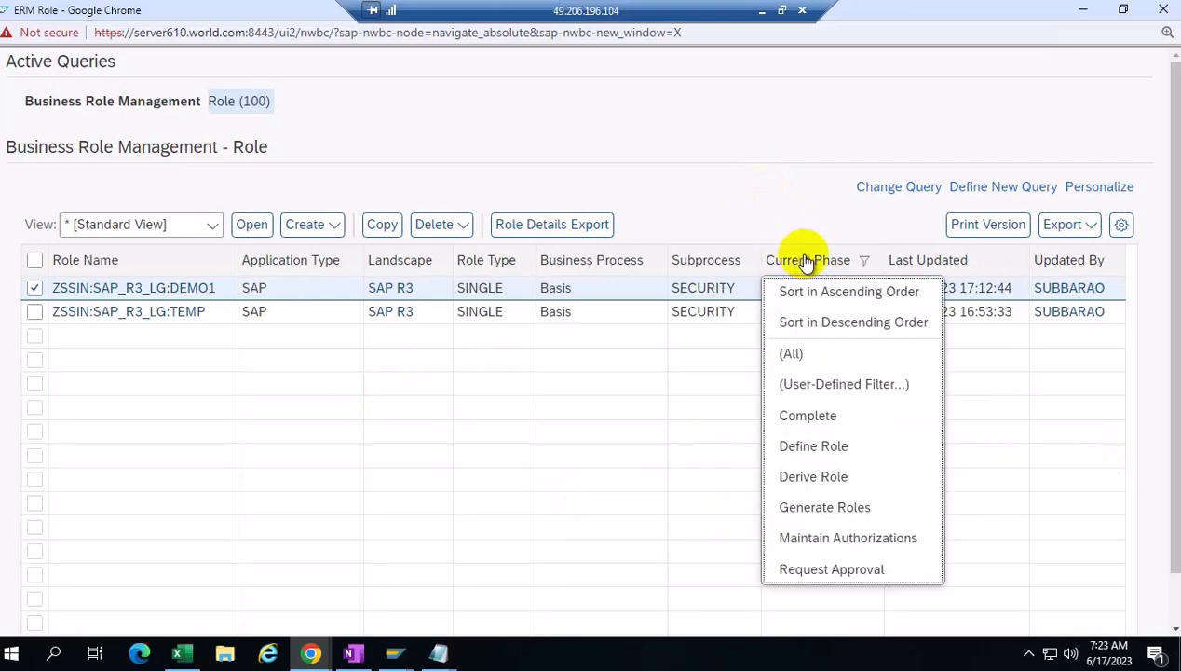
left_click(794, 354)
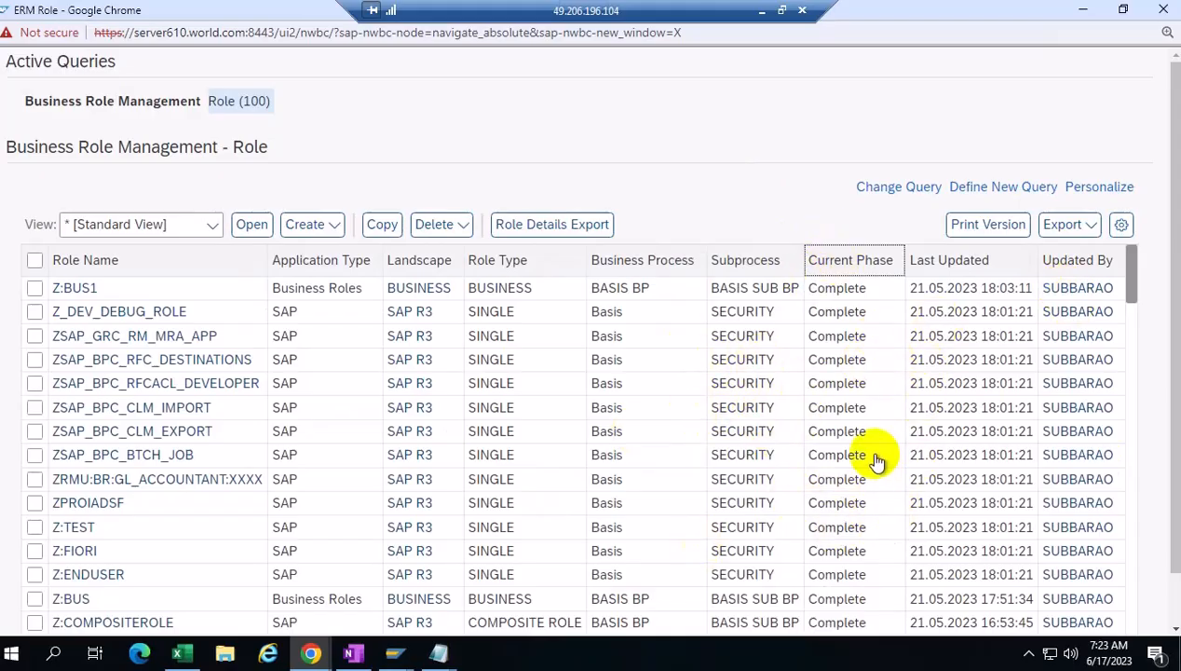
left_click(774, 196)
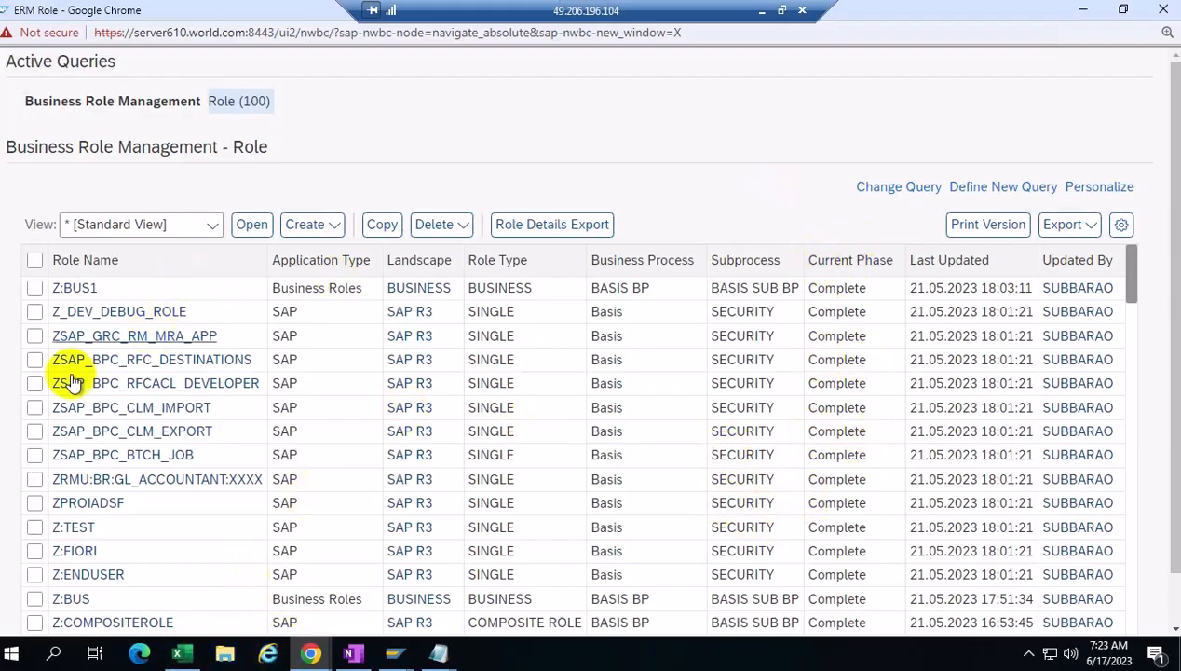
left_click(34, 311)
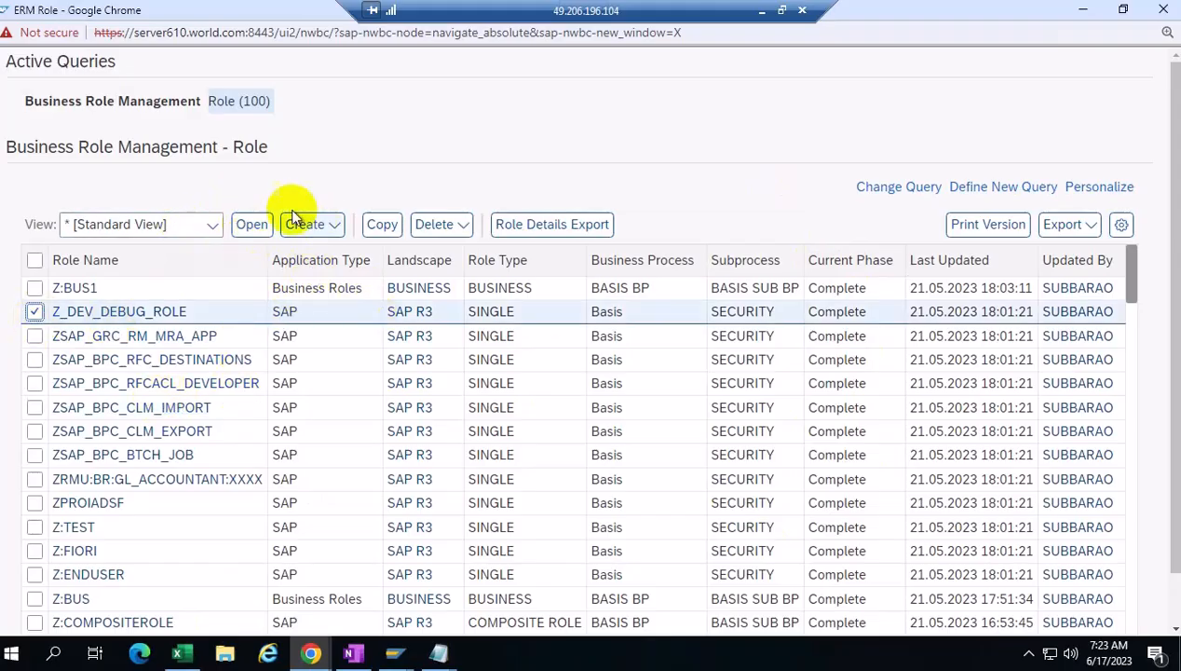
left_click(252, 224)
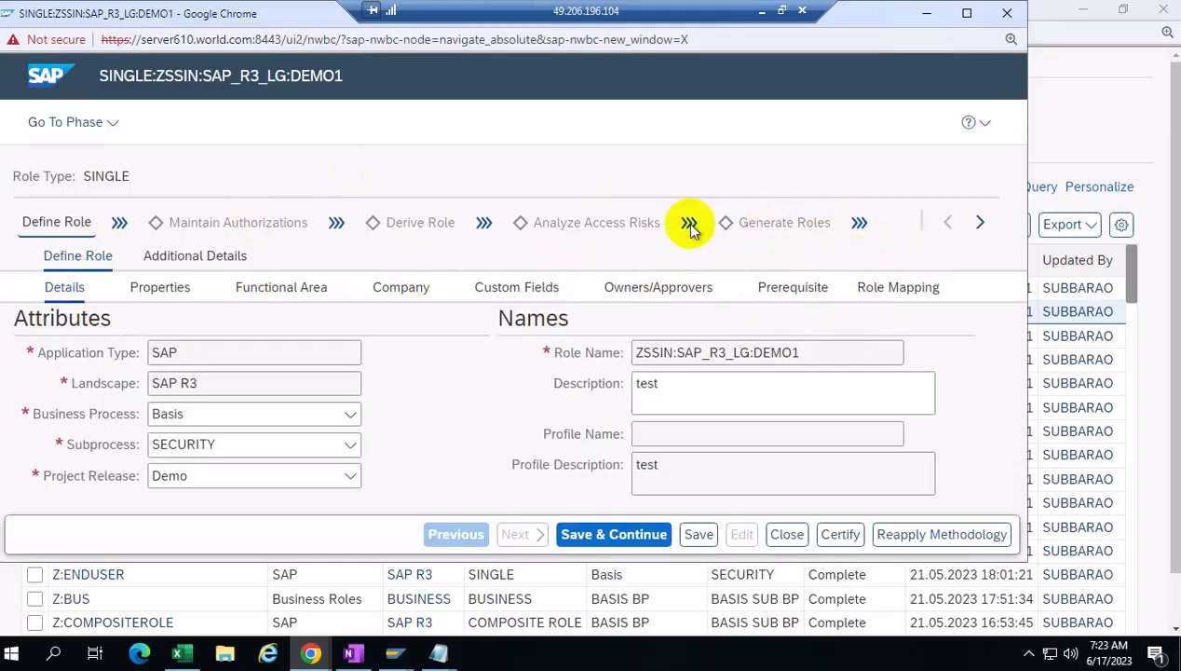
Close the role details and set the Methodology Status in cell AC2 of Excel's Roles (4) sheet to C
left_click(1011, 15)
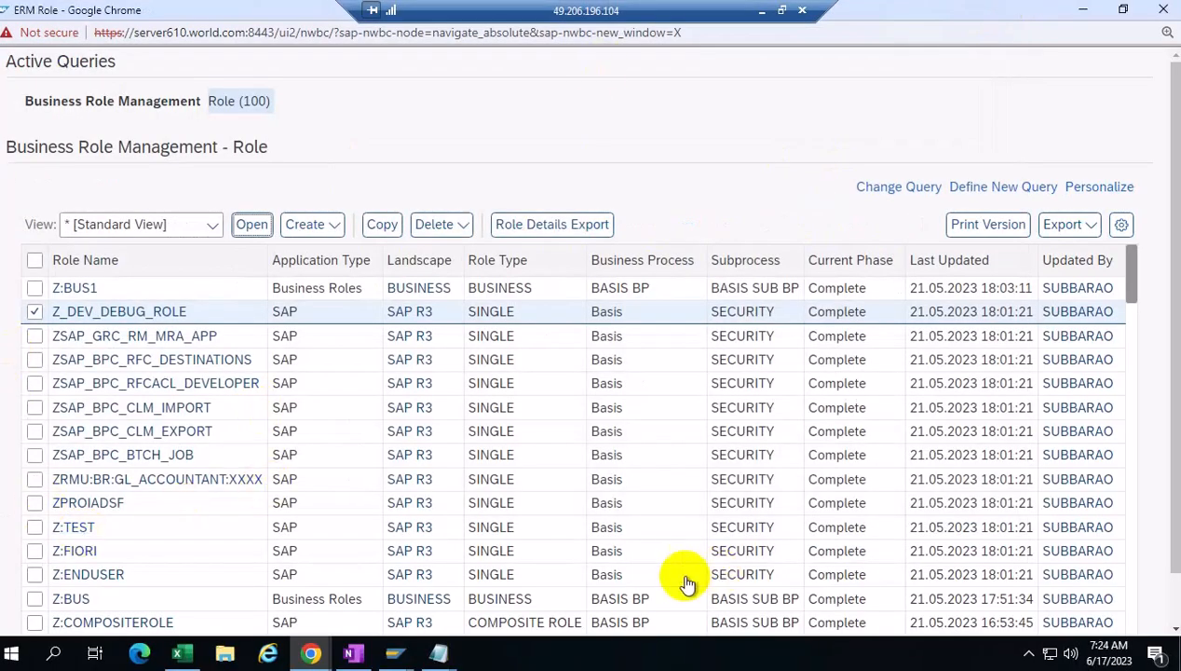
left_click(182, 655)
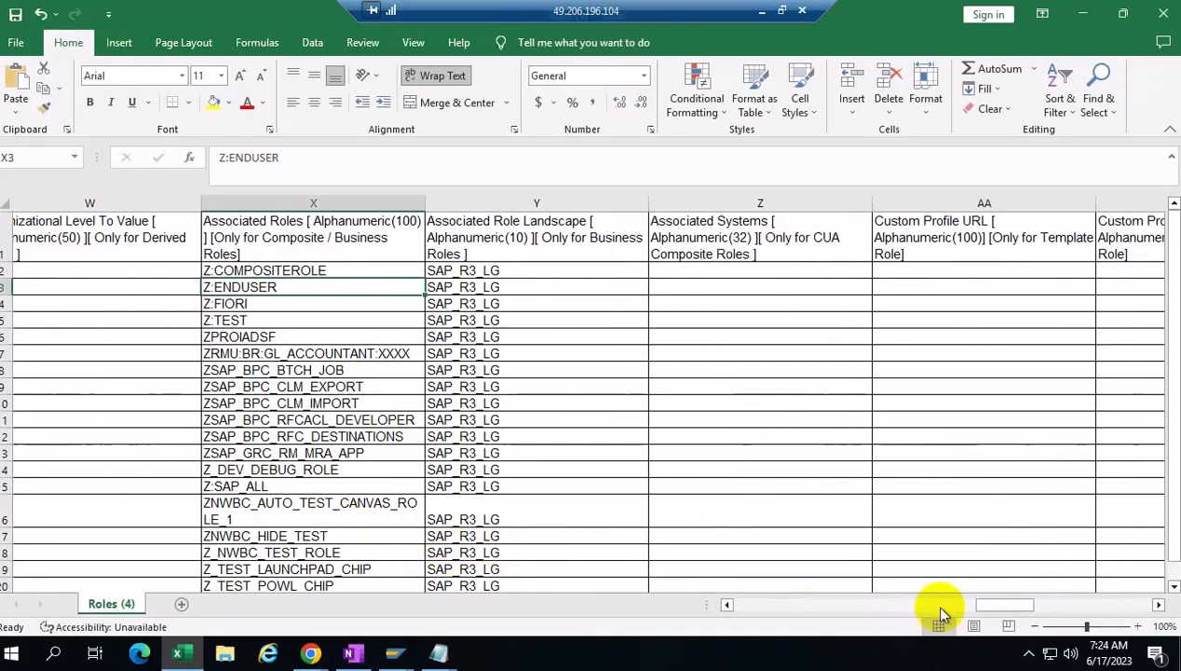
left_click_drag(983, 606, 1034, 607)
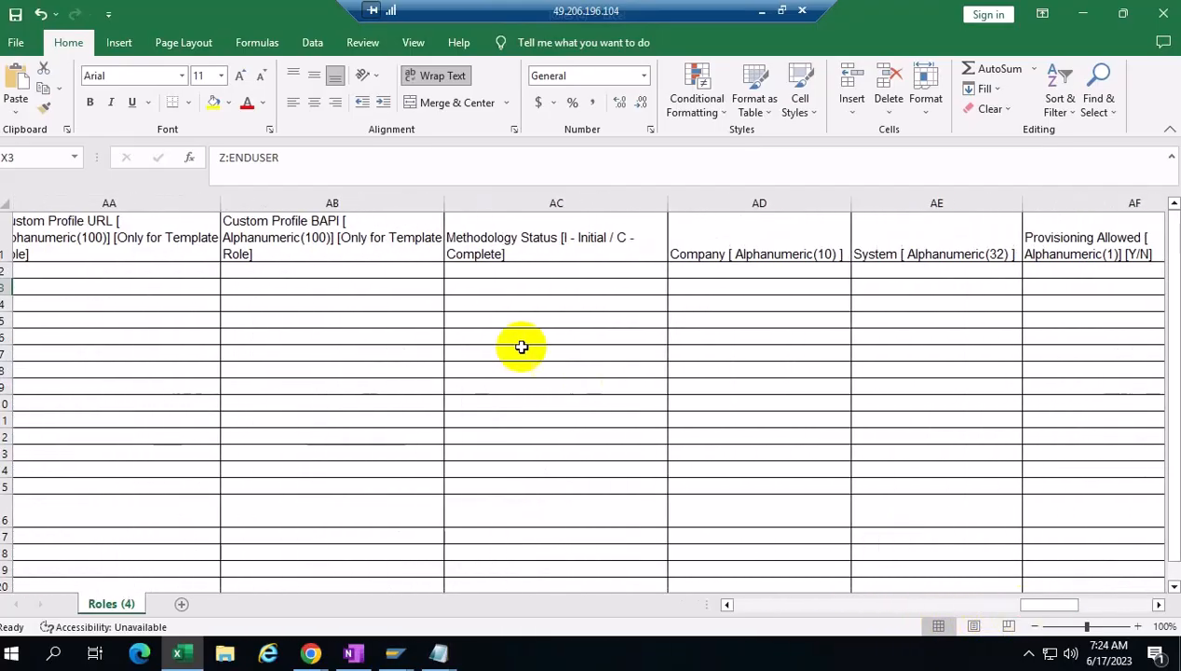
left_click(474, 271)
type("C")
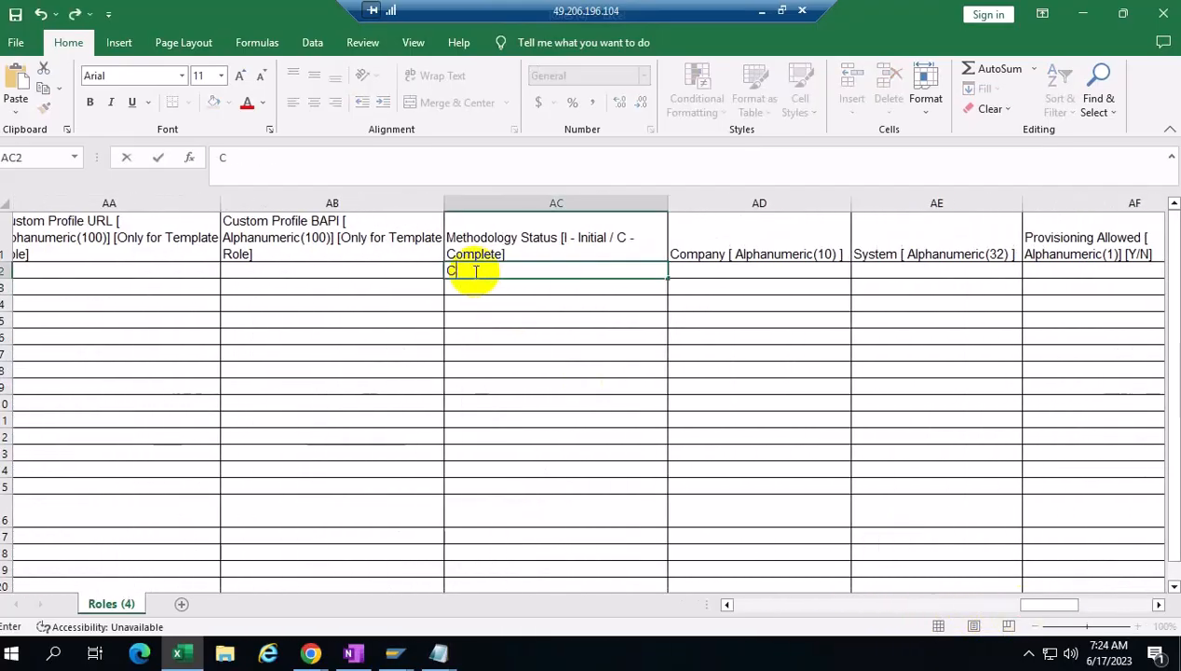
left_click(537, 398)
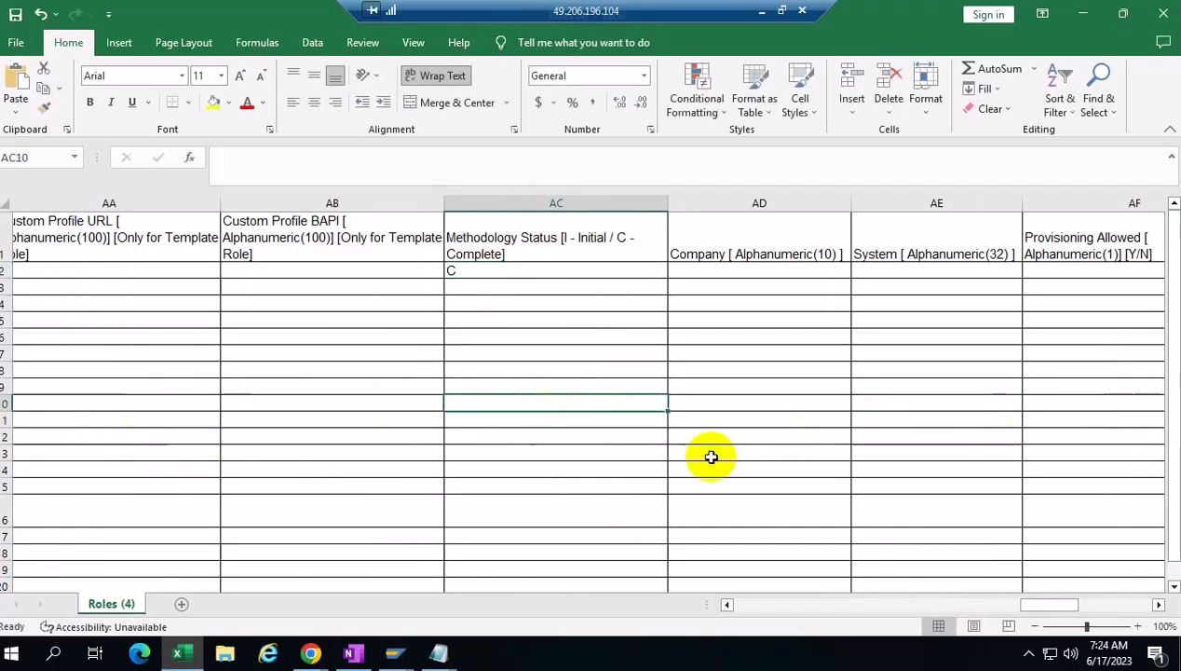
left_click(1014, 403)
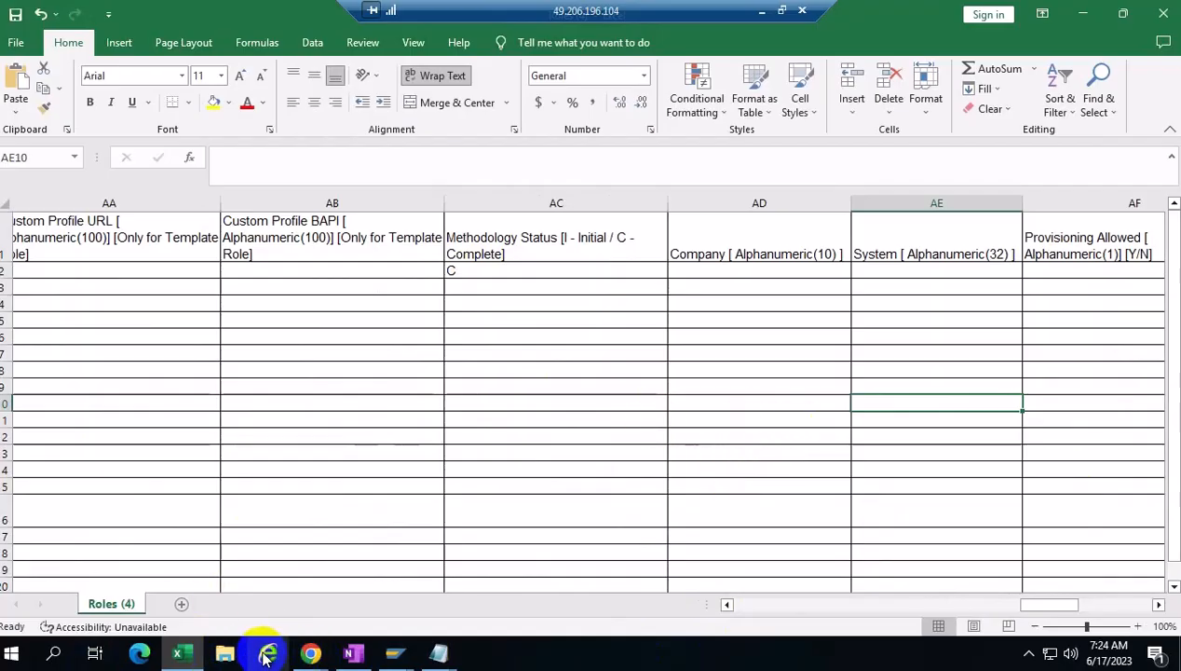
Switch to the ERM Role list in Chrome, filter the current phase to Generate Roles and reset it to All
mouse_move(311, 653)
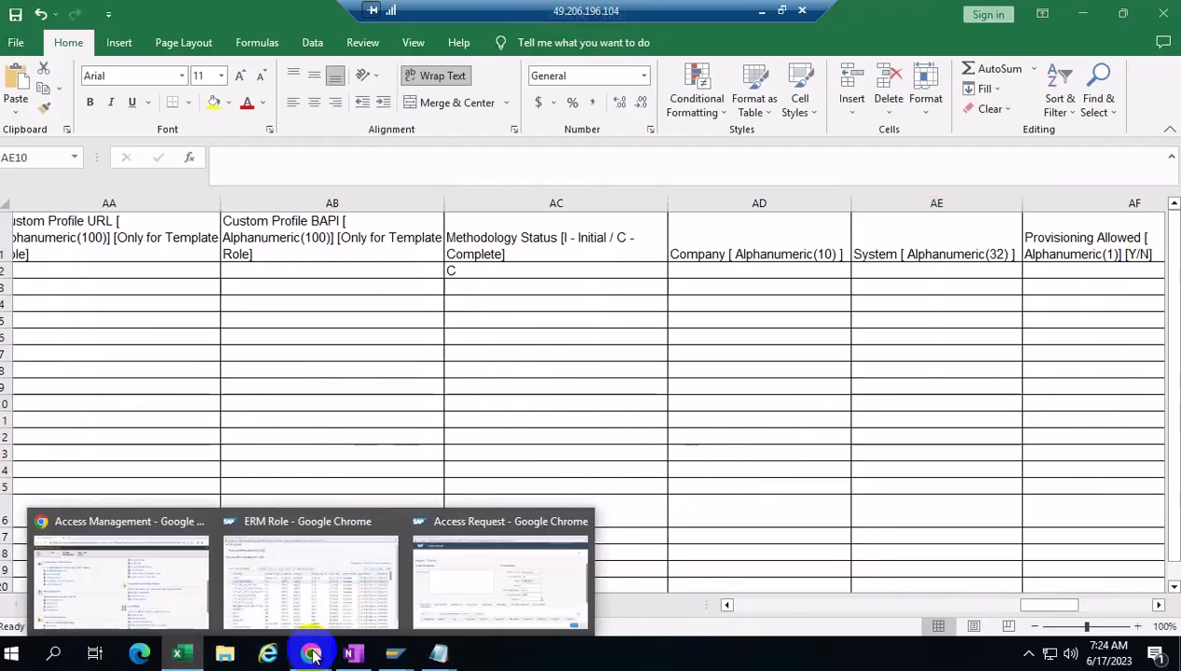
left_click(488, 572)
left_click(324, 591)
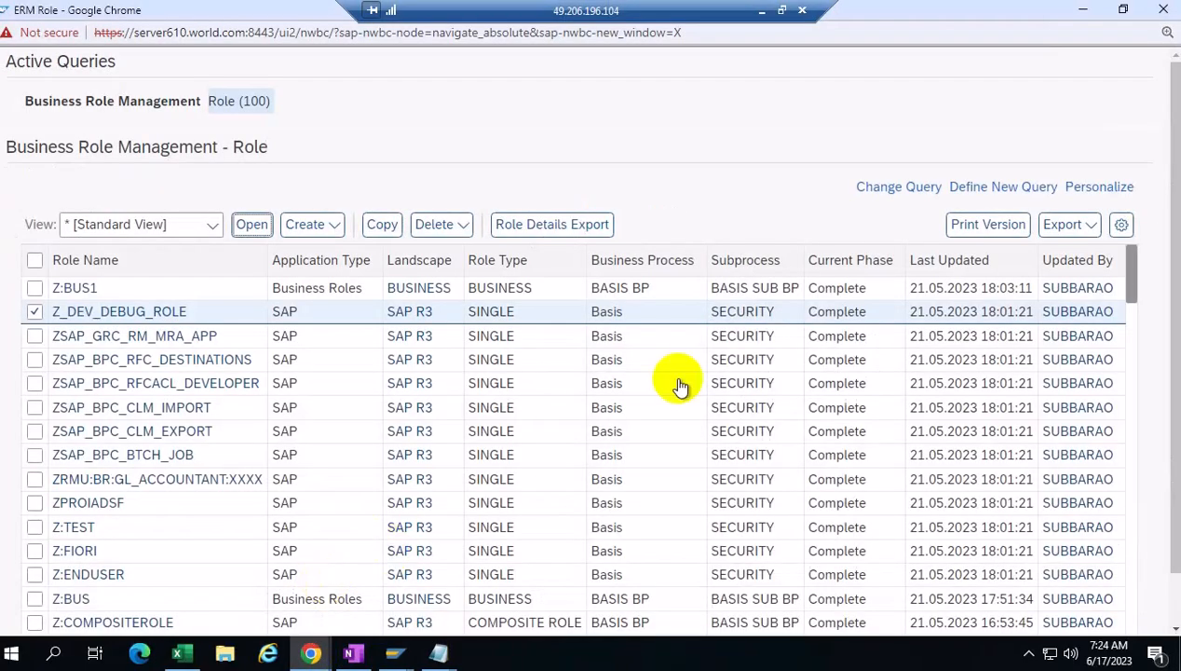
left_click(832, 260)
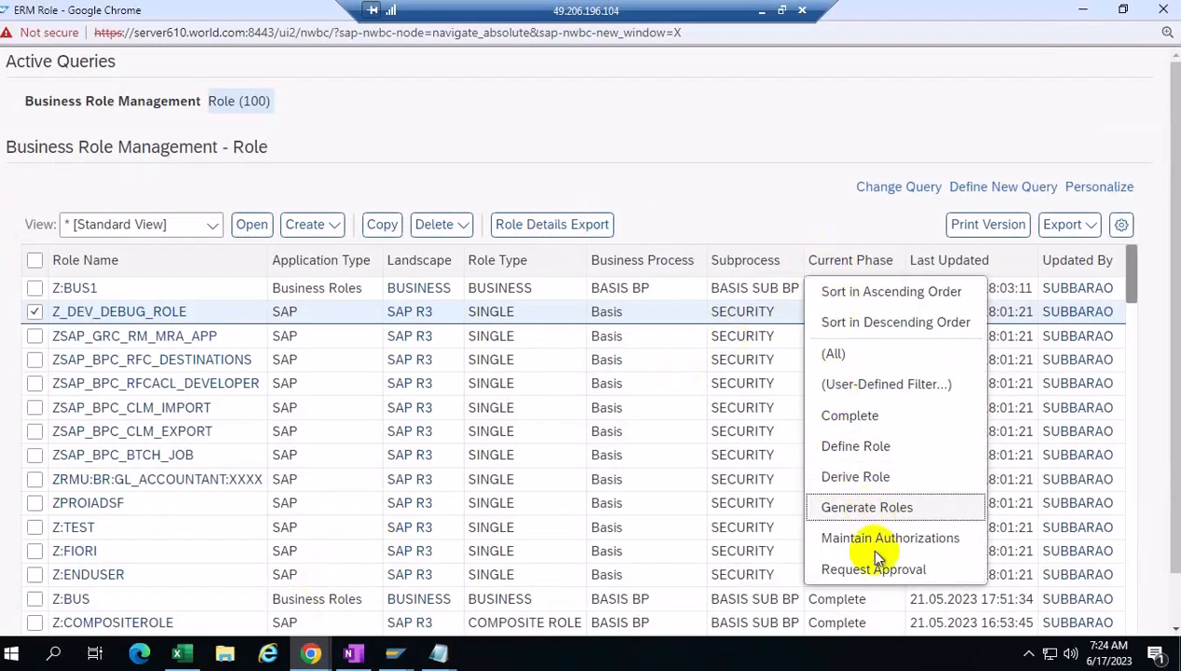
left_click(868, 507)
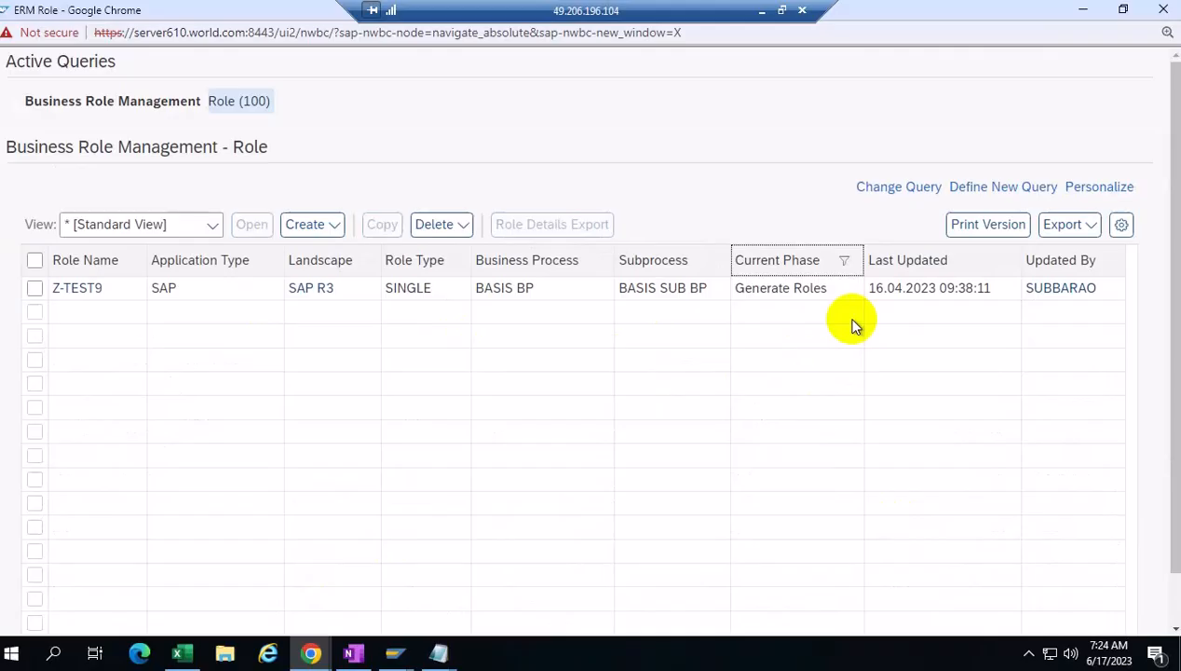
left_click(820, 264)
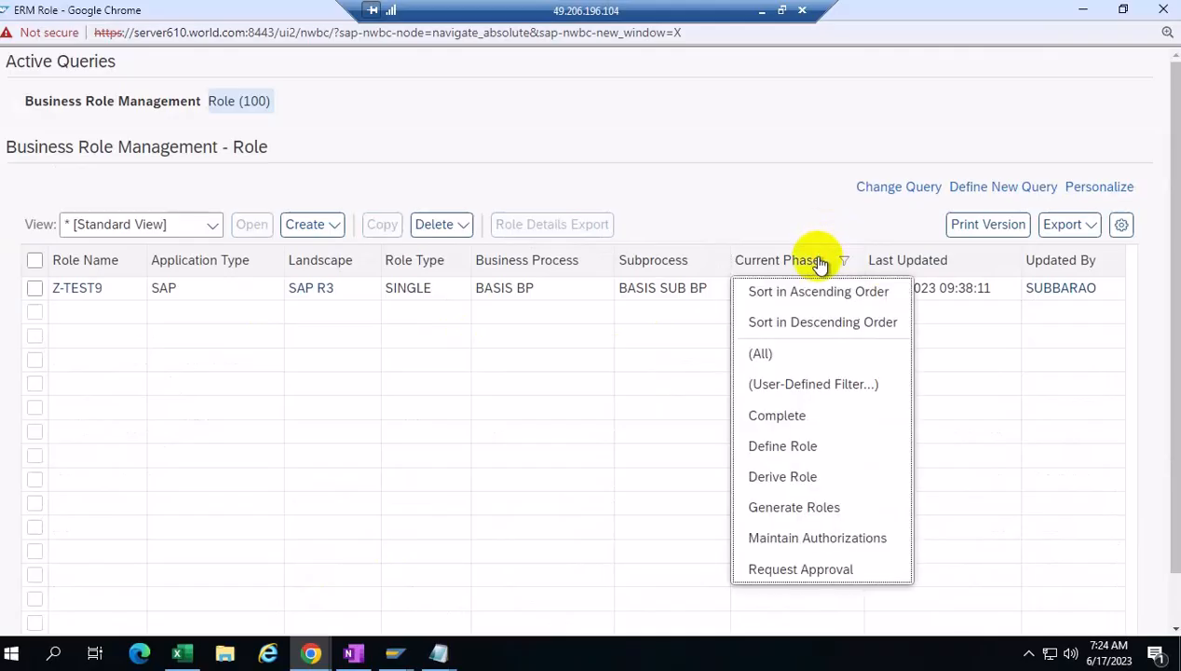
left_click(762, 353)
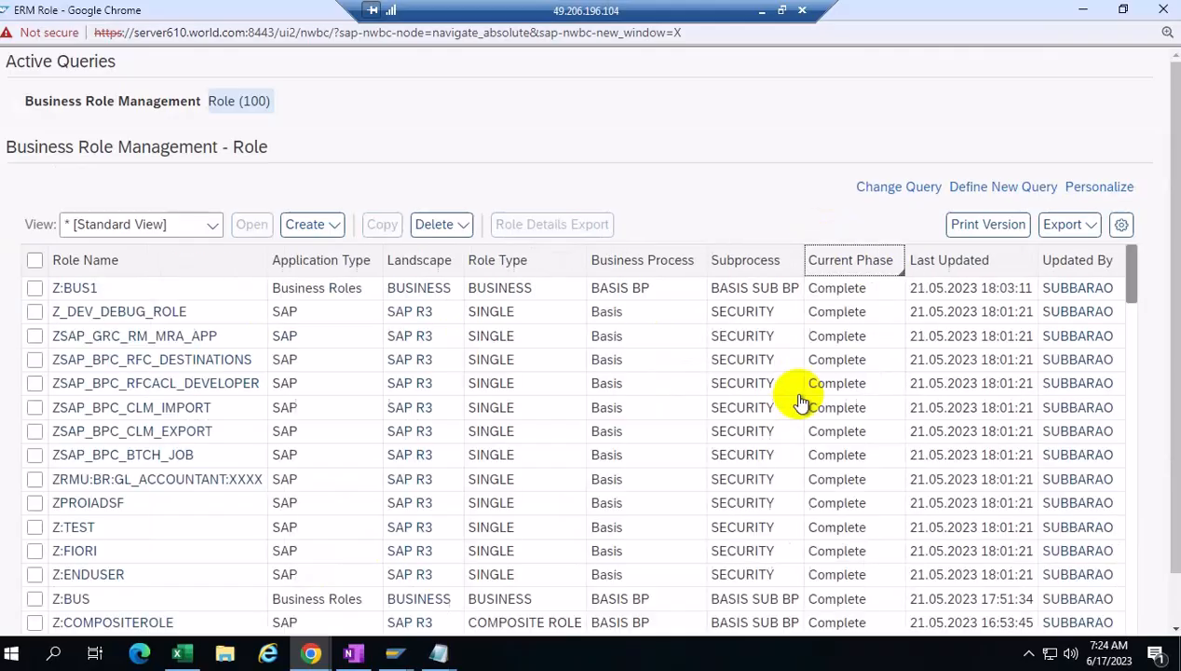
Filter the current phase to Define Role, select ZSSIN:SAP_R3_LG:DEMO1, then open and close its details window
left_click(848, 270)
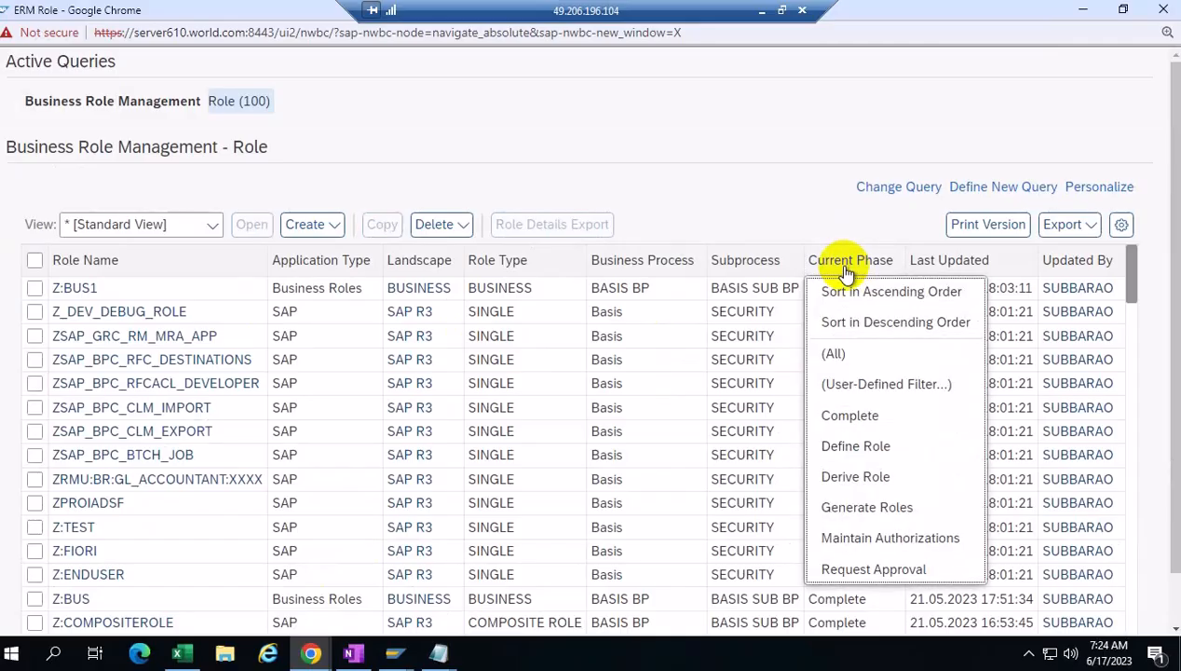
left_click(855, 446)
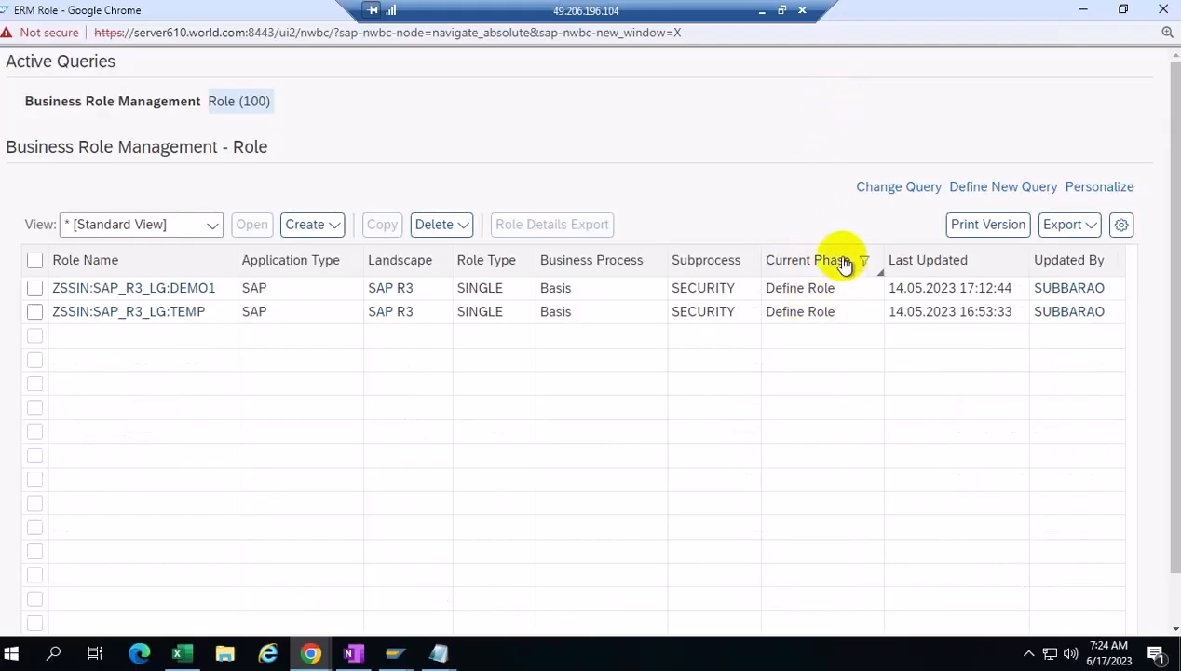
left_click(34, 289)
left_click(256, 226)
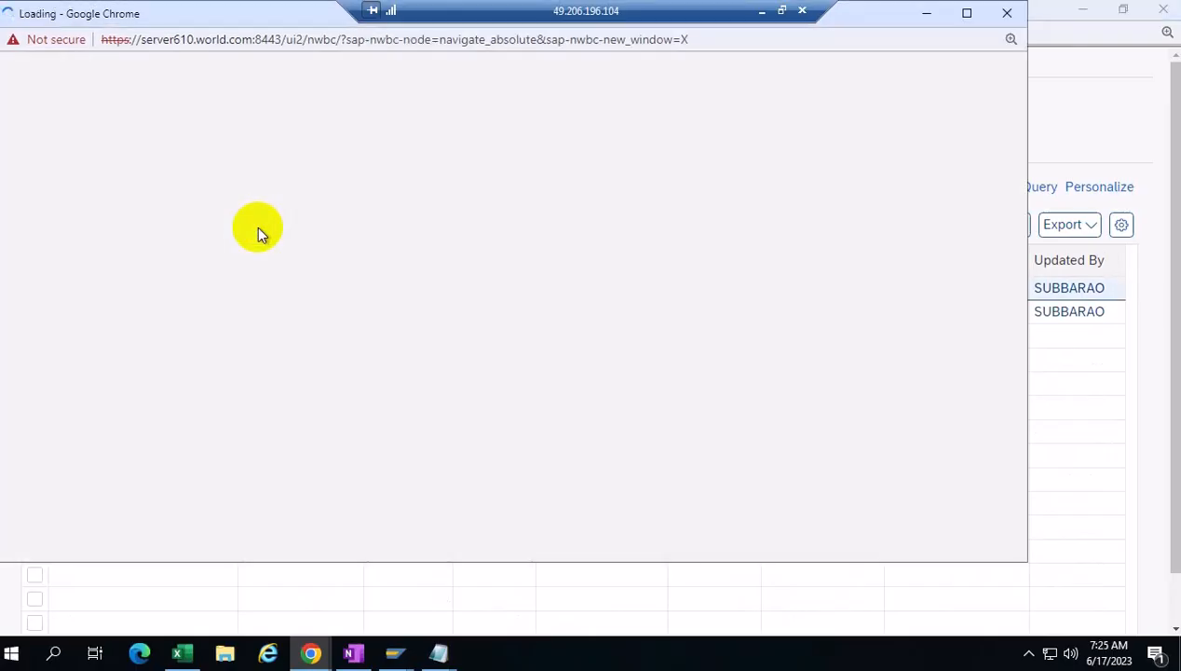
left_click(1008, 16)
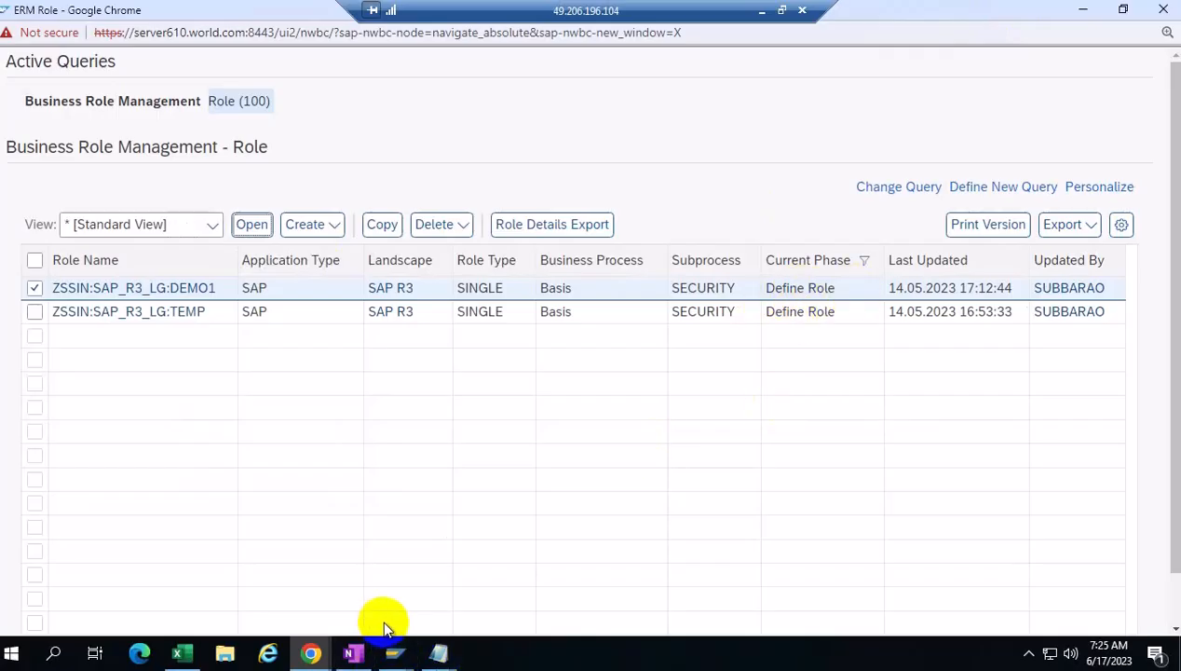
Review the Methodology Status entry in cell AC2 of the Excel role sheet and return to the ERM Role list
left_click(312, 657)
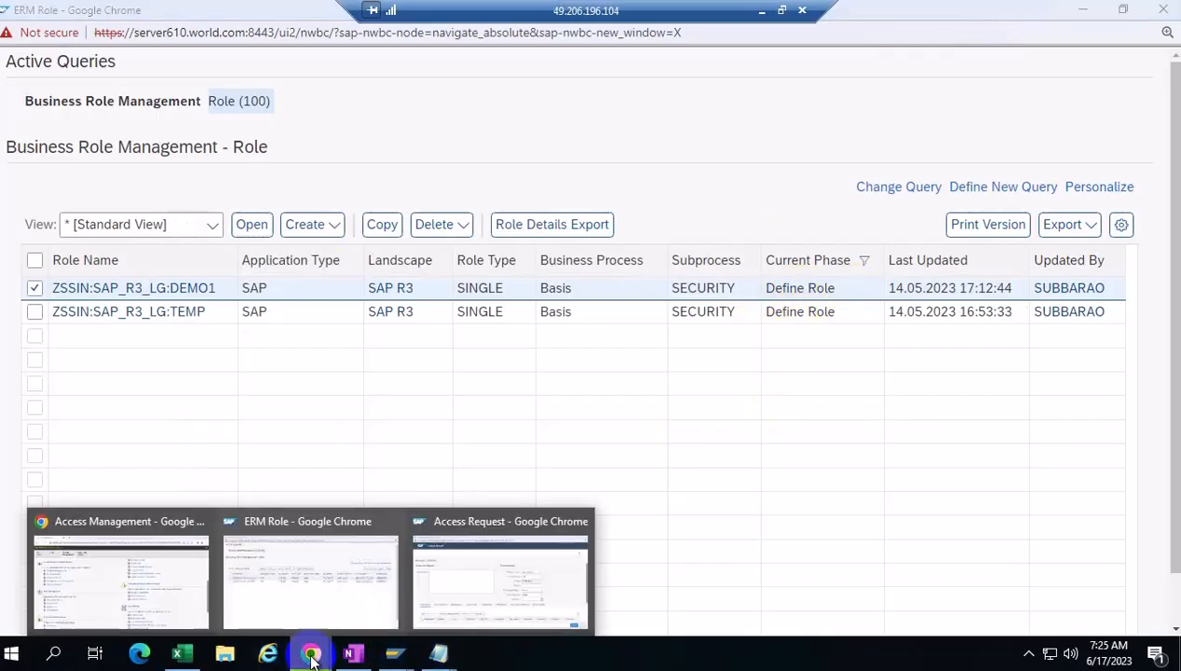
left_click(180, 654)
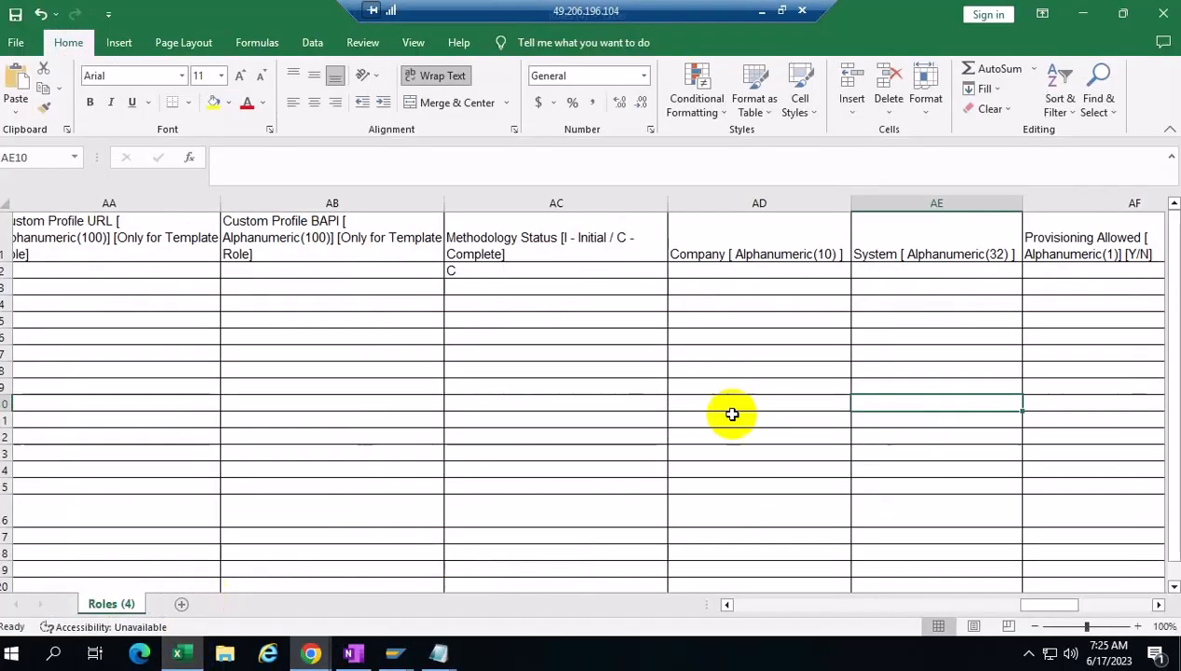
left_click(474, 270)
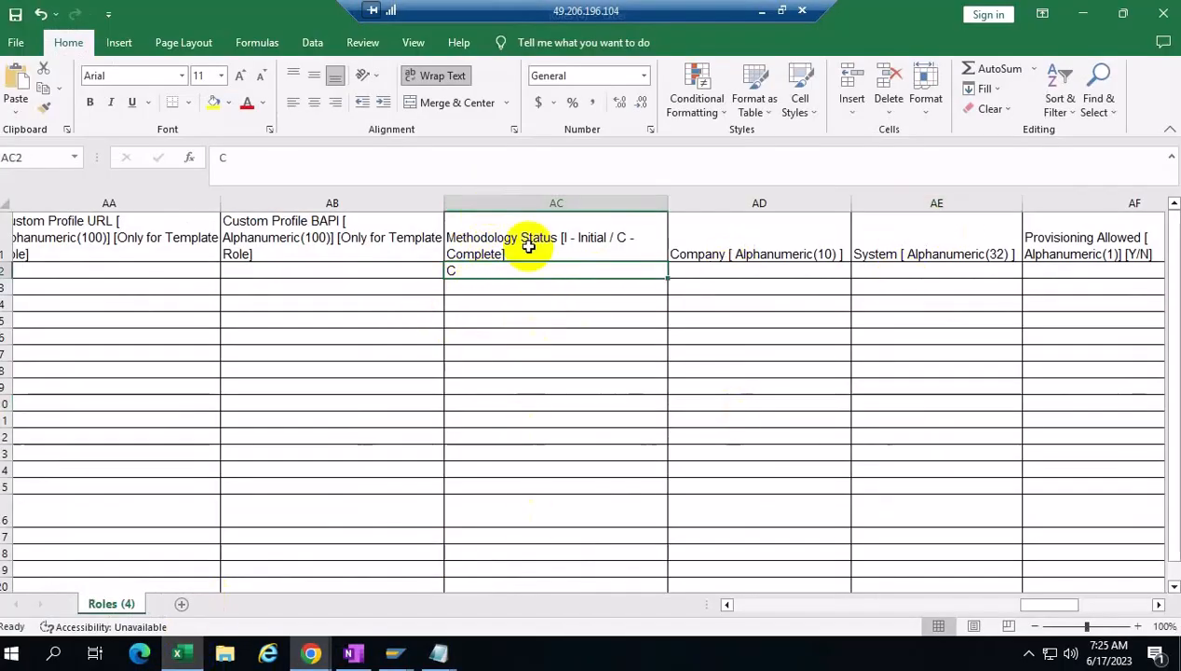
left_click(1083, 13)
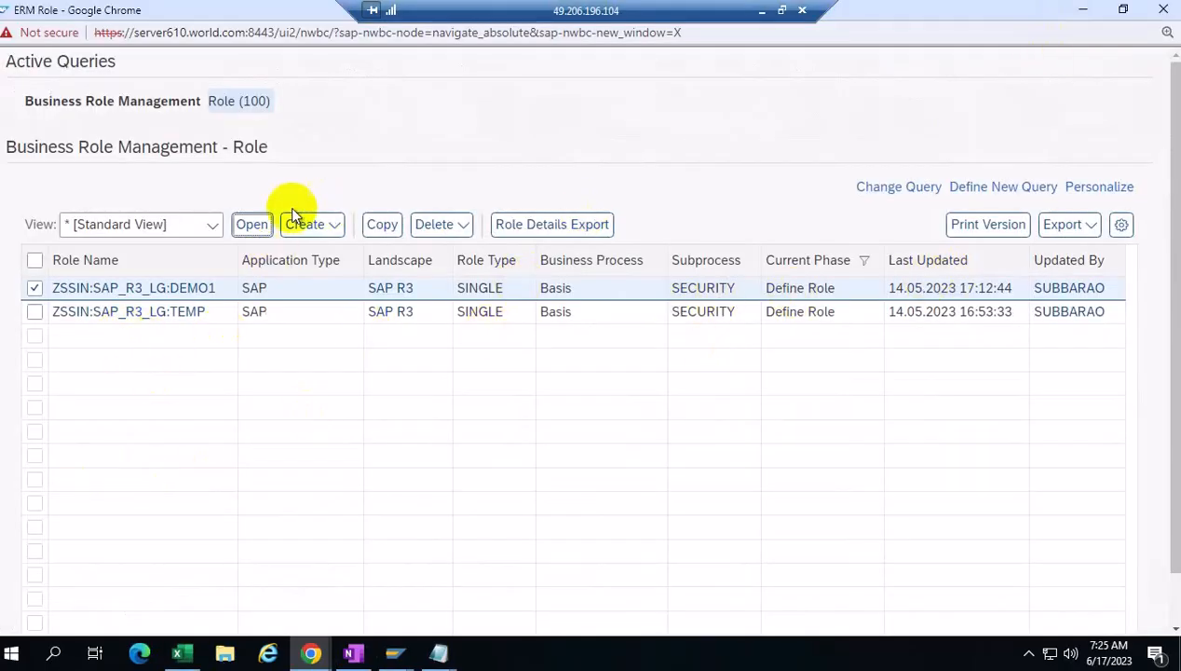
Open ZSSIN:SAP_R3_LG:DEMO1, save and continue it to the Maintain Authorizations phase, and close the role
left_click(252, 227)
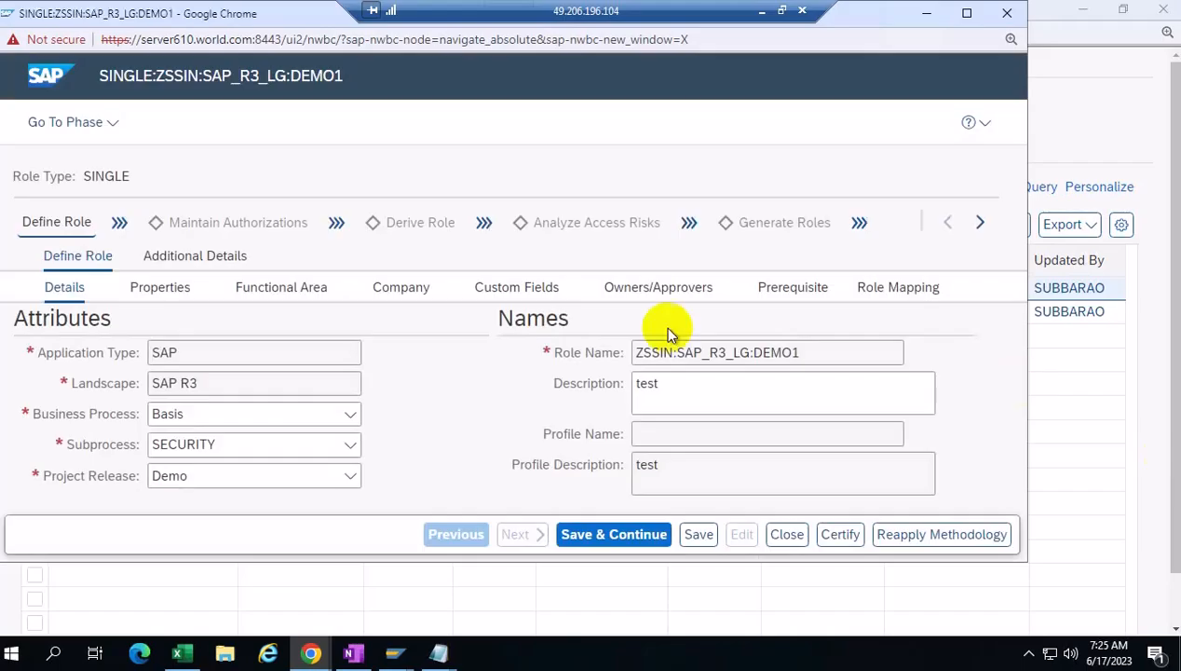
left_click(611, 538)
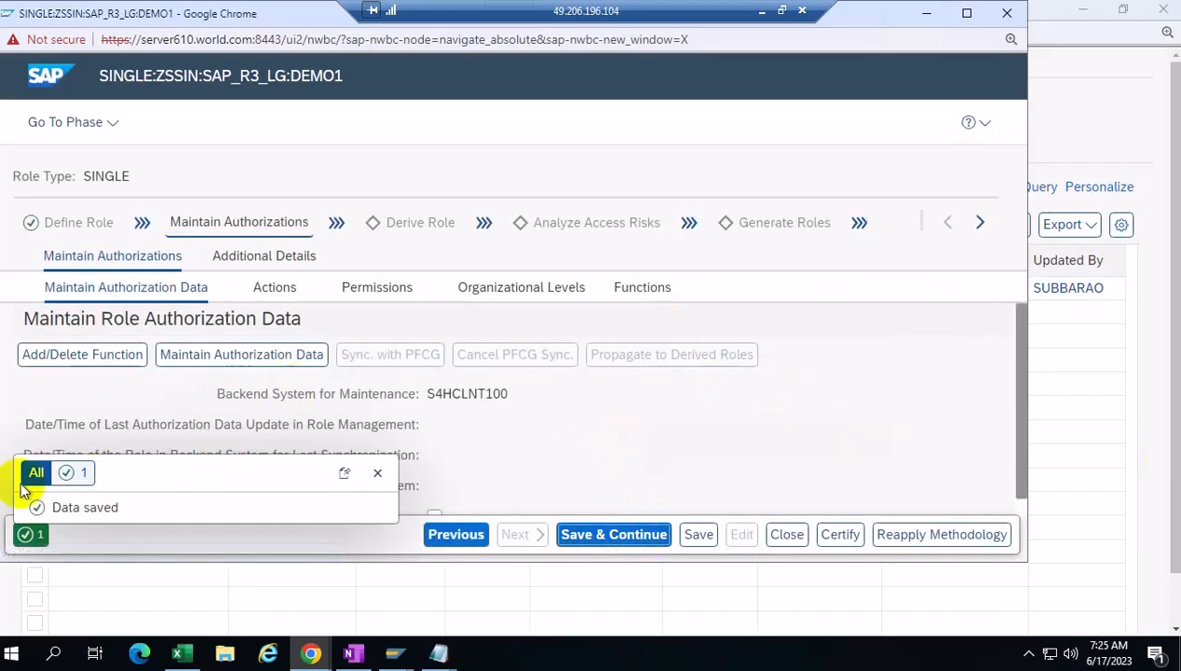
left_click(377, 472)
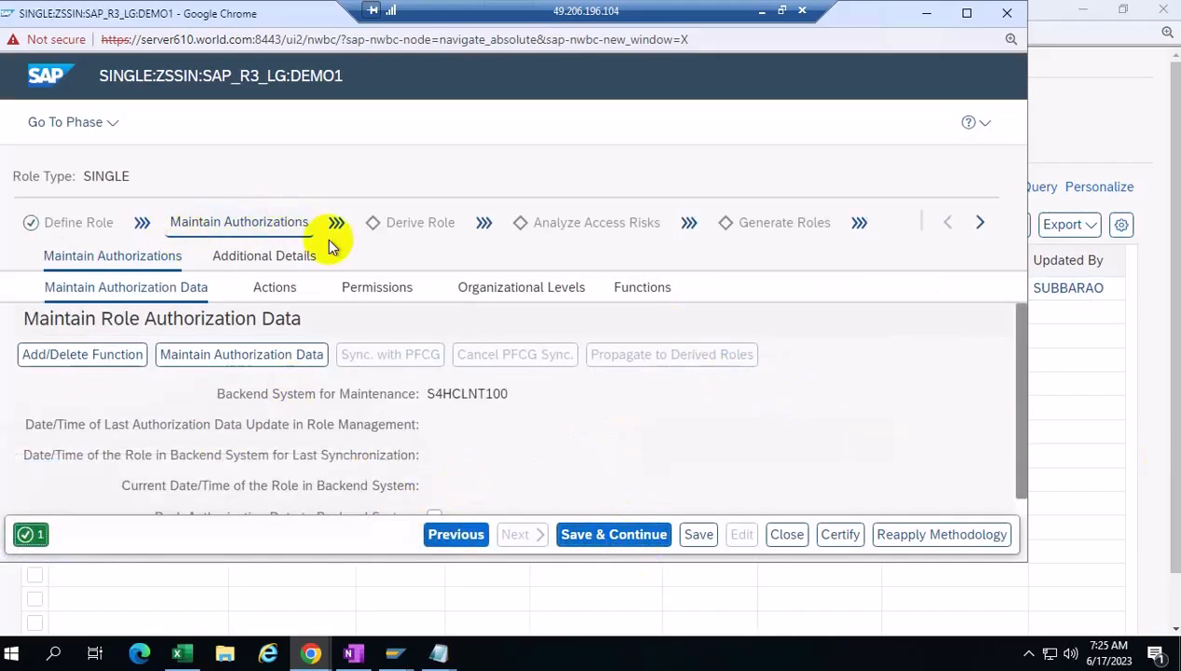
left_click(787, 534)
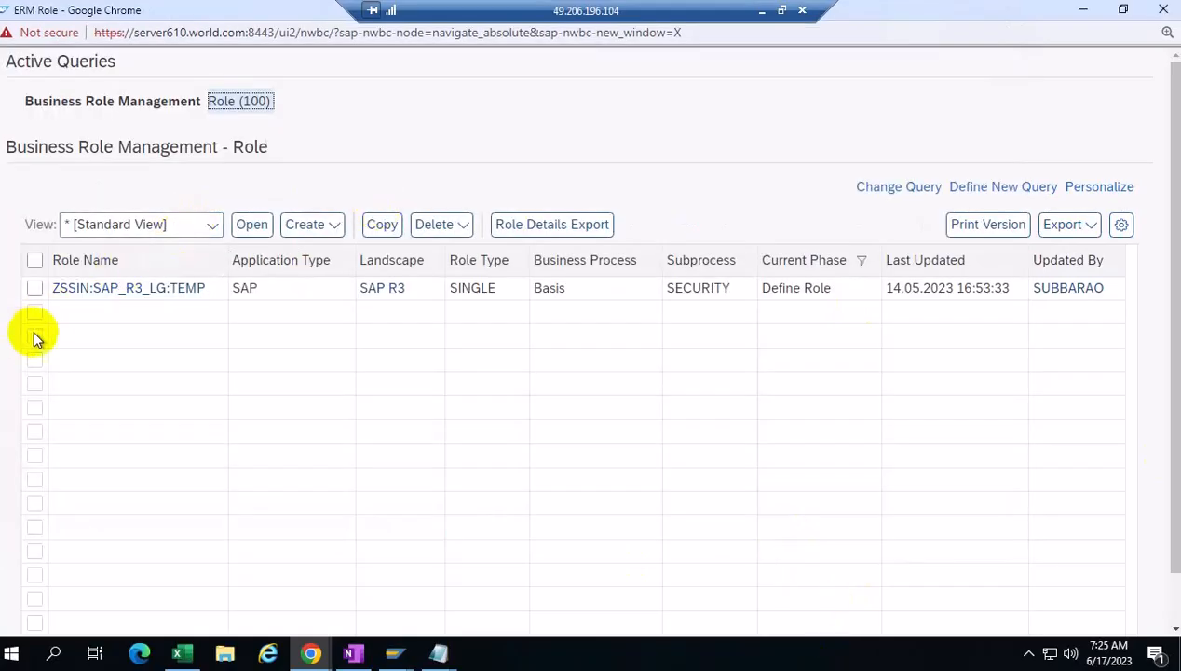
Filter the role list's current phase to Maintain Authorizations and then switch the filter to Complete
left_click(822, 265)
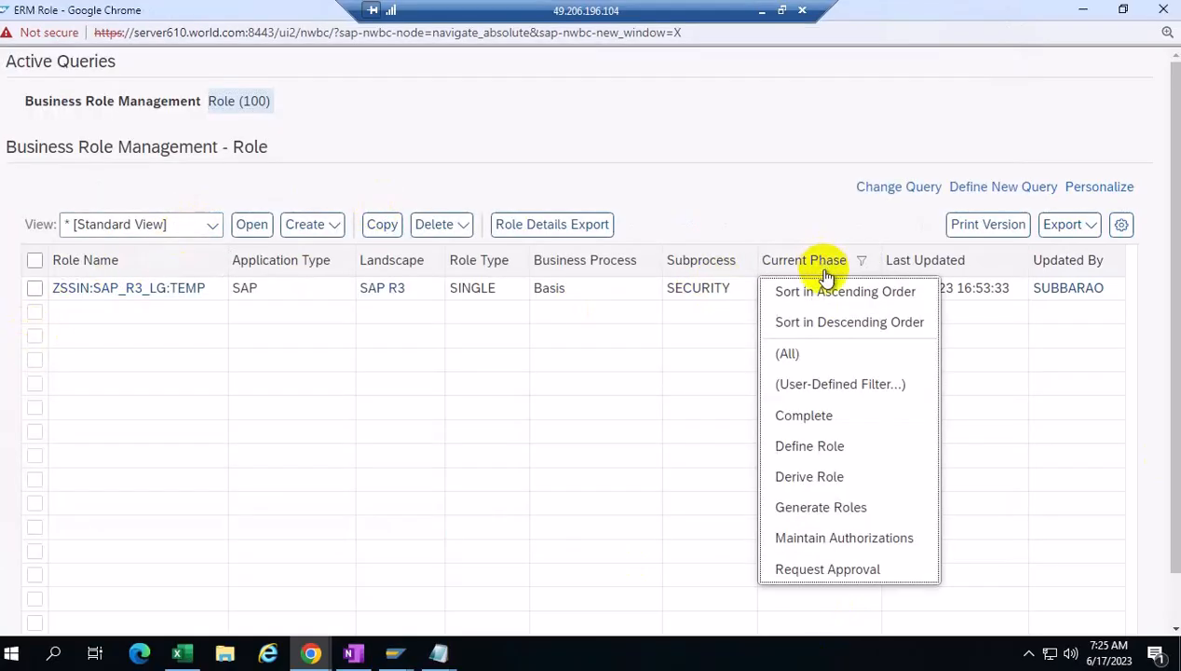
left_click(849, 540)
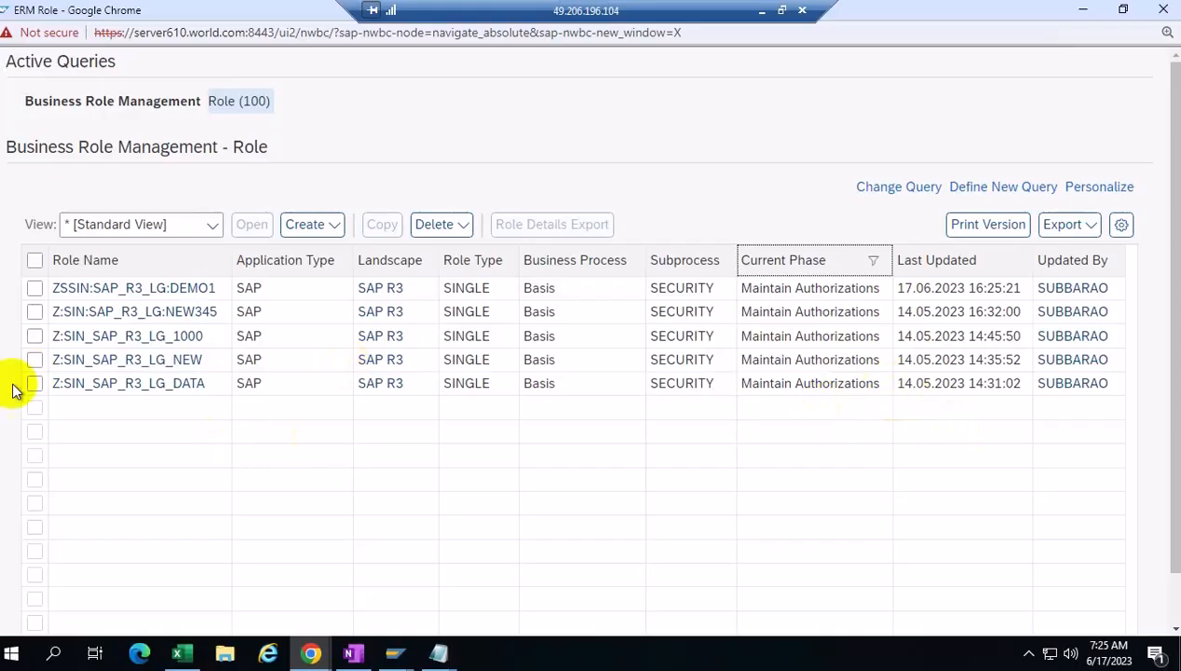
left_click(845, 265)
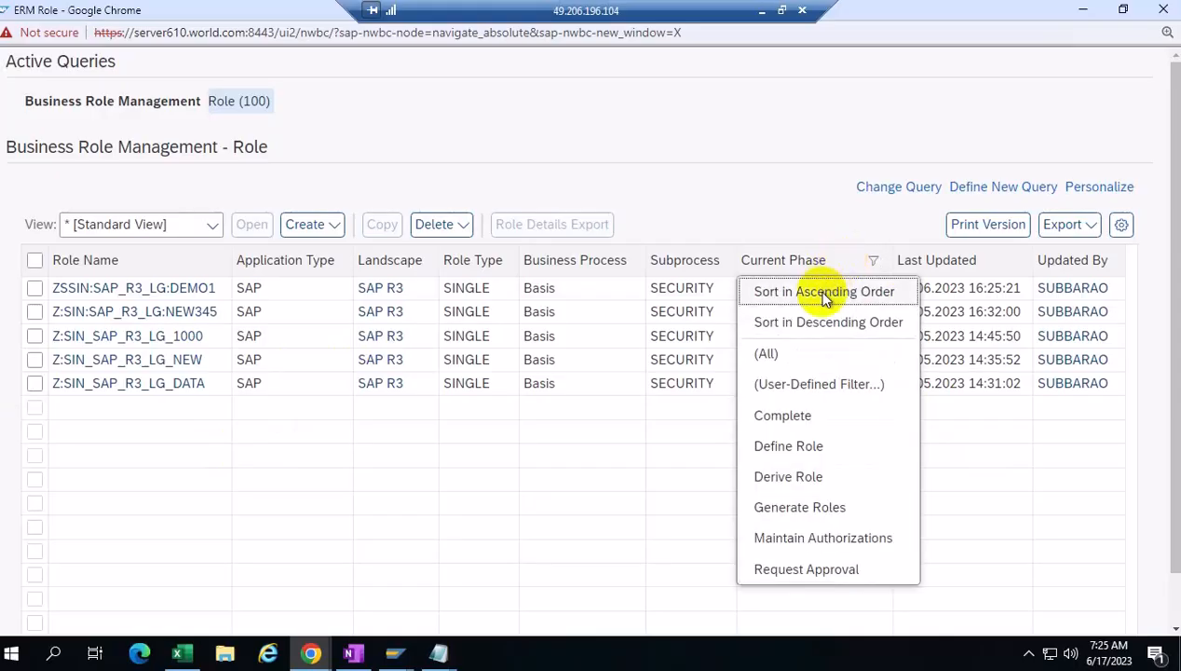
left_click(780, 424)
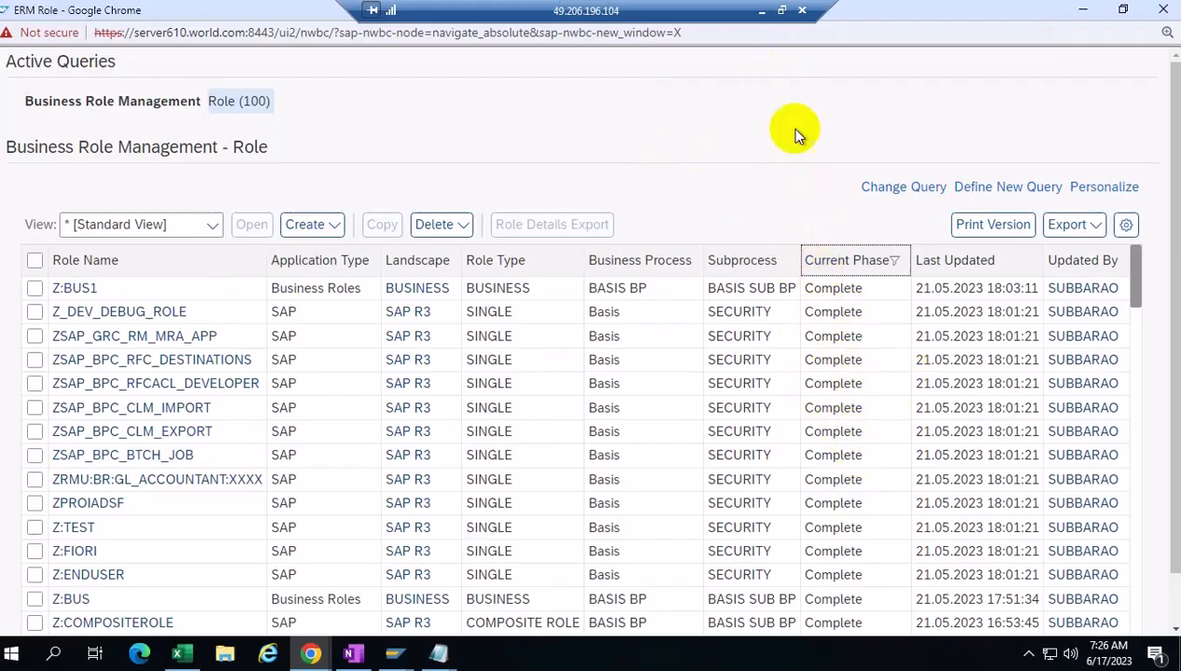
left_click(865, 99)
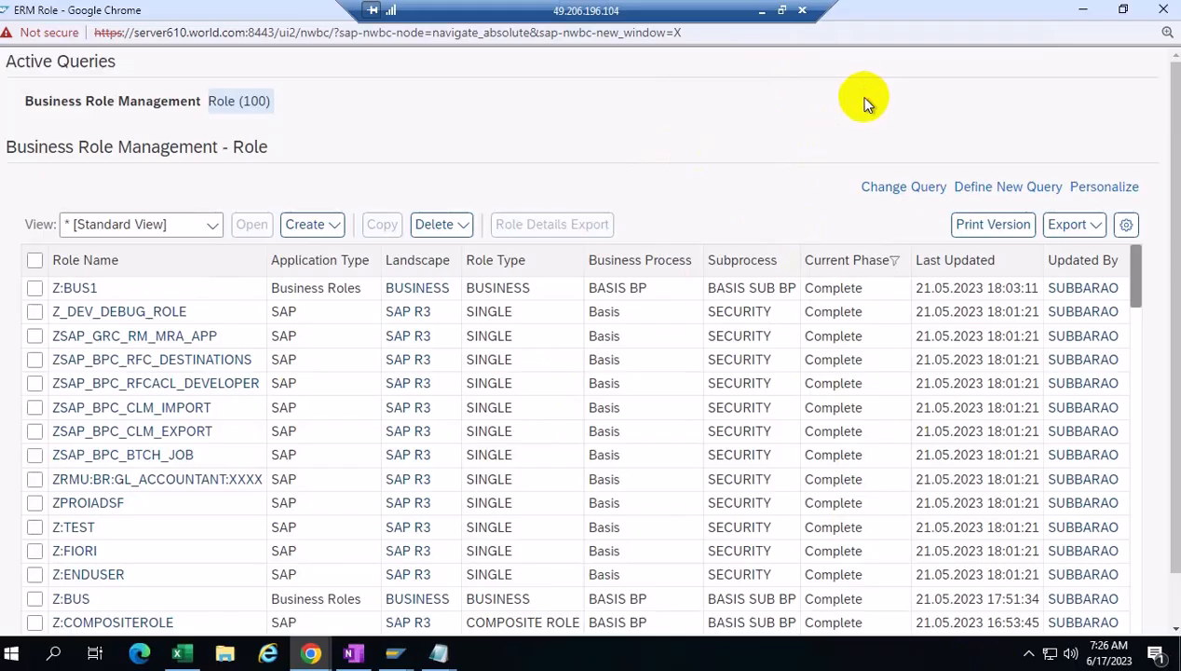
Switch to PowerPoint, dismiss the browser notification and review parameters 4016 and 4011 on the Business Roles-Pre-steps slide
left_click(762, 10)
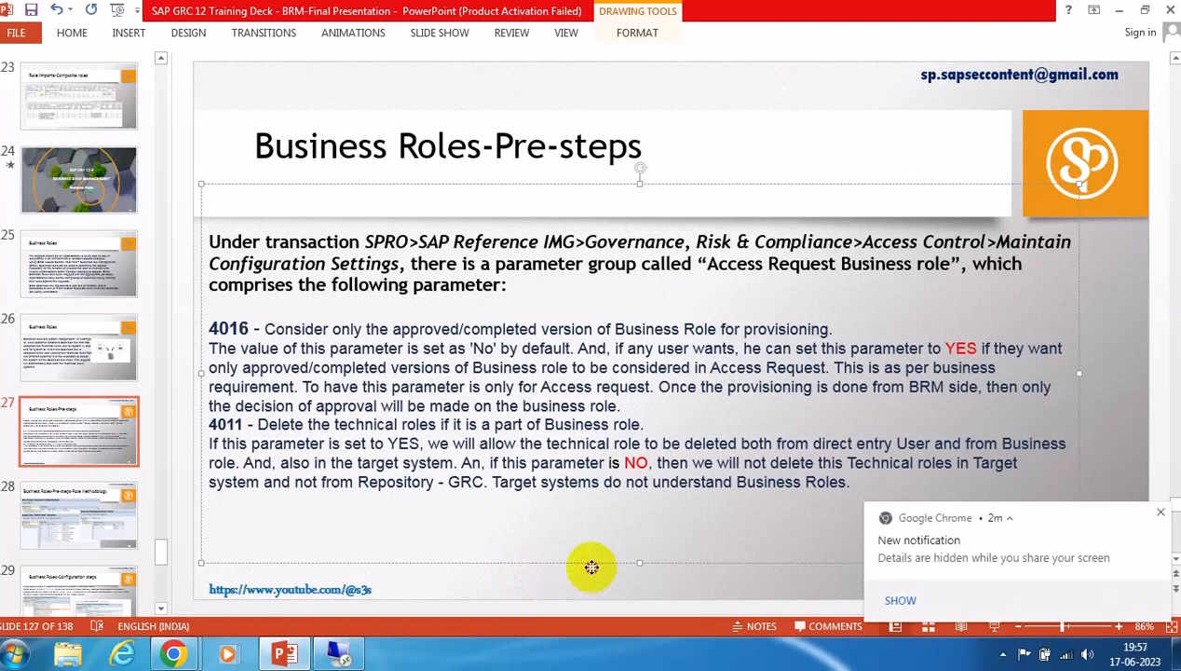
left_click(1161, 512)
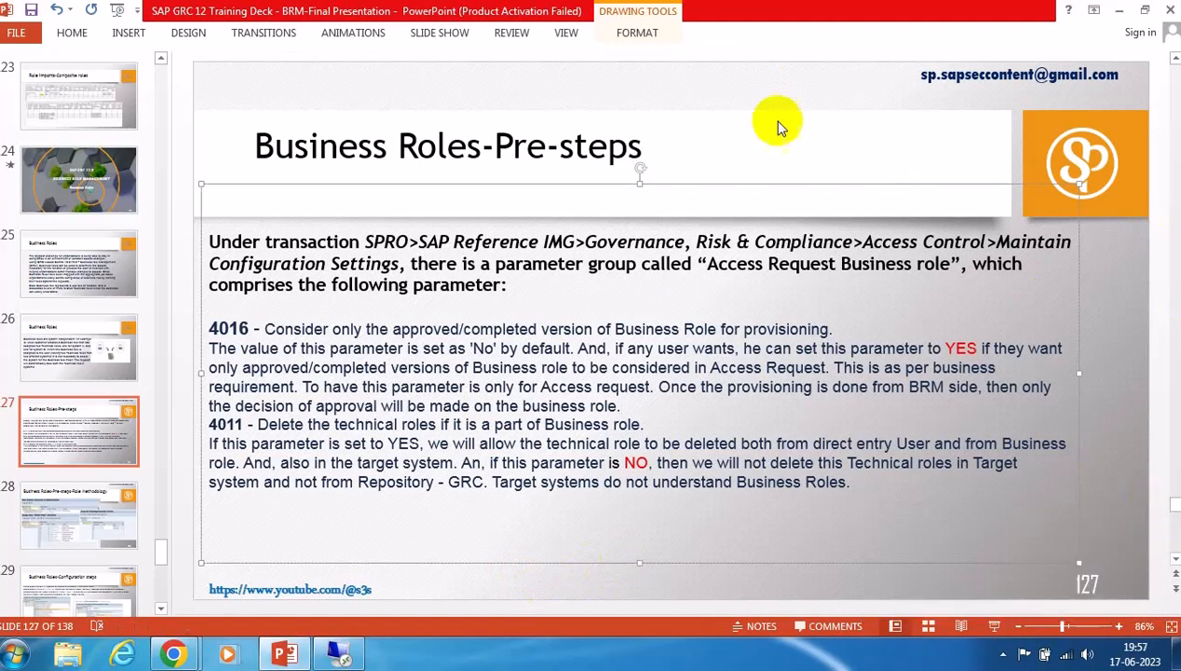
left_click(827, 138)
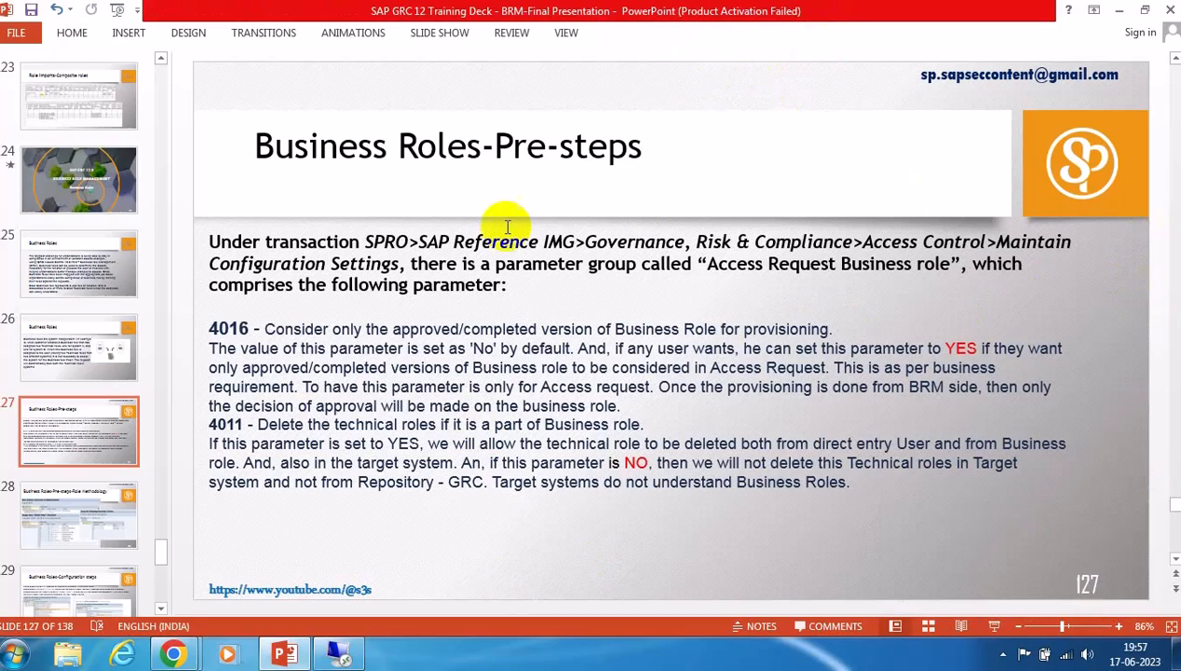
Switch to the remote ERM Role list, open Z_DEV_DEBUG_ROLE to check its methodology phases, and close the role
mouse_move(177, 655)
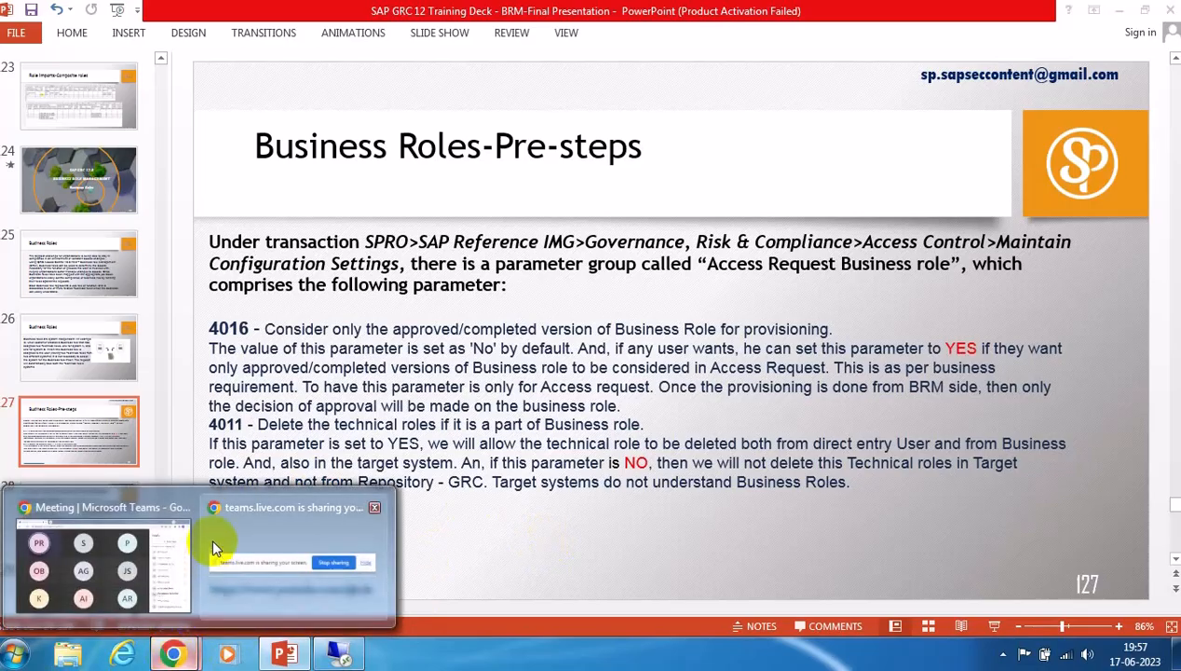
left_click(339, 655)
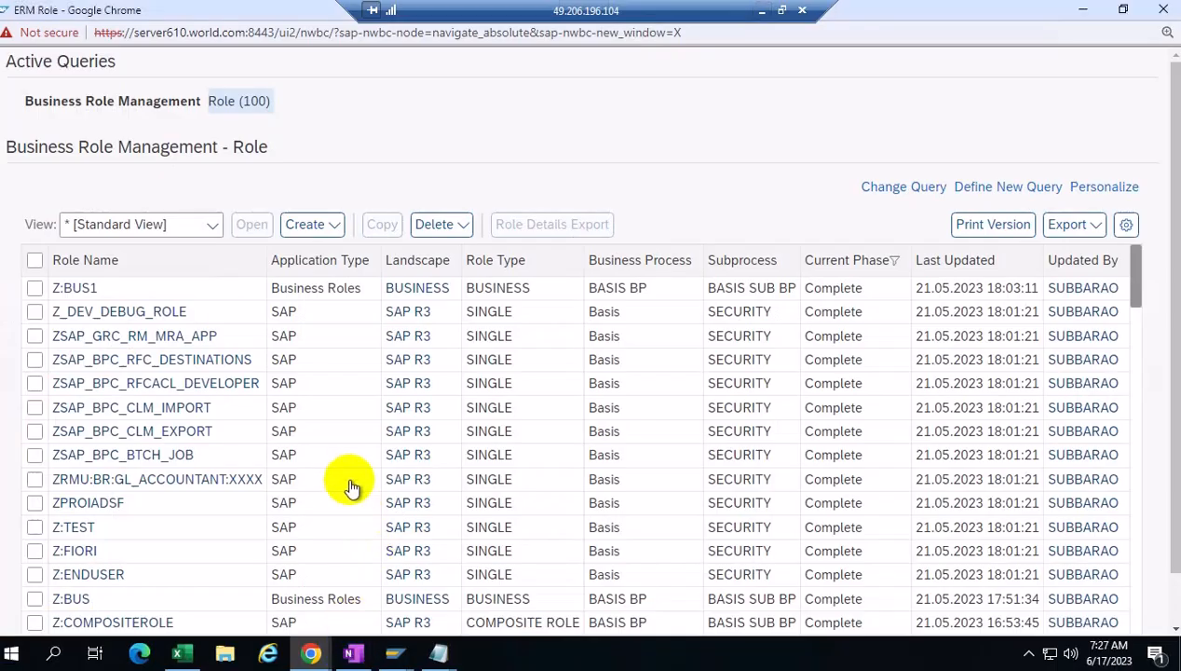
left_click(34, 288)
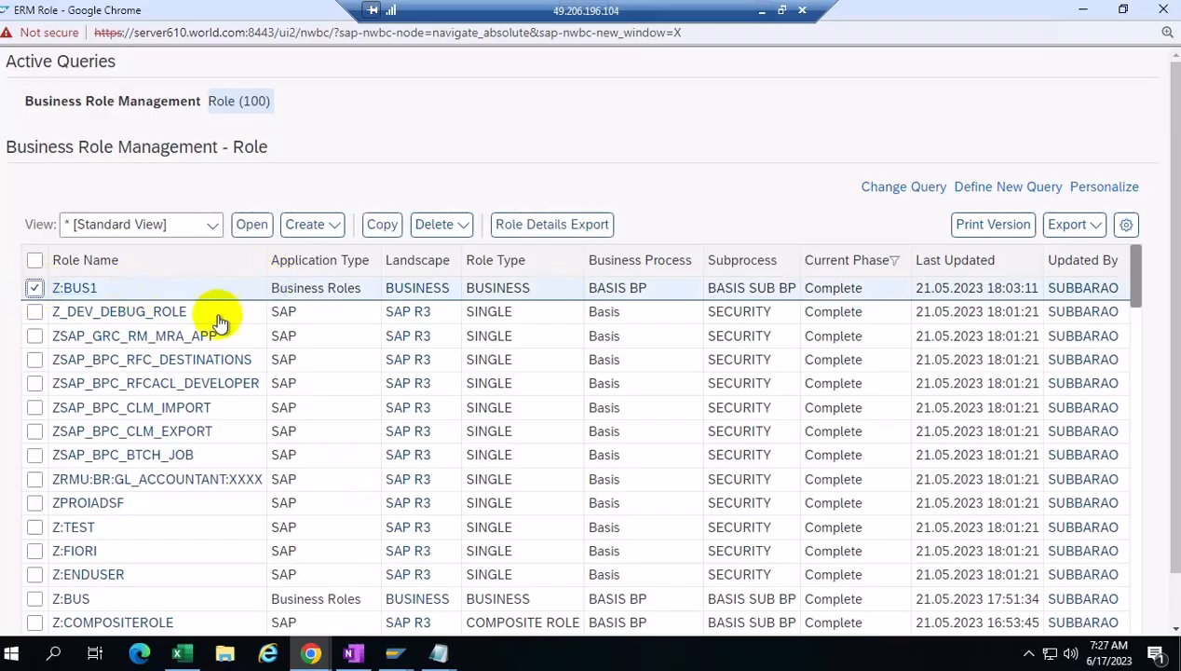
left_click(34, 311)
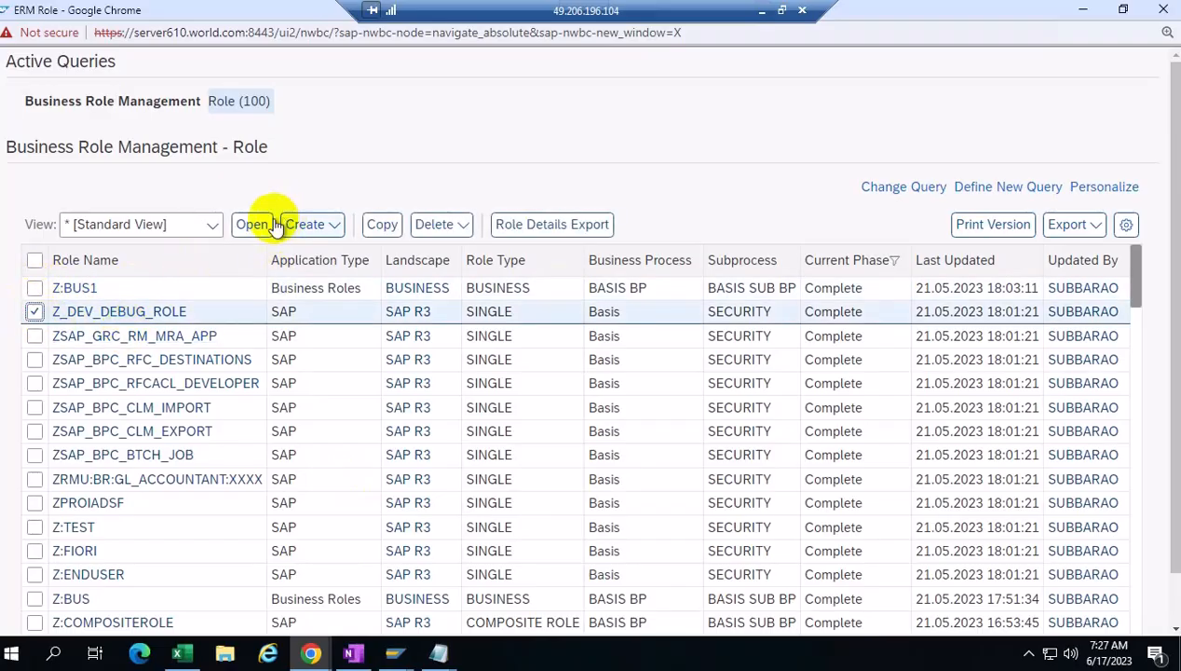
left_click(253, 224)
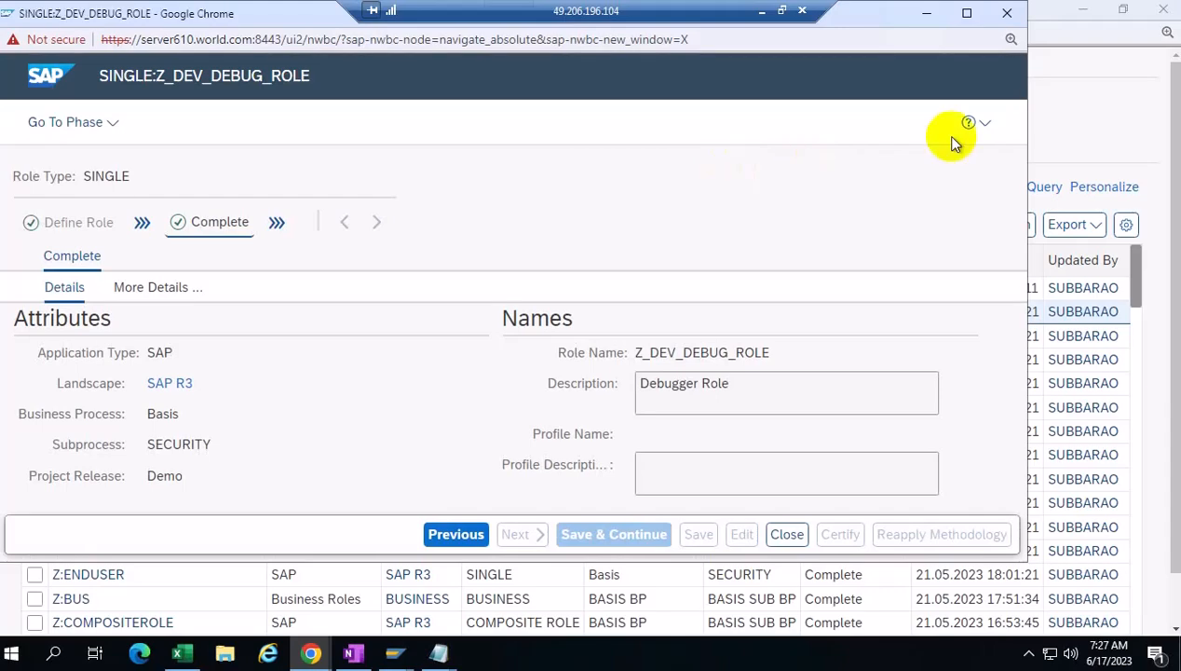
left_click(1007, 12)
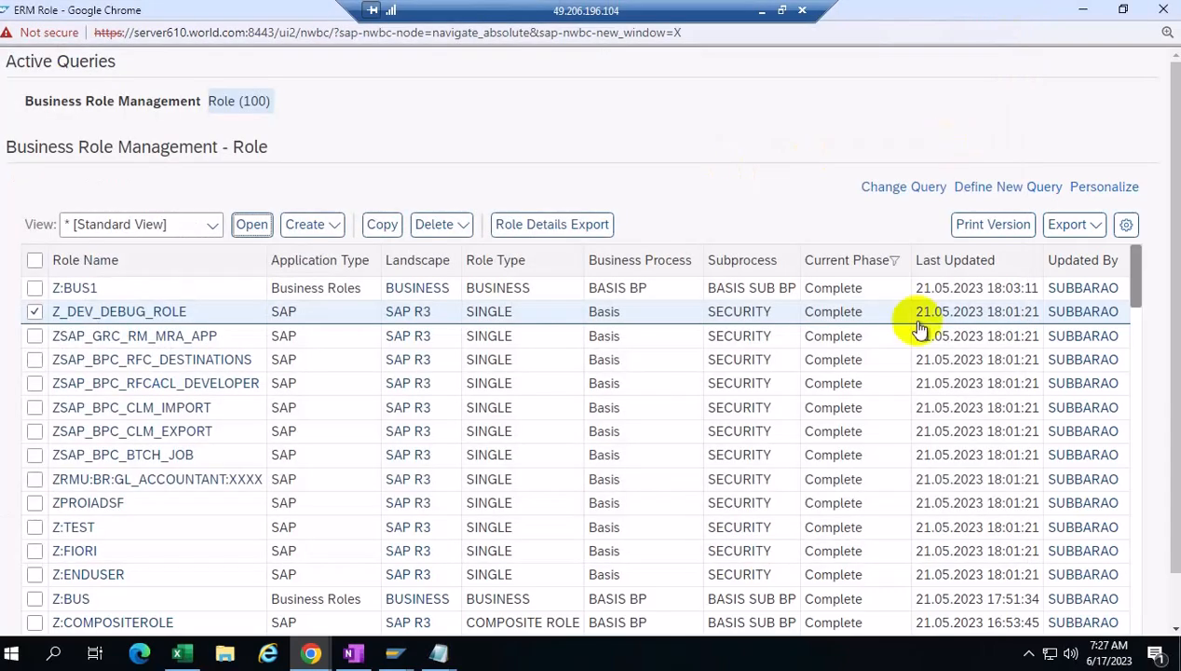
Filter the current phase to Maintain Authorizations, view ZSSIN:SAP_R3_LG:DEMO1 back at its Define Role phase, and return to the PowerPoint slide
left_click(851, 265)
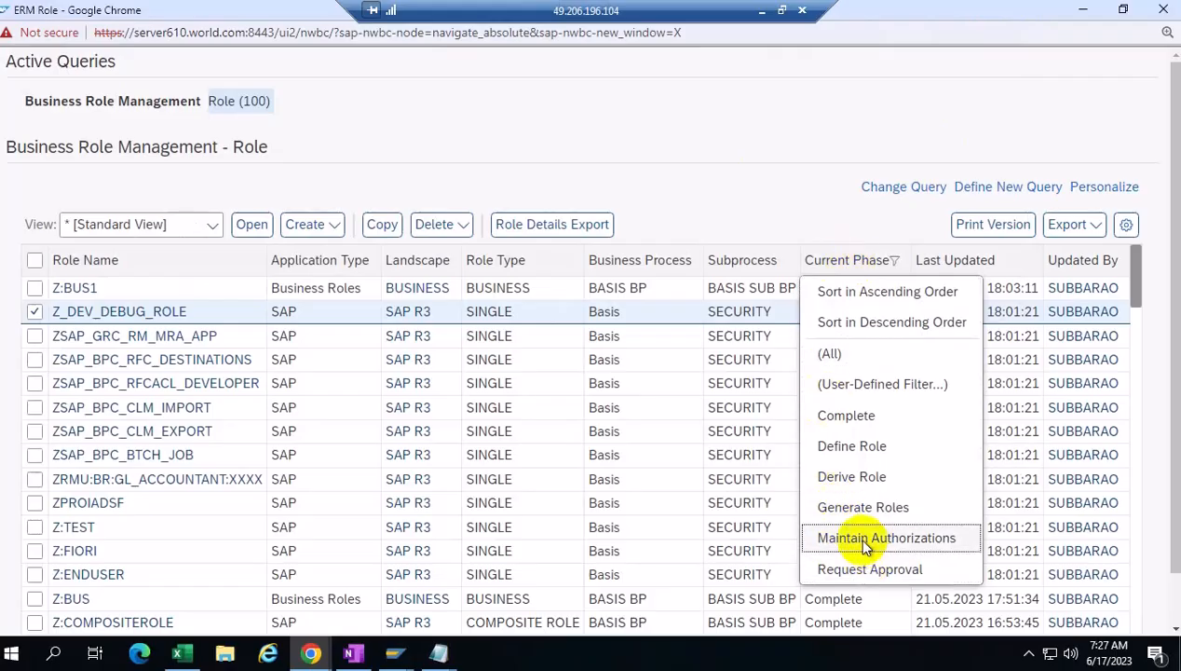
left_click(832, 535)
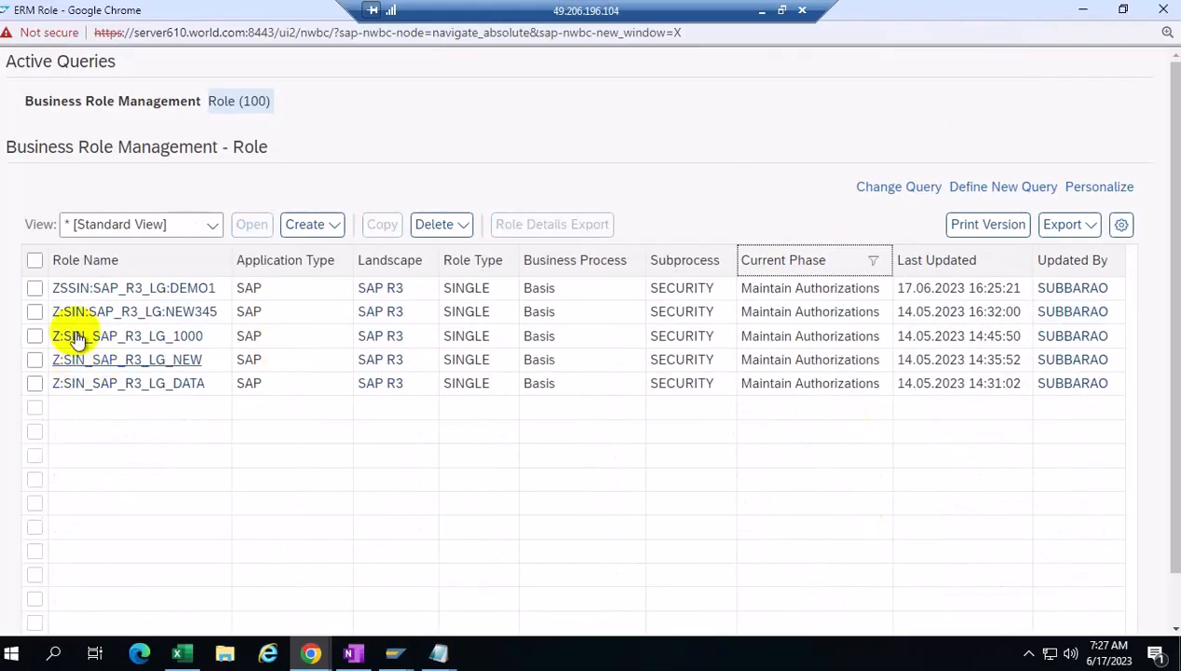
left_click(35, 288)
left_click(251, 224)
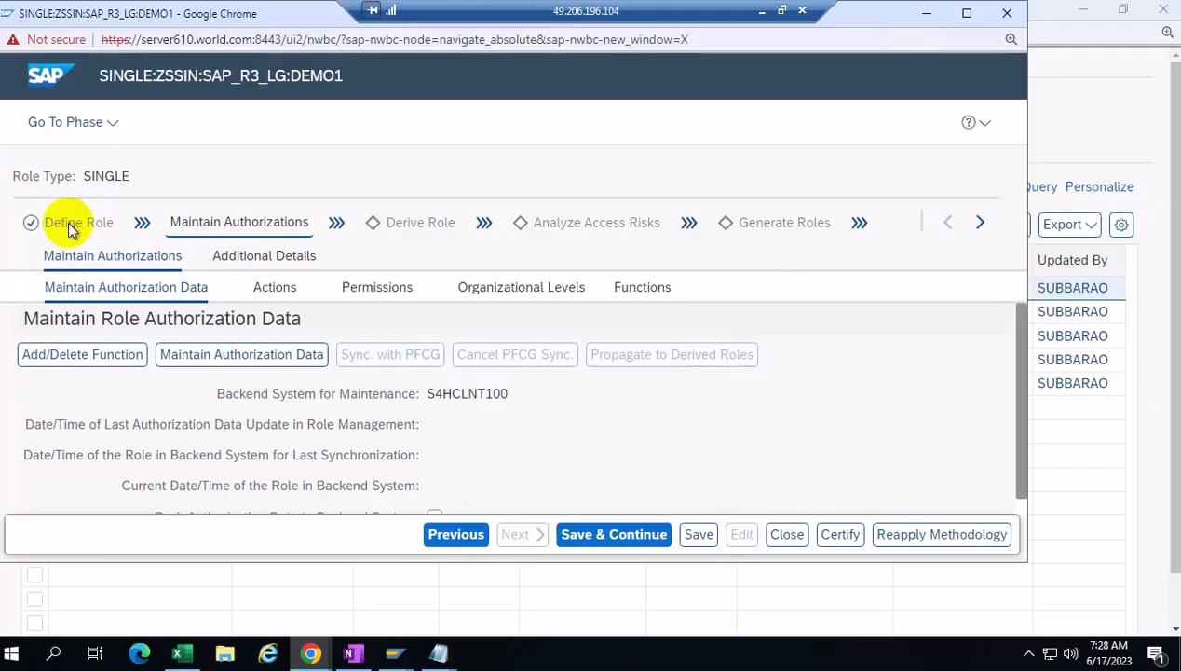
left_click(454, 535)
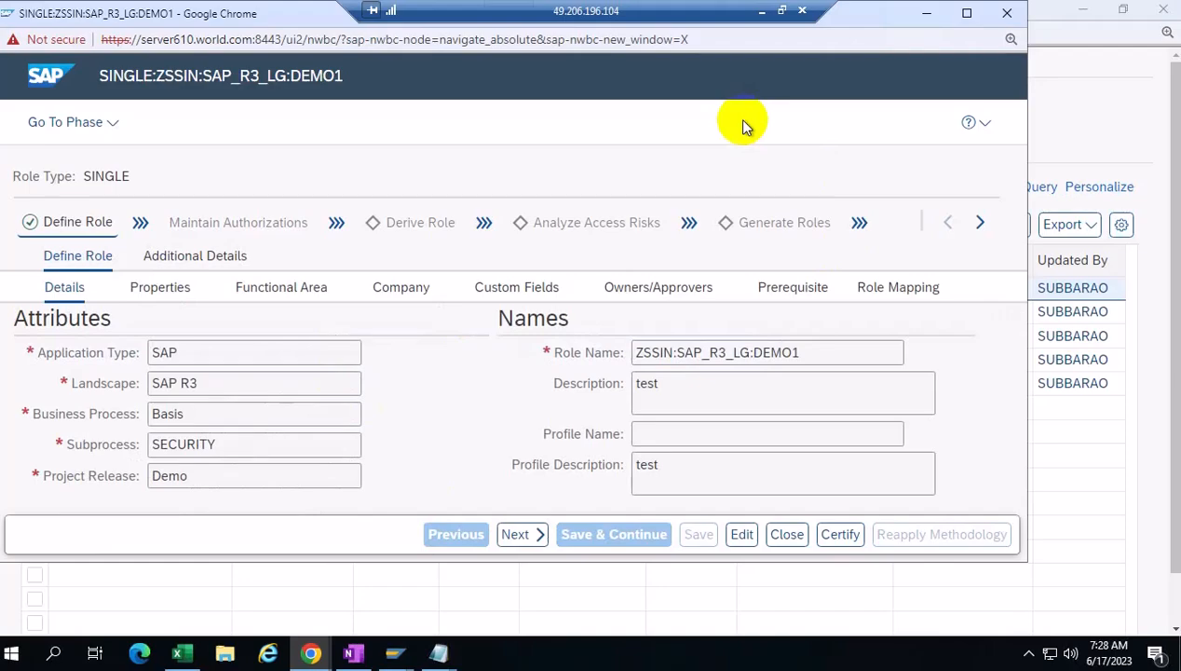
left_click(762, 15)
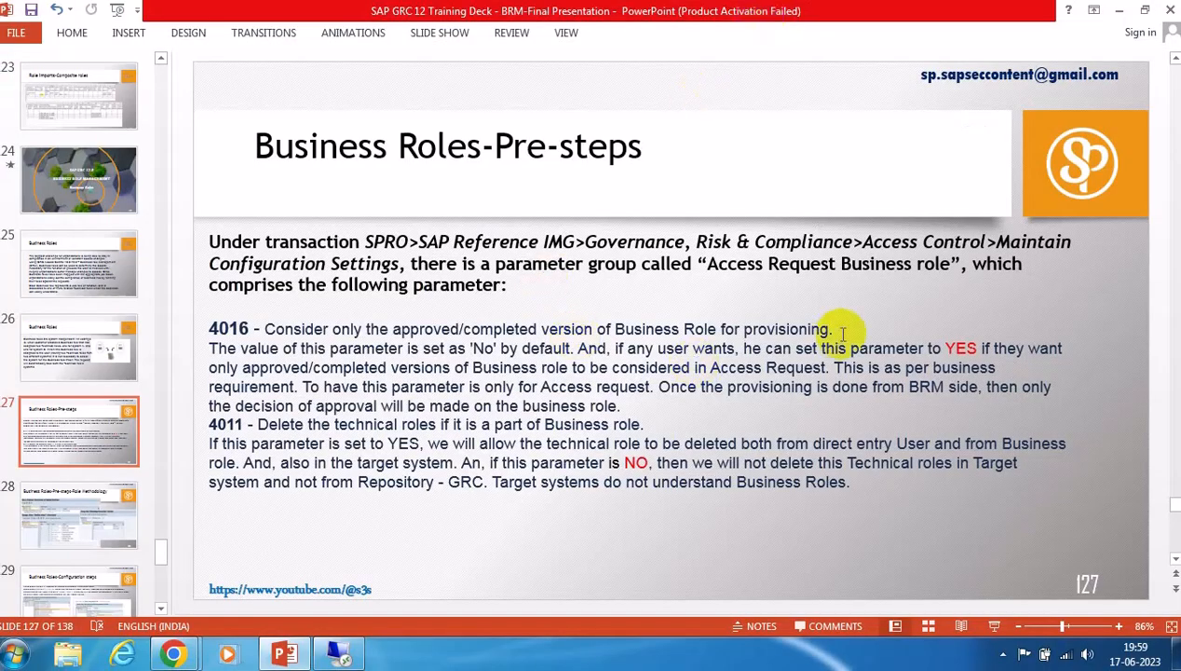
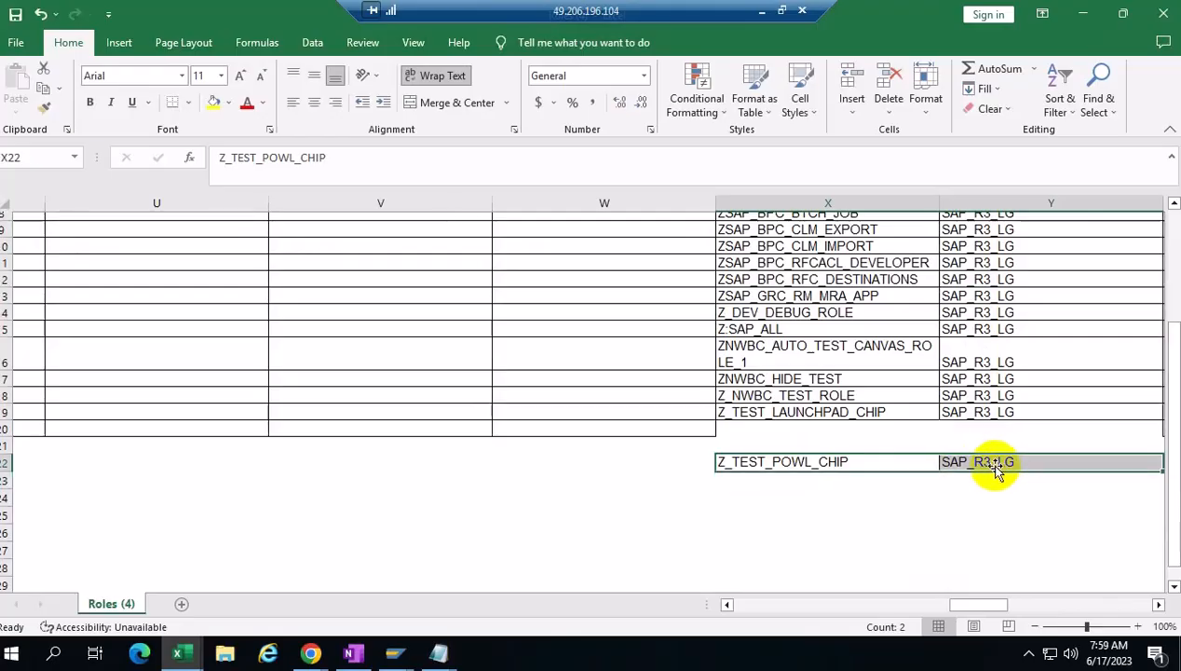
Move the Z_TEST_POWL_CHIP and SAP_R3_LG entries from row 22 to row 20 in columns X and Y
key("ctrl+c")
left_click(775, 435)
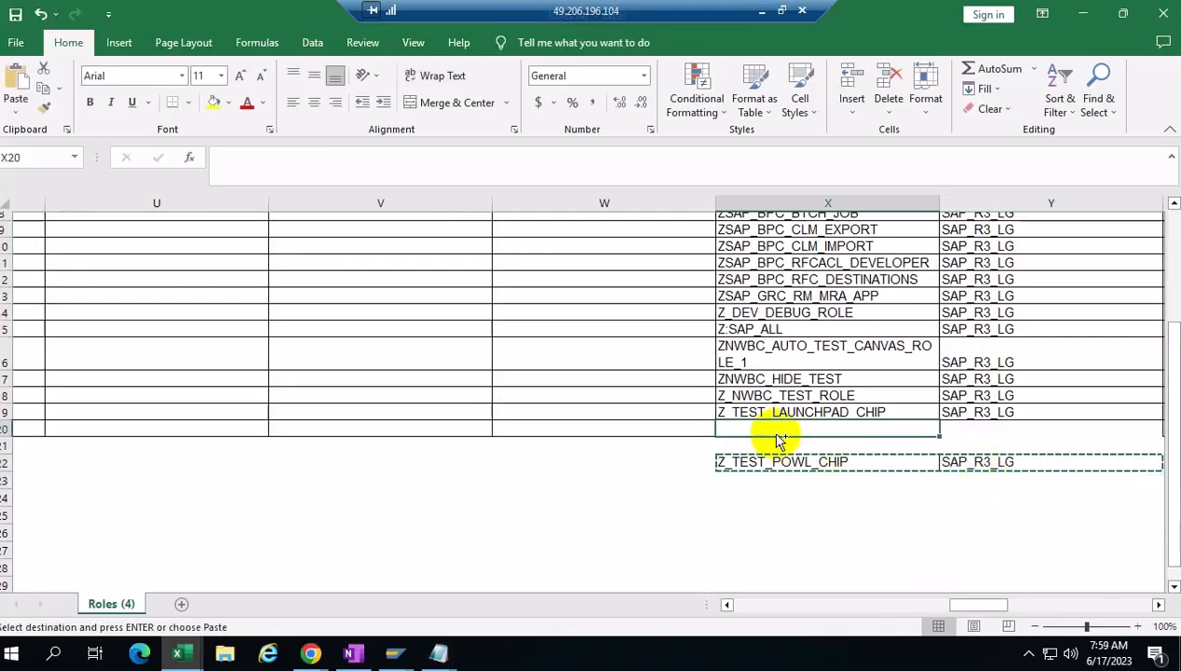
key("ctrl+v")
left_click(819, 464)
Review the business role's row 2 entries cell by cell from Role Name in A2 through Role Status in H2
left_click_drag(964, 603, 730, 605)
scroll(633, 415, "up", 3)
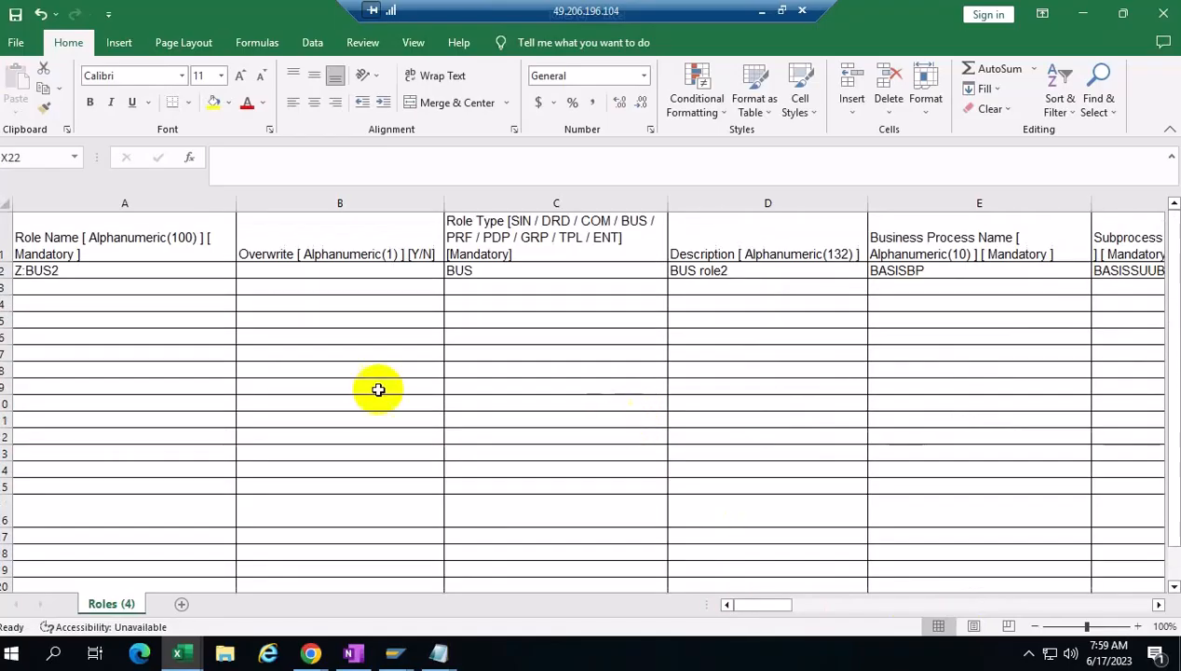
left_click(93, 270)
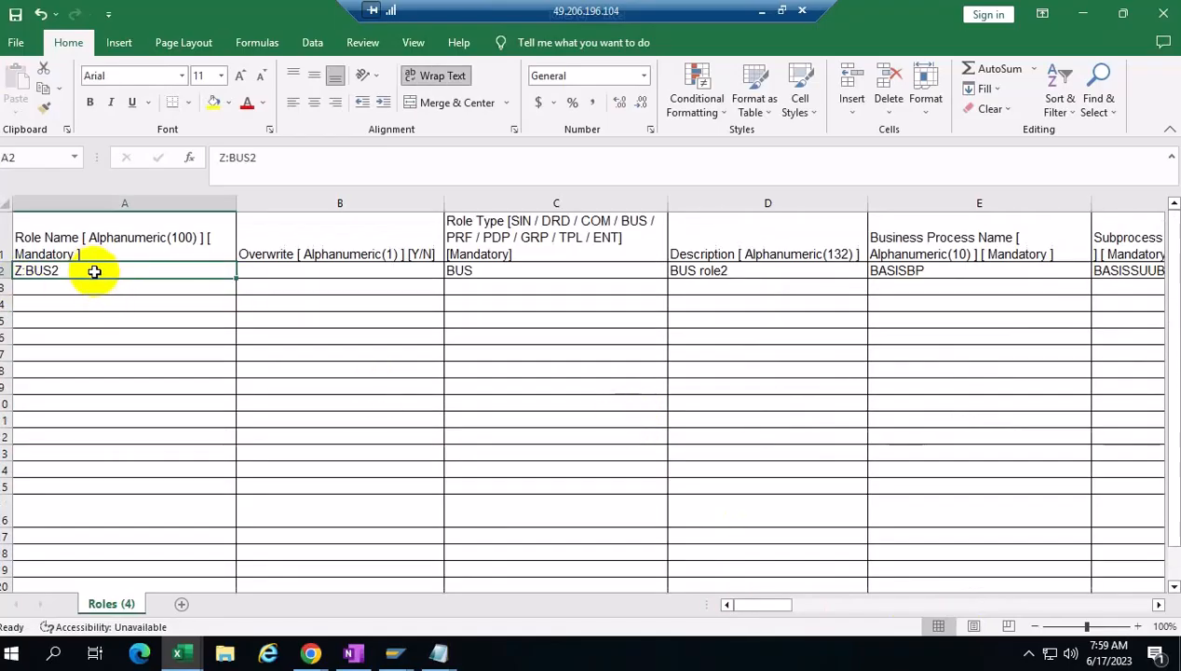
key("Right")
key("Right")
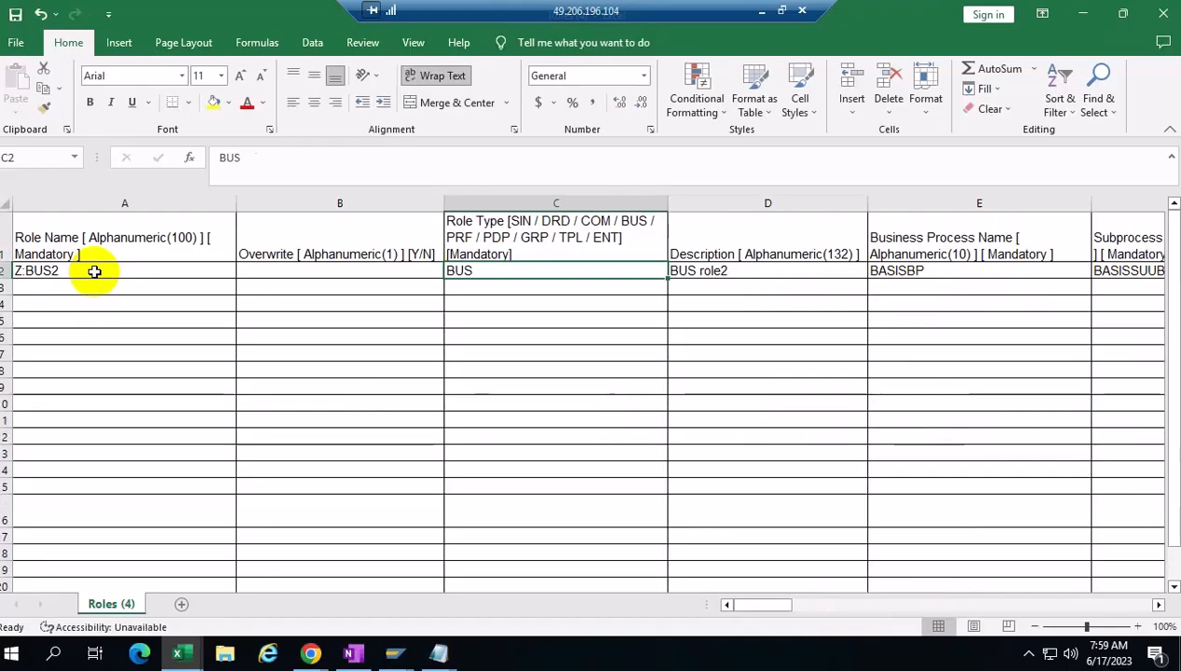
key("Right")
key("Right")
key("Right")
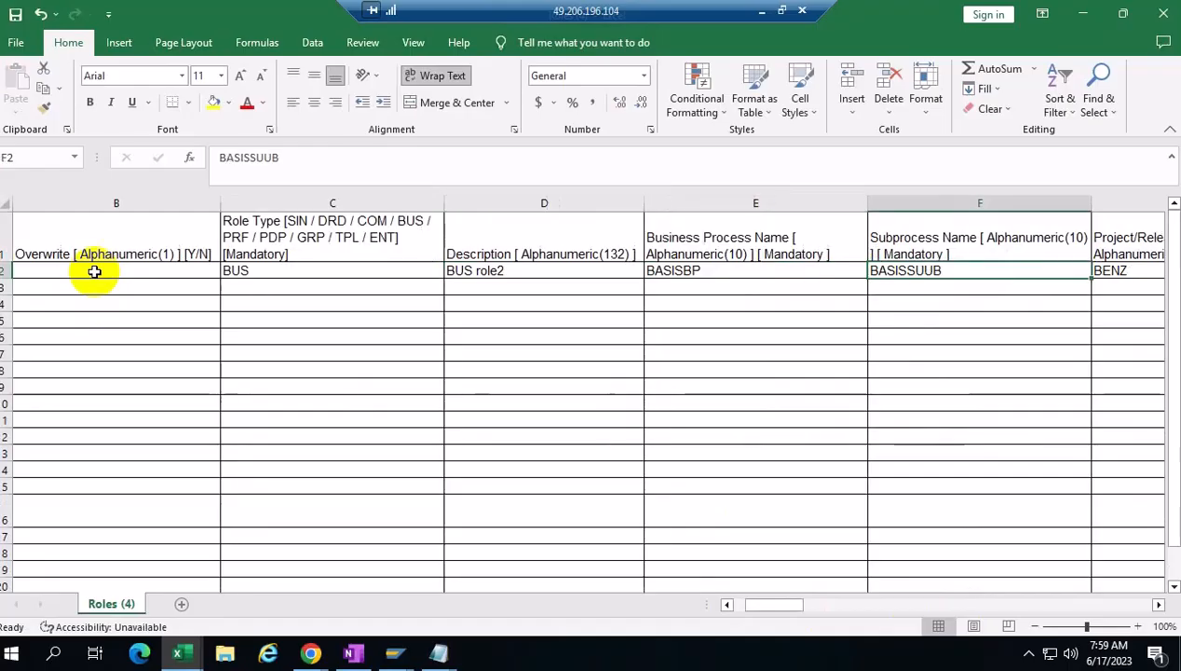
key("Right")
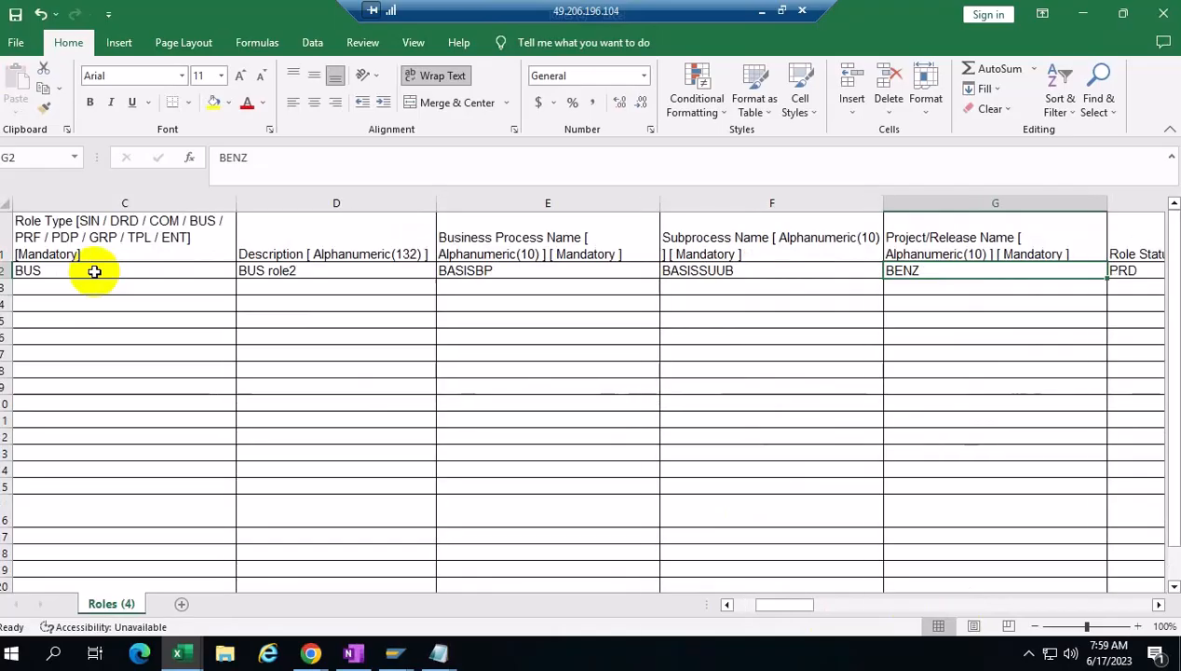
key("Right")
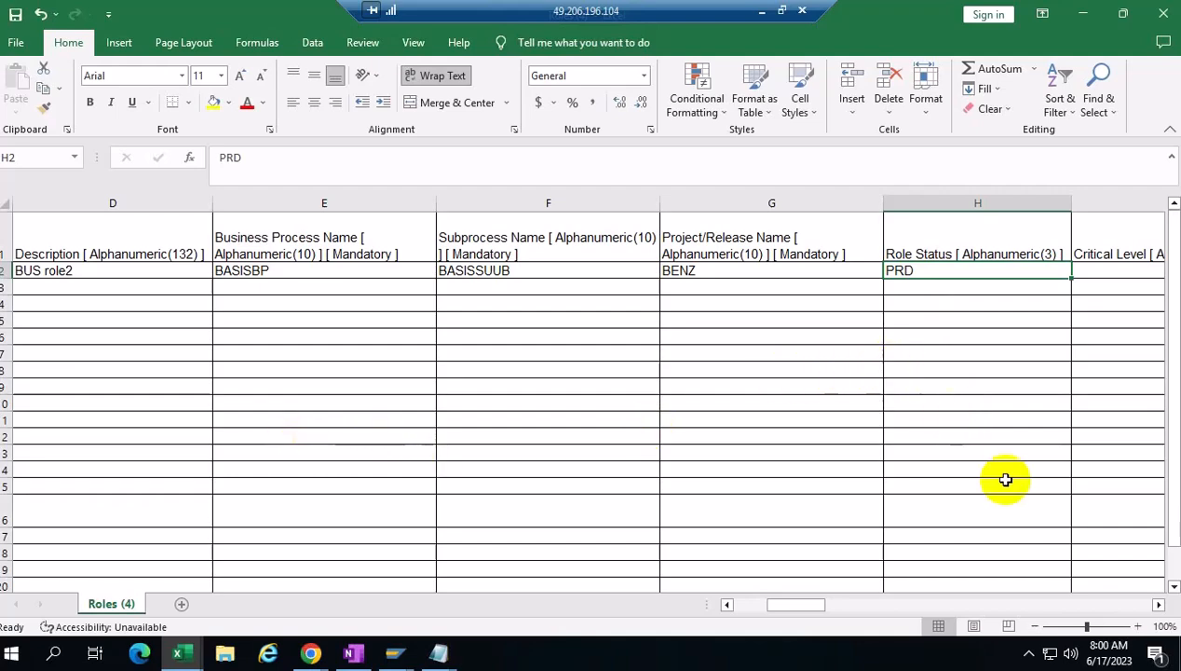
Examine the optional role attribute columns from Critical Level through Custom Field Value and on to Approver
left_click(1160, 606)
left_click(1160, 607)
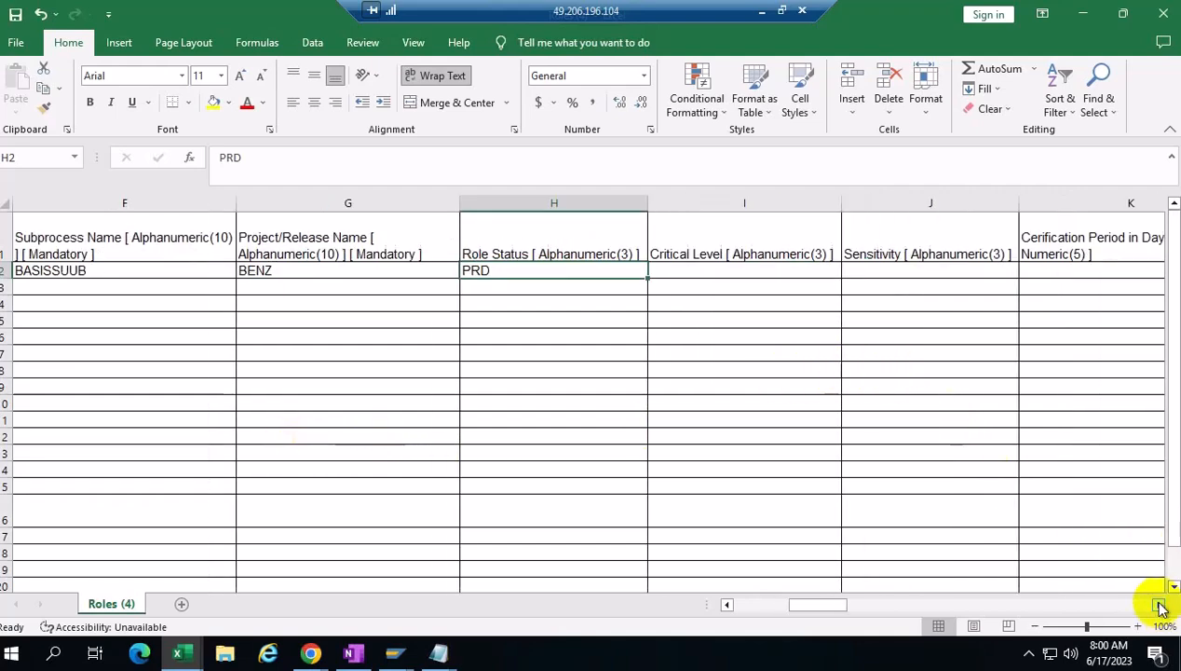
left_click(1160, 606)
left_click(1159, 607)
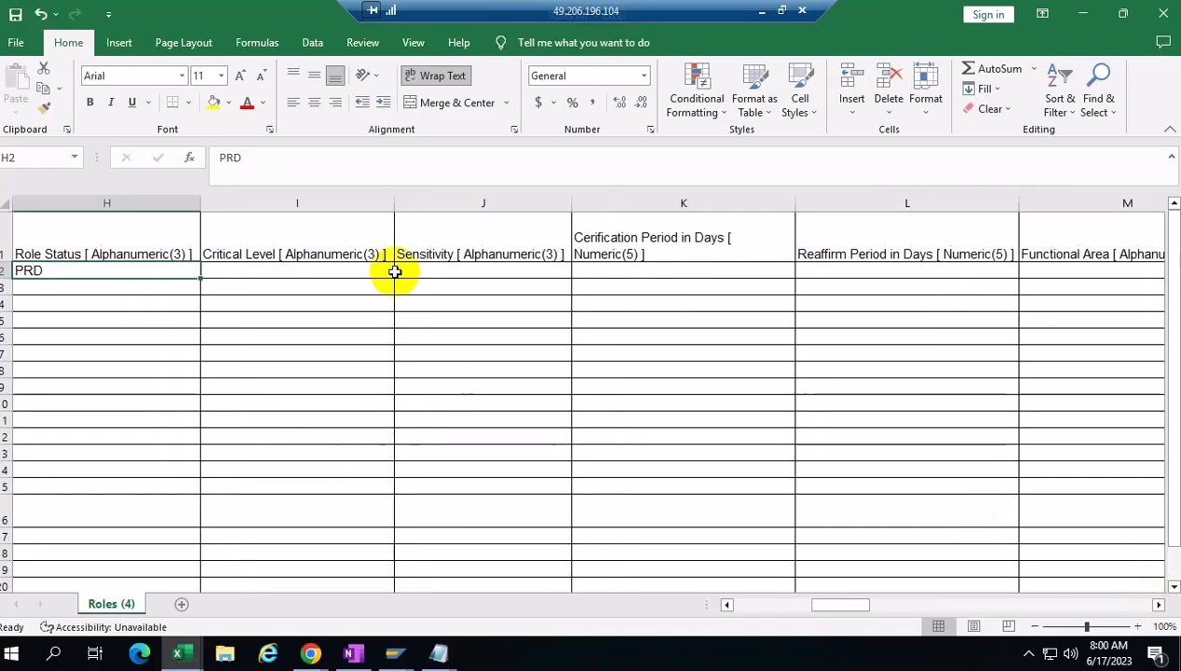
left_click(1160, 606)
left_click(1158, 606)
left_click(1157, 606)
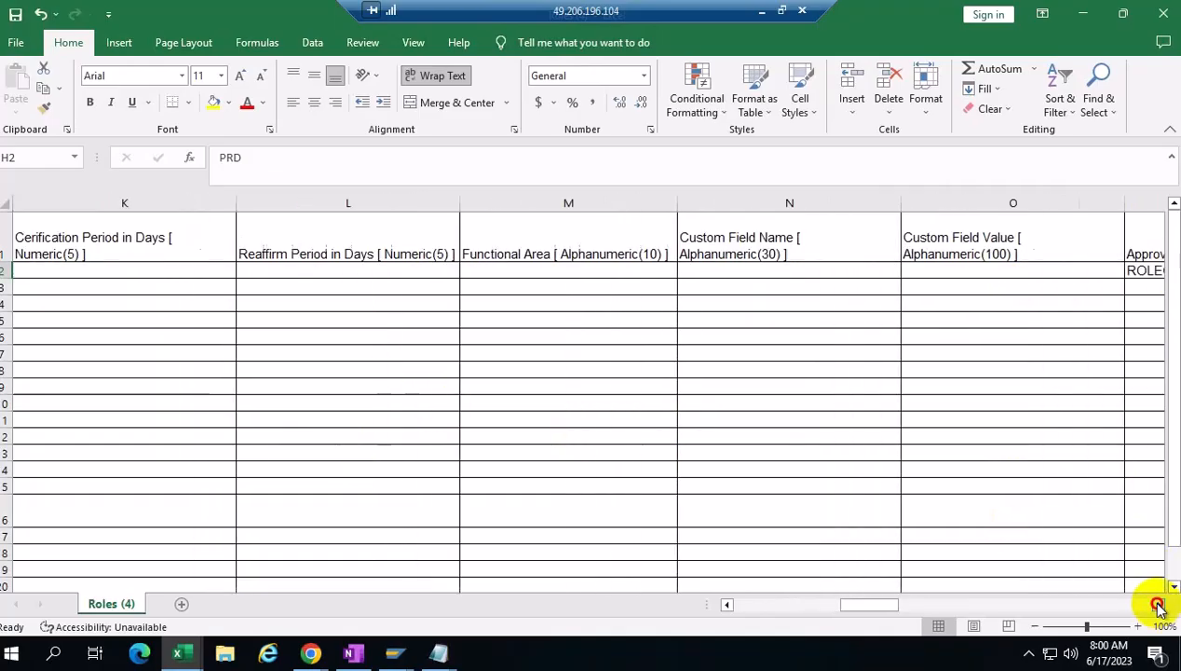
left_click(1158, 606)
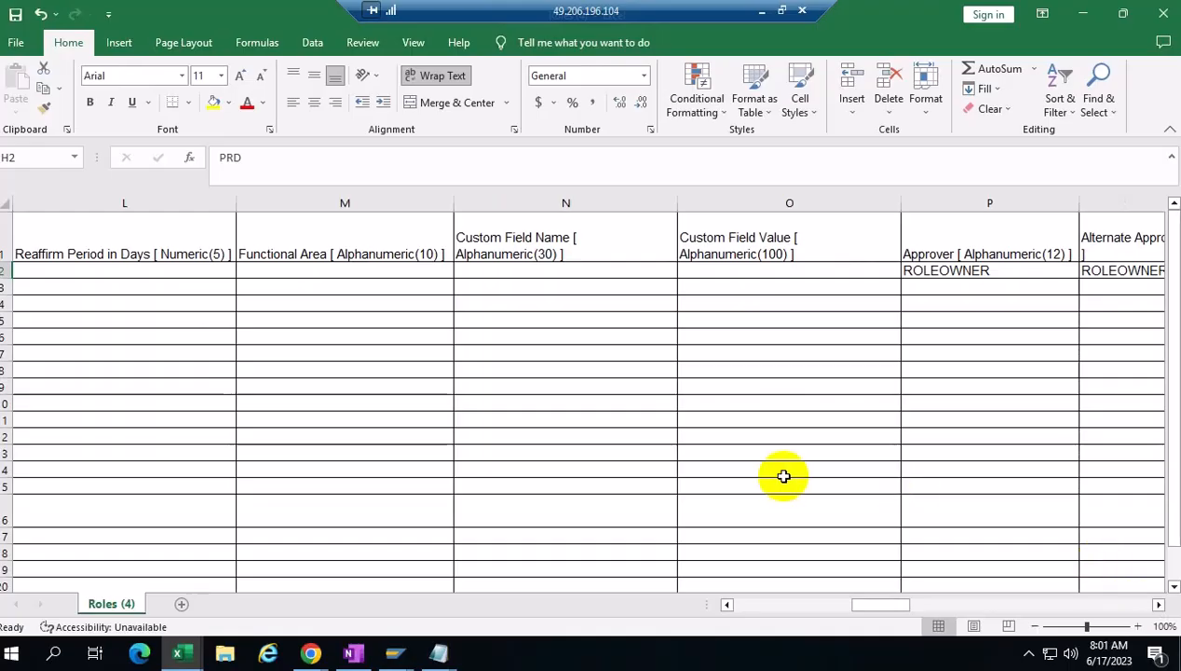
Enter Business role in H4 under Role Status and PRD beside it in I4
left_click(727, 605)
left_click(728, 605)
left_click(727, 605)
left_click(727, 605)
left_click(728, 606)
left_click(727, 605)
left_click(490, 302)
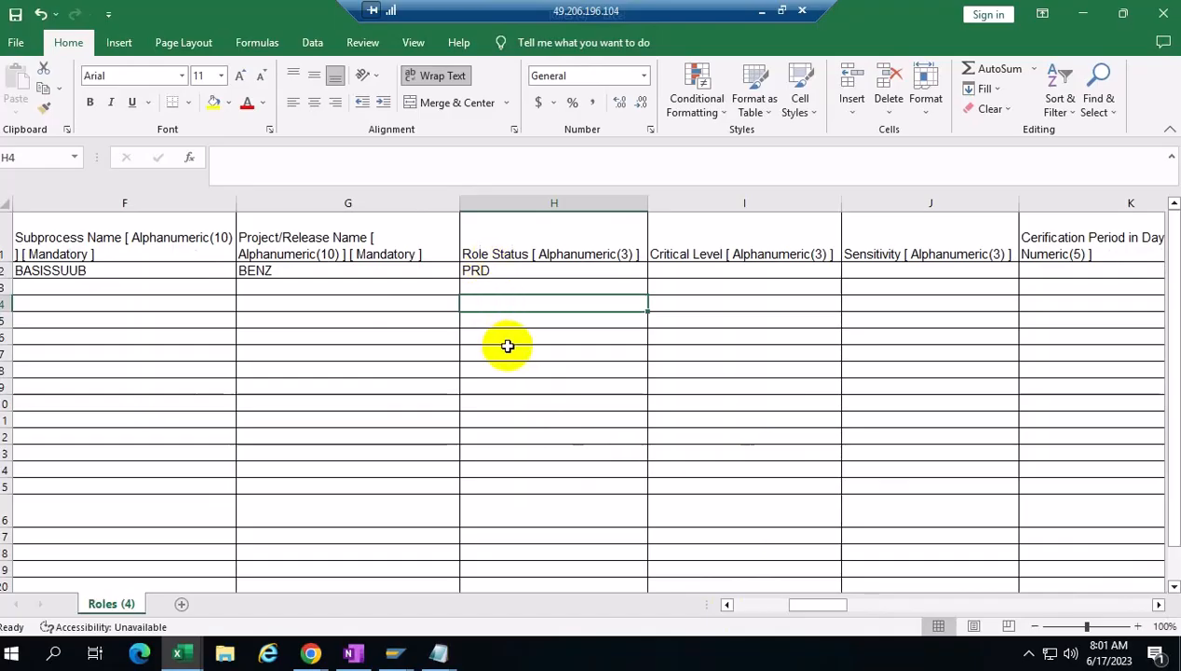
type("Busine")
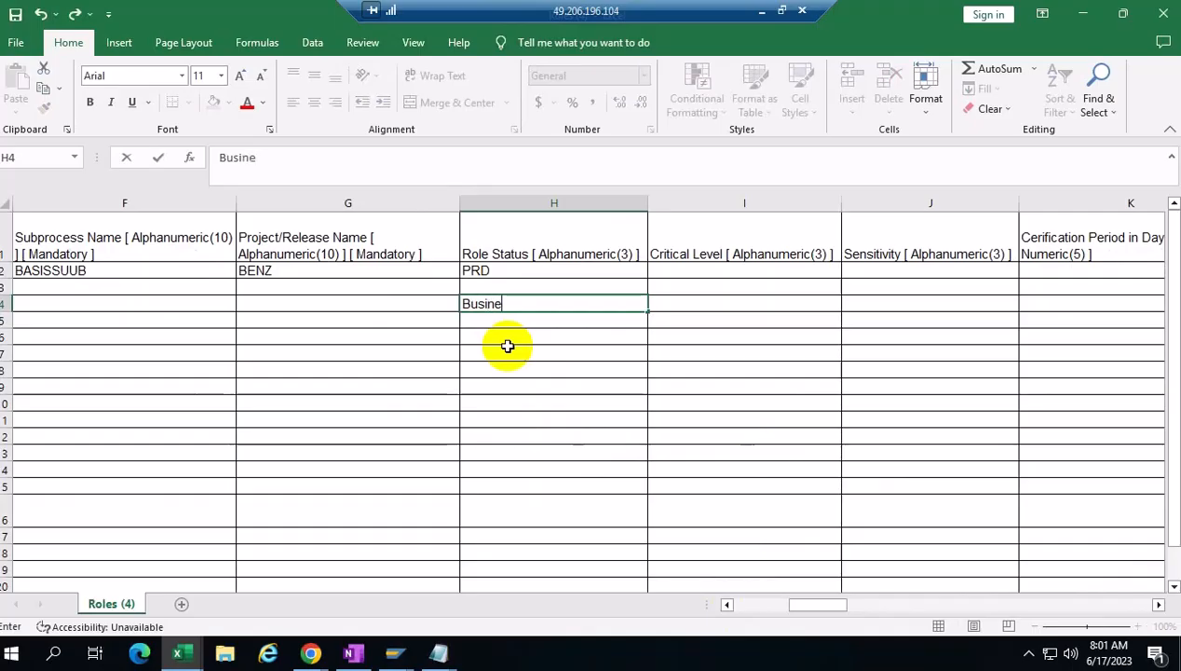
type("ss role")
left_click(677, 301)
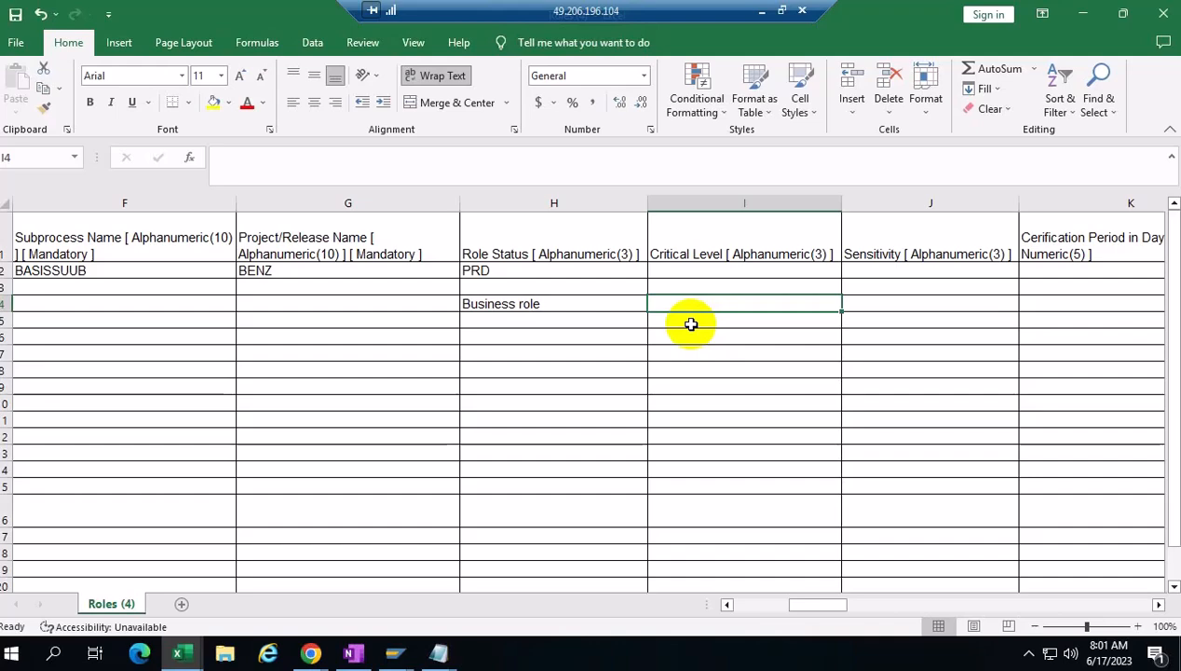
type("PRD")
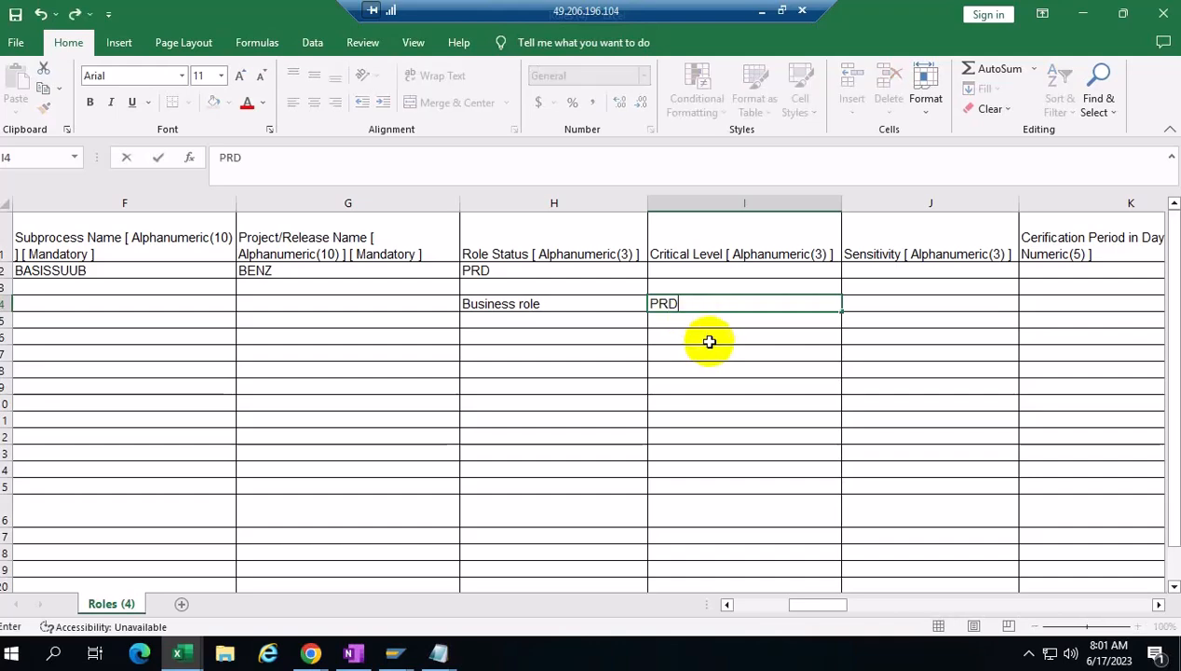
List the role types Composite, Derived and Single in cells H5 to H7
left_click(546, 326)
type("Compl")
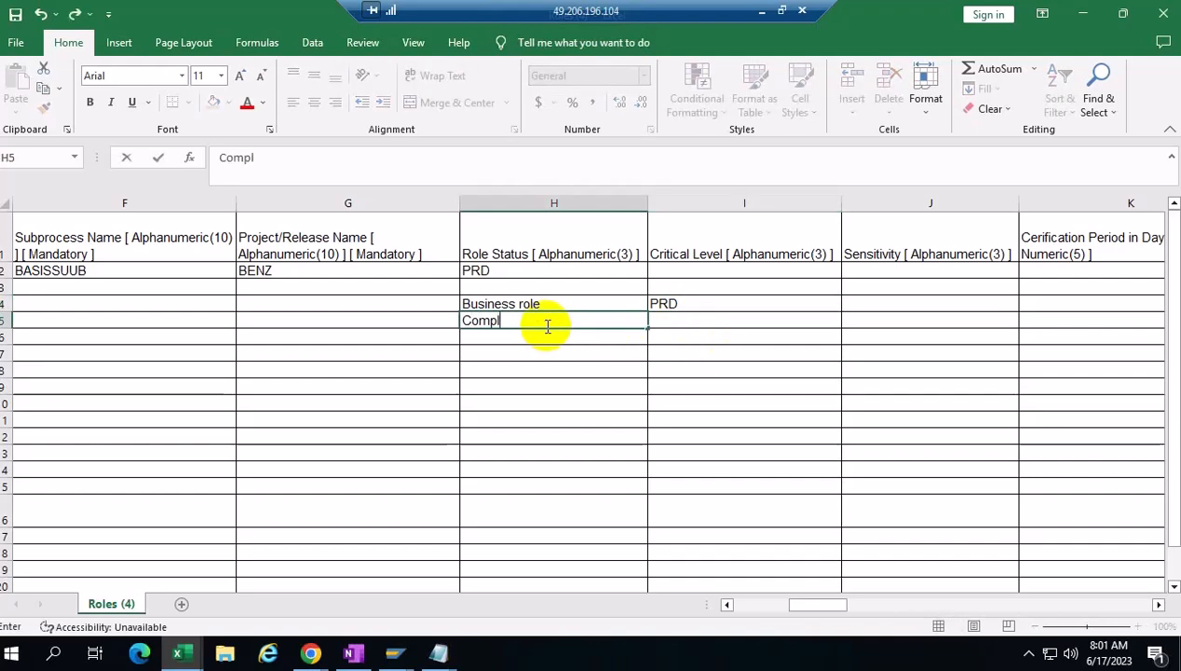
key("BackSpace")
type("osite")
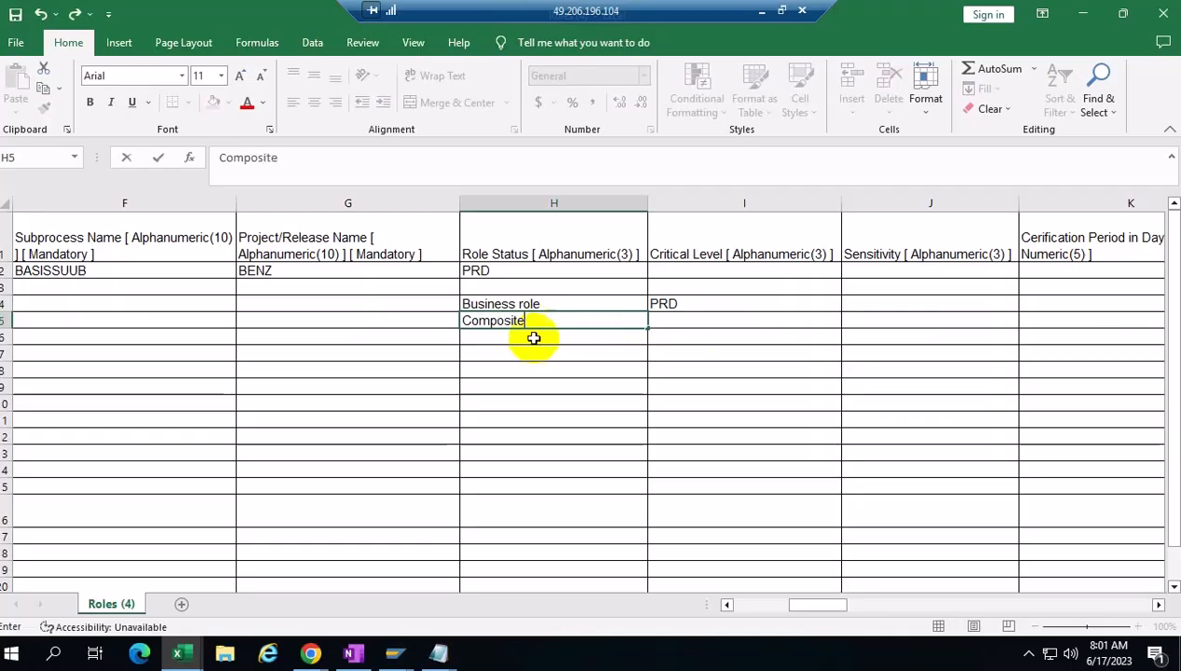
left_click(535, 338)
type("Derived")
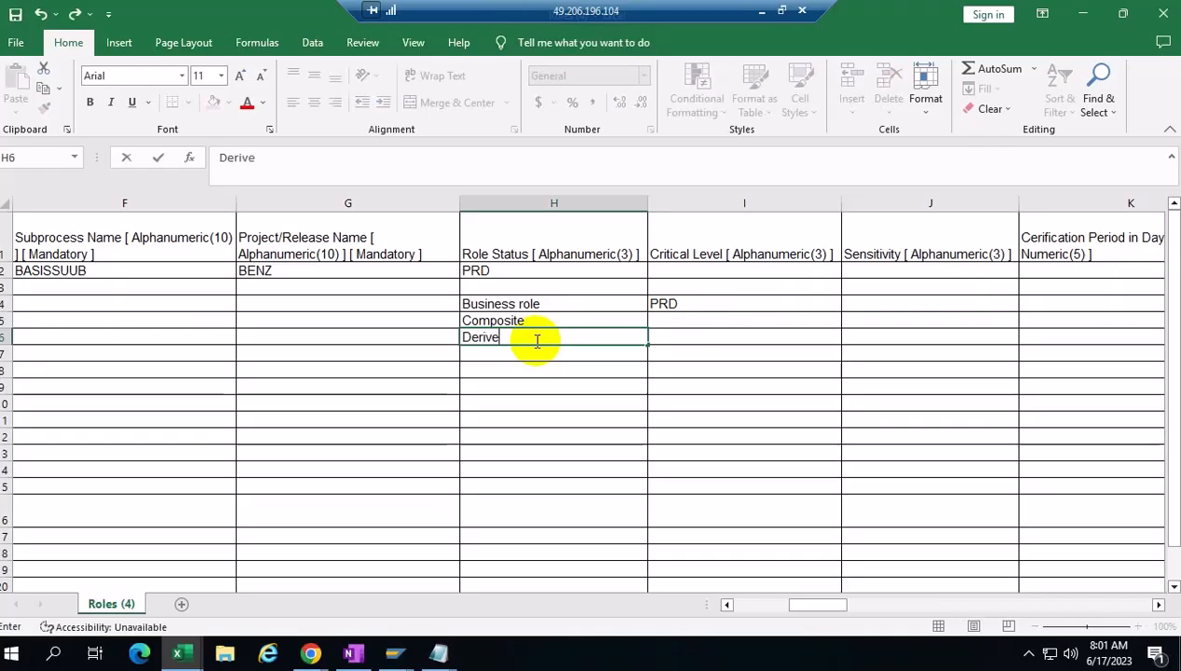
left_click(487, 360)
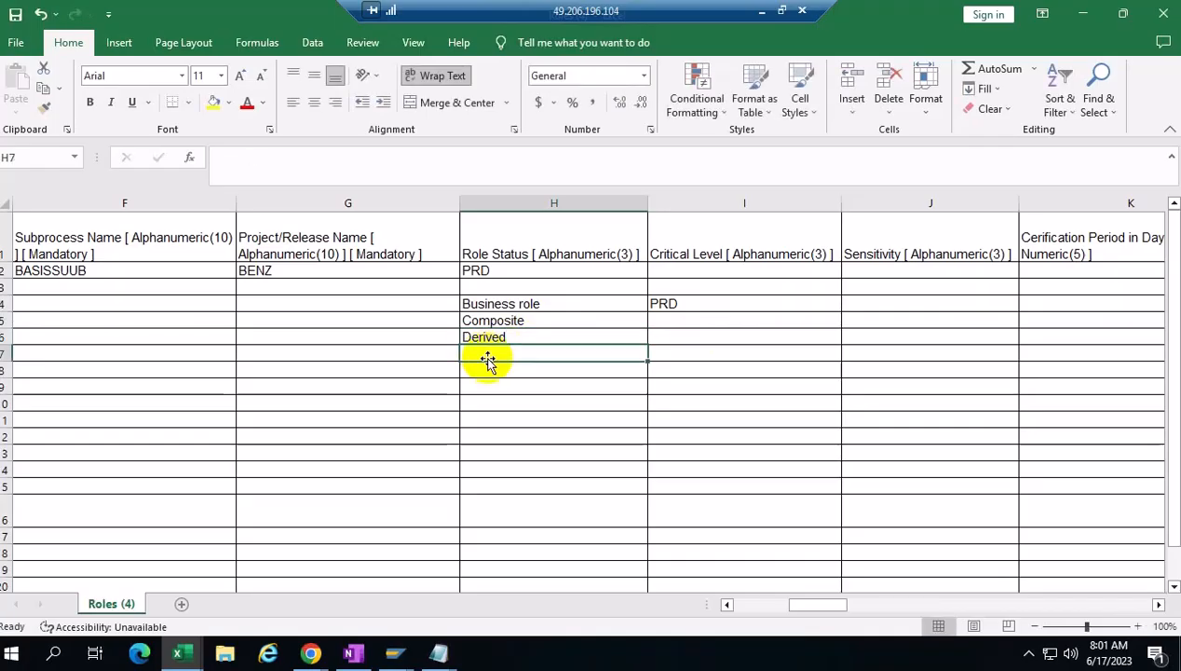
type("Single")
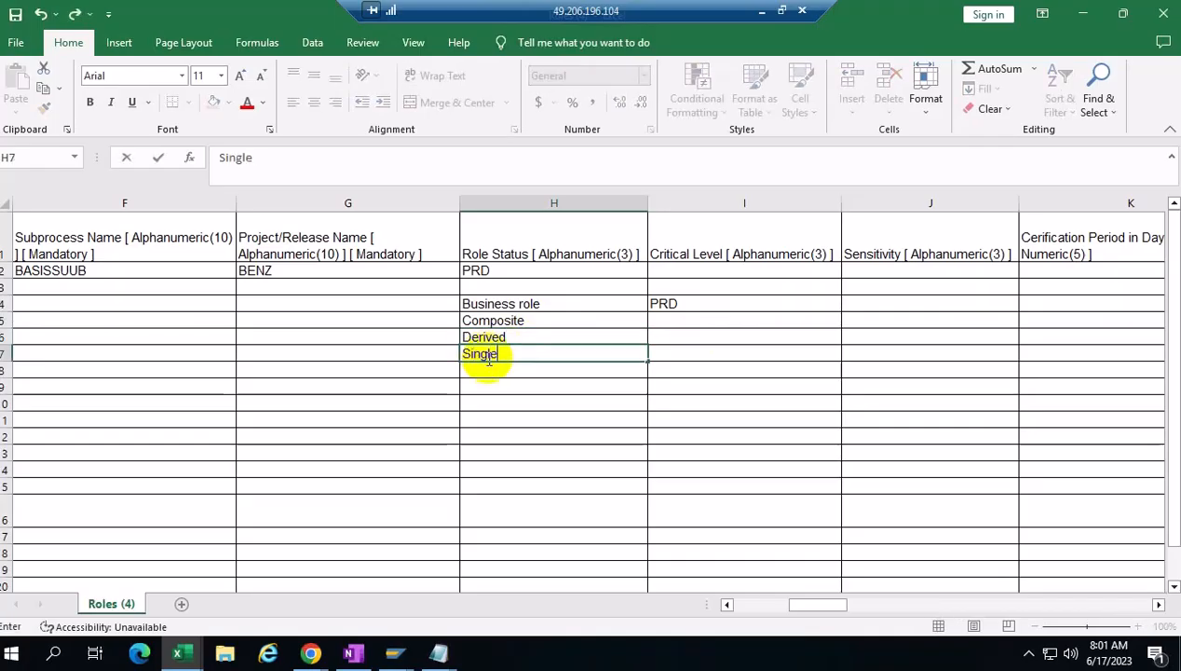
Enter DEV in I5 for the Composite role type and fill it down through I8
left_click(686, 317)
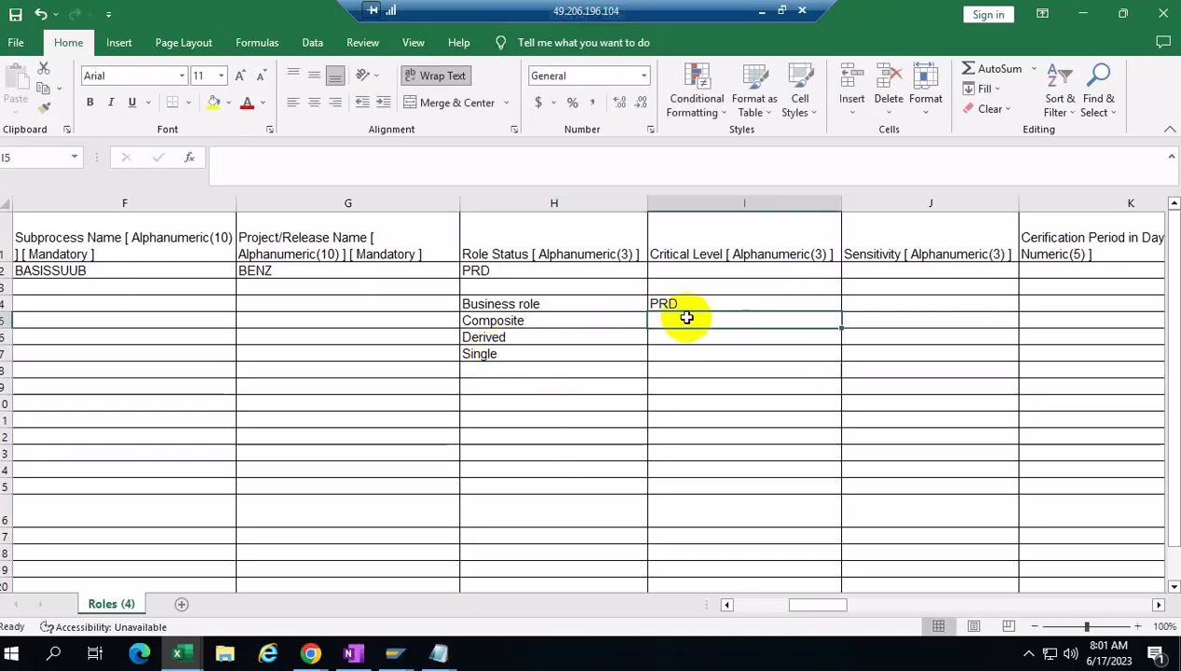
type("DEV")
left_click(785, 421)
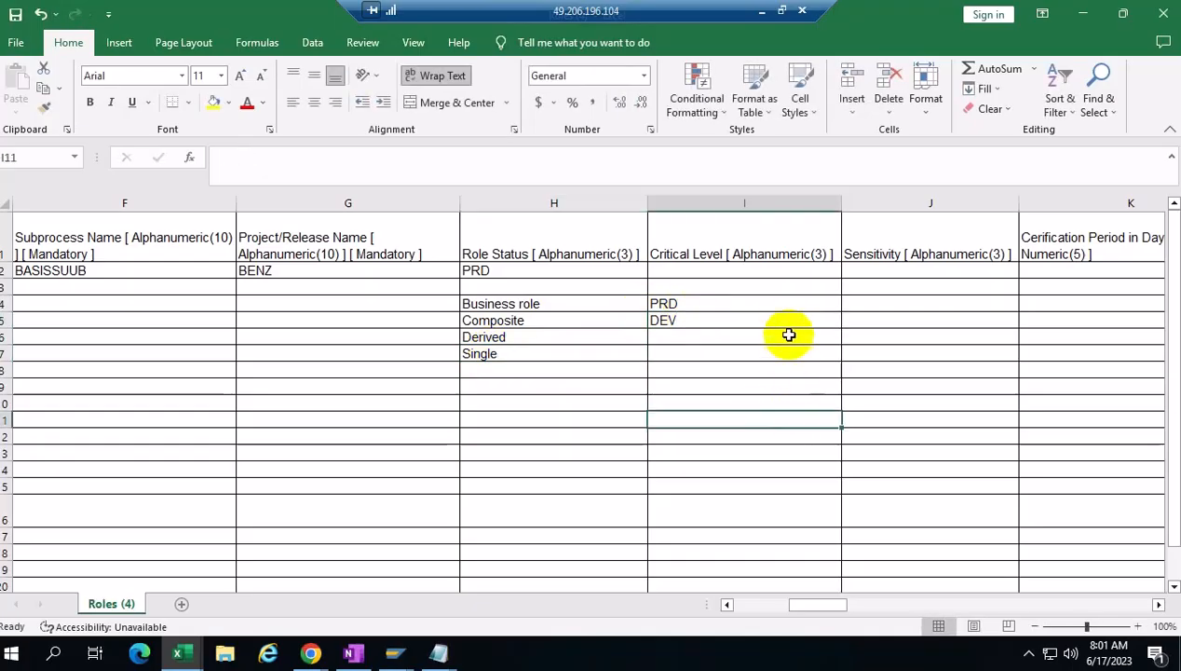
left_click(789, 323)
left_click_drag(839, 328, 838, 371)
left_click(677, 370)
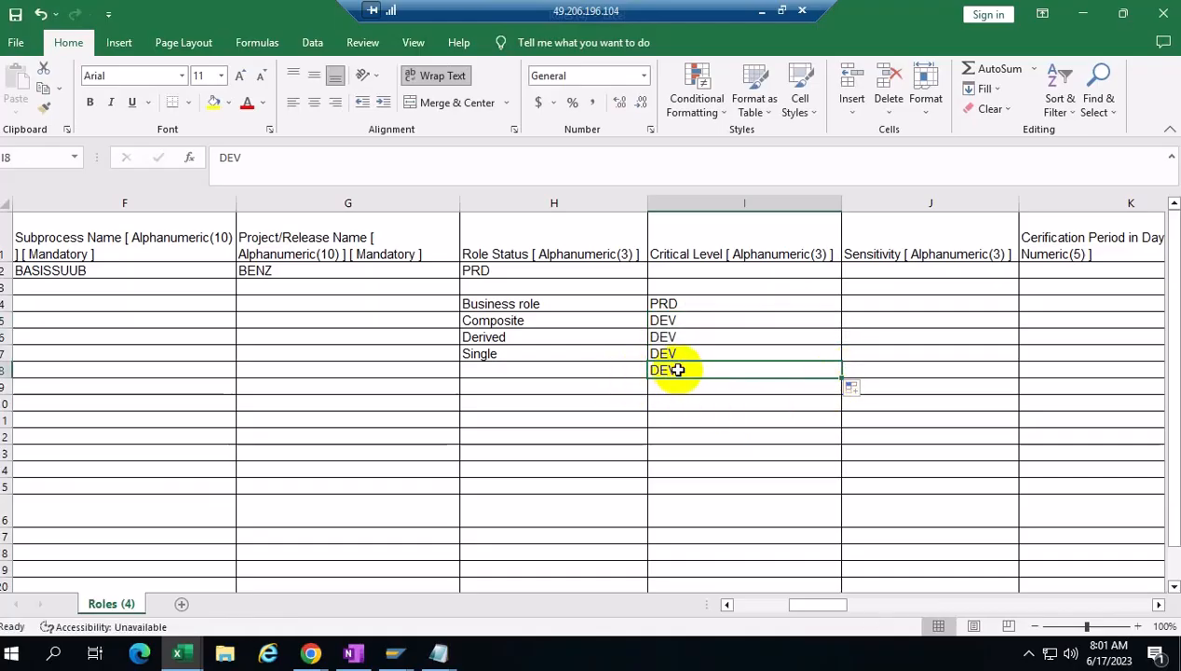
Clear the surplus DEV from I8 and enter Common tech role in H9 with PRD beside it in I9
key("Delete")
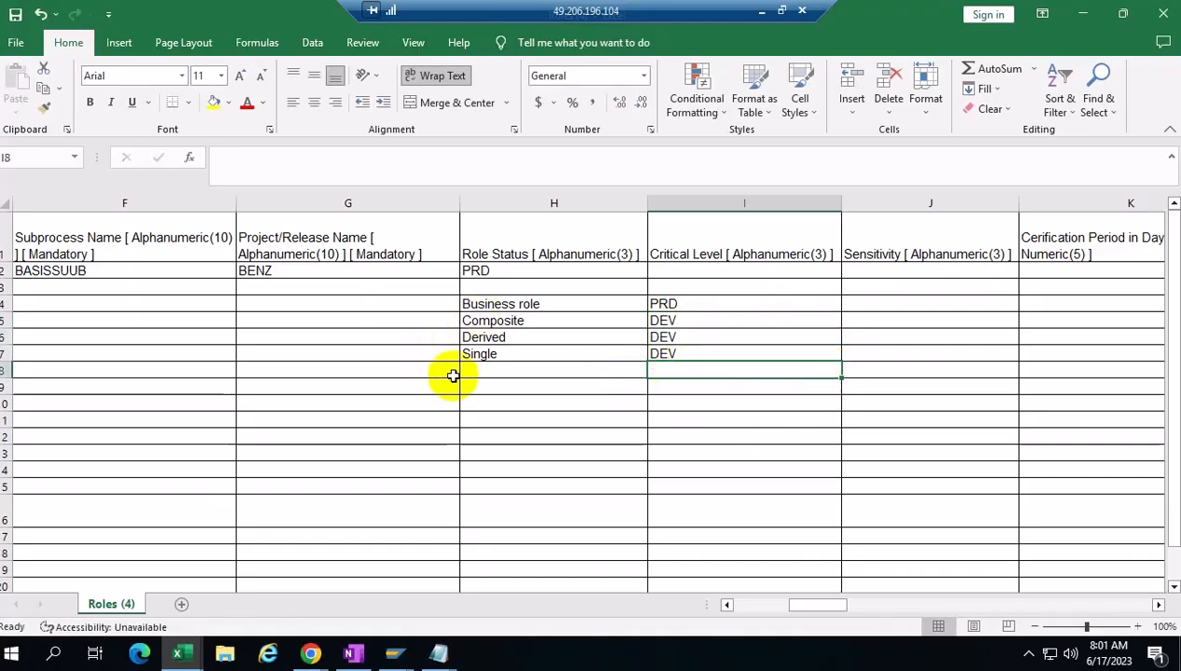
left_click(482, 390)
type("cO")
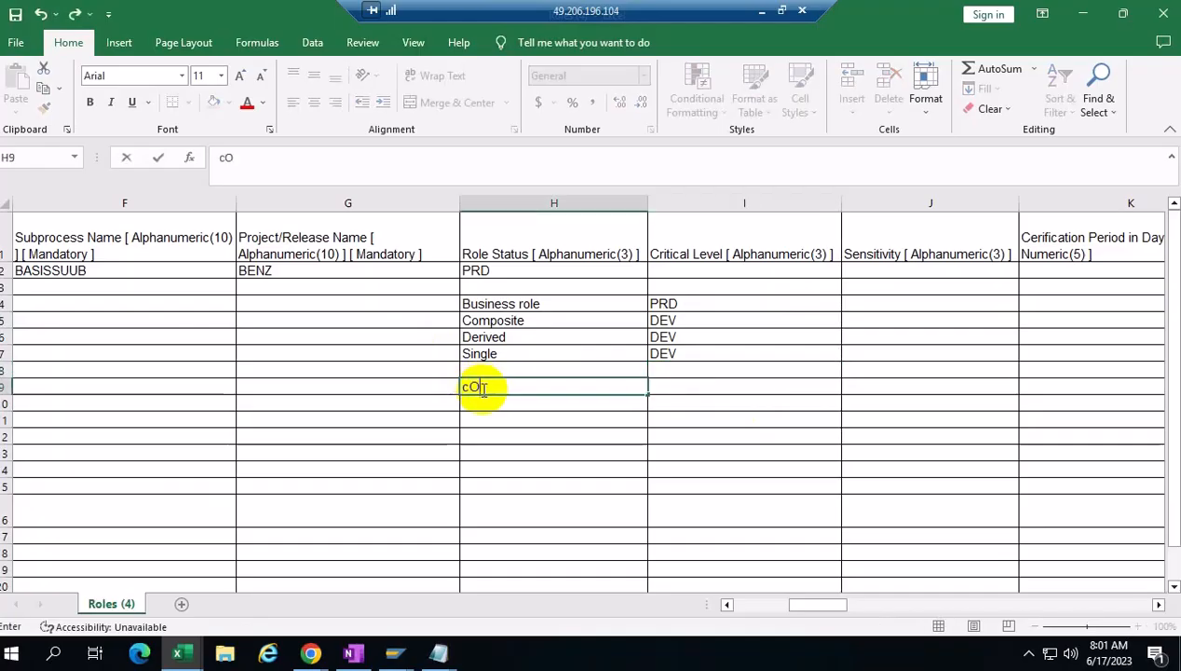
type("MMON tech role")
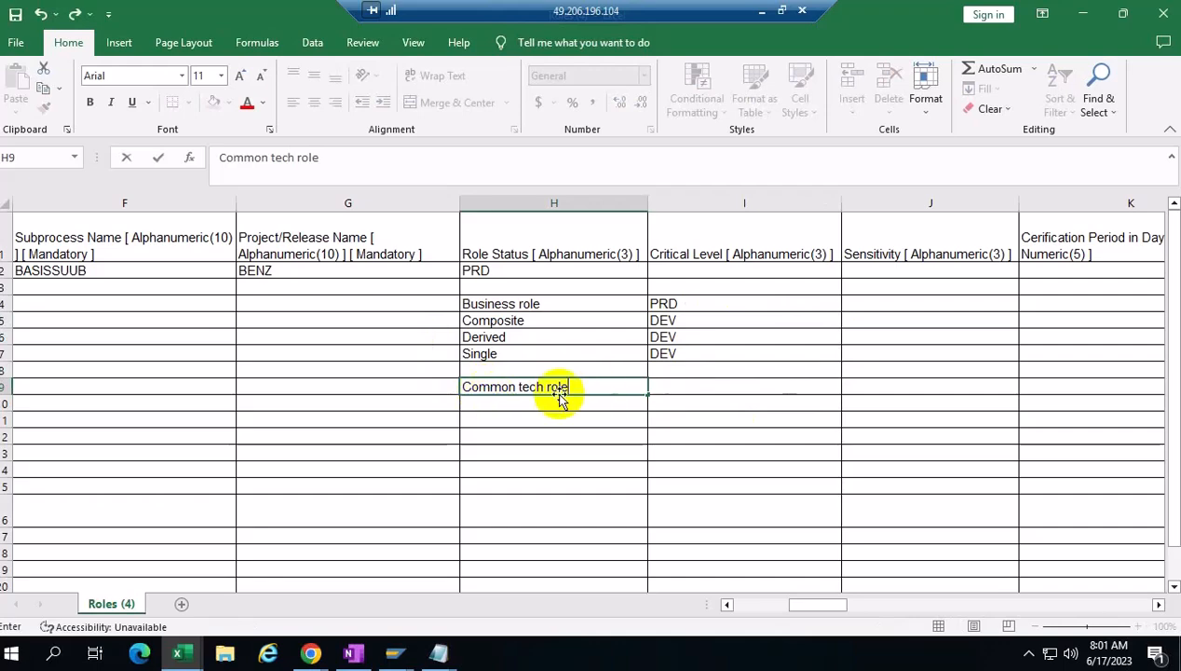
left_click(680, 383)
type("PRD")
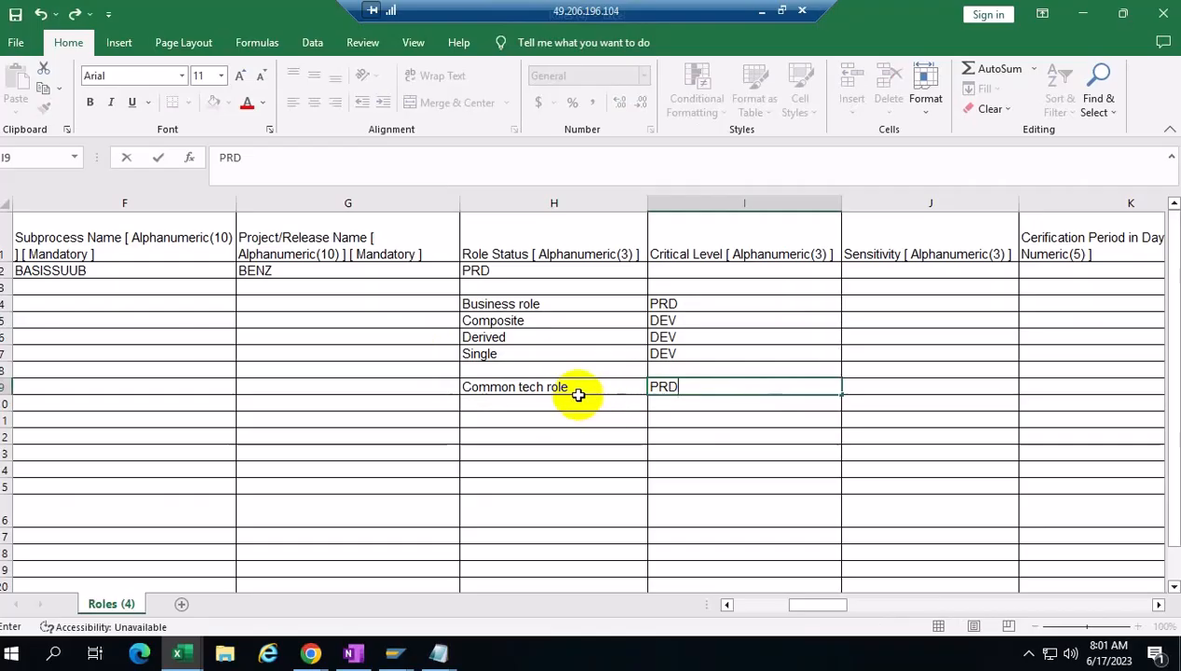
left_click(798, 434)
left_click(680, 389)
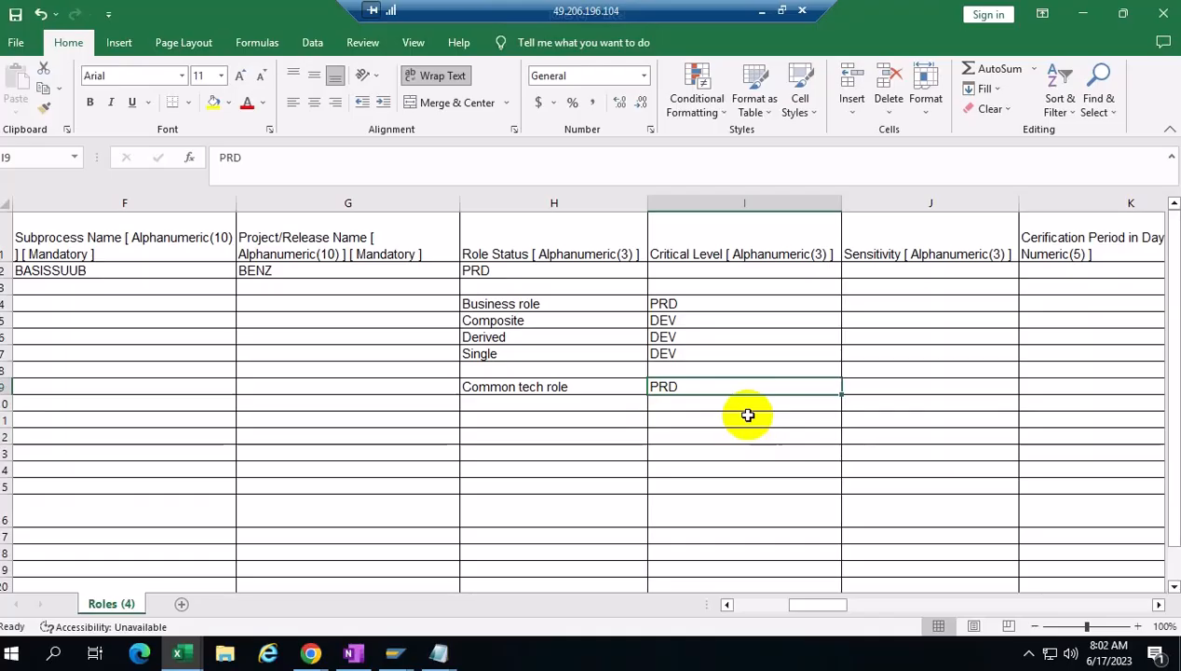
Move the Business role entry and its PRD status from H4:I4 up to H3:I3
left_click_drag(535, 304, 680, 304)
key("ctrl+c")
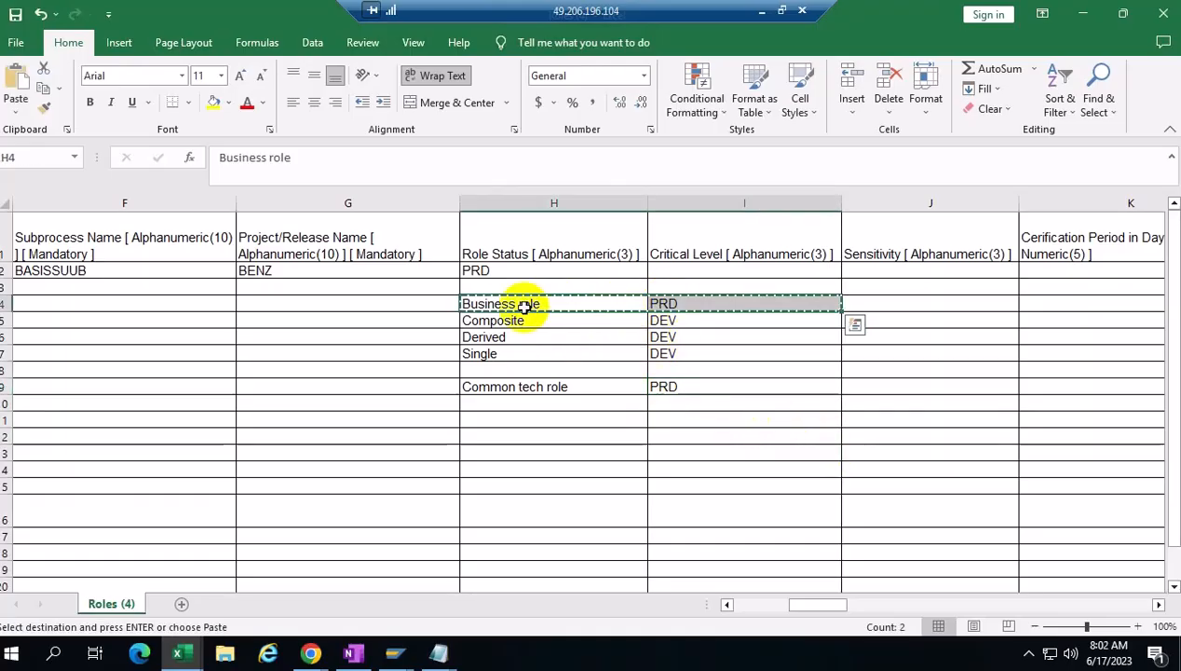
left_click(511, 286)
key("Return")
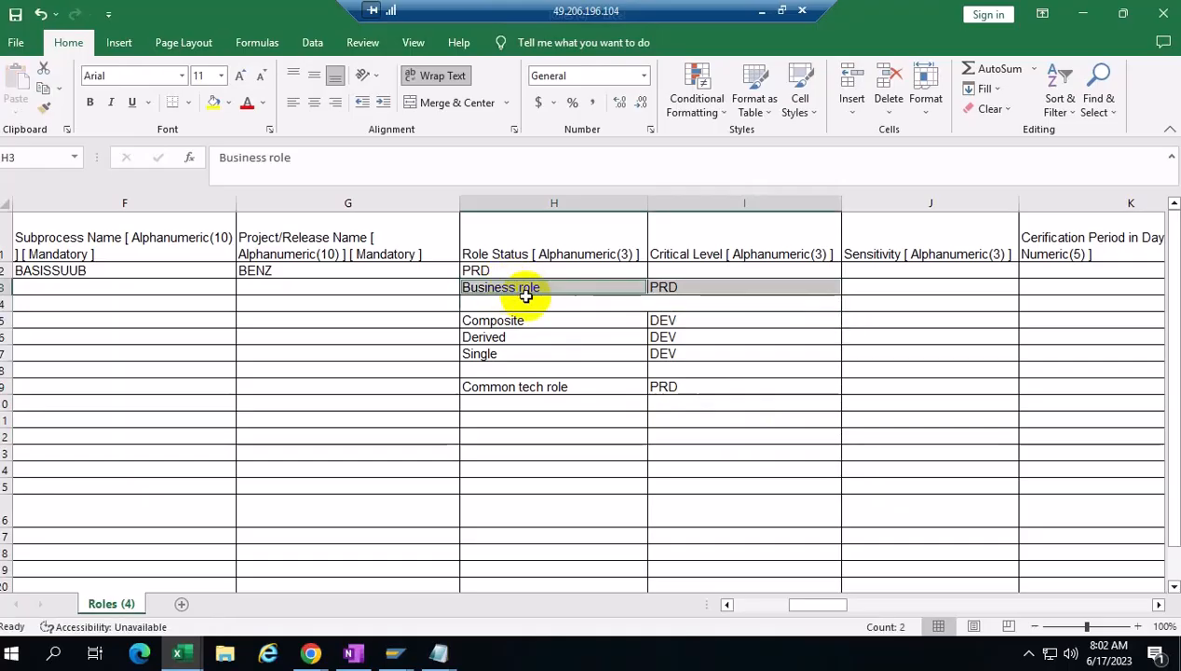
Set the status of the Composite role type in I5 to PRD
left_click(694, 320)
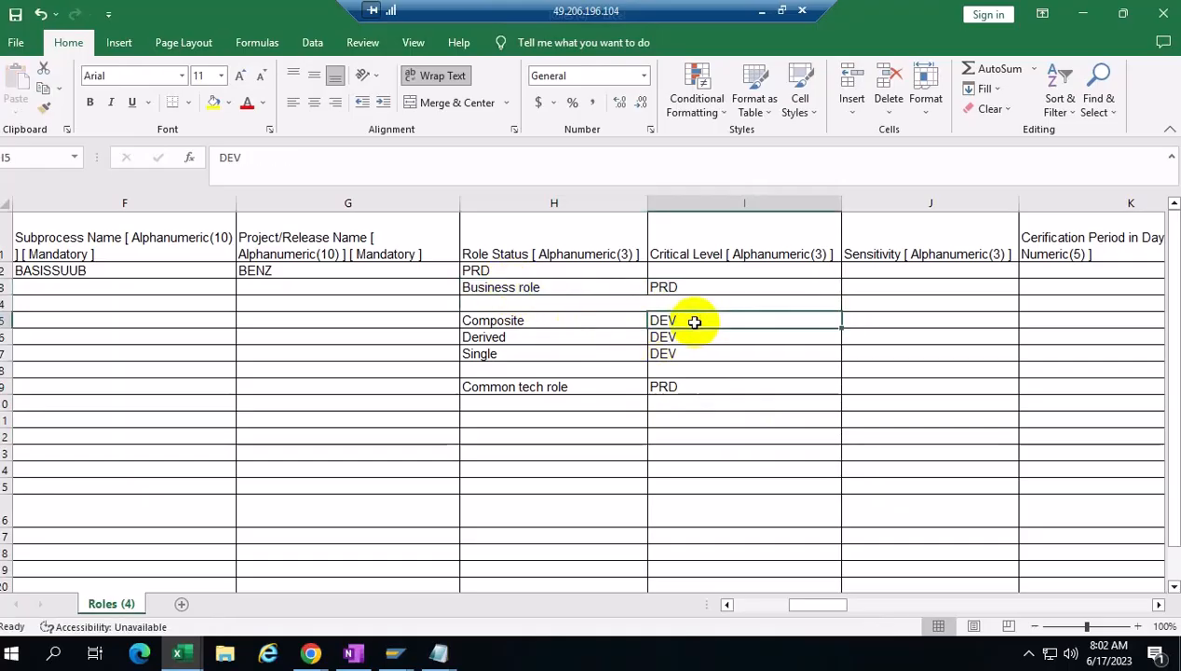
type("PRD")
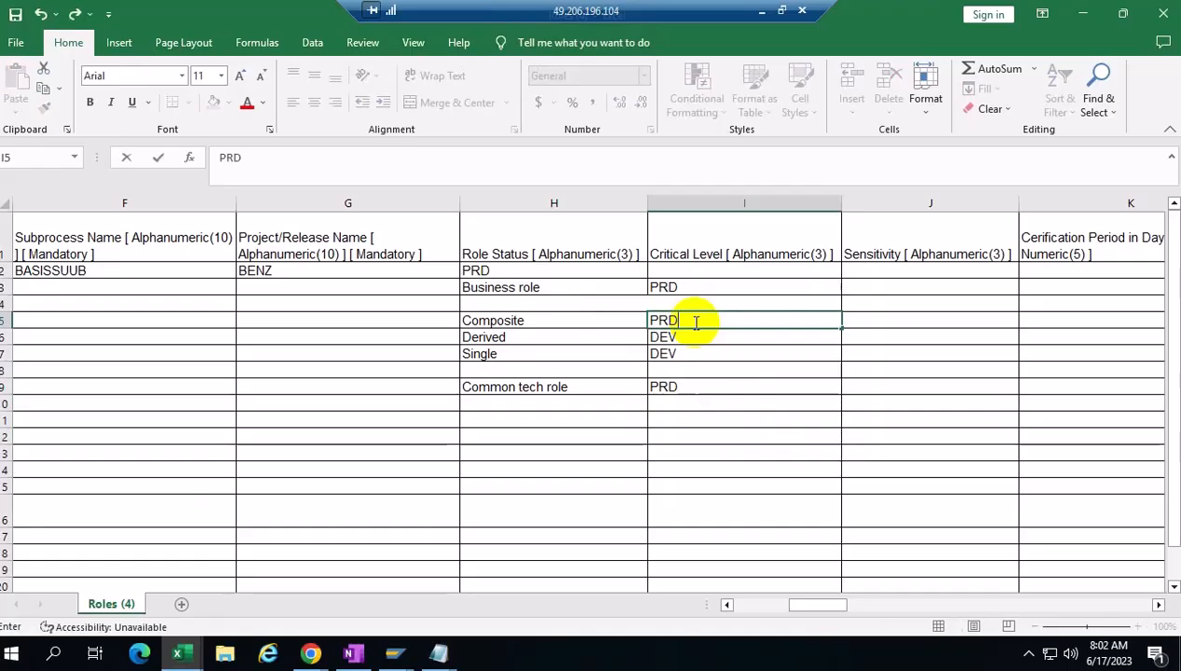
left_click(548, 324)
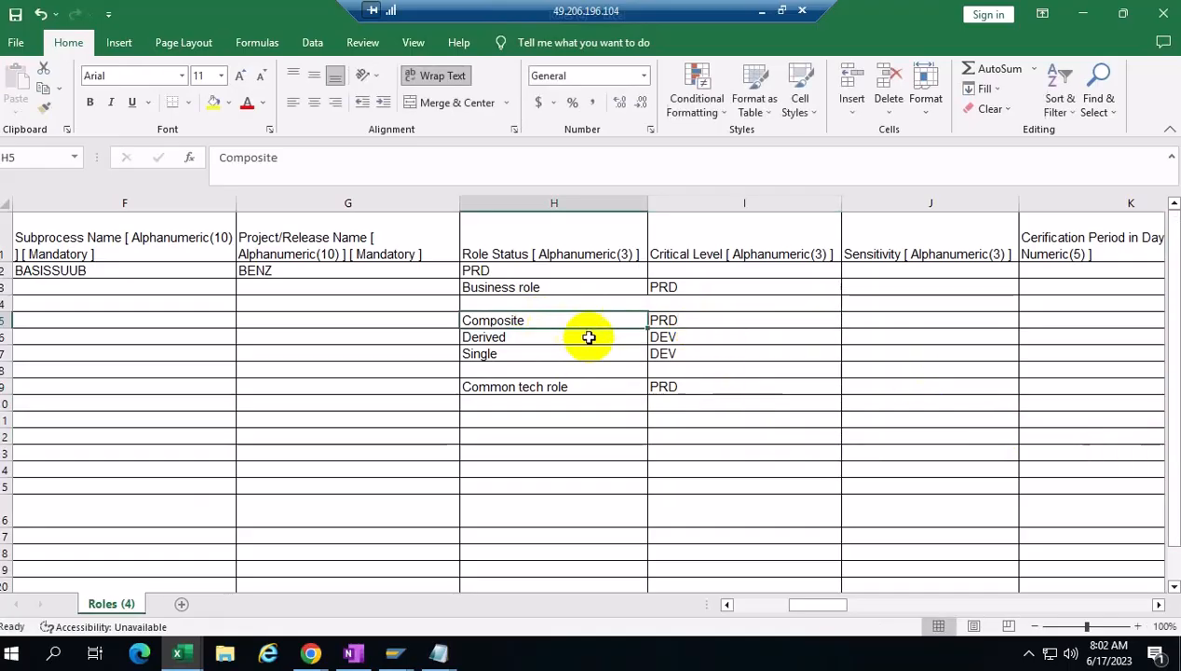
Review the status values listed beside each role type in H3:I9, comparing Business role and Composite with Derived and Single
left_click(714, 319)
left_click_drag(680, 338, 681, 354)
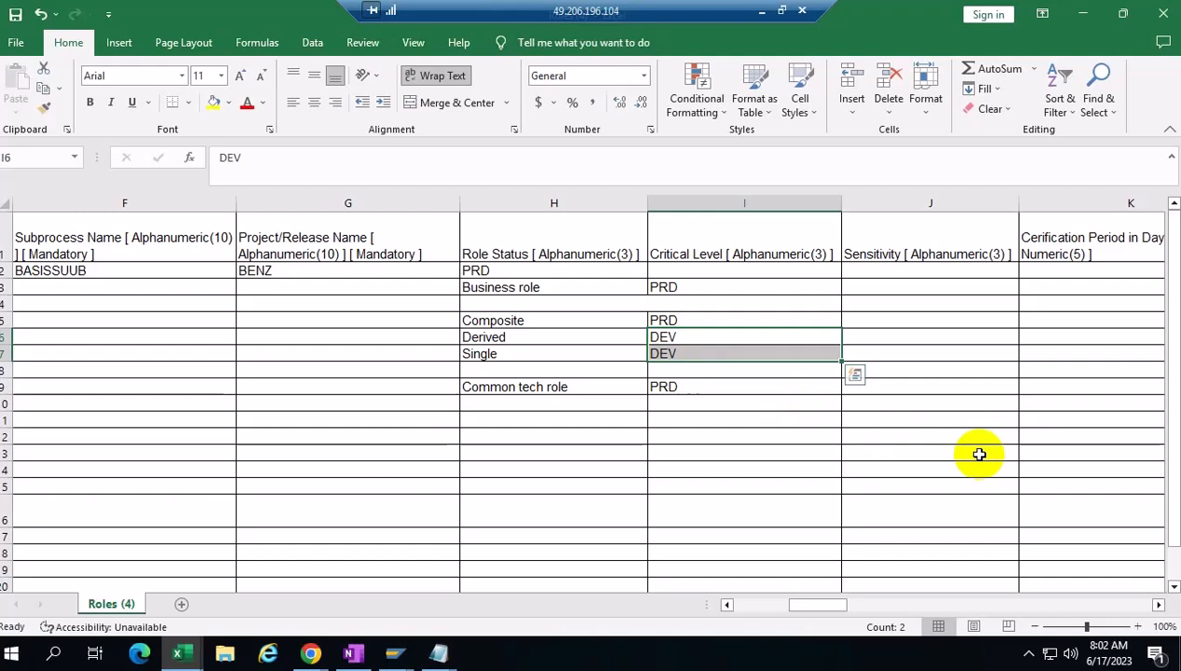
left_click(708, 386)
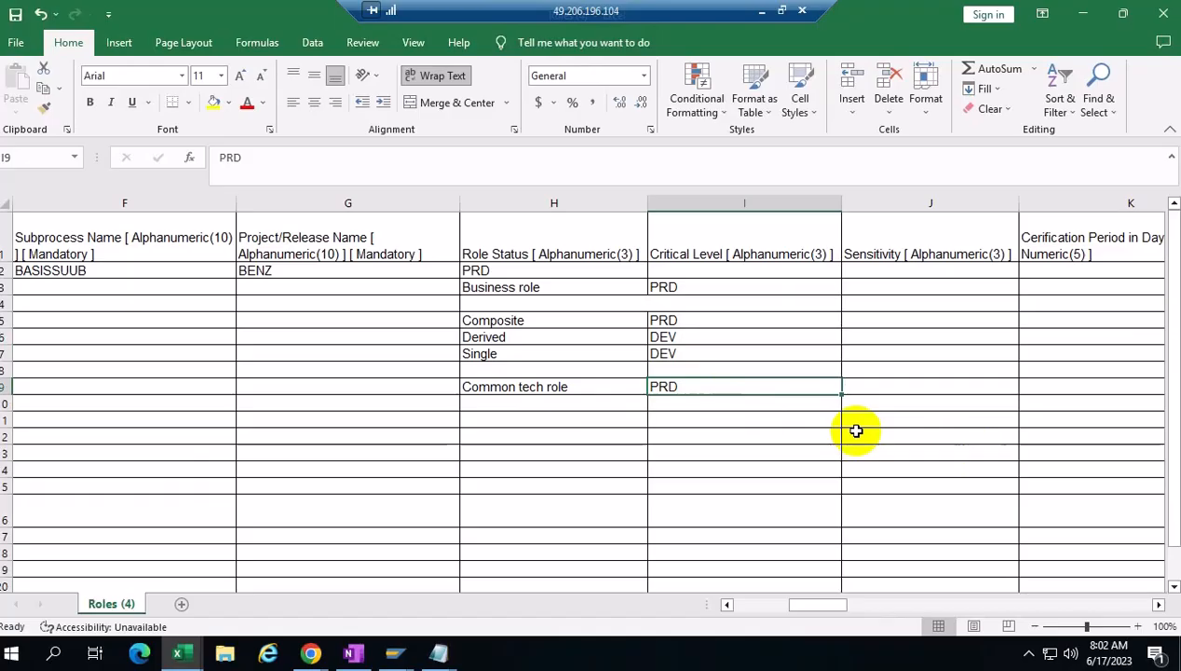
left_click_drag(526, 320, 685, 353)
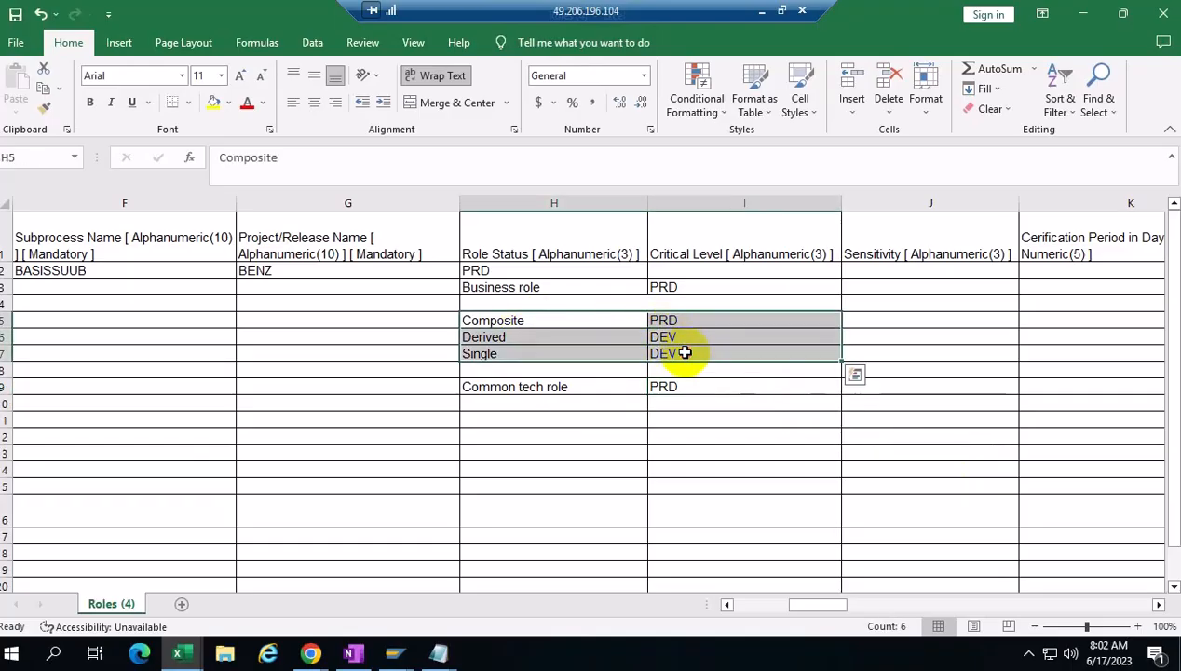
left_click(867, 339)
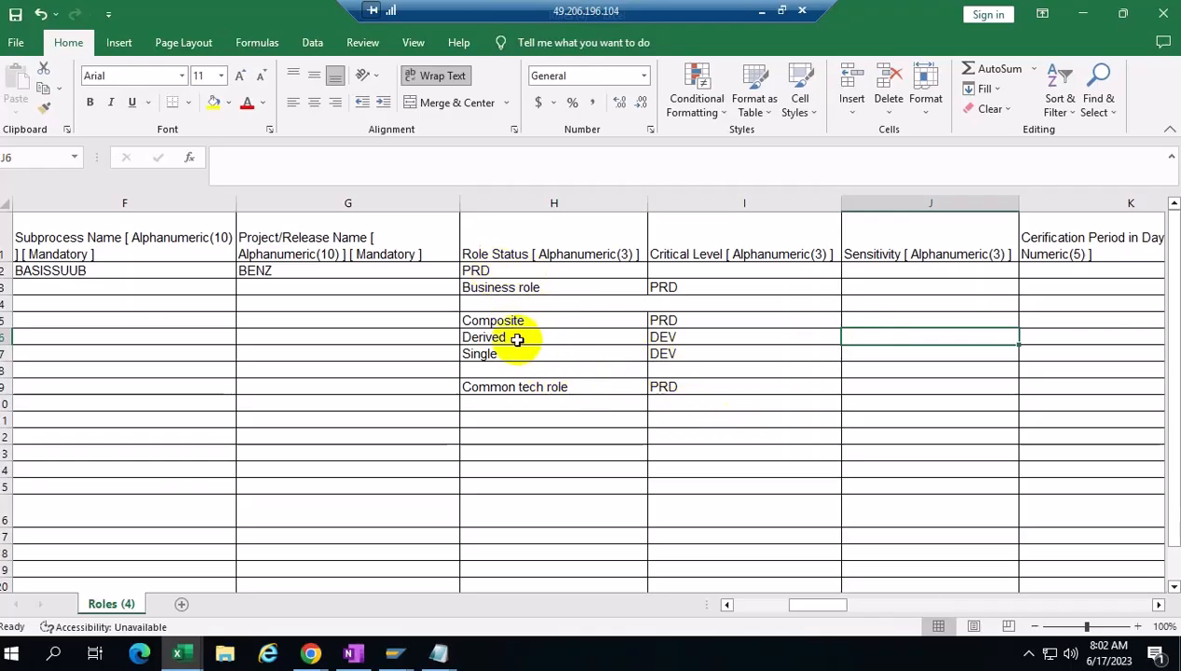
left_click_drag(509, 289, 673, 285)
left_click_drag(530, 321, 692, 320)
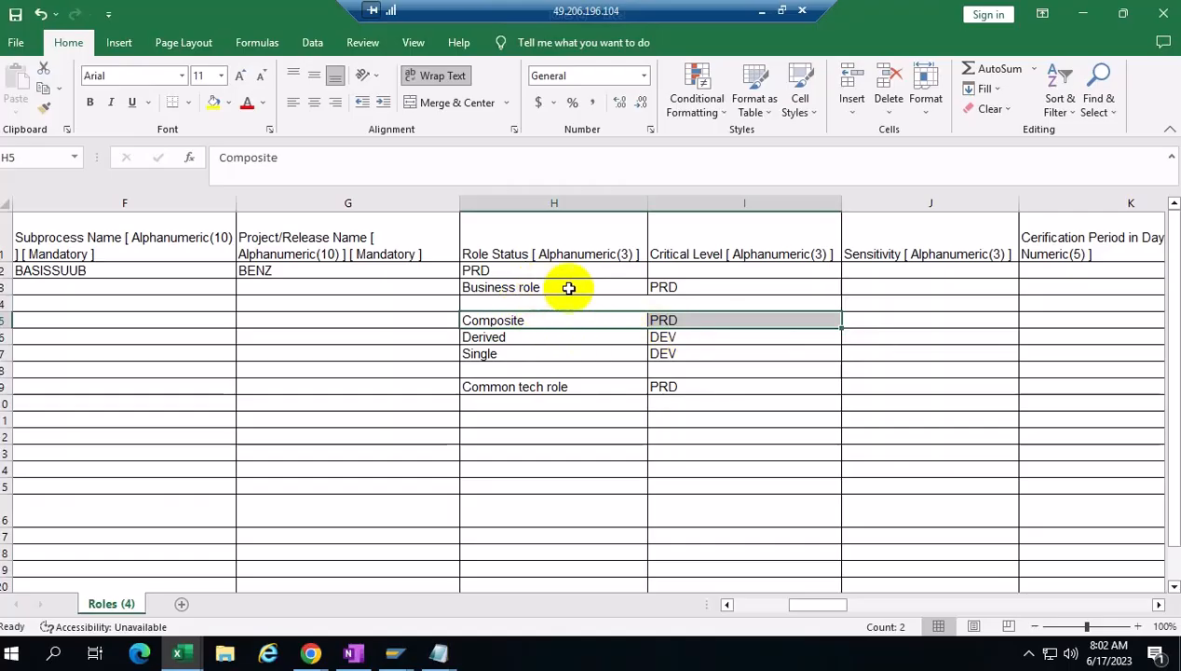
left_click(692, 287)
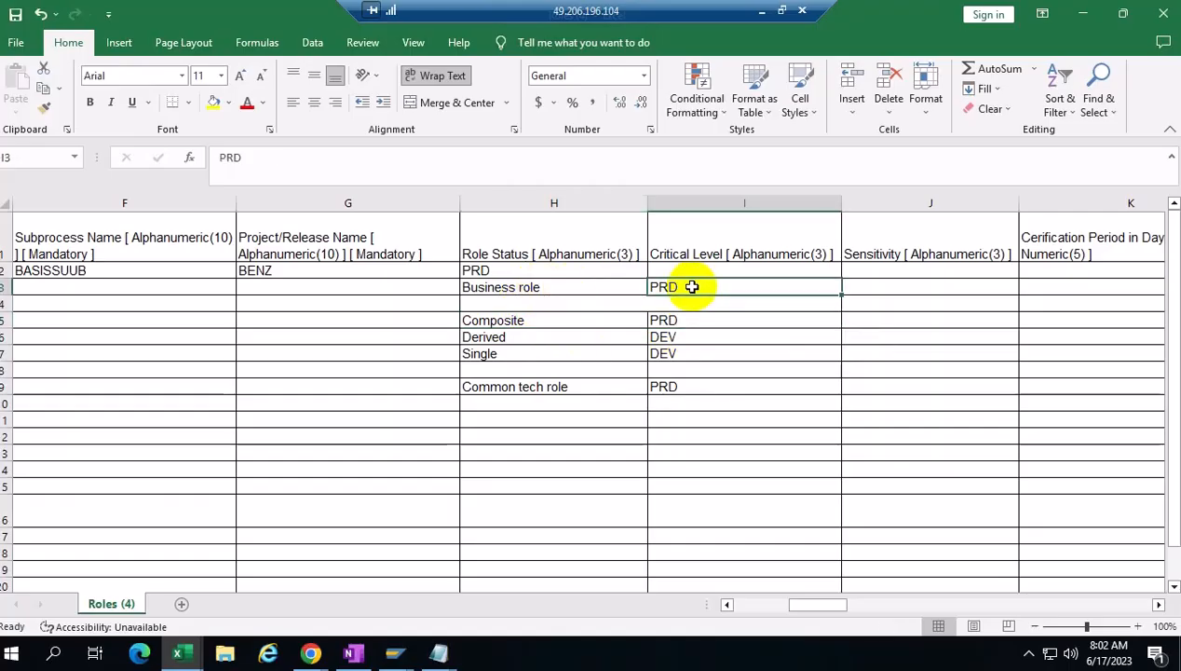
left_click(559, 286)
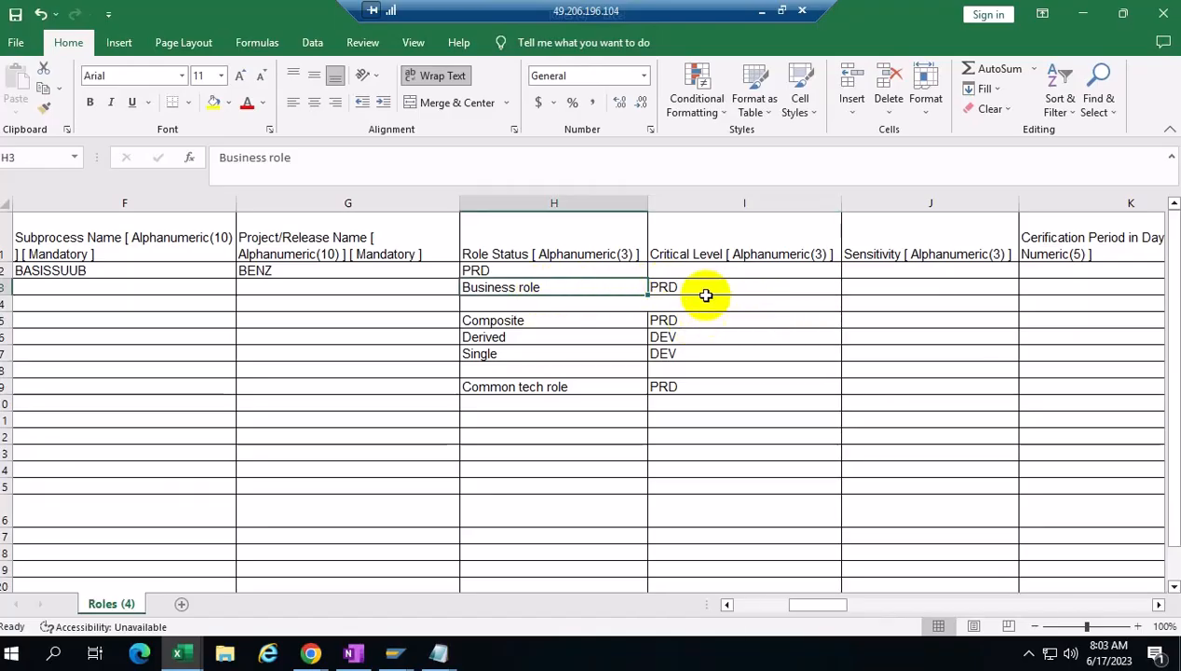
left_click(694, 288)
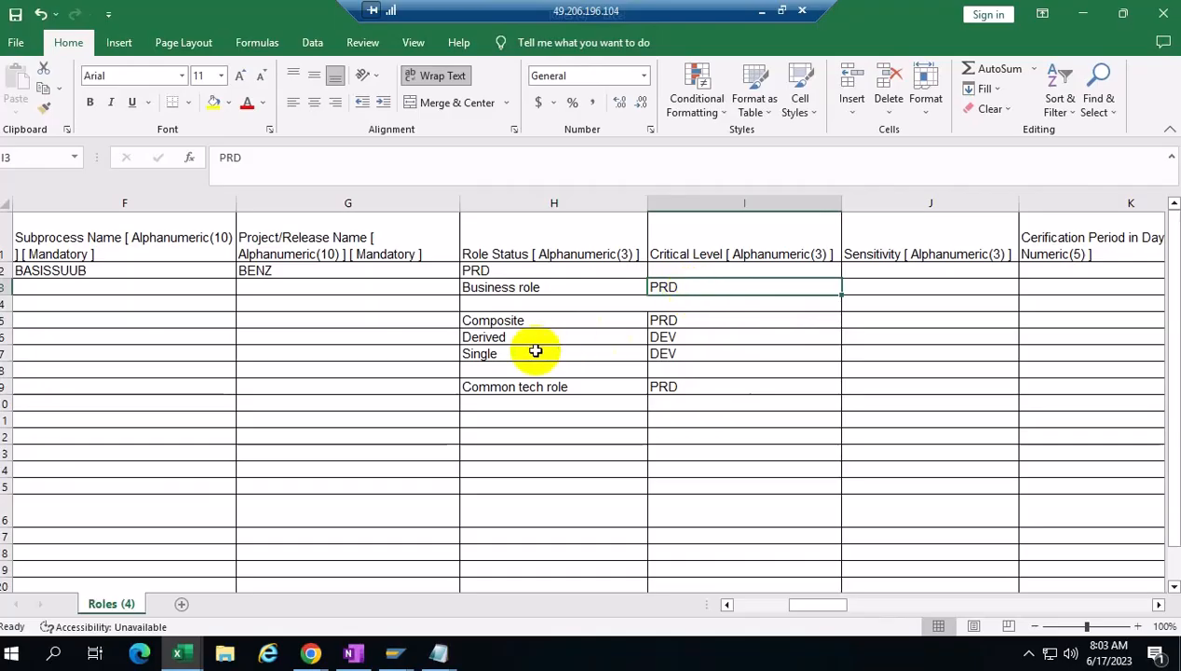
left_click_drag(510, 333, 706, 352)
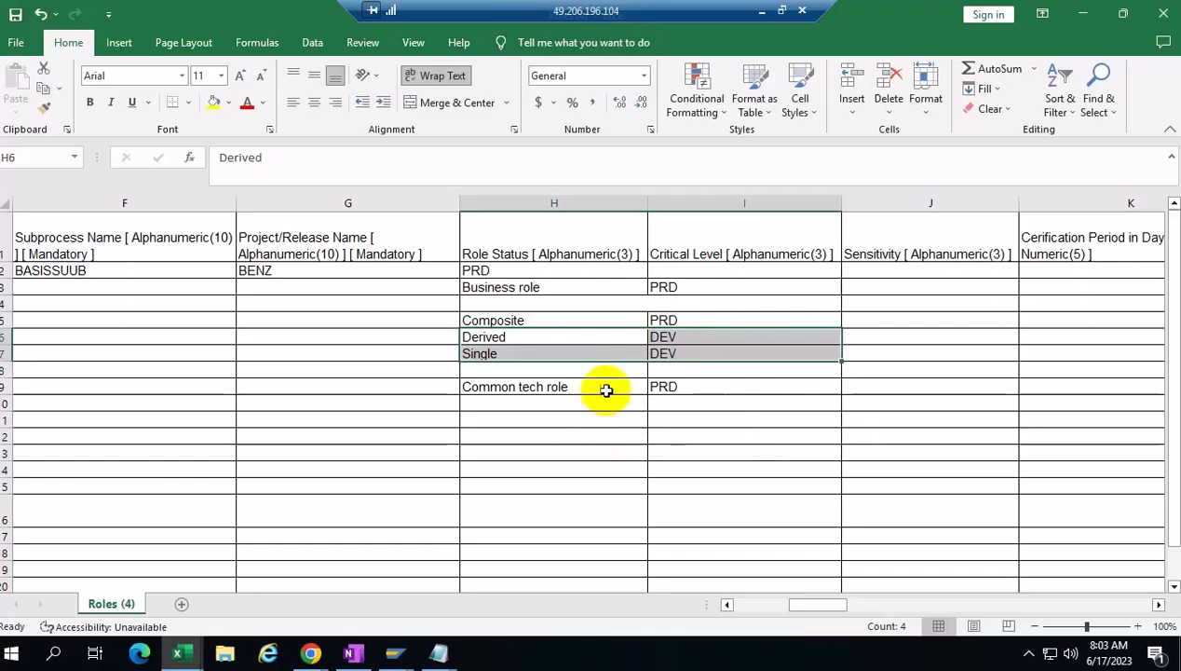
Go through the role types in column H from Business role to Single, examining the Derived and Single statuses
left_click(508, 289)
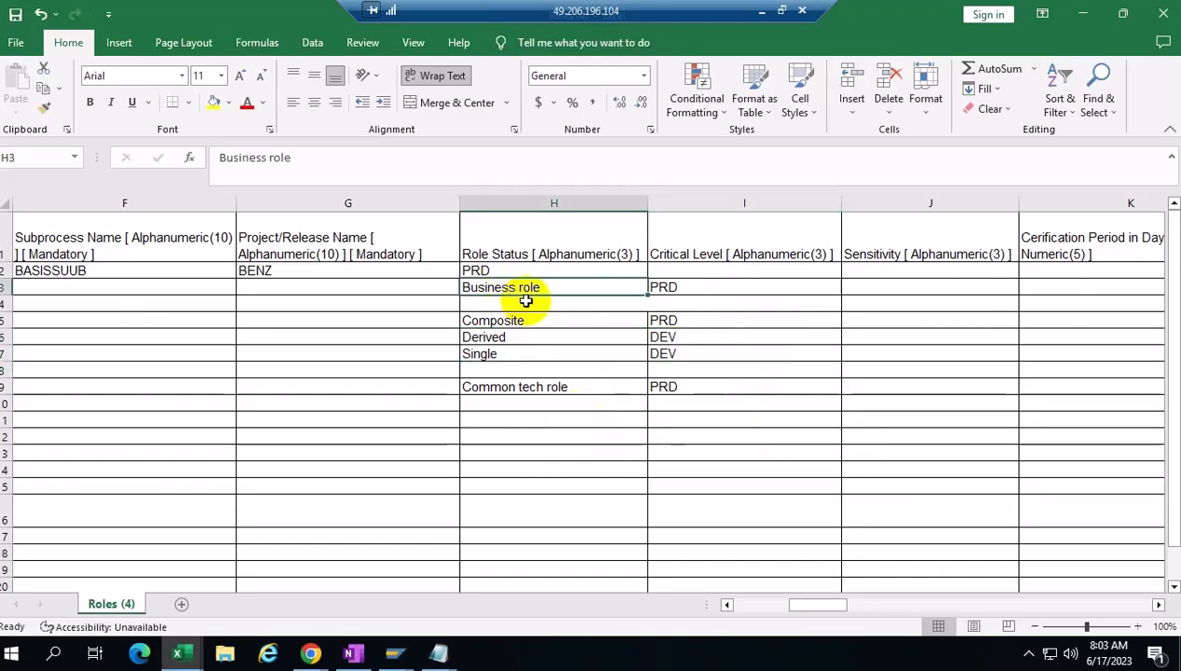
key("Down")
key("Down")
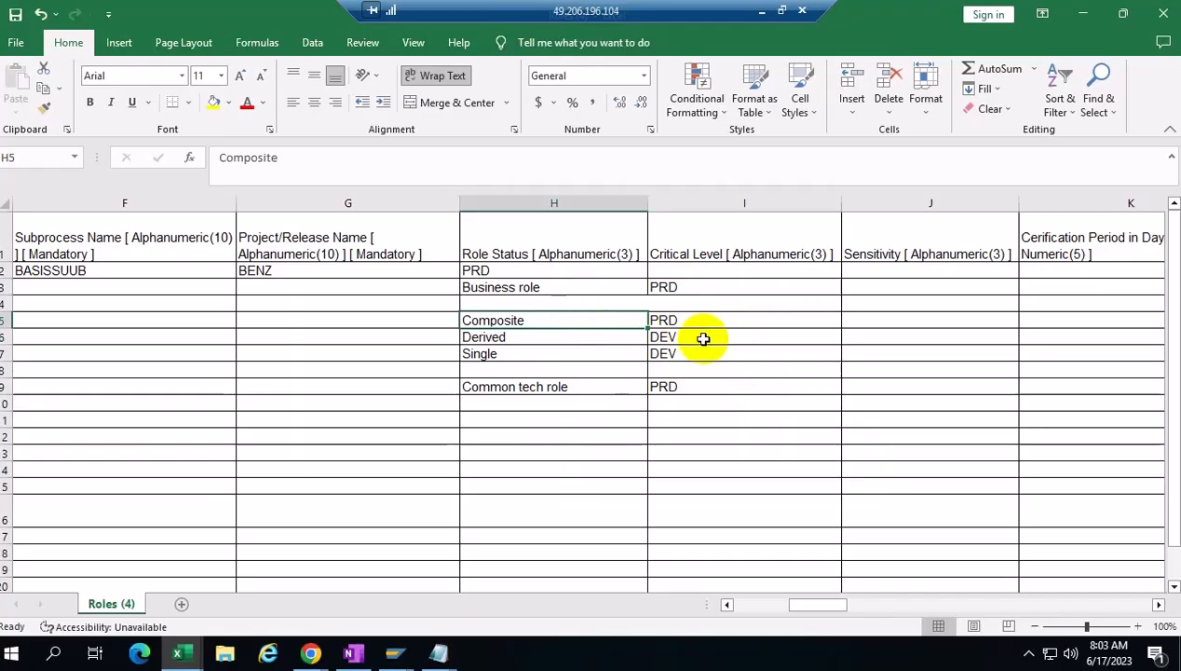
left_click(521, 339)
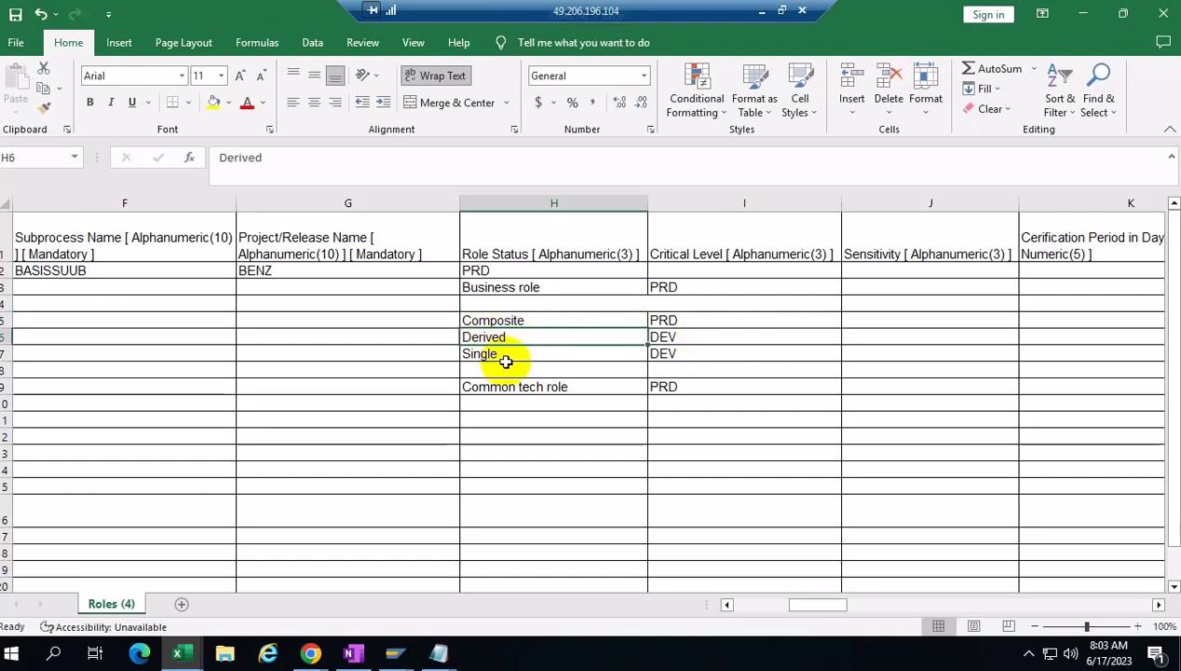
left_click(506, 358)
left_click(505, 339)
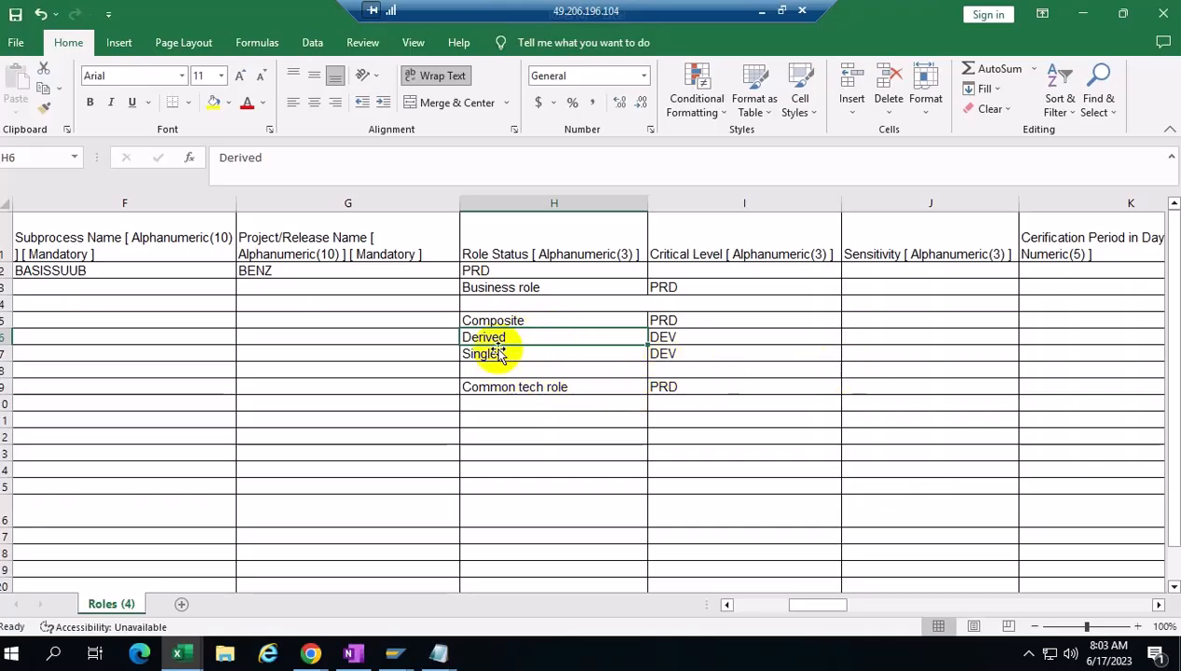
left_click_drag(522, 335, 700, 352)
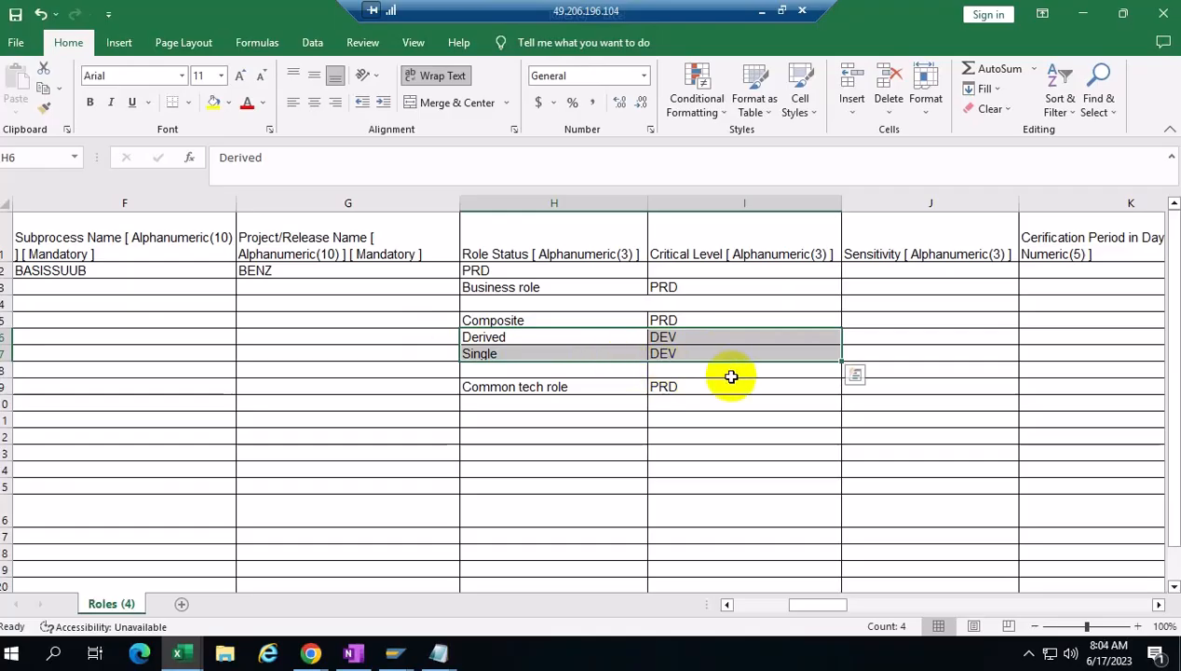
left_click_drag(501, 289, 667, 390)
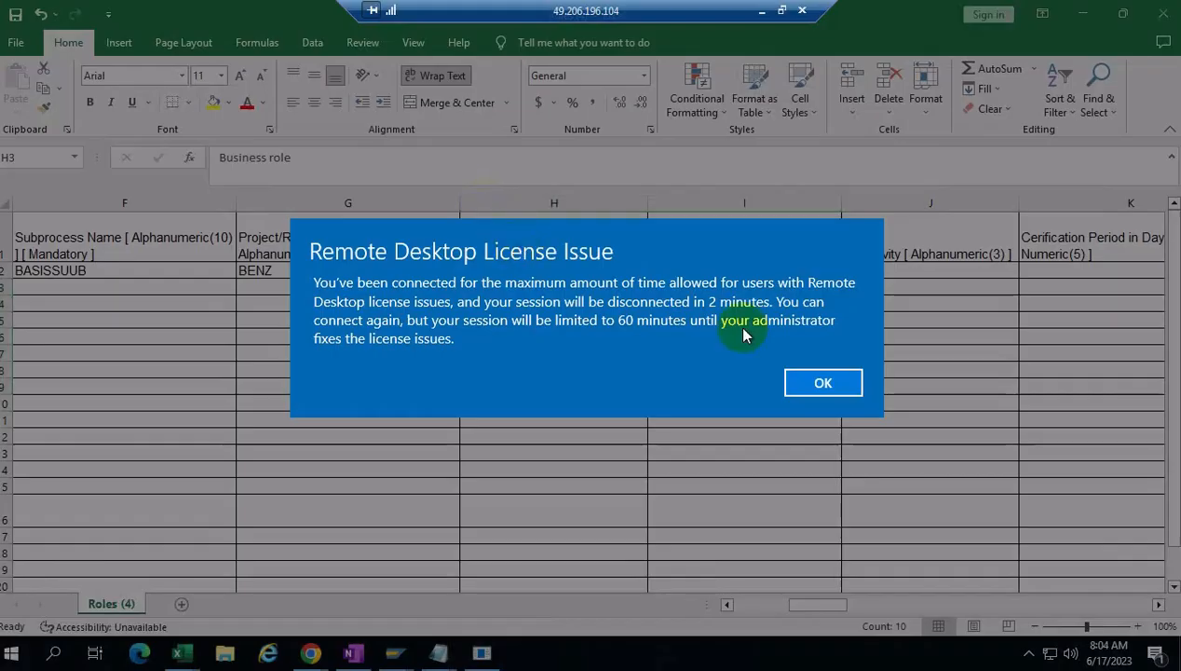
Dismiss the Remote Desktop license notice and recheck the Role Status in H2 against the role type list below it
left_click(806, 382)
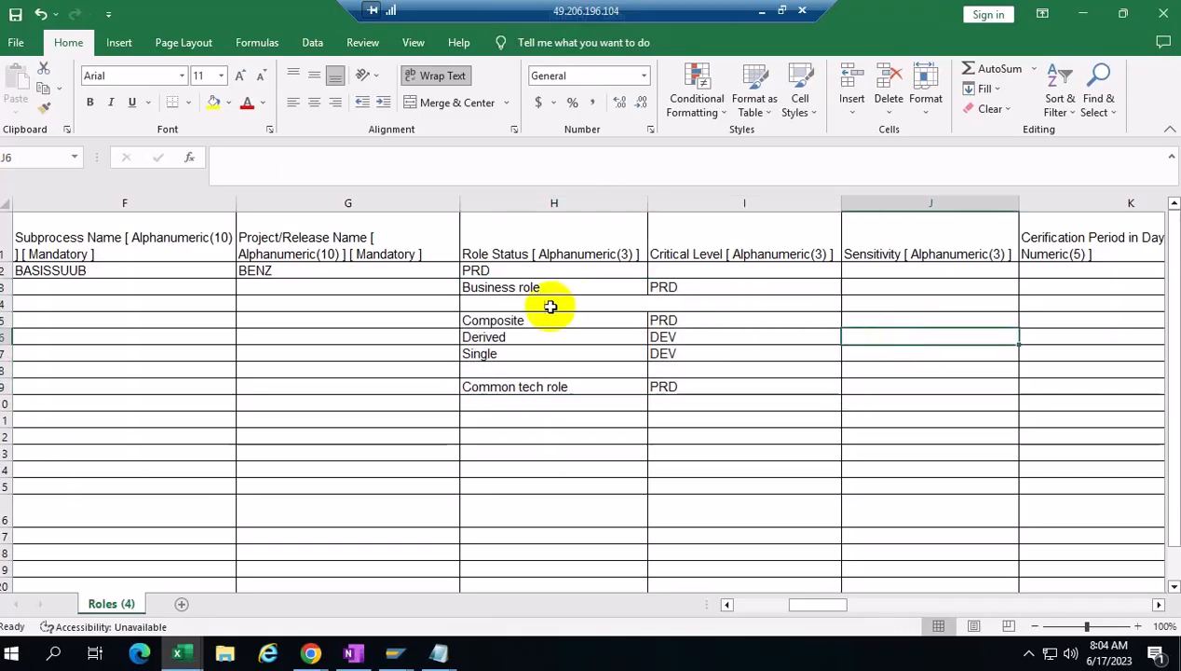
left_click(486, 269)
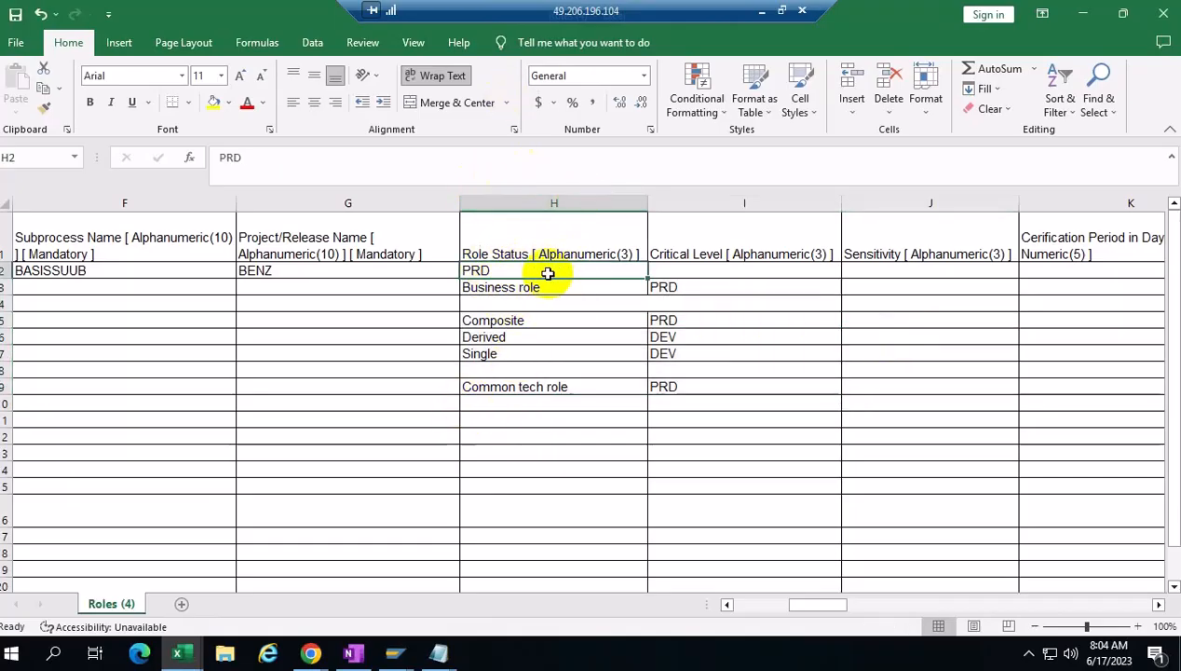
left_click(553, 289)
left_click_drag(554, 289, 712, 409)
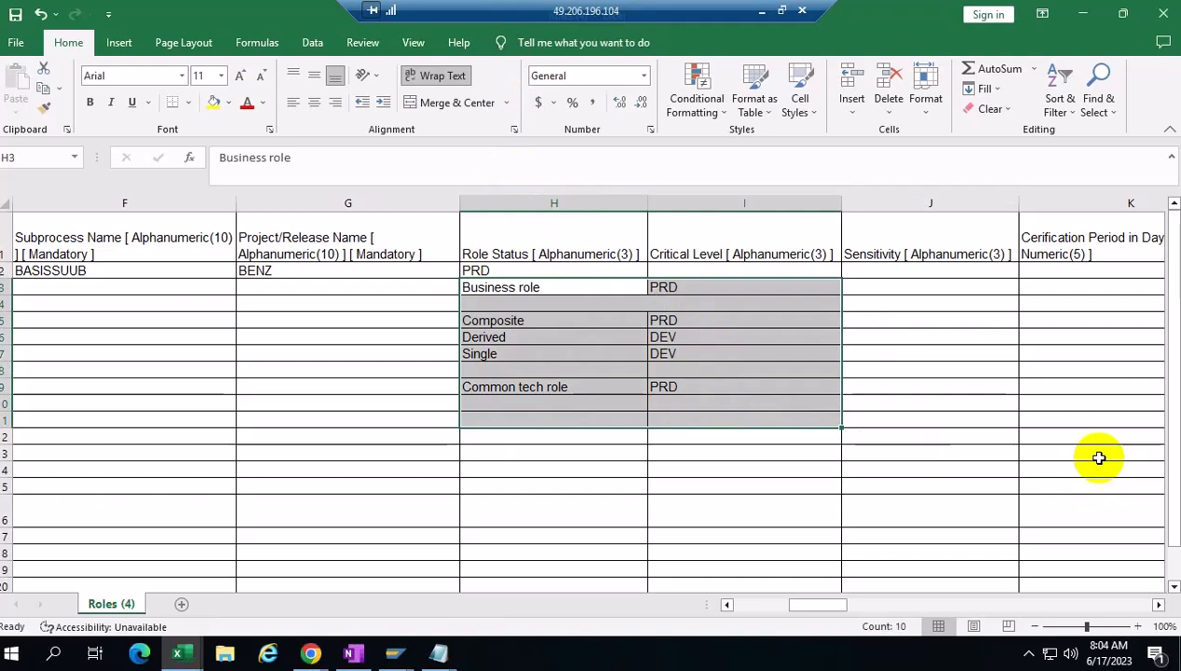
left_click(519, 285)
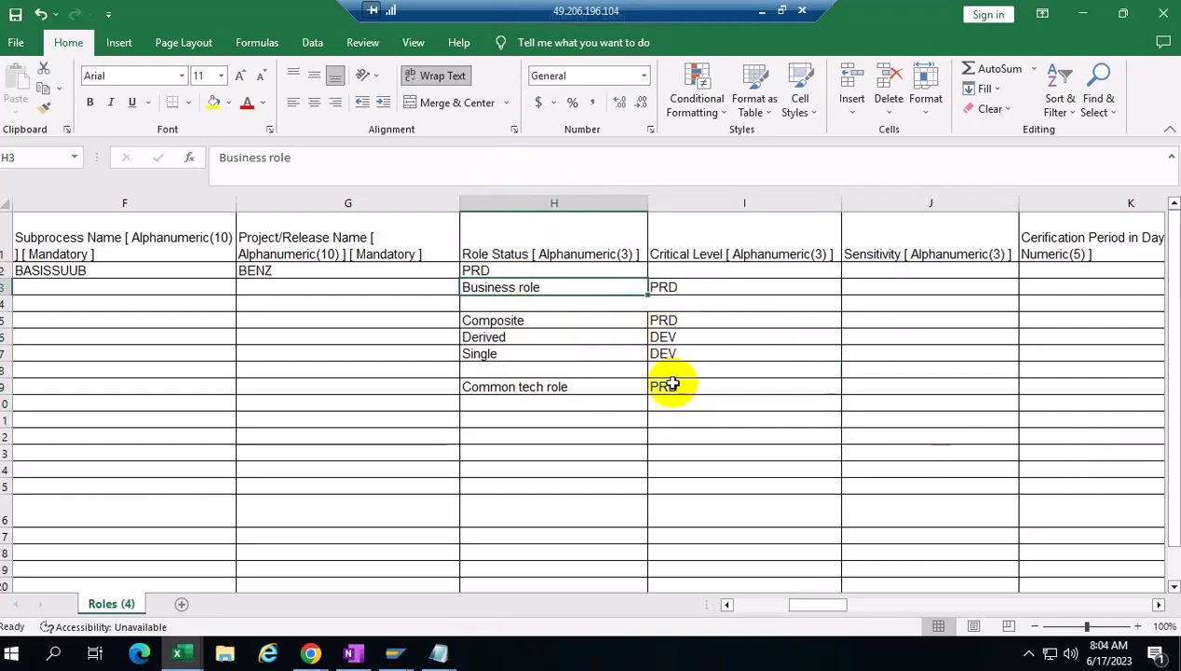
left_click(670, 287)
left_click(660, 320)
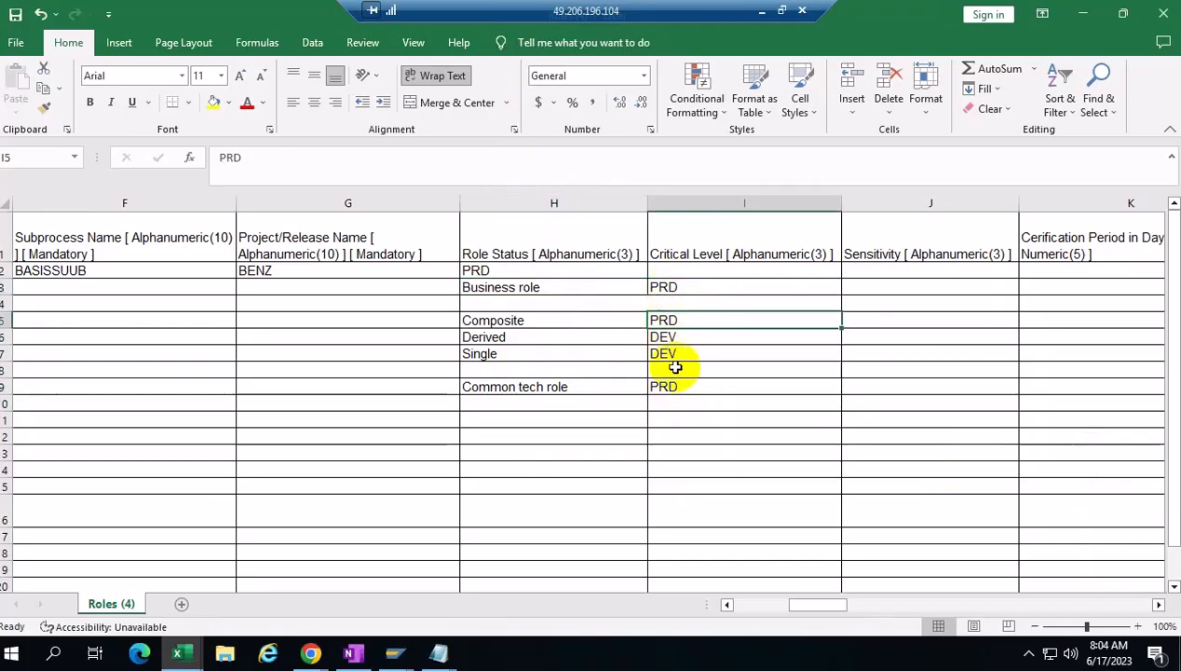
left_click(501, 320)
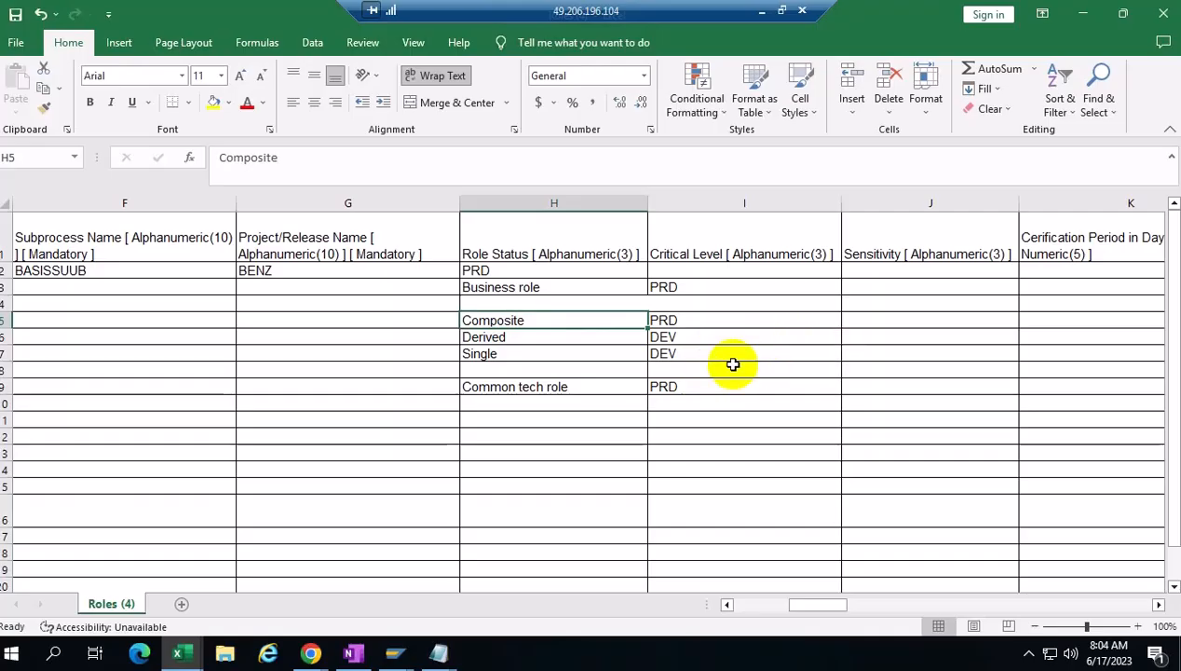
Clear the role type and status notes from cells H3 to I11
left_click_drag(562, 287, 694, 430)
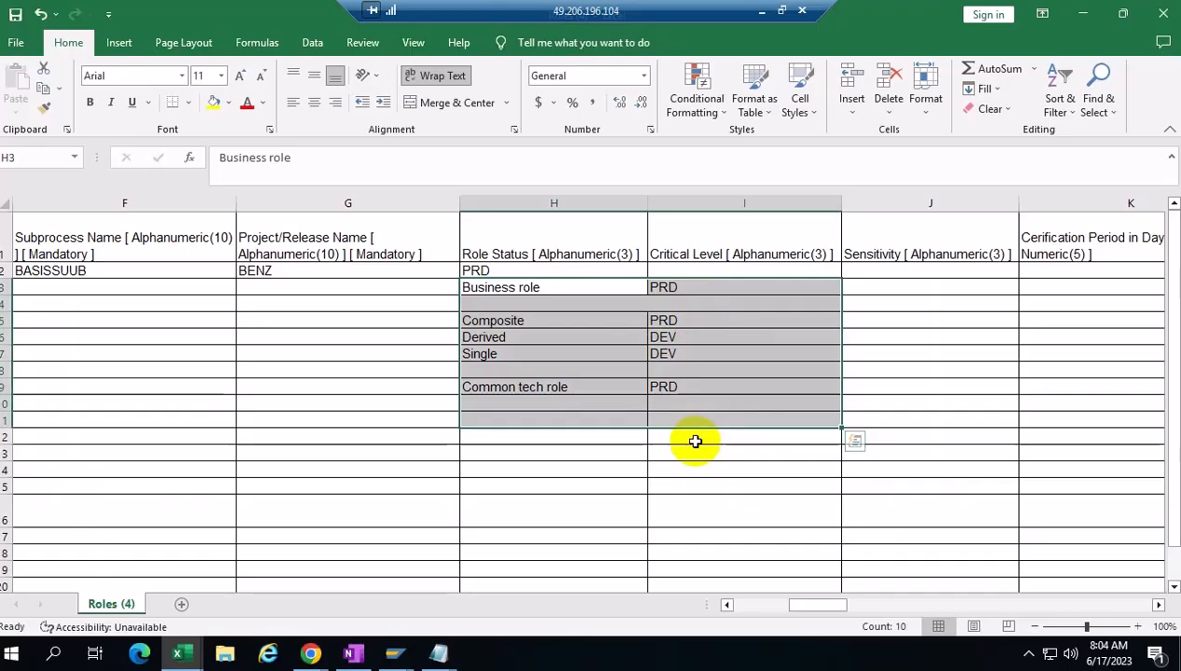
key("ctrl+c")
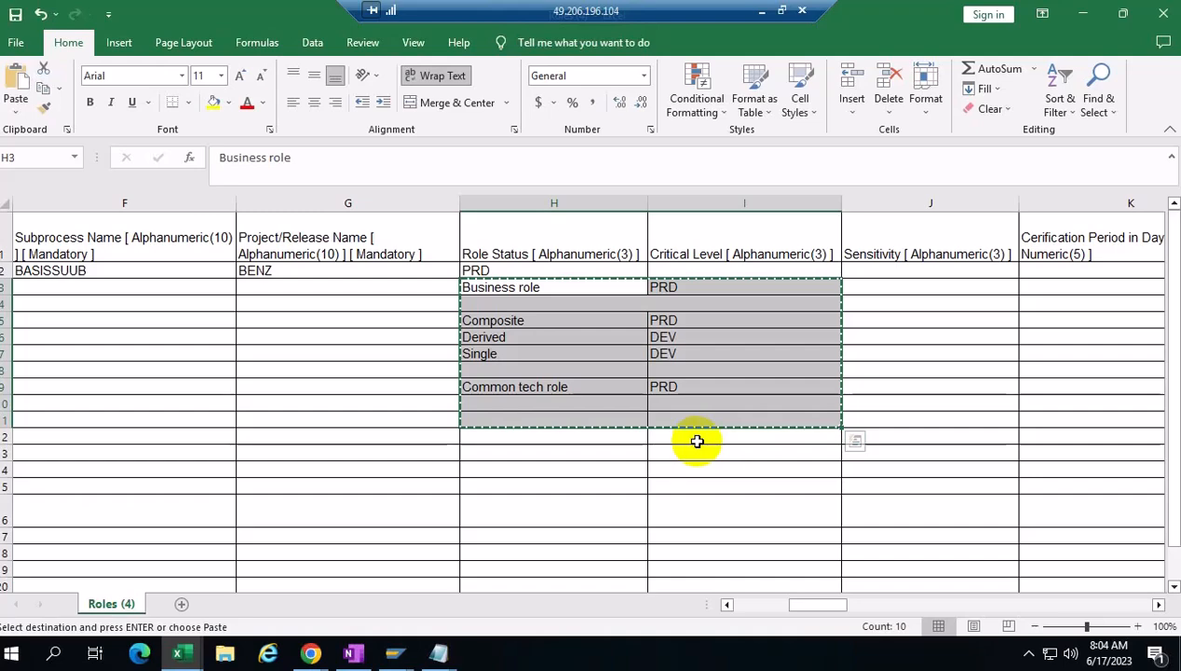
key("Delete")
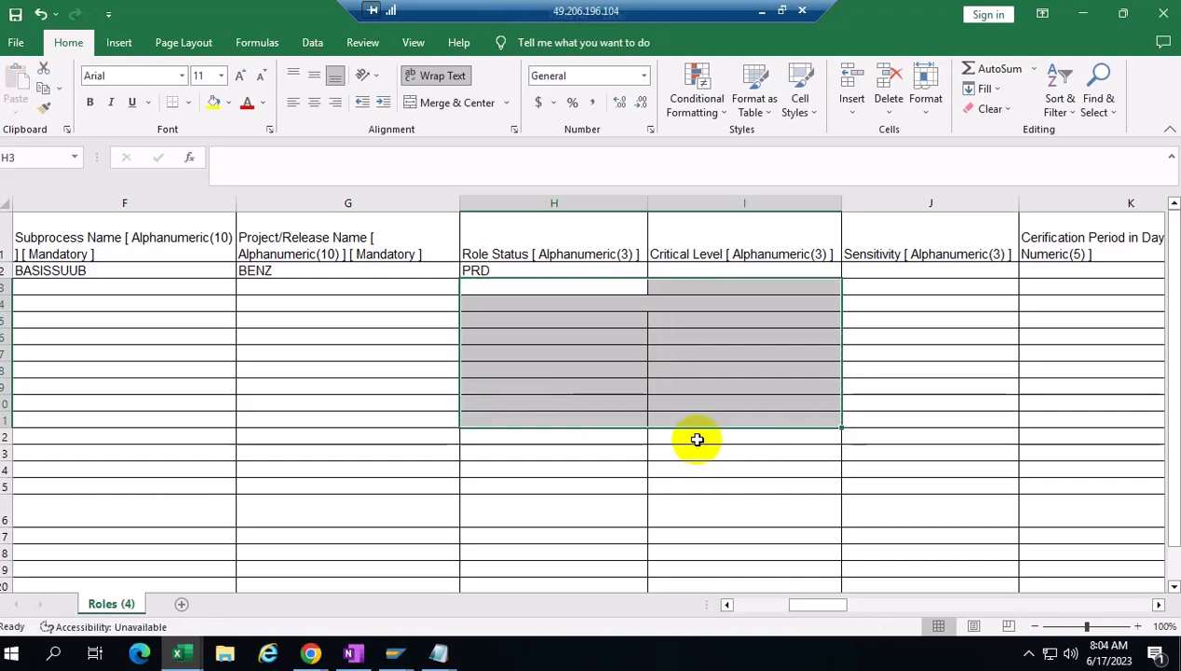
Examine the import sheet's columns from Reaffirm Period in Days across to Approver
left_click(912, 451)
left_click(1158, 605)
left_click(1158, 605)
left_click(1158, 605)
left_click(1158, 604)
left_click(1158, 605)
left_click(1158, 604)
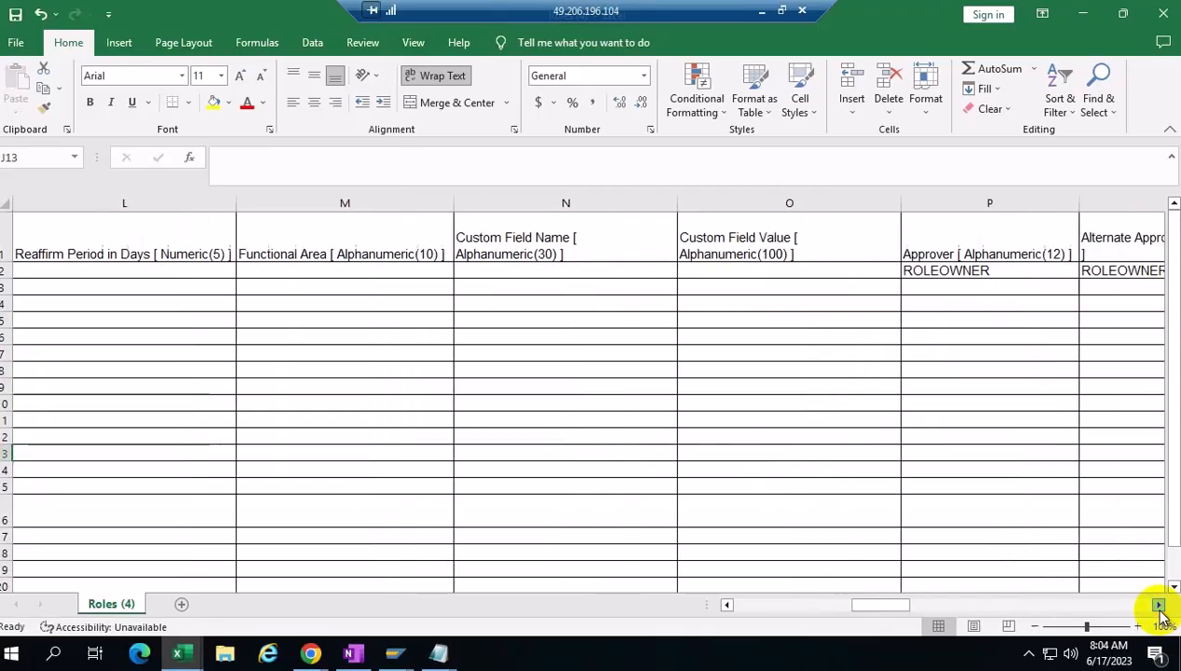
Examine the approver entries in P2 to S2 and the Associated Roles and Associated Role Landscape columns, X and Y
left_click(1158, 604)
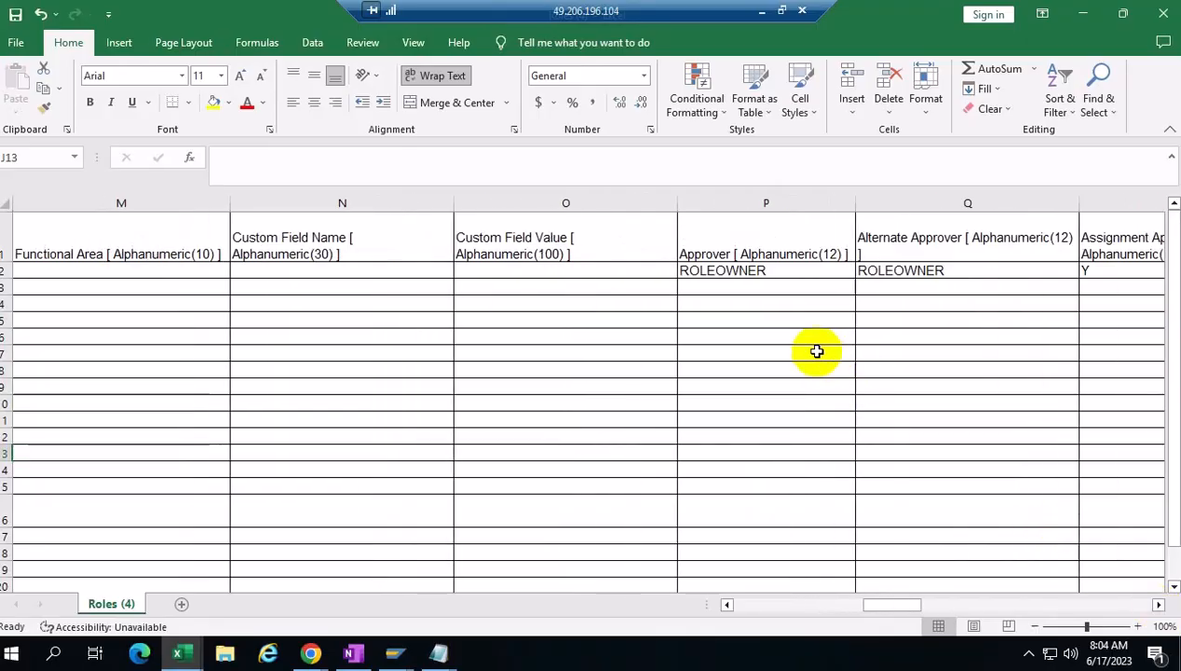
left_click_drag(742, 270, 907, 270)
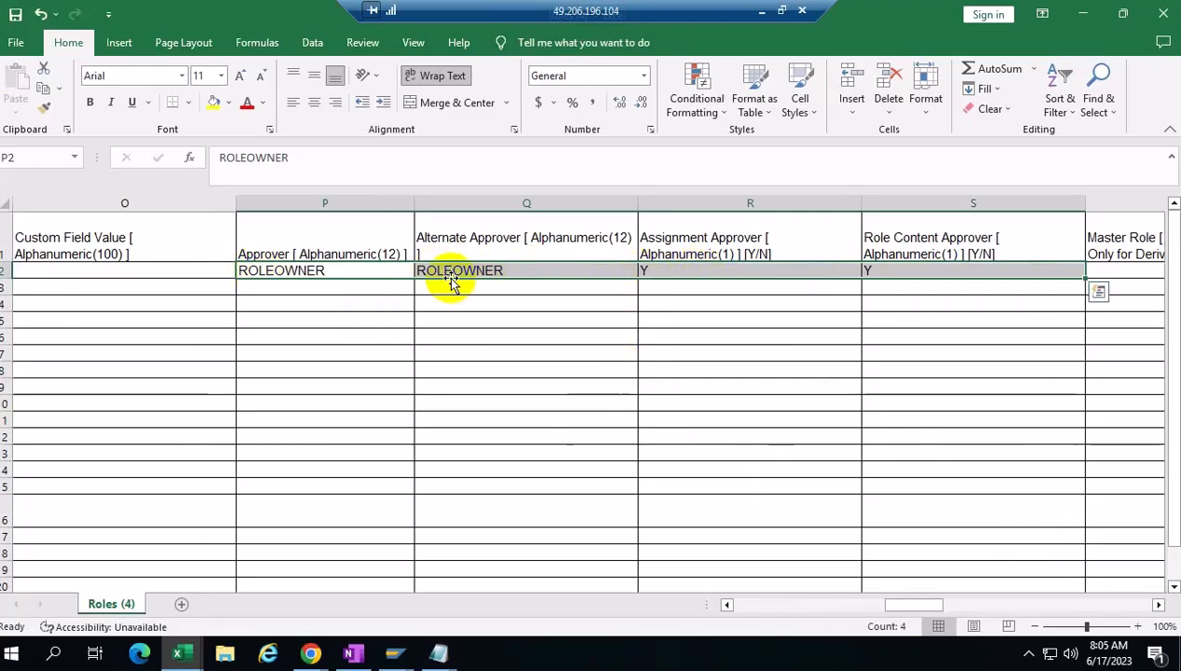
left_click(1157, 605)
left_click(1157, 604)
left_click(1158, 604)
left_click(1158, 604)
left_click(1157, 605)
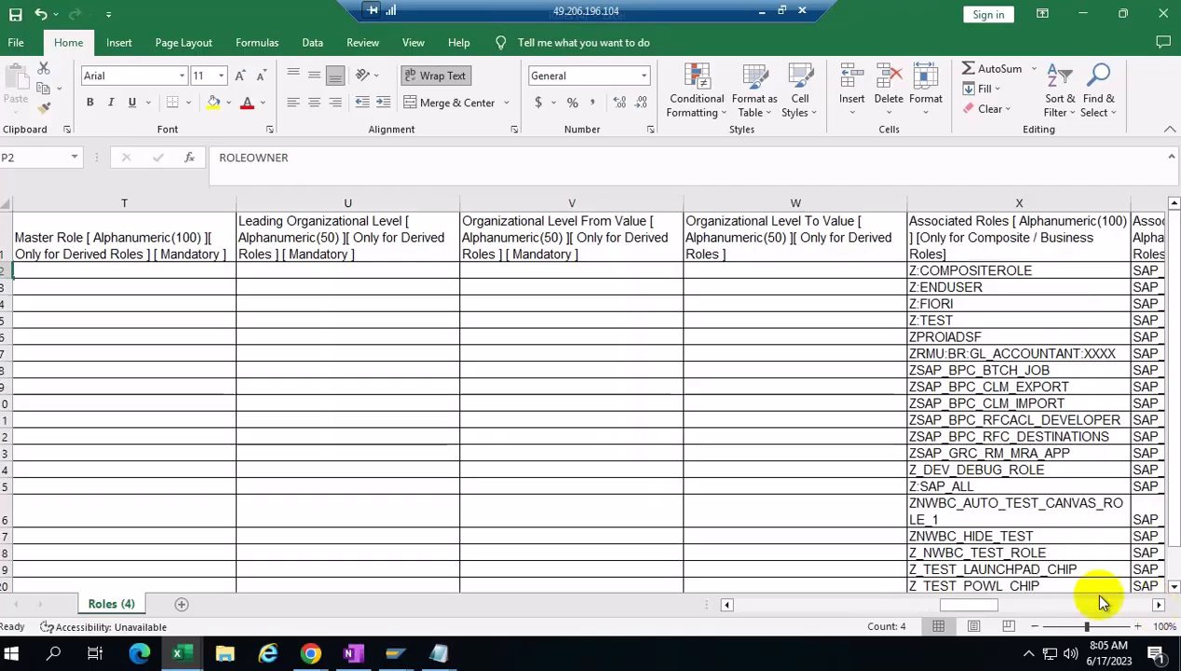
left_click(1158, 604)
left_click(1157, 604)
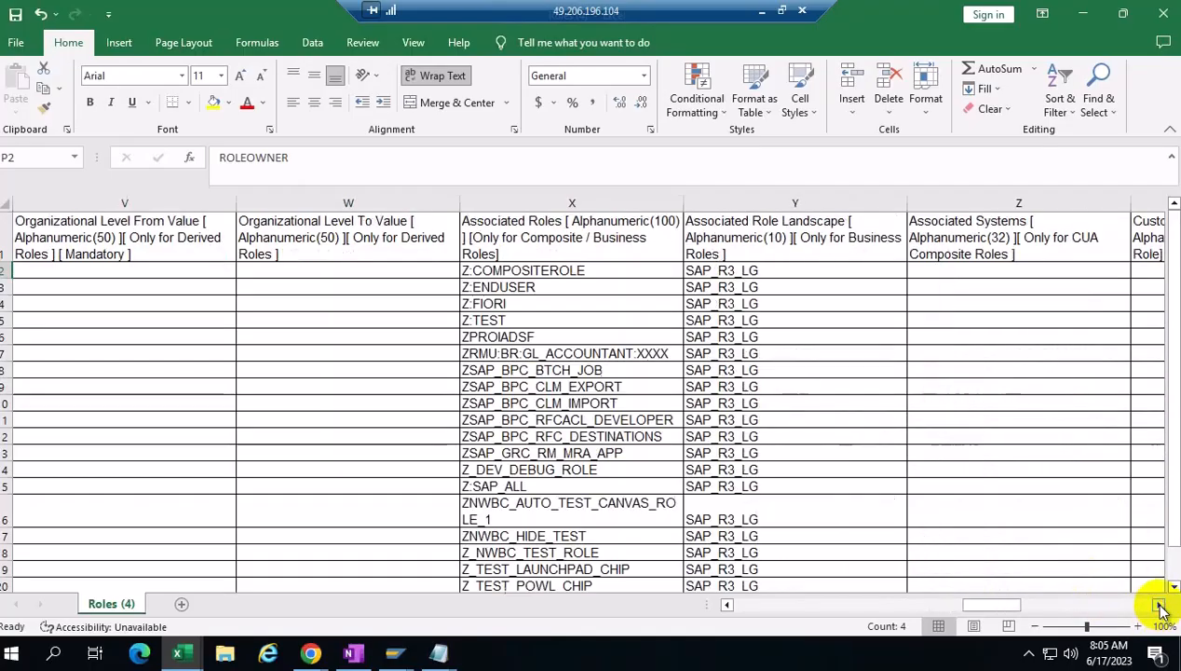
left_click(535, 200)
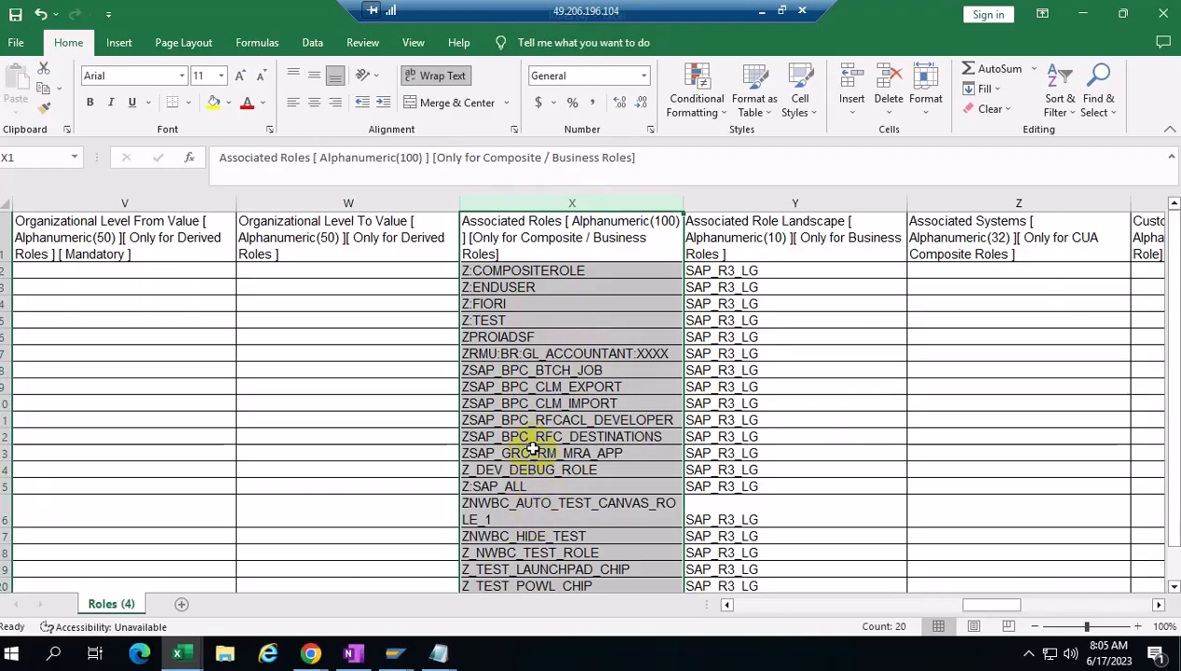
left_click(722, 202)
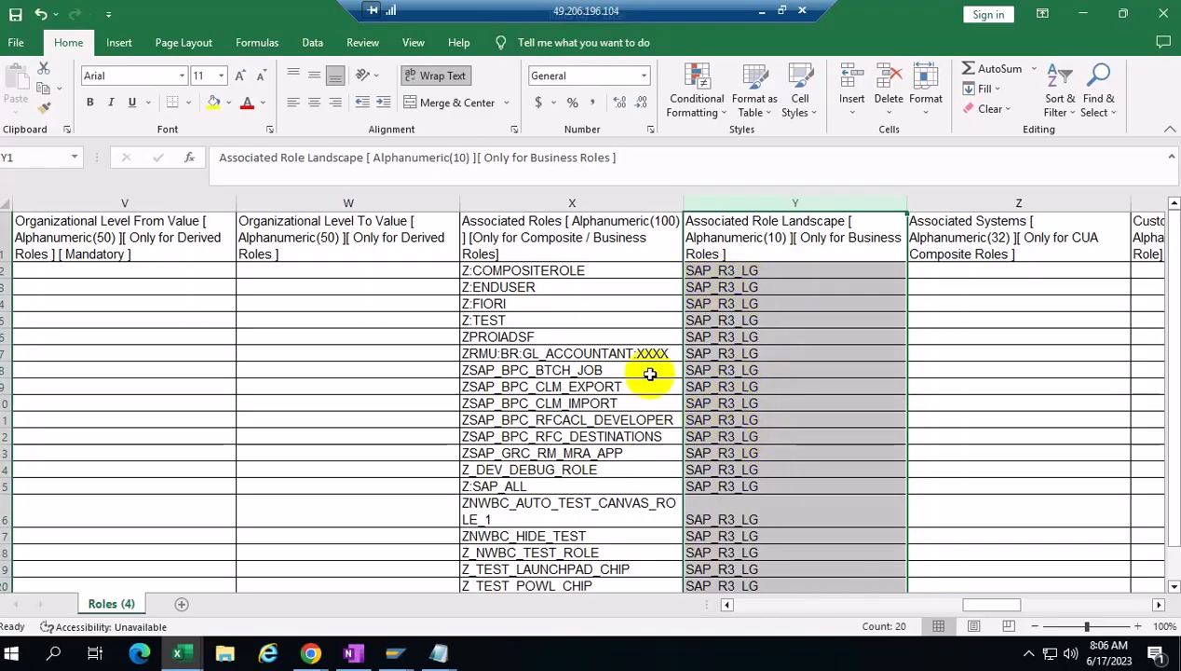
Open the associated role landscape of the Z:FIORI role in Y4 for editing
left_click(751, 303)
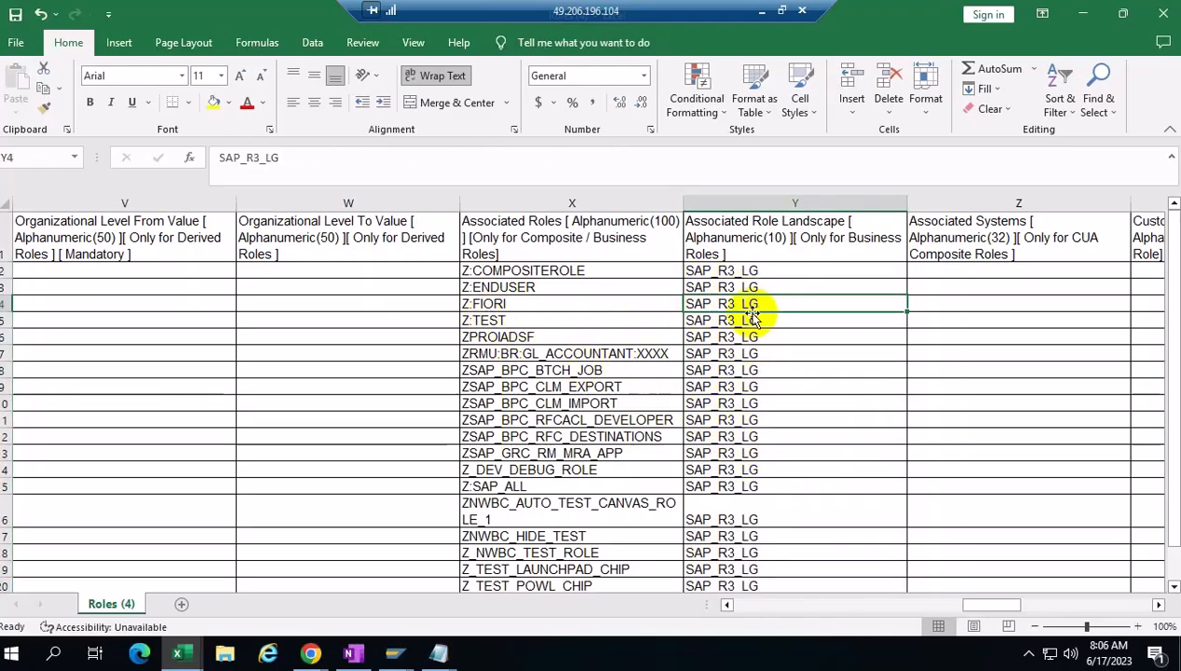
double_click(736, 303)
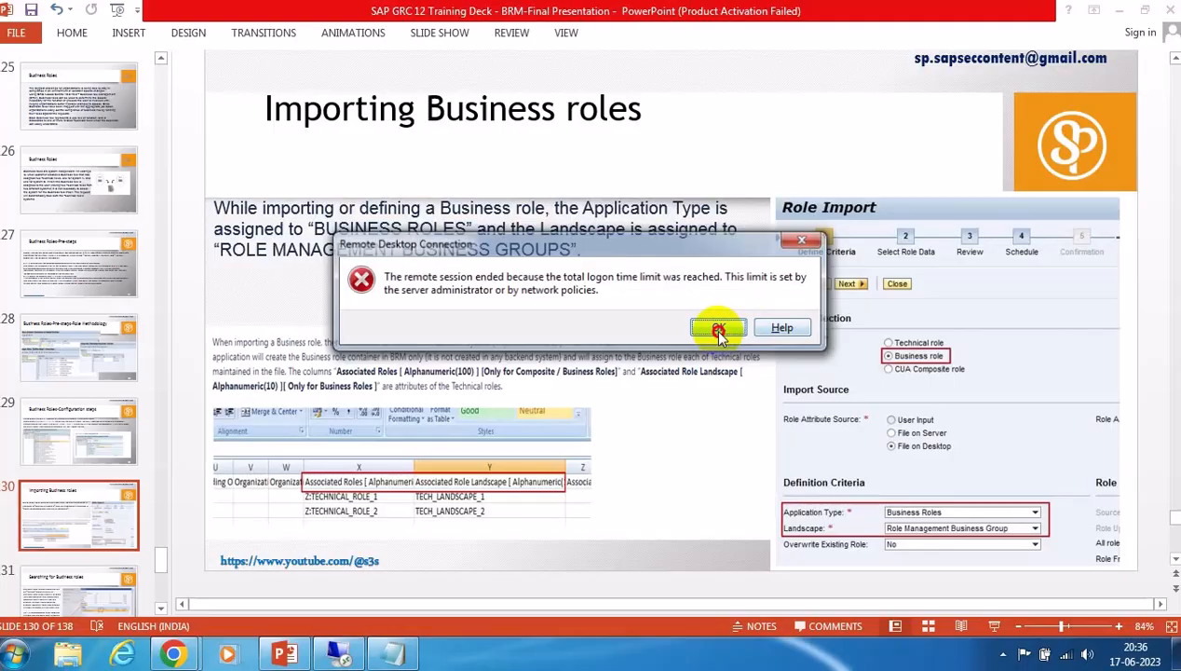
Reconnect to the ended remote desktop session with the account password and dismiss the Remote Desktop license notice
left_click(716, 327)
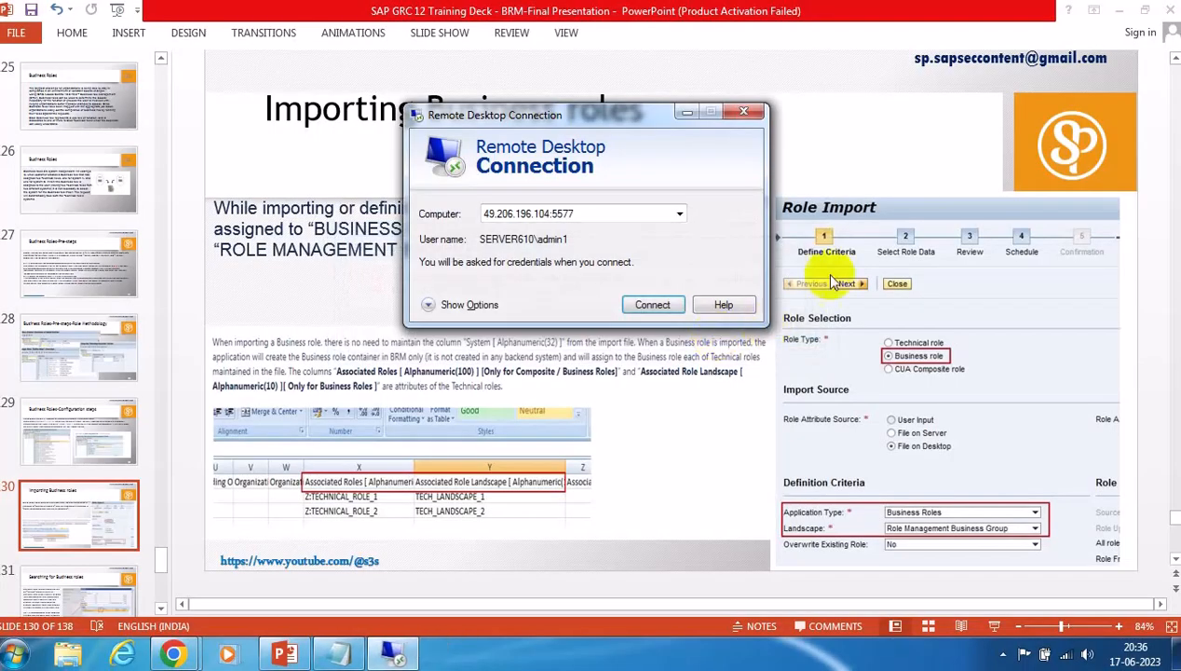
left_click(652, 306)
left_click(508, 180)
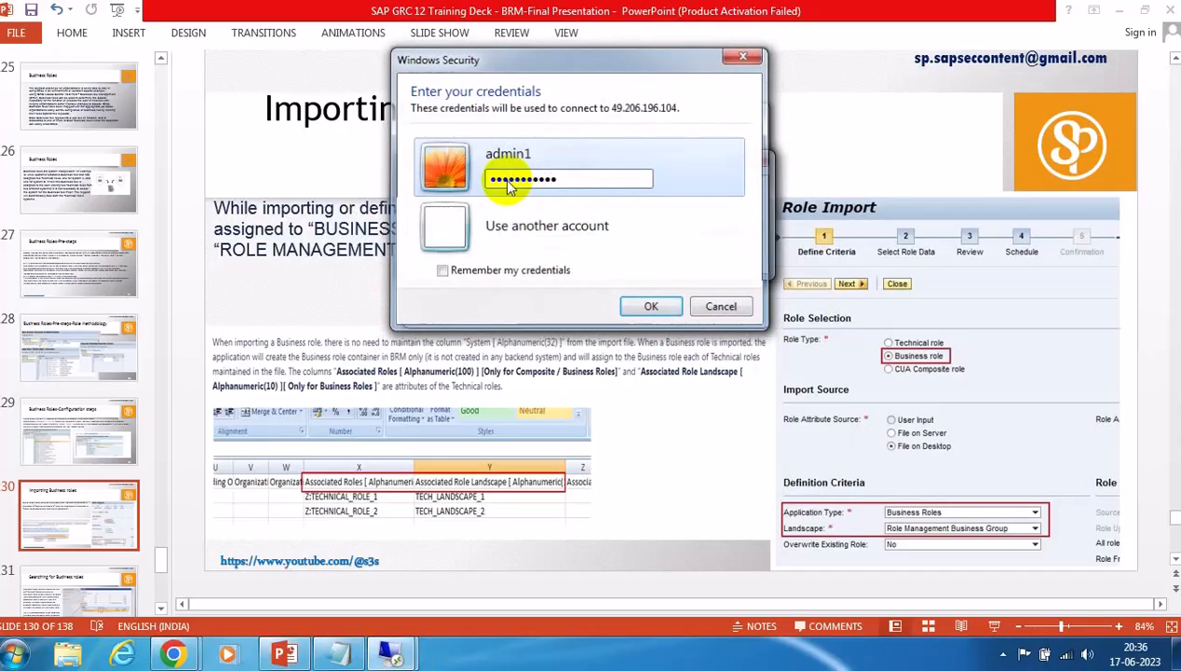
key("Return")
left_click(640, 364)
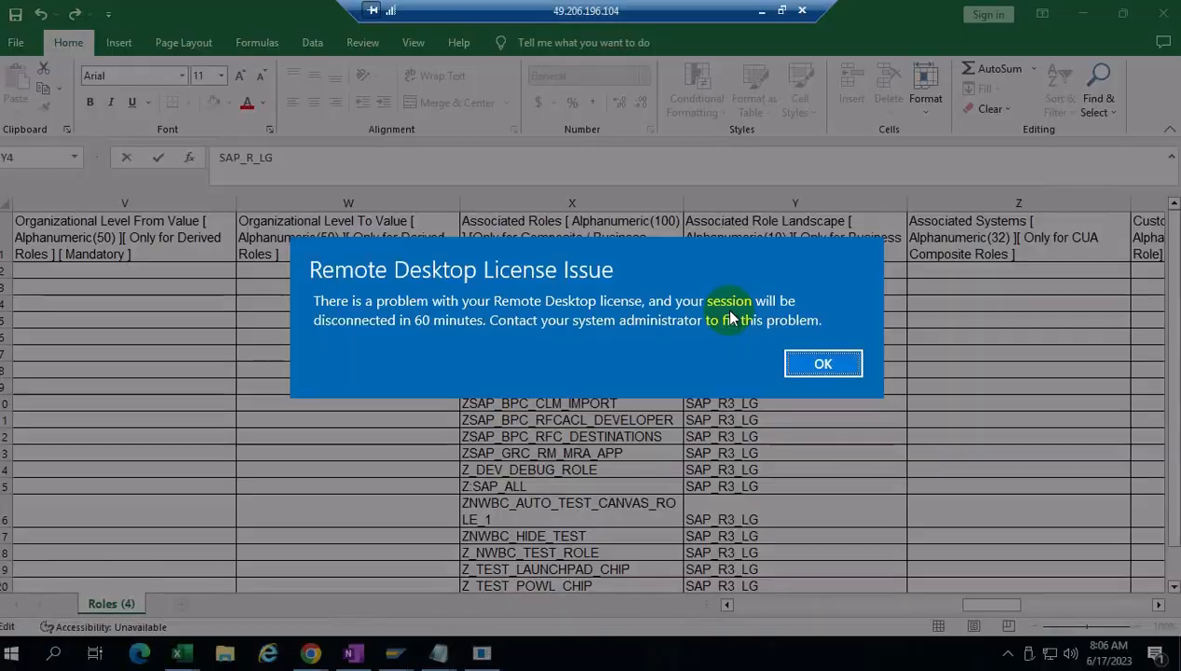
left_click(827, 364)
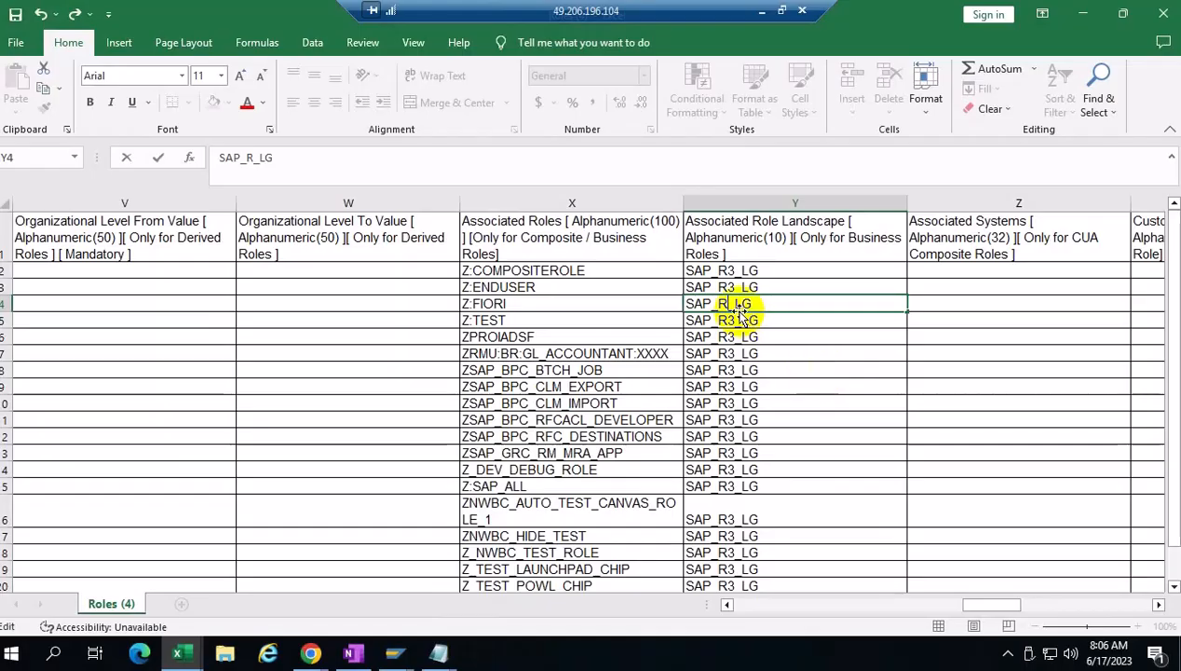
Set the associated role landscape of the Z:FIORI role in Y4 to SAP_BW_LG
type("BW")
left_click(915, 390)
left_click(719, 304)
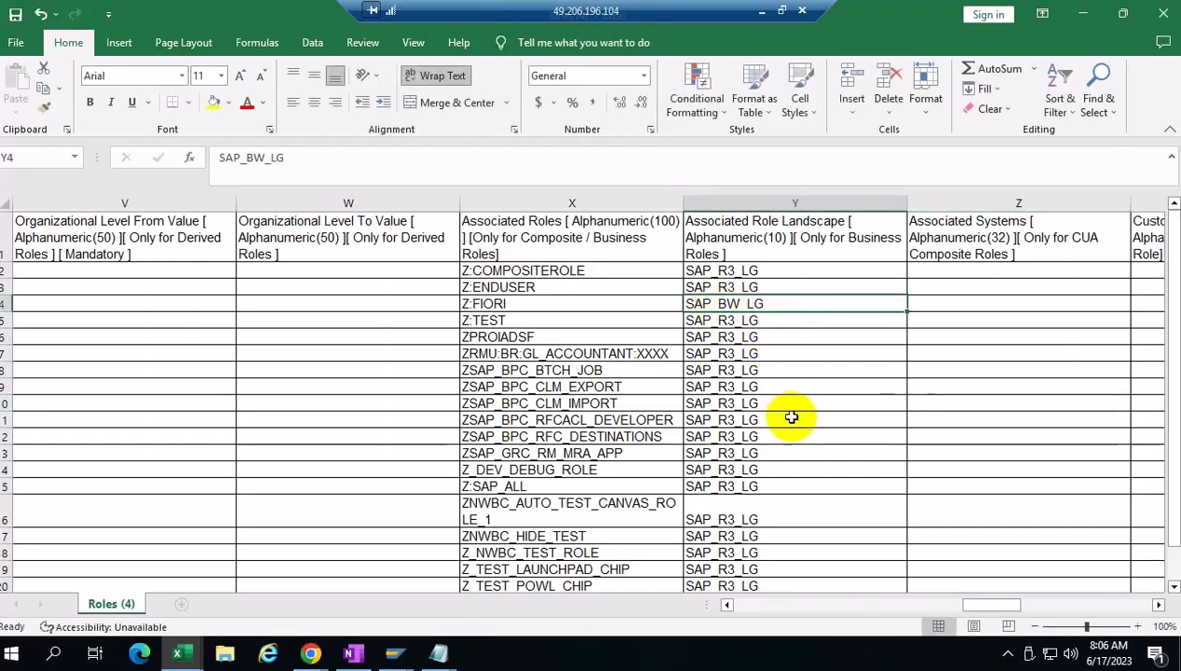
Examine which landscape each associated role belongs to, including Z:TEST, ZPROIADSF, ZSAP_BPC_BTCH_JOB and Z:ENDUSER
left_click(751, 318)
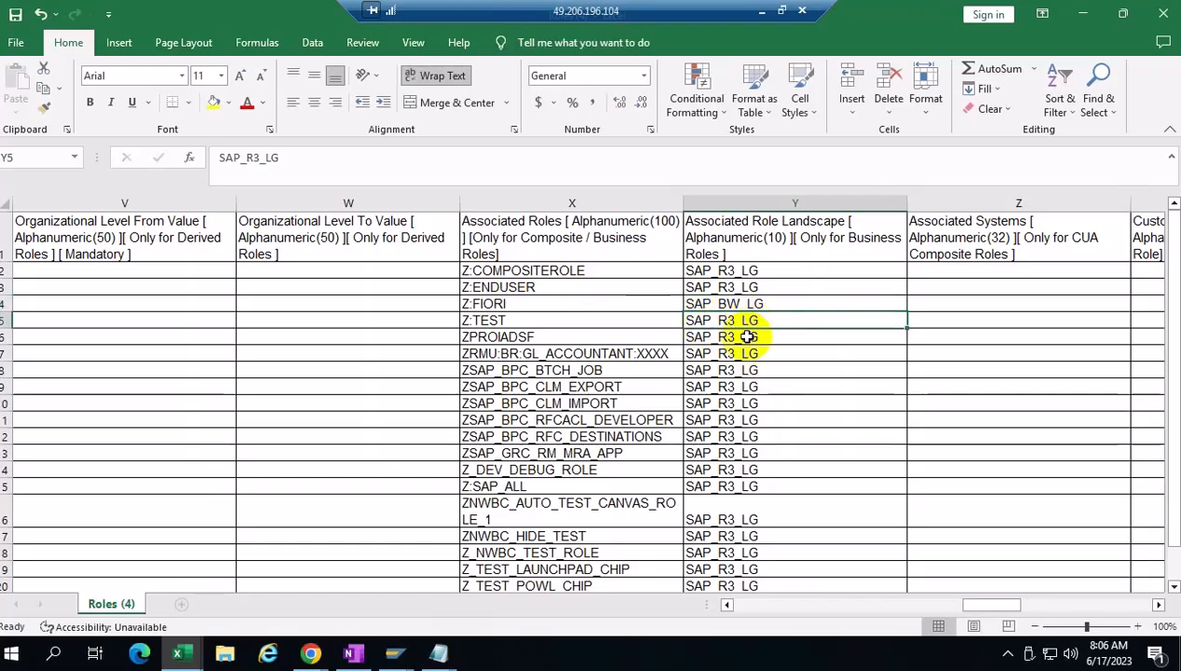
left_click(748, 336)
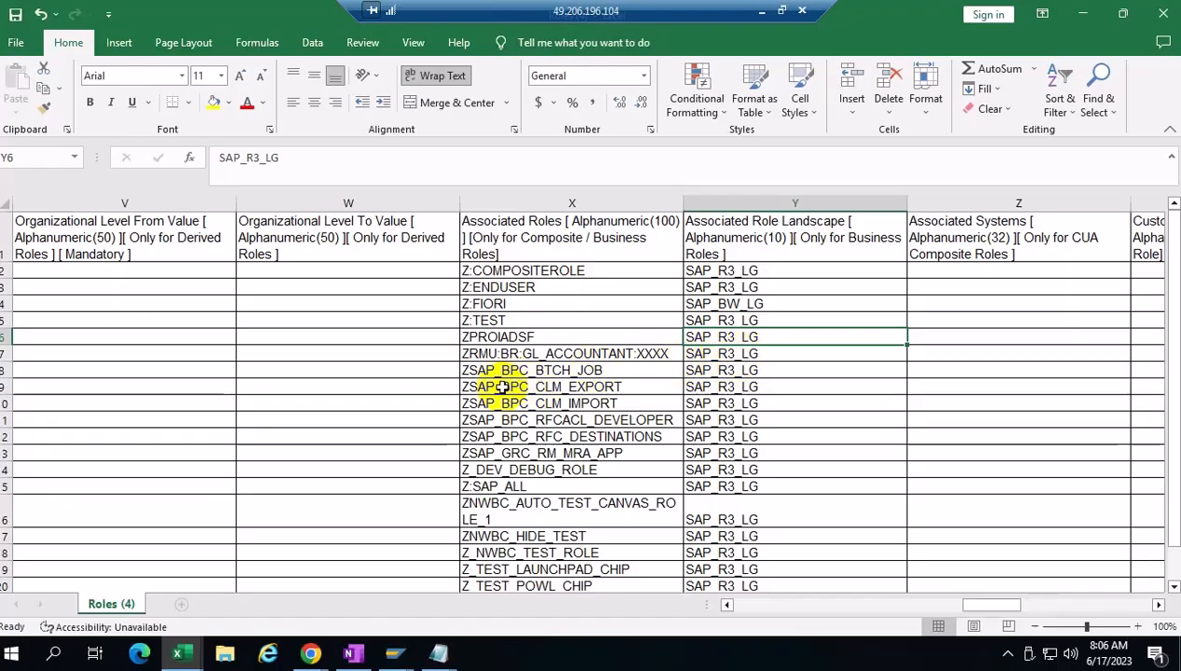
left_click(574, 369)
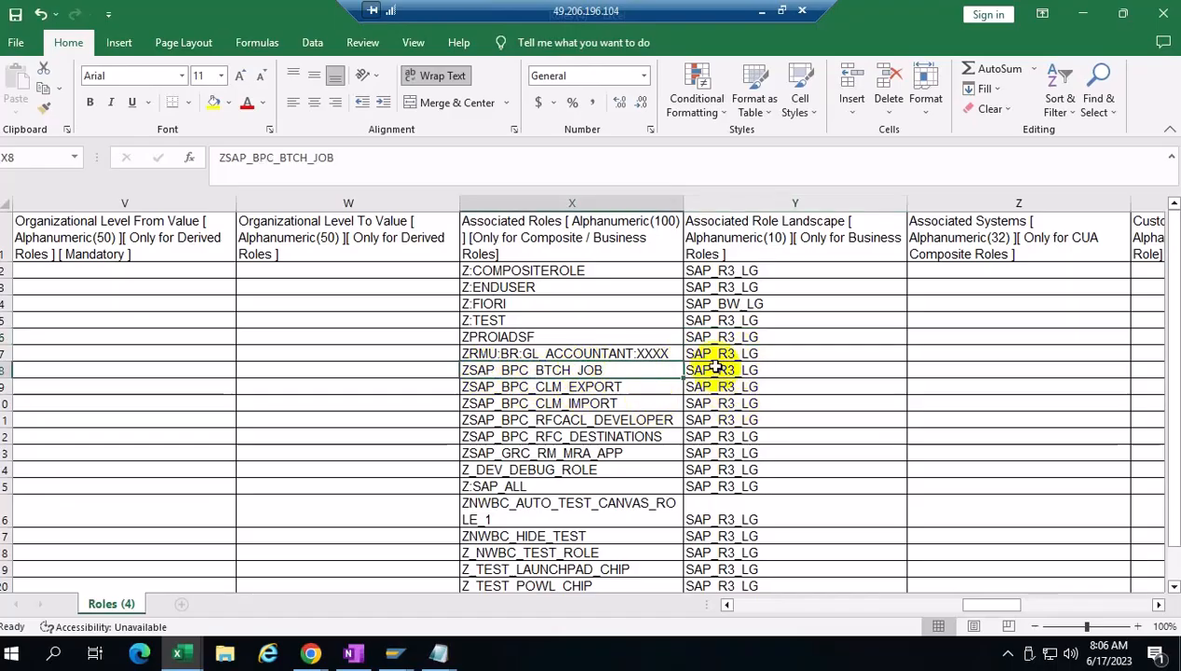
left_click(709, 369)
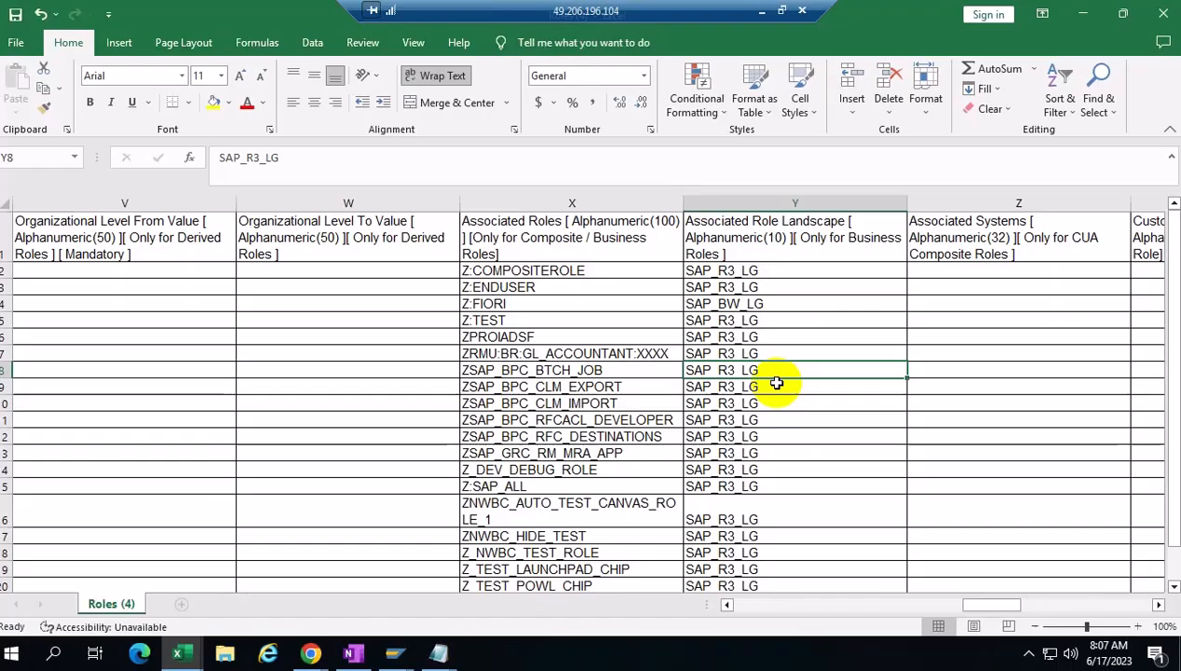
left_click(548, 288)
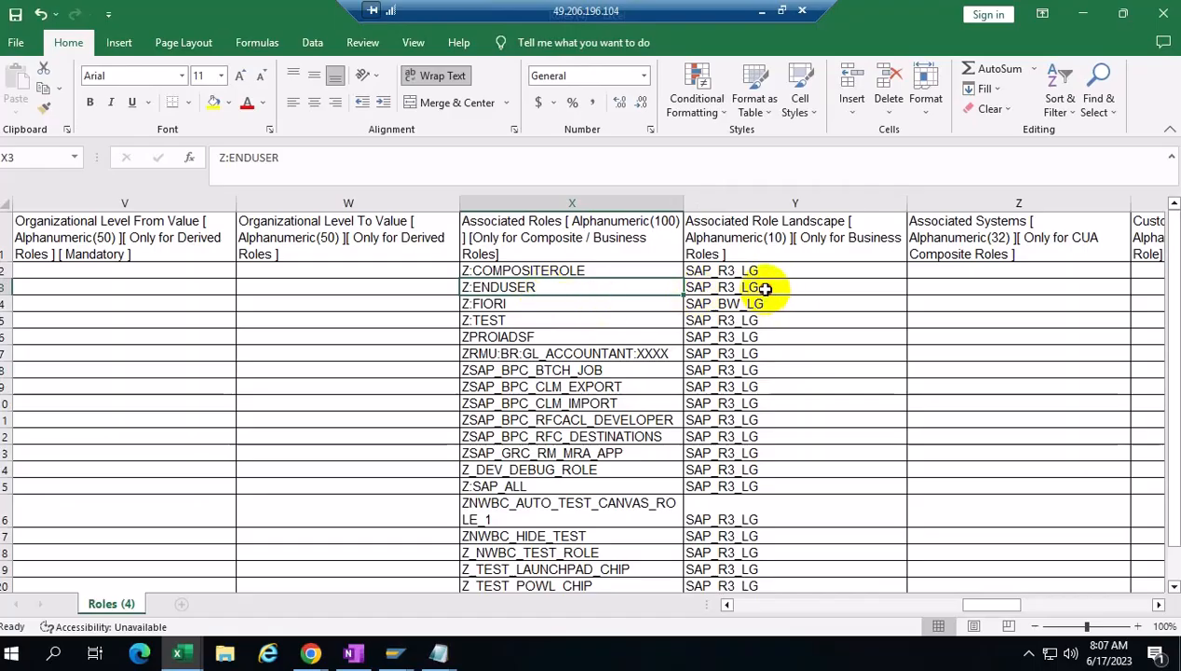
left_click(764, 288)
left_click(545, 286)
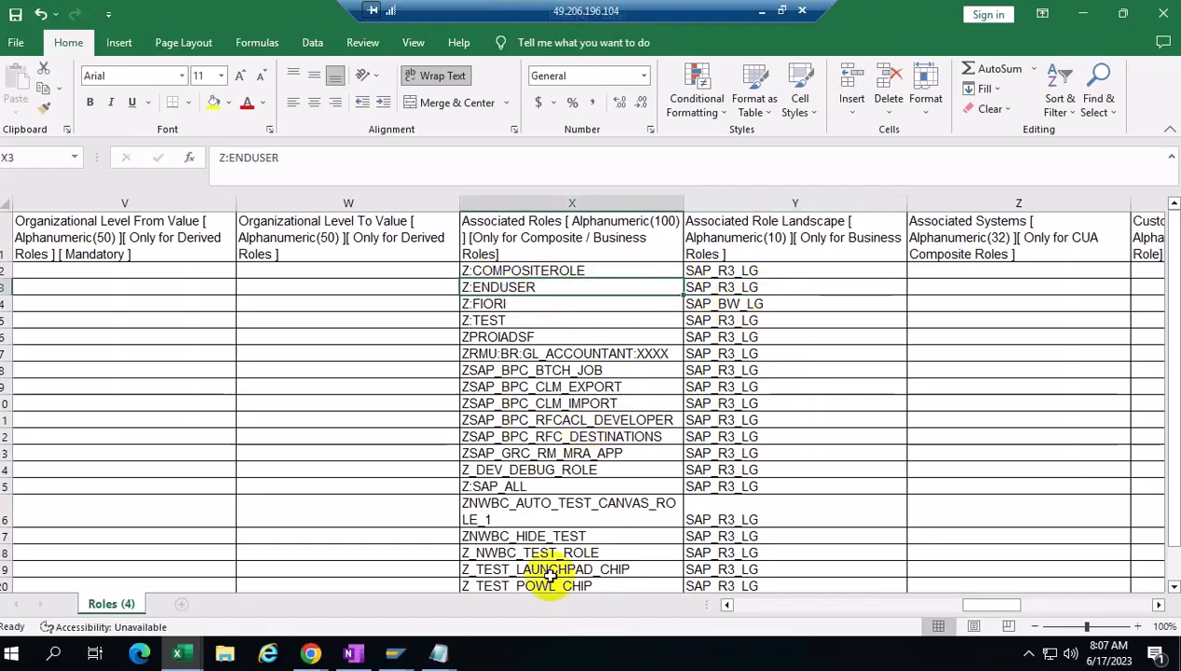
Switch to the Roles (5) workbook and examine the Provisioning Allowed and Allow Auto Provisioning settings for each system
left_click(180, 653)
left_click(254, 591)
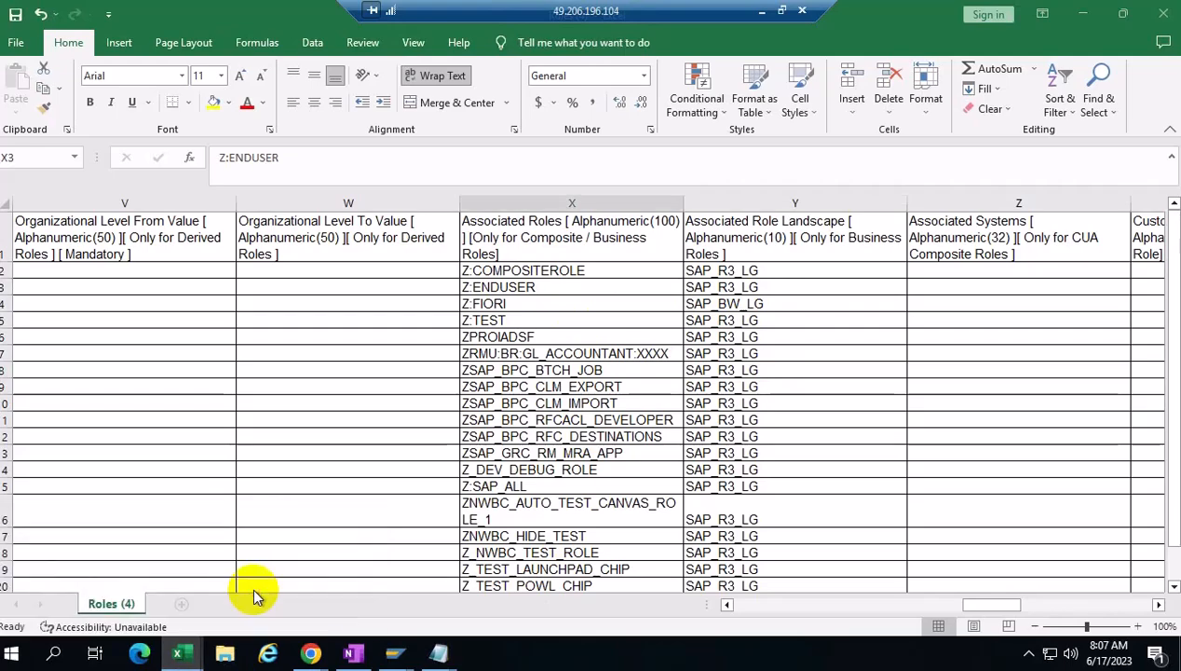
left_click(1104, 607)
left_click(1108, 610)
left_click(1107, 606)
left_click(1105, 604)
left_click(1104, 604)
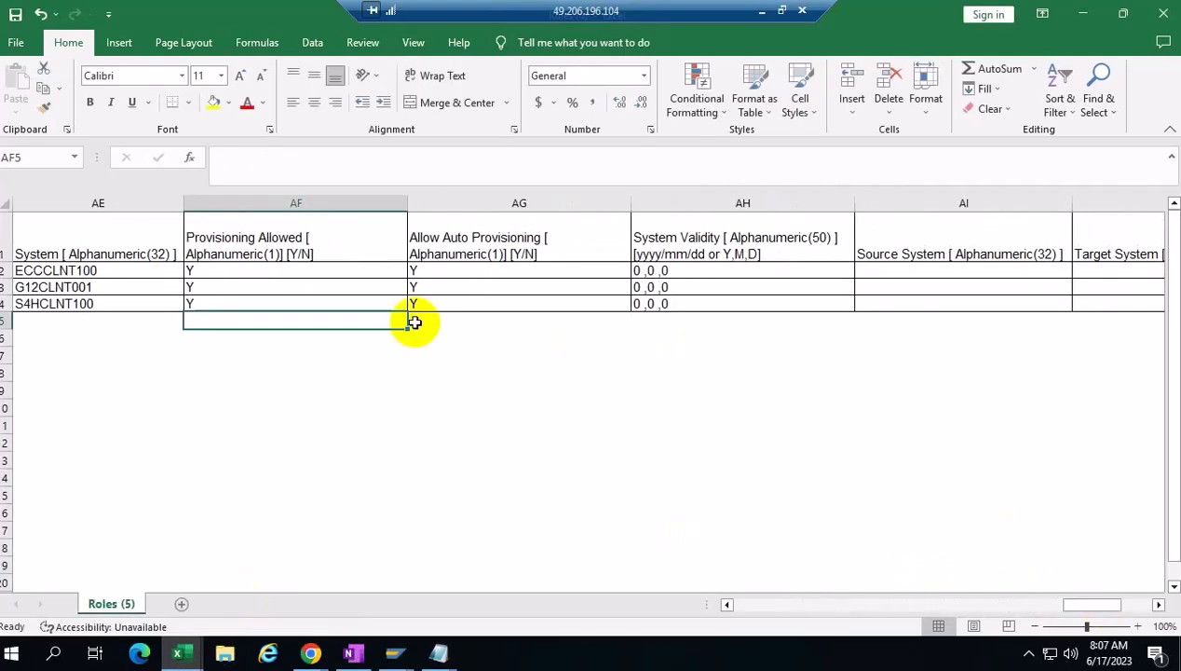
left_click(259, 272)
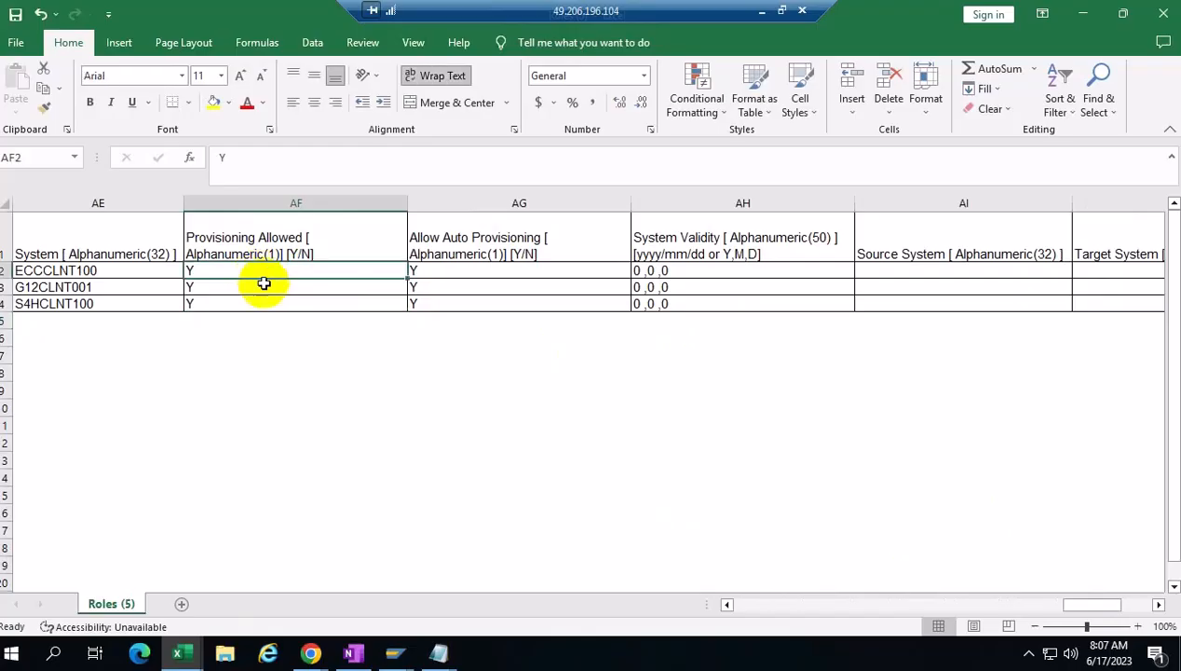
left_click(438, 290)
left_click(298, 289)
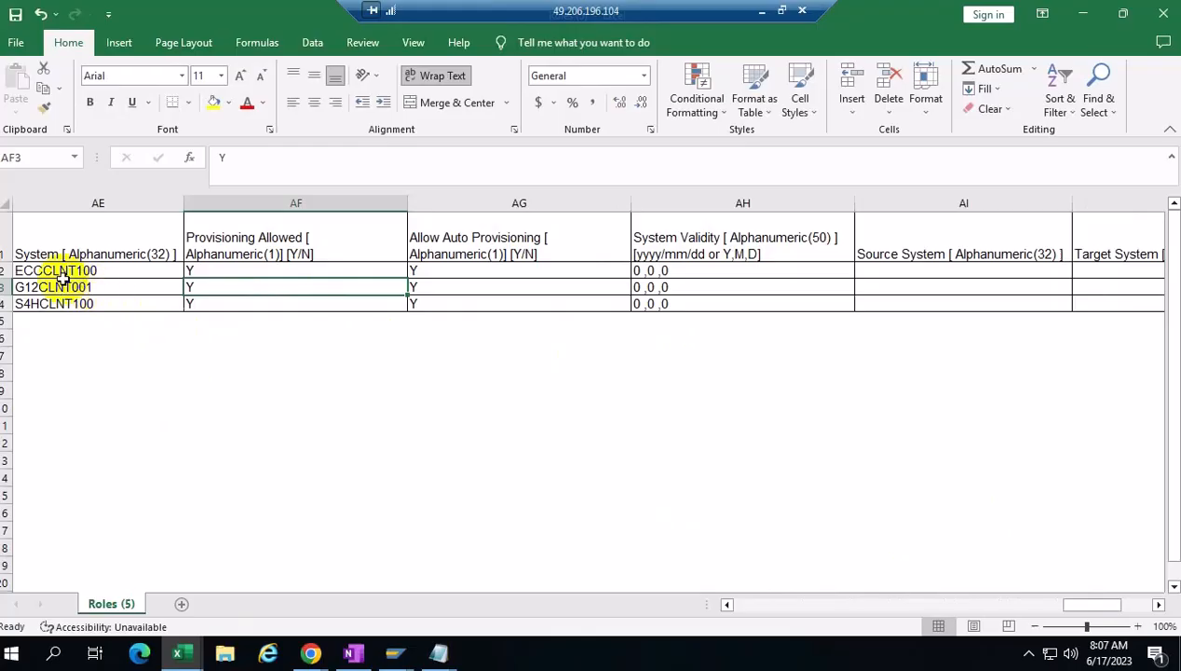
left_click(435, 289)
left_click(222, 284)
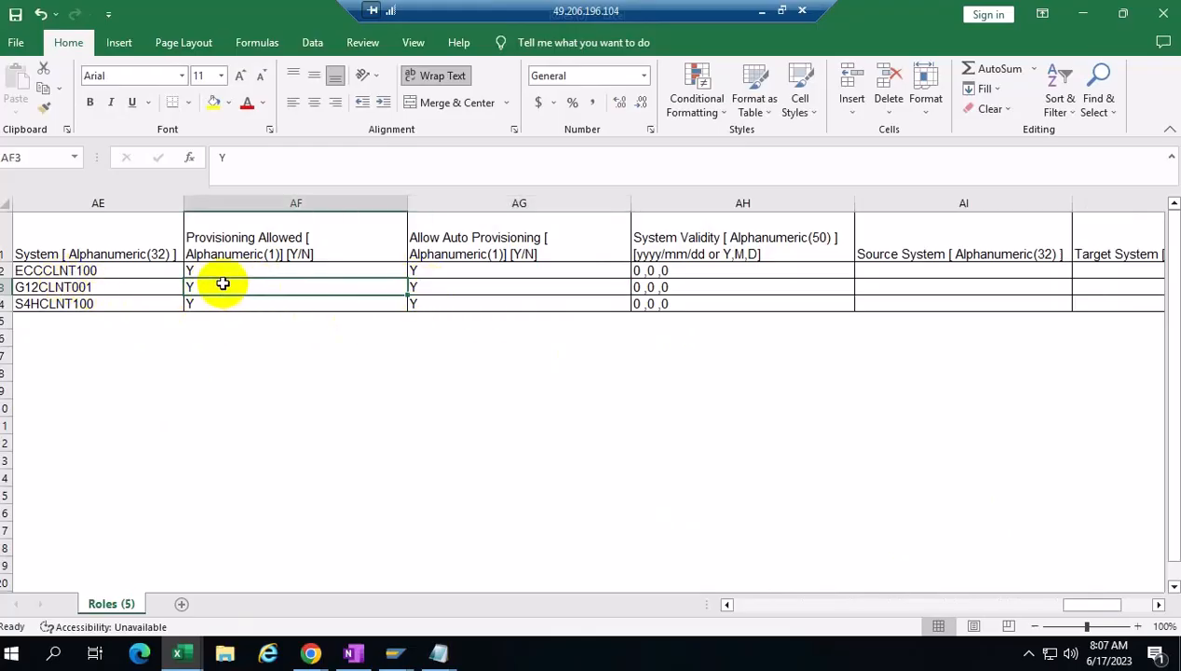
left_click(289, 200)
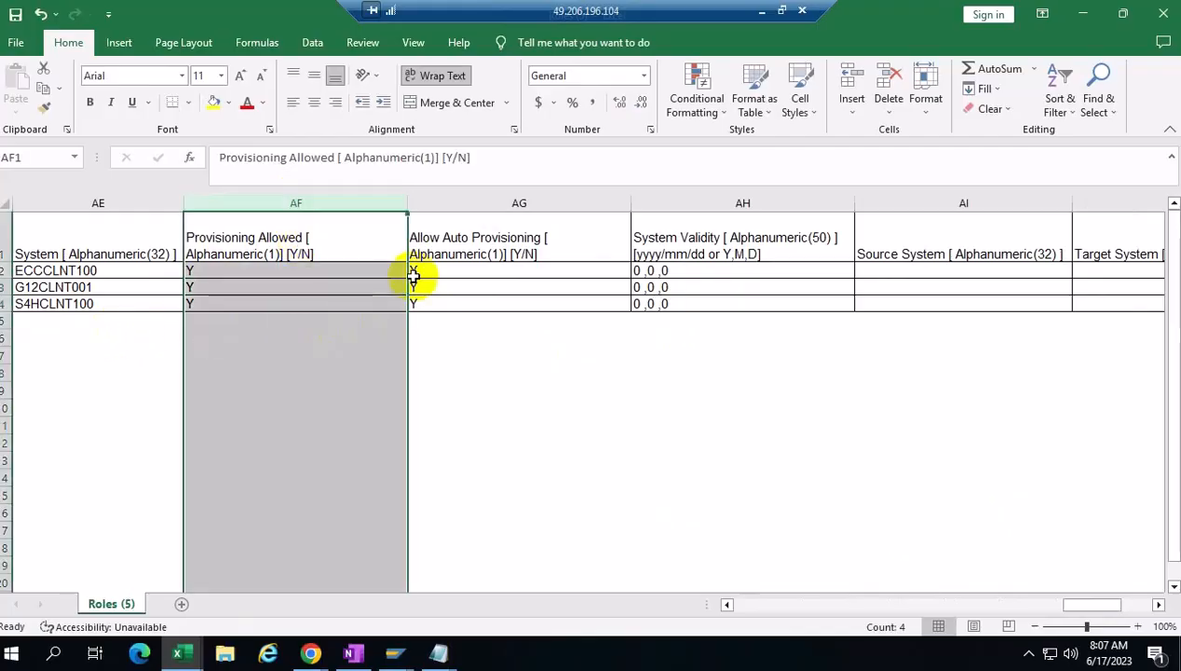
left_click(458, 204)
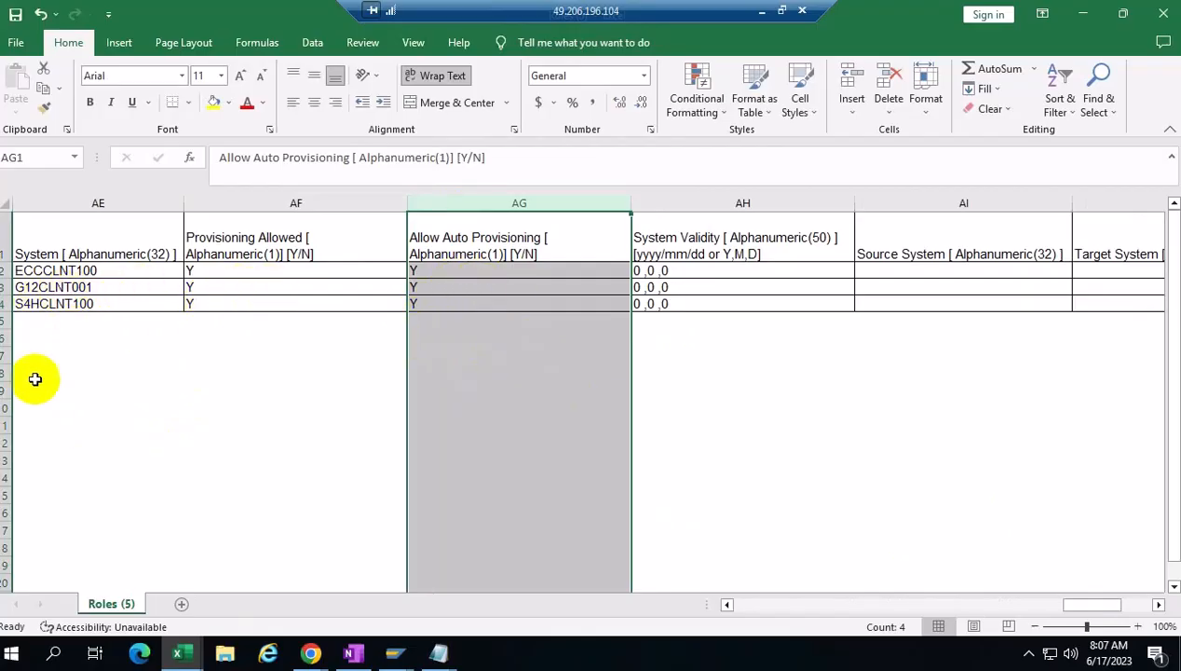
Return to the Roles (4) workbook and examine the Z:ENDUSER role together with its landscape in row 3
left_click(179, 654)
left_click(121, 567)
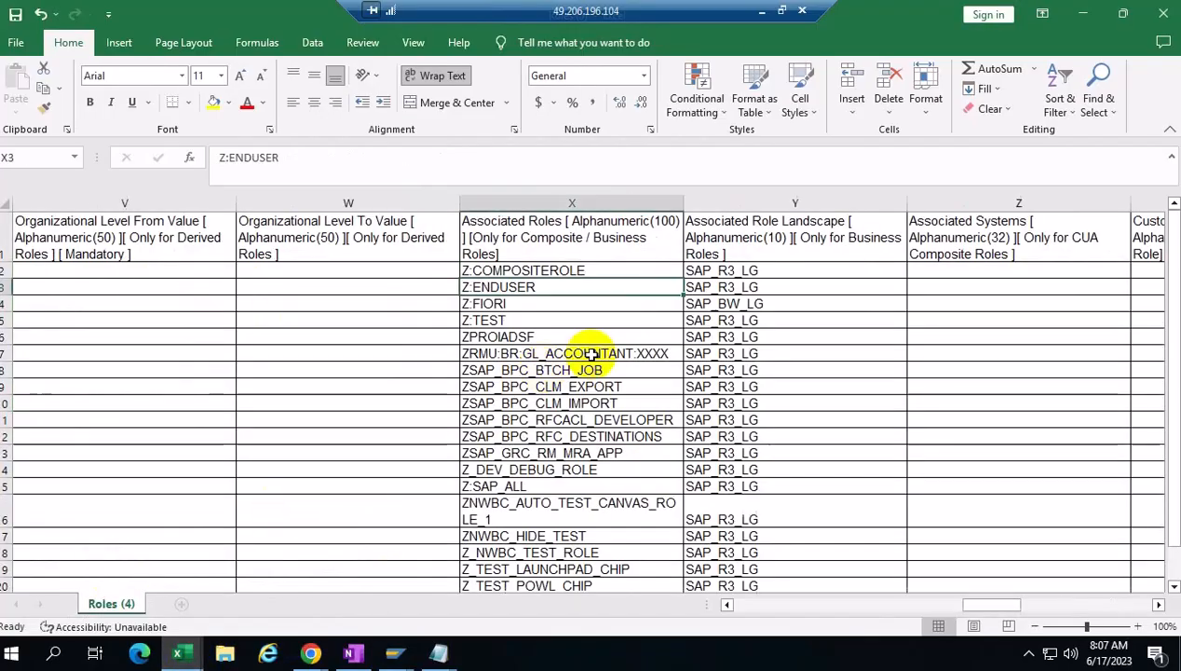
left_click(773, 289)
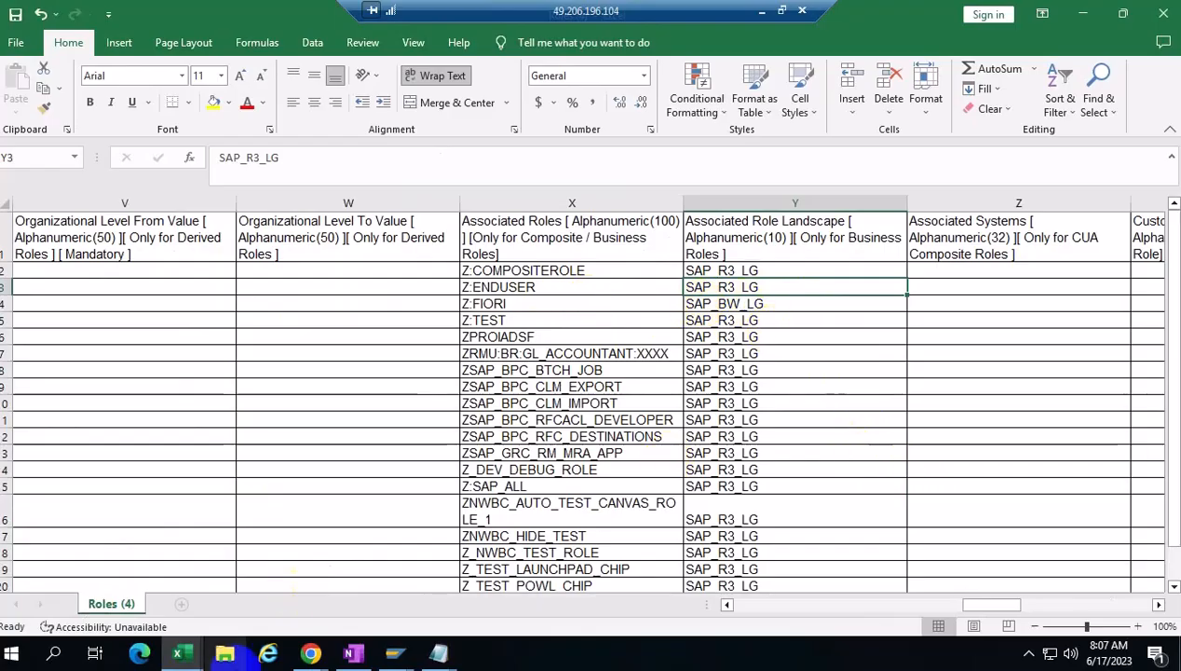
mouse_move(184, 649)
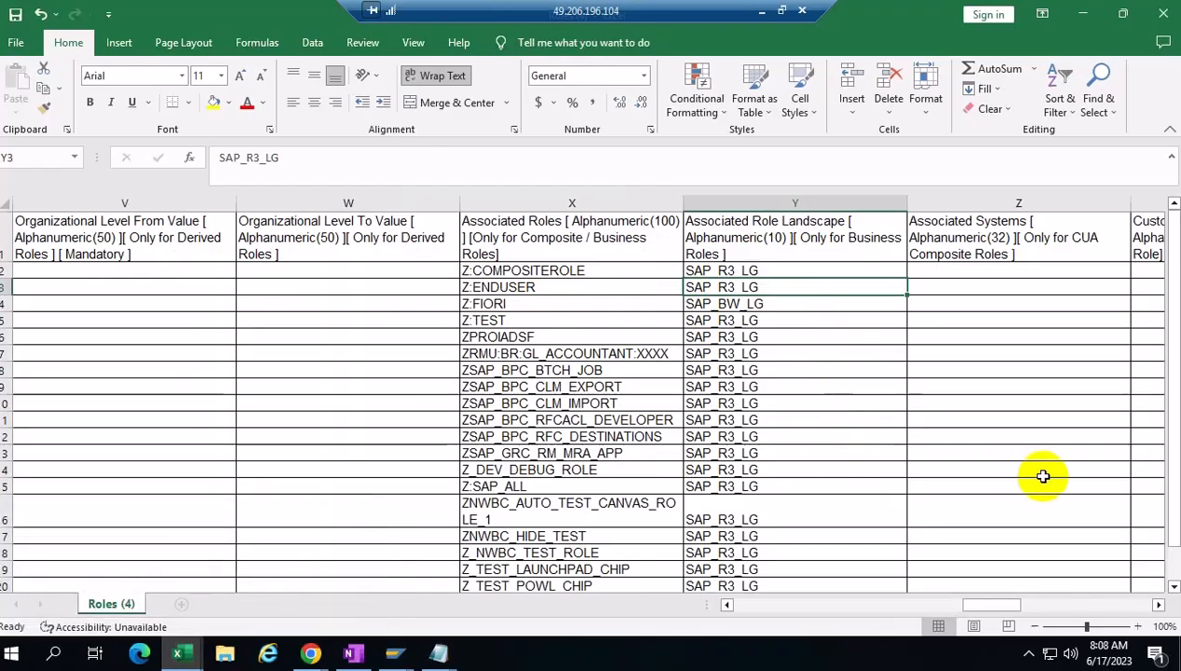
left_click(559, 290)
left_click_drag(558, 290, 841, 295)
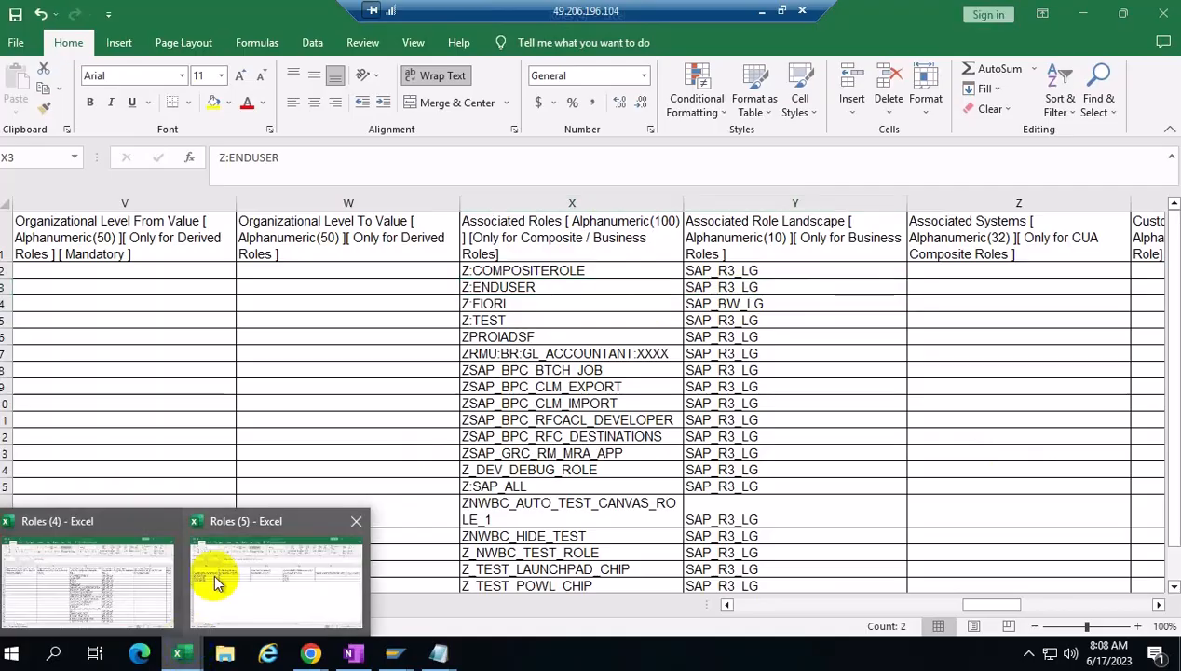
Compare the systems and provisioning columns in Roles (5) with the Z:ENDUSER landscape in Y3 of Roles (4)
left_click(216, 581)
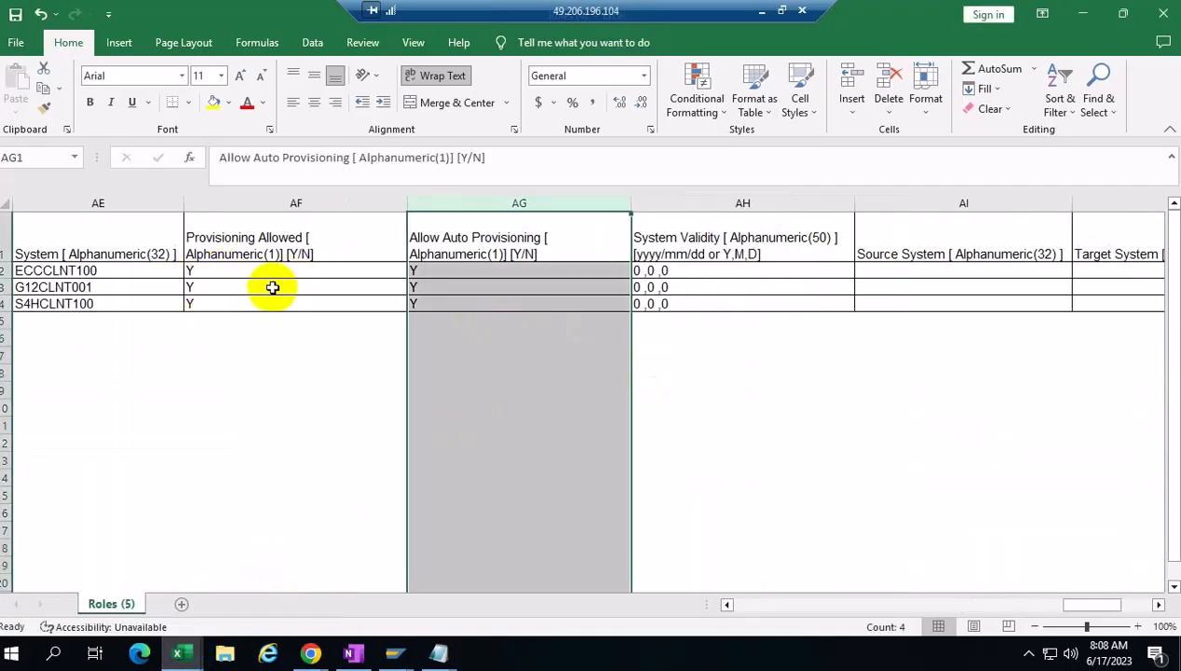
left_click(361, 364)
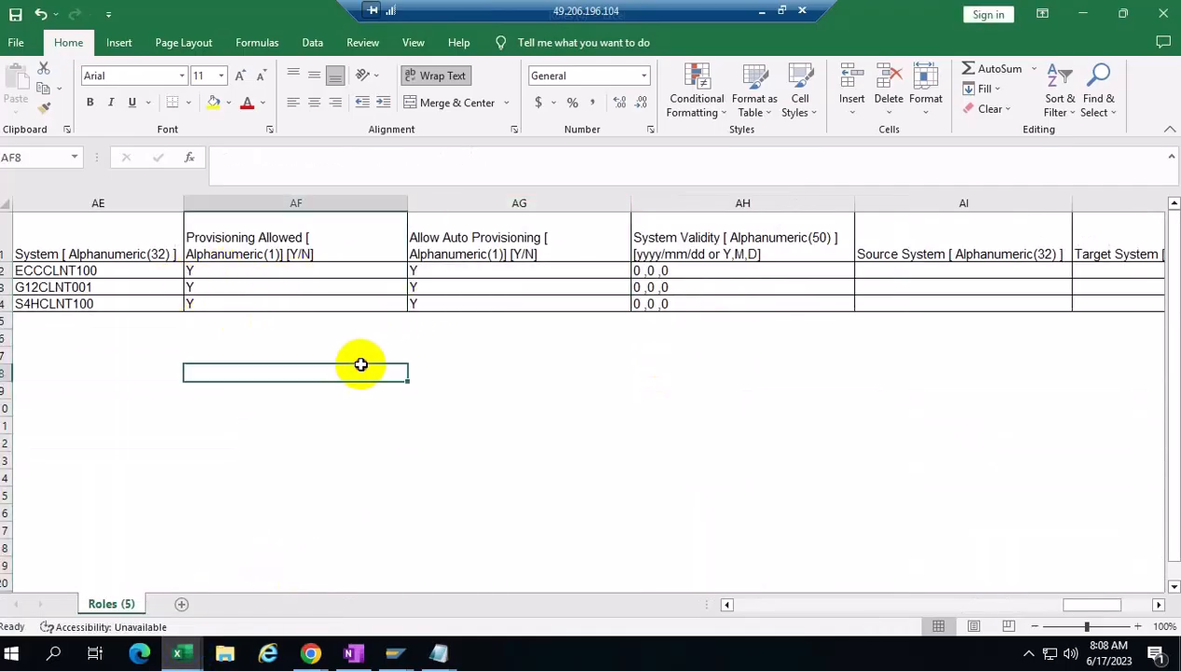
left_click(1083, 13)
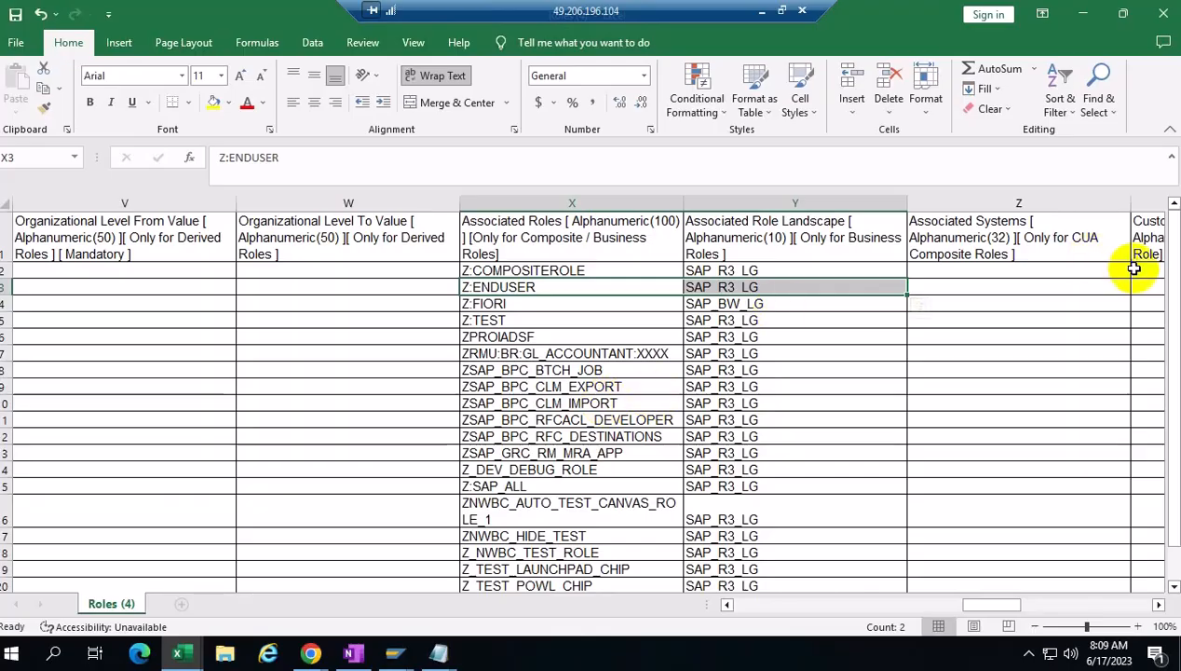
left_click(783, 290)
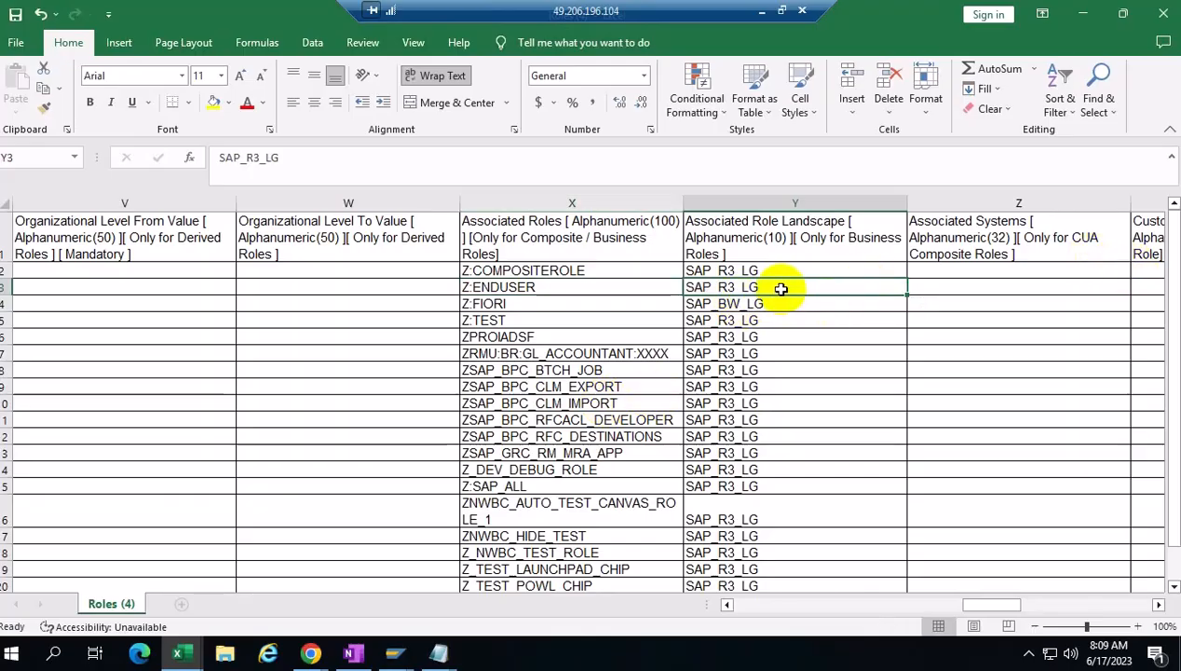
mouse_move(177, 652)
left_click(247, 597)
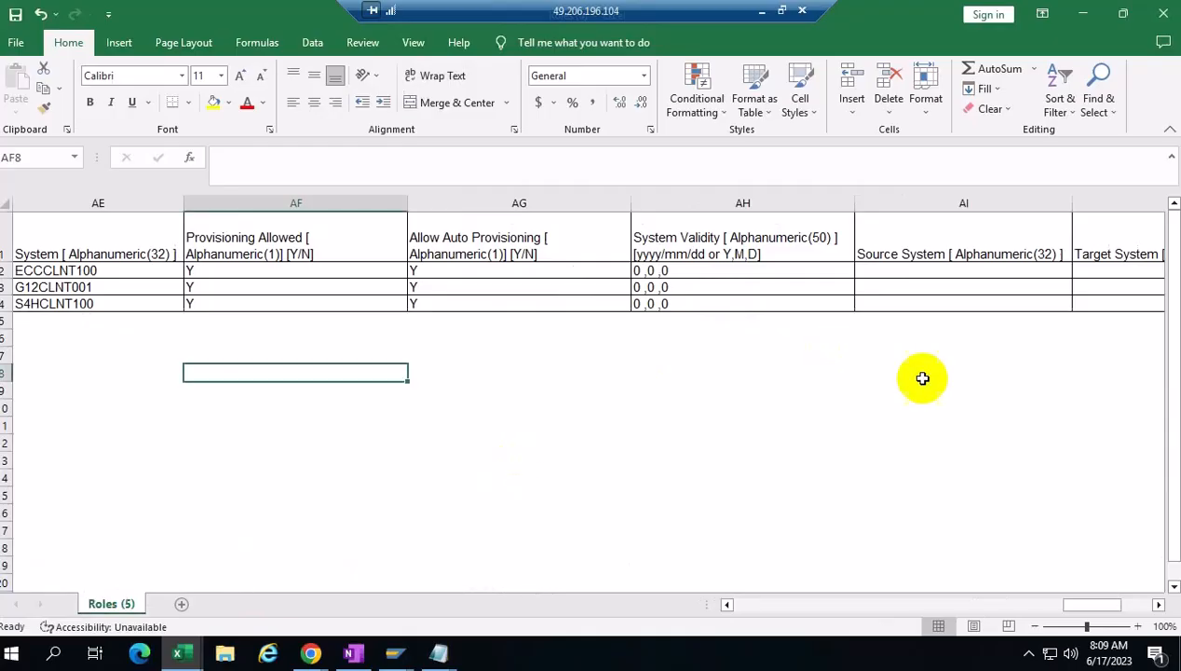
Set both Provisioning Allowed and Allow Auto Provisioning to N for system G12CLNT001 in Roles (5)
left_click(221, 286)
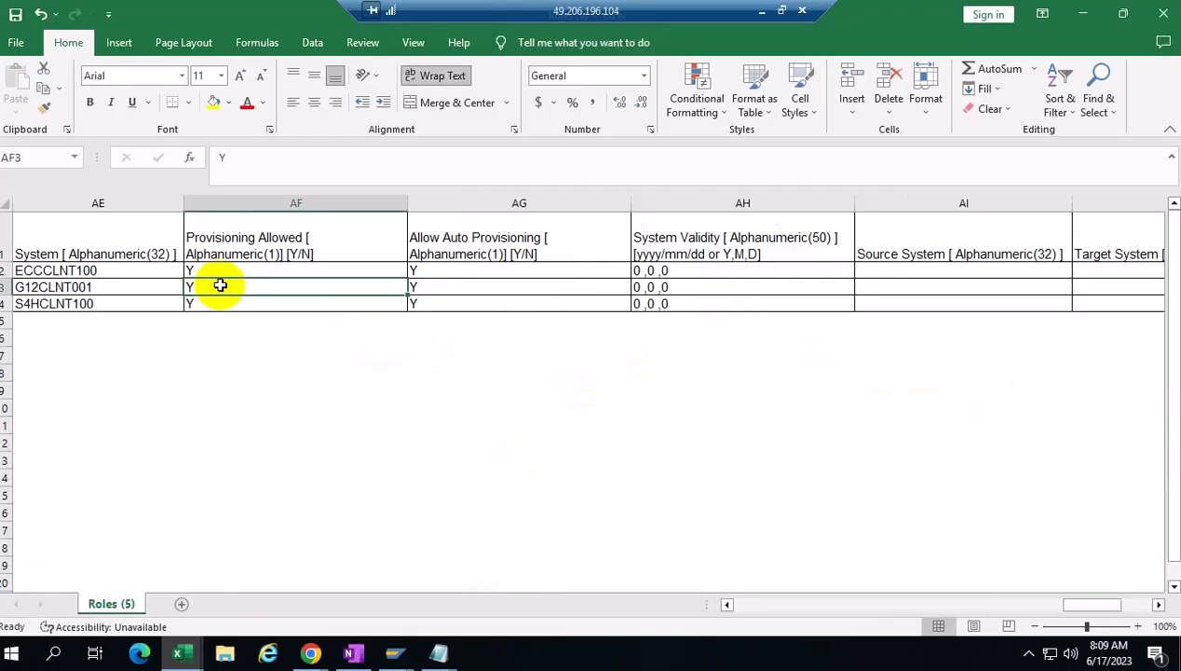
type("n")
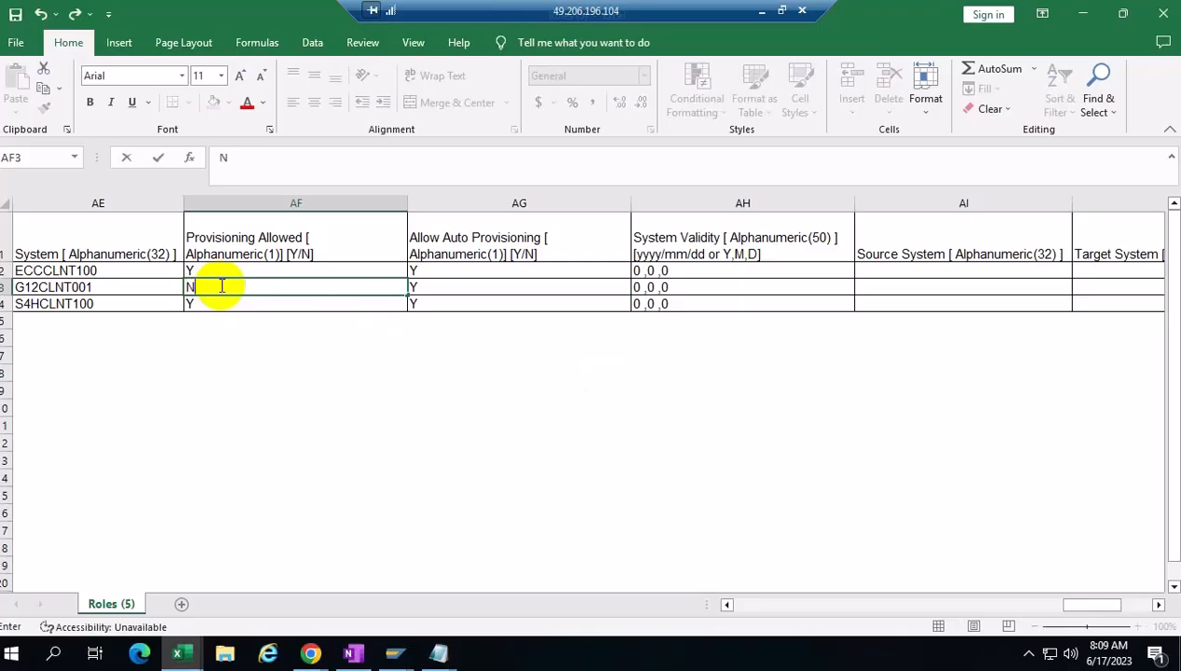
left_click(448, 285)
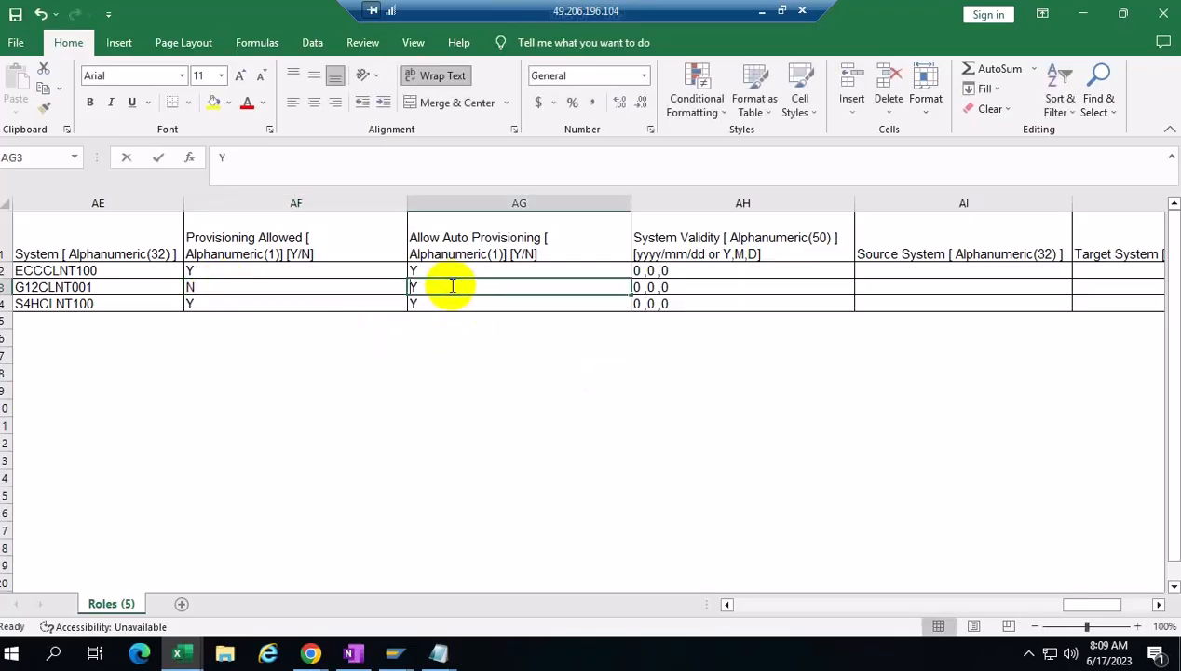
type("N")
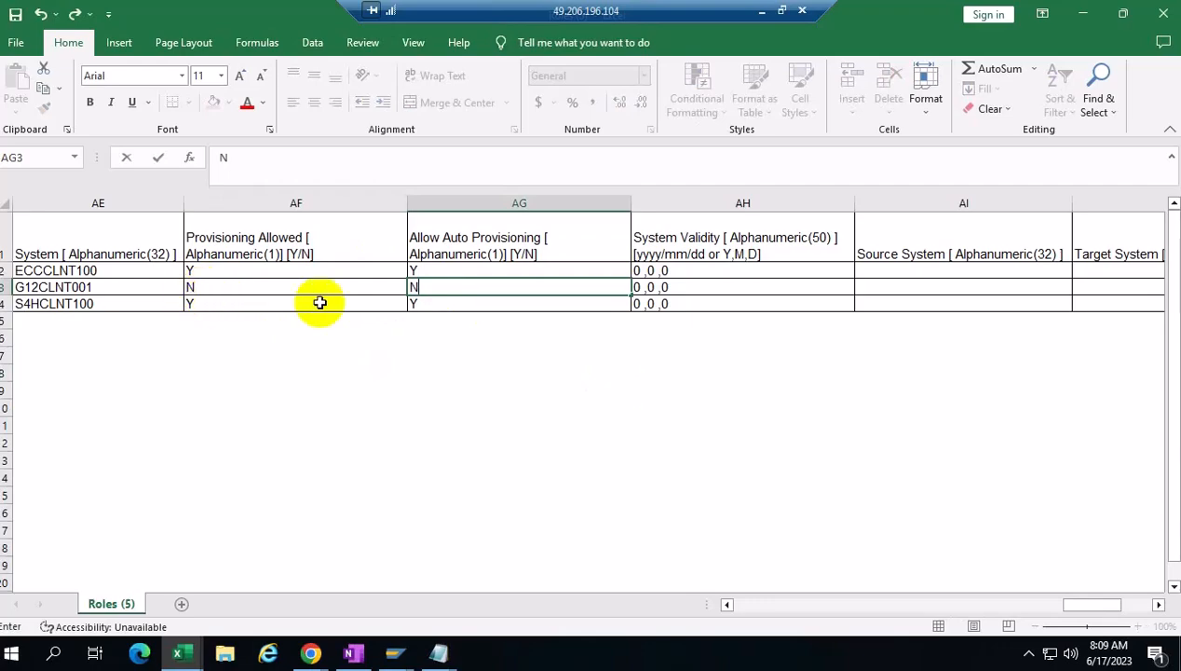
Compare the provisioning settings of ECCCLNT100 with those of G12CLNT001
left_click(74, 271)
left_click(201, 270)
left_click(440, 272)
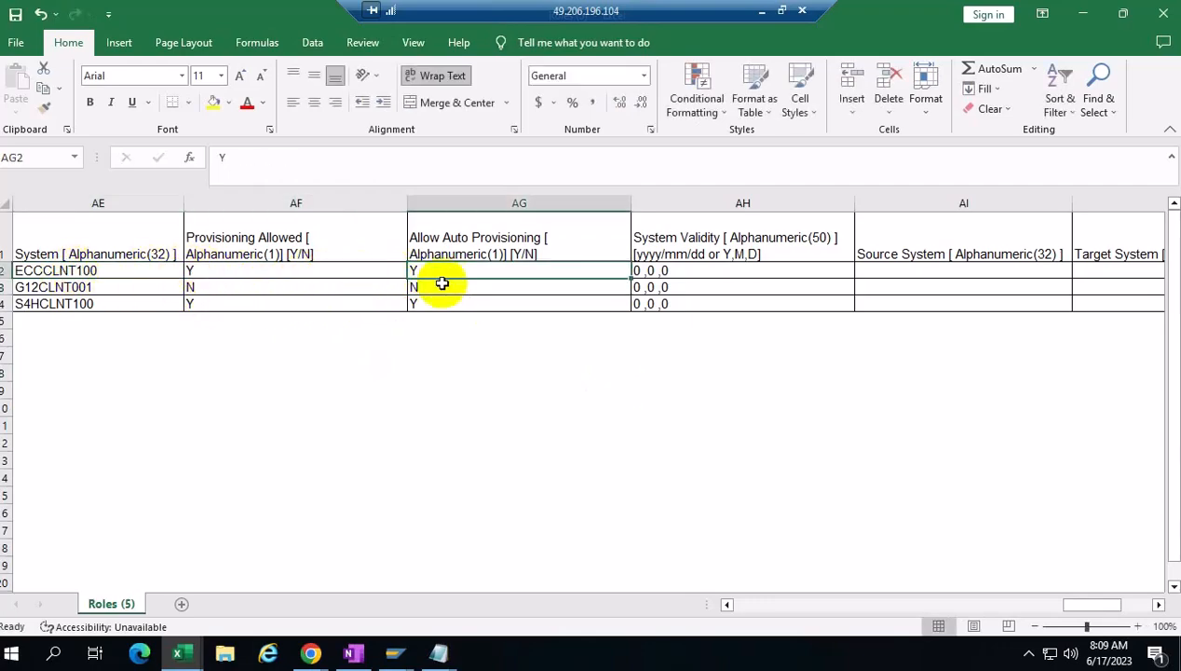
left_click(221, 290)
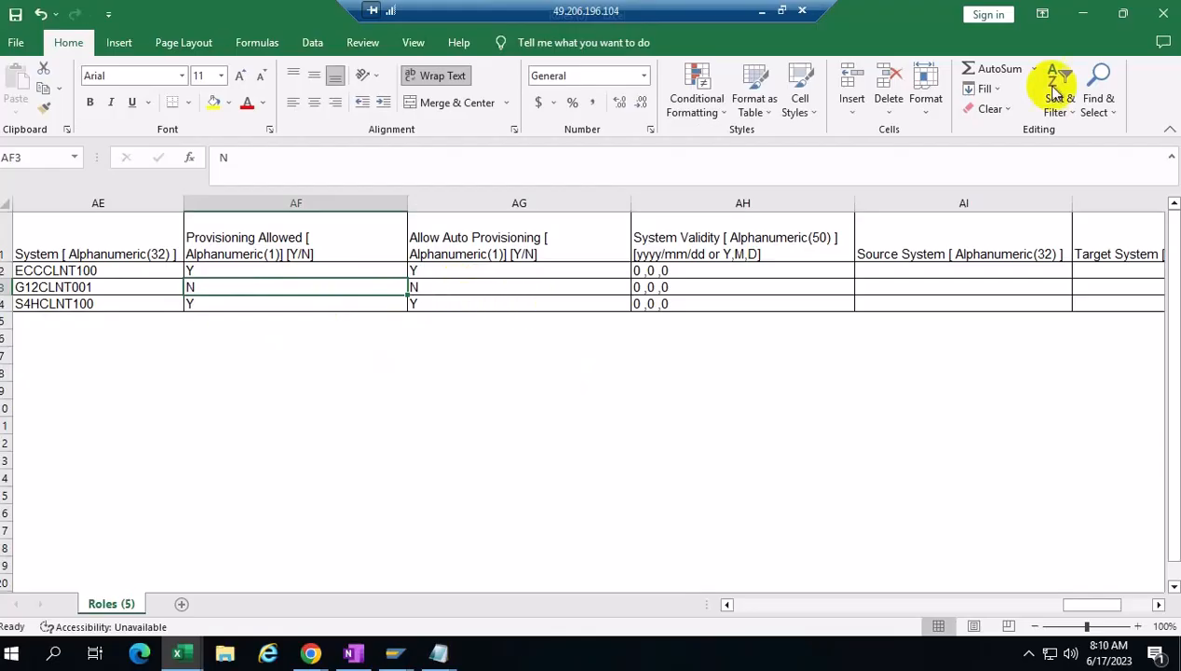
Go back to the Roles (4) workbook and check the Z:ENDUSER role against its associated landscape in row 3
left_click(1083, 15)
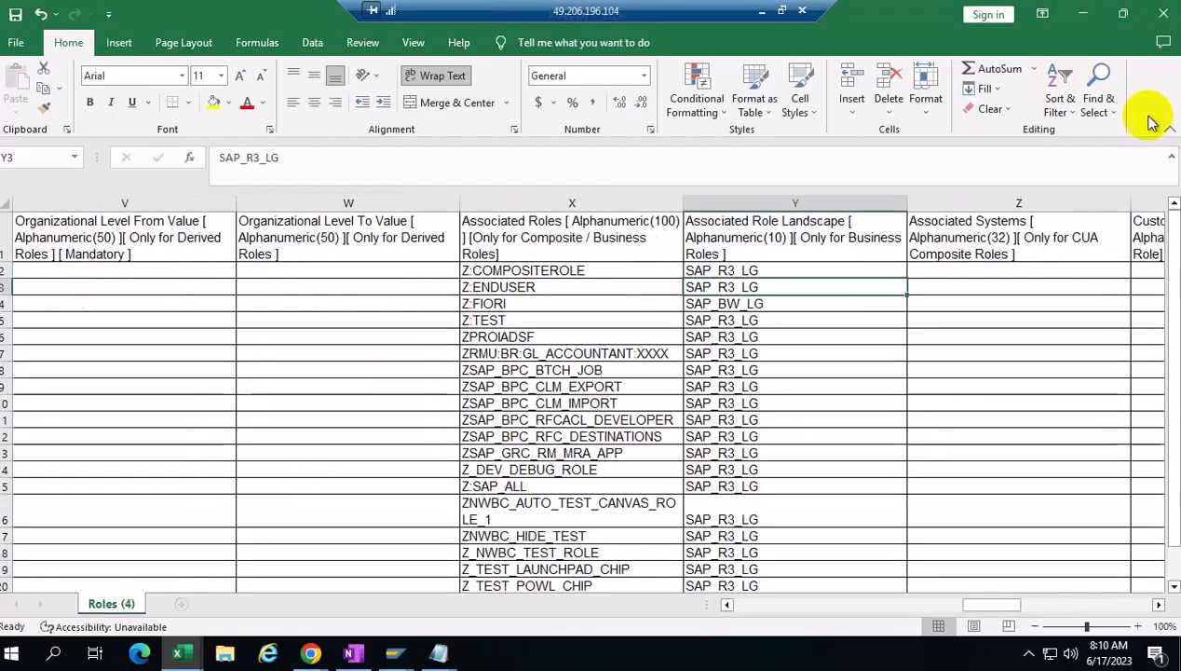
left_click(549, 289)
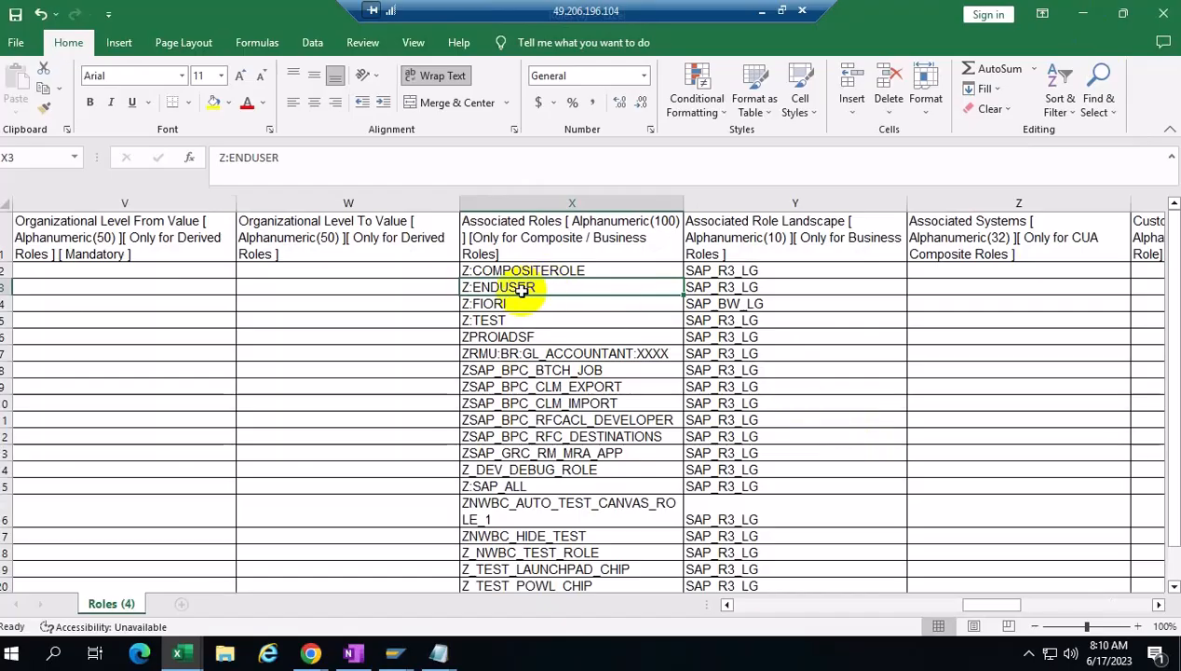
left_click(764, 289)
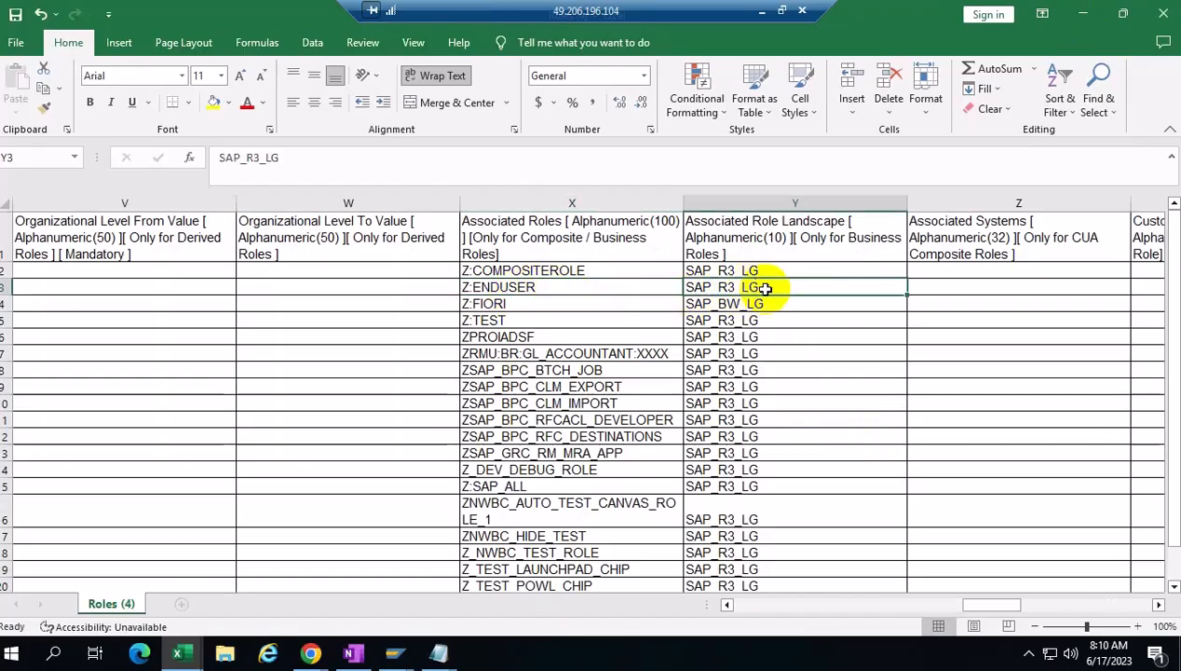
left_click(619, 287)
left_click(744, 287)
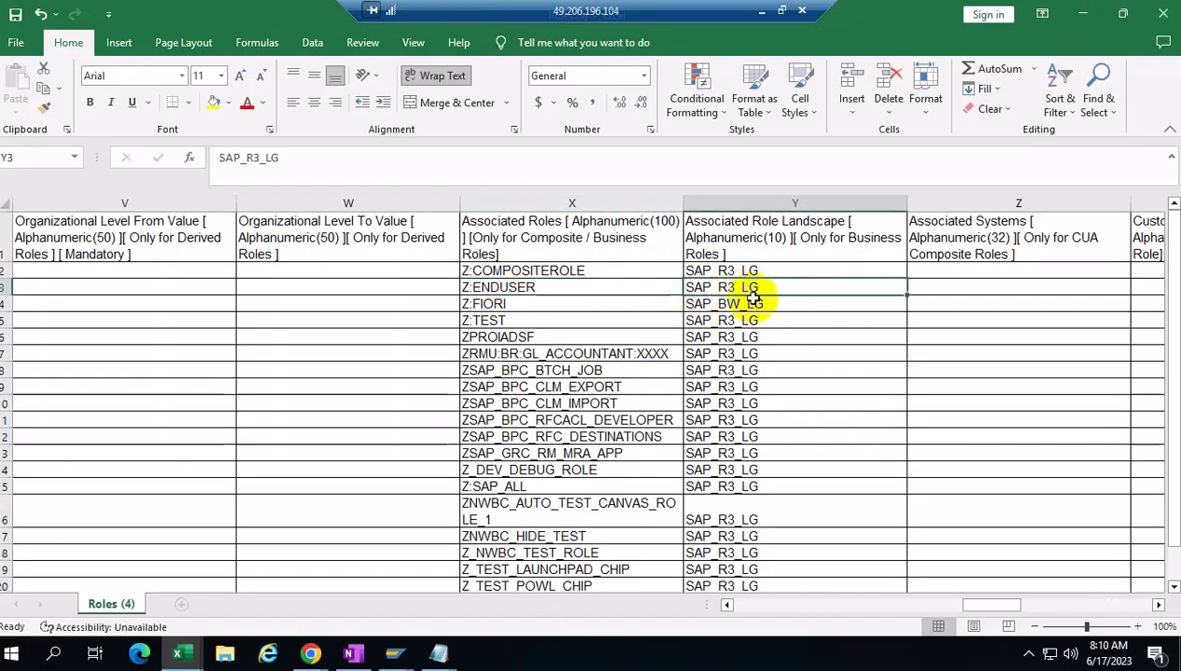
left_click(629, 287)
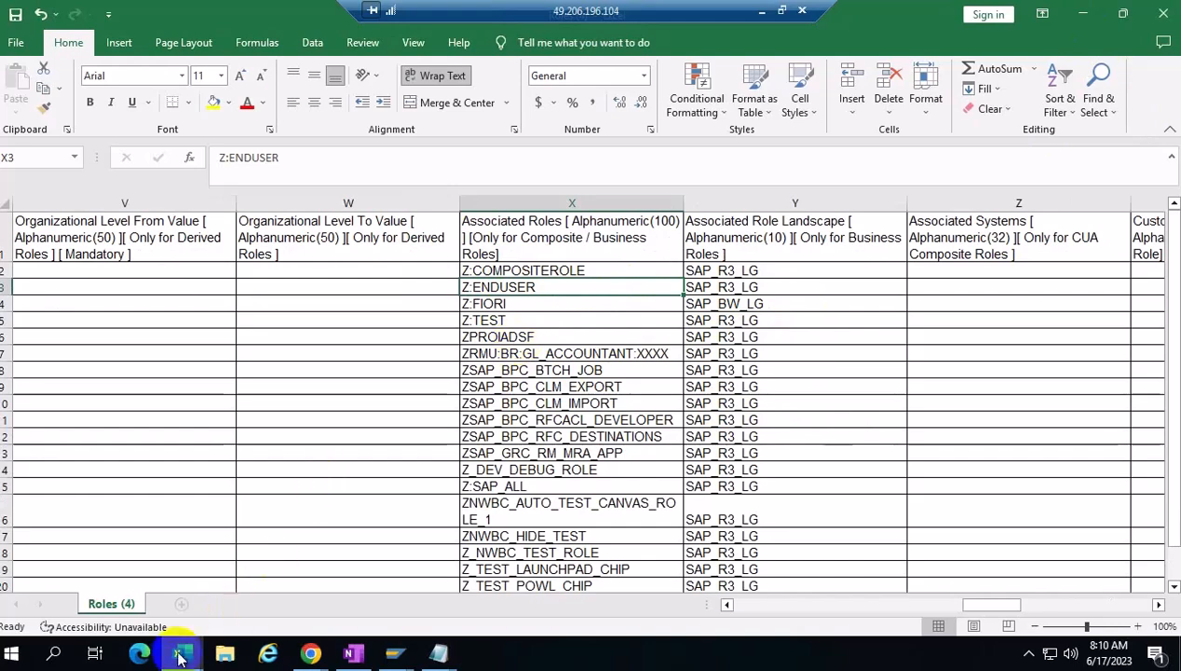
Switch to Roles (5) and review the role details in the first columns and the provisioning settings of each system
mouse_move(196, 640)
left_click(250, 585)
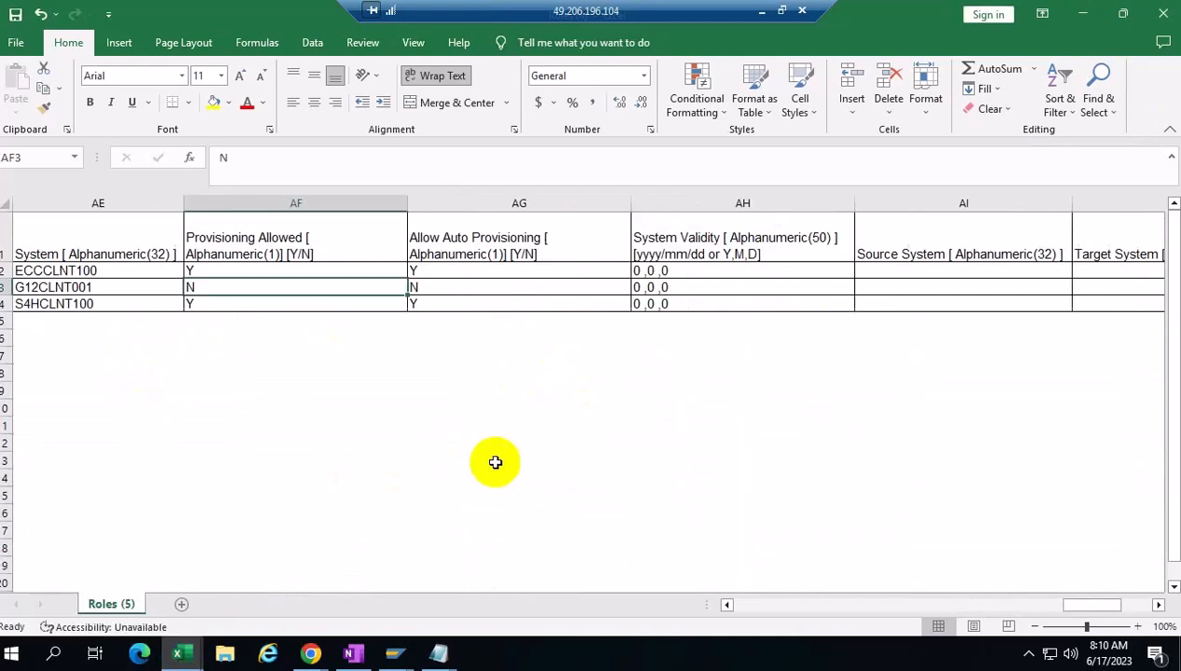
left_click(744, 607)
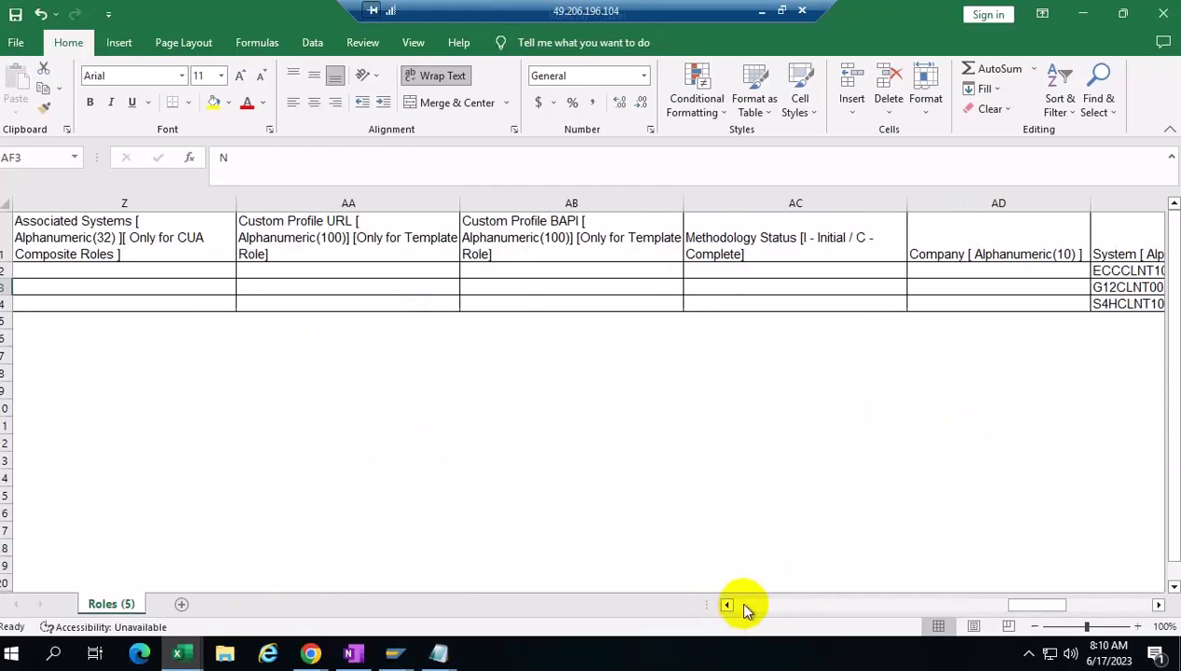
left_click(743, 605)
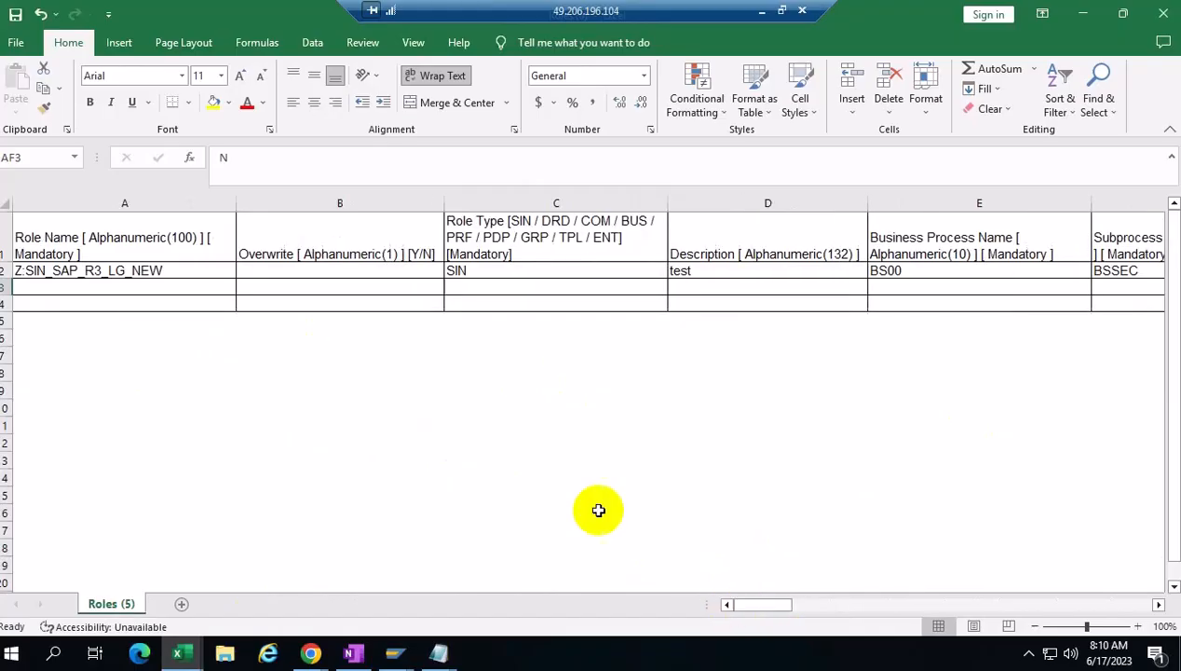
left_click(1140, 610)
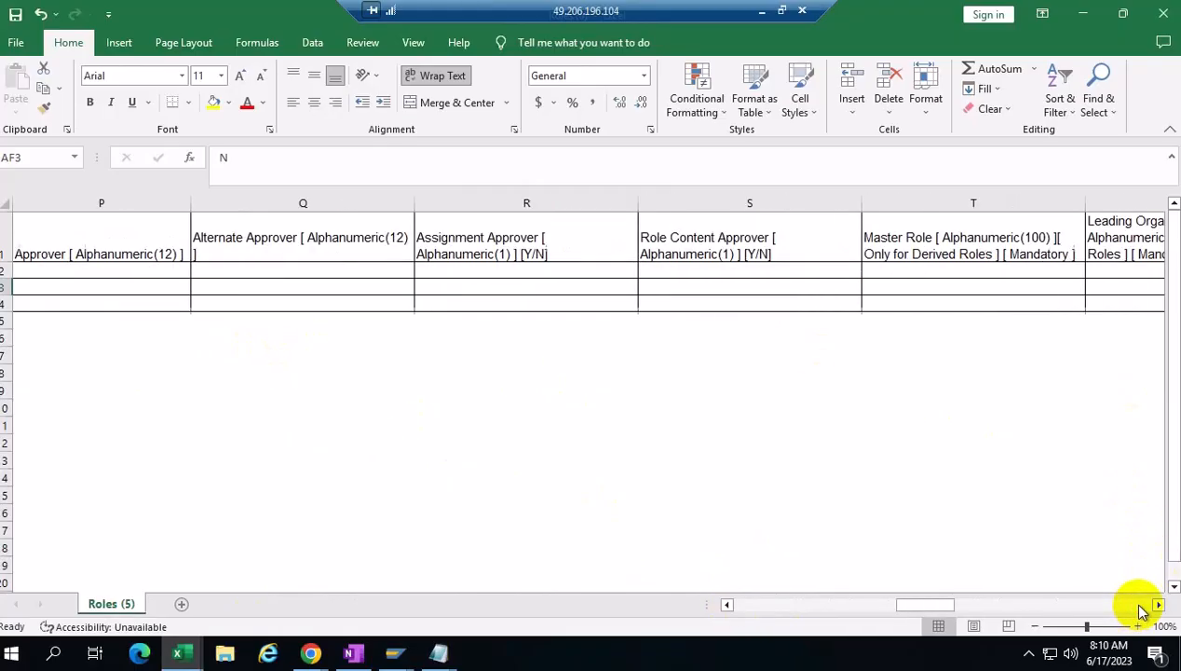
left_click(1145, 608)
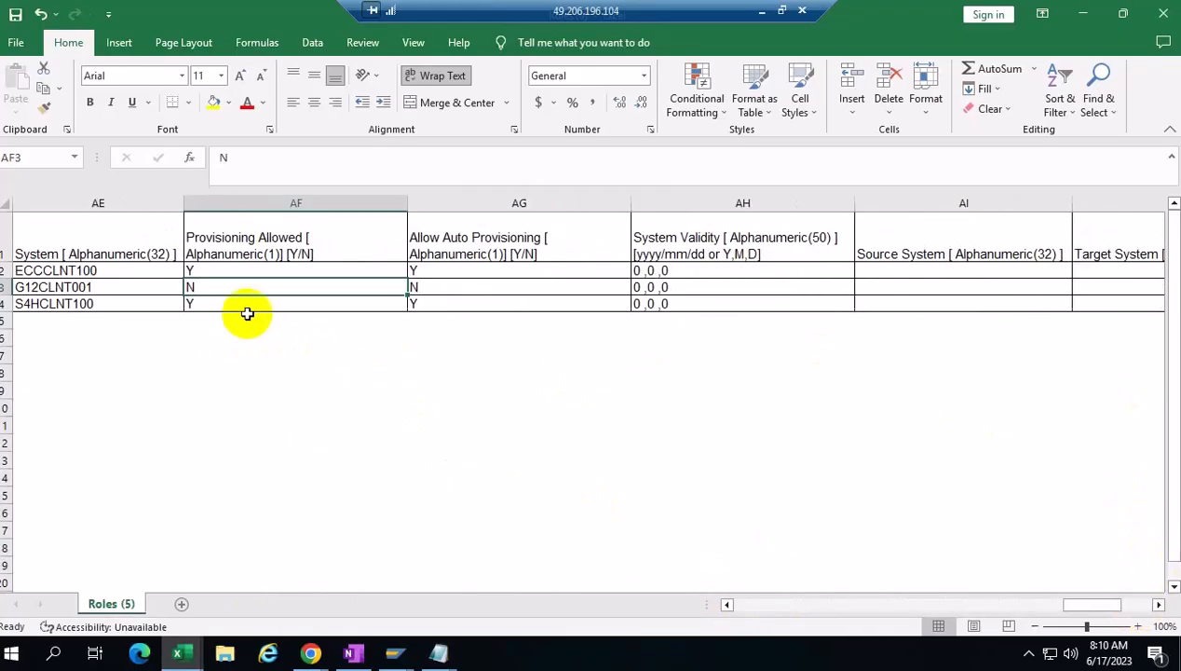
left_click(483, 287)
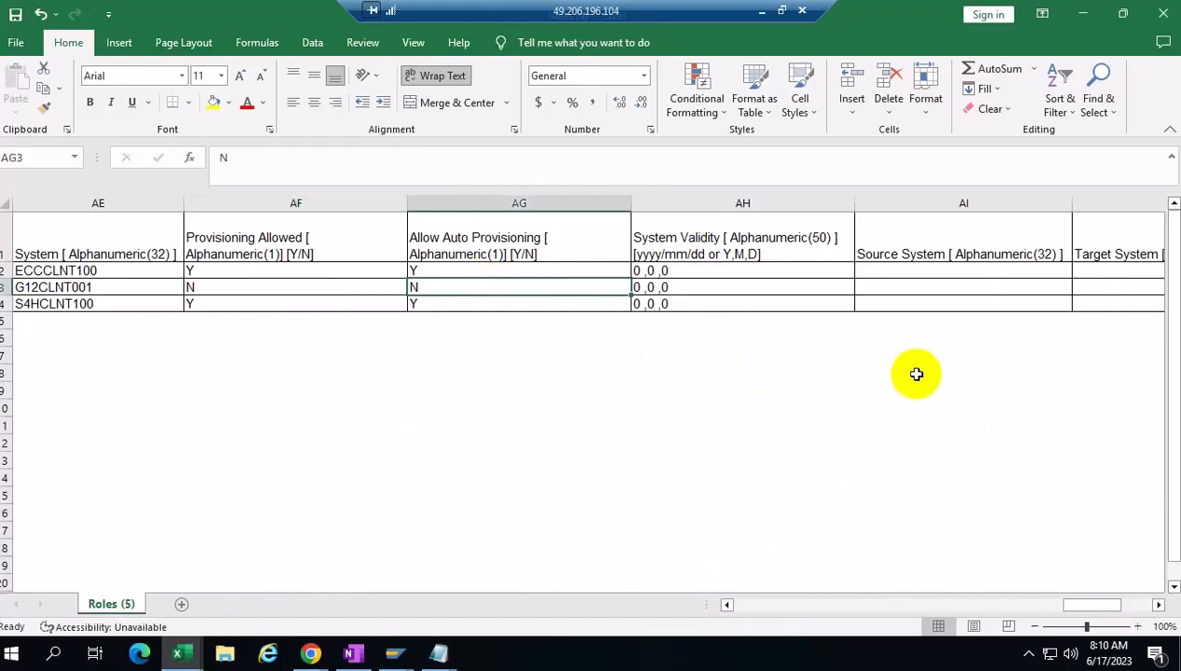
left_click(76, 270)
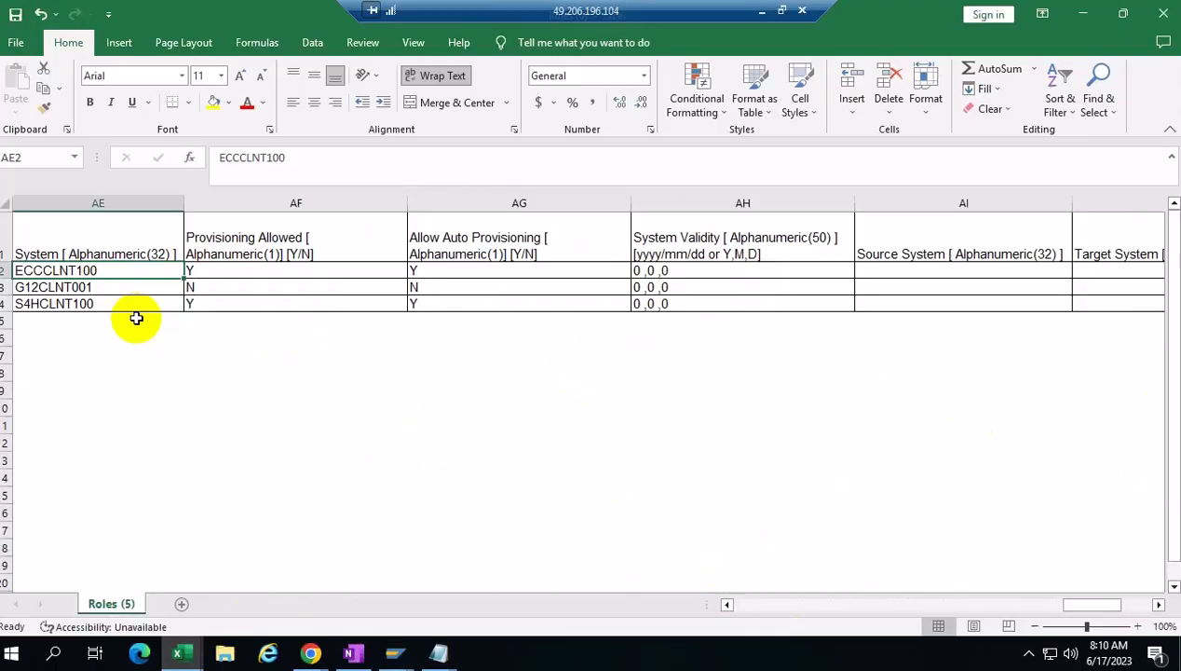
Return to Roles (4) and examine the Associated Role Landscape column and the Methodology Status in AC2
left_click(1081, 14)
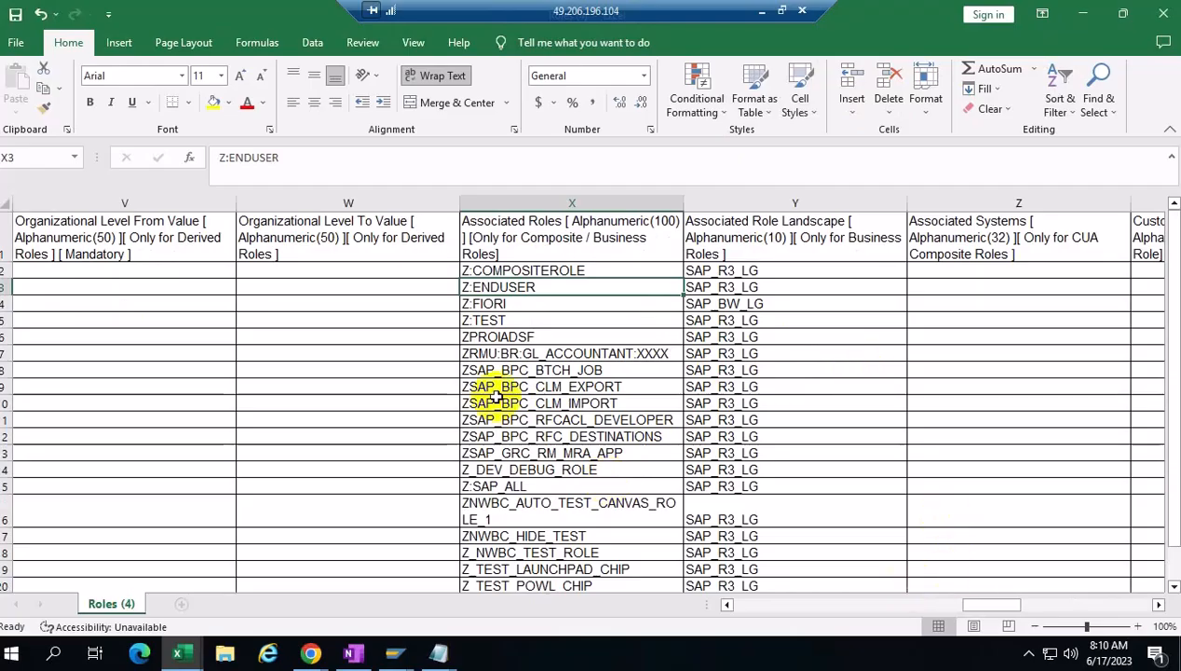
left_click(733, 203)
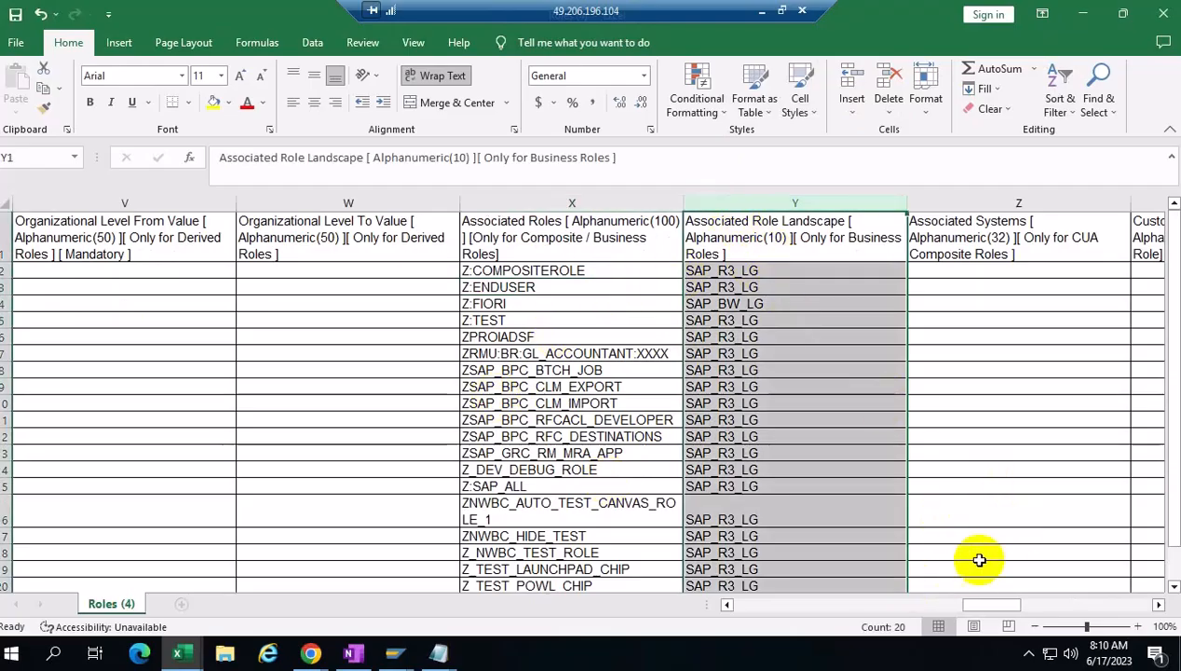
left_click_drag(981, 606, 1040, 634)
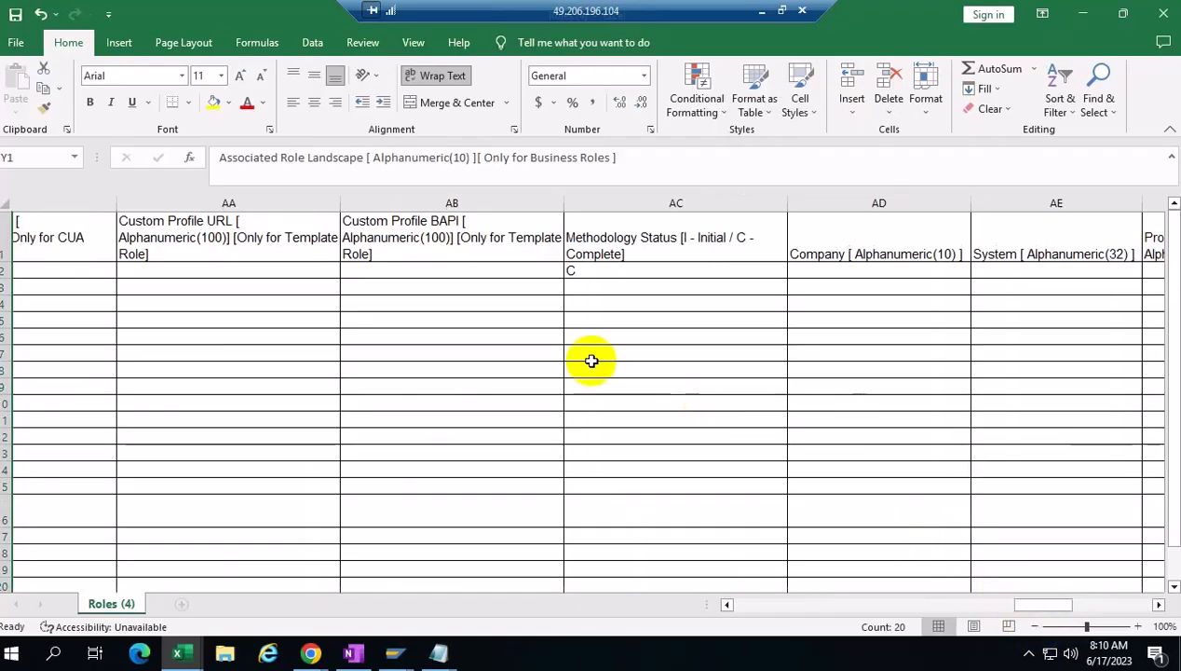
left_click(590, 269)
left_click(752, 606)
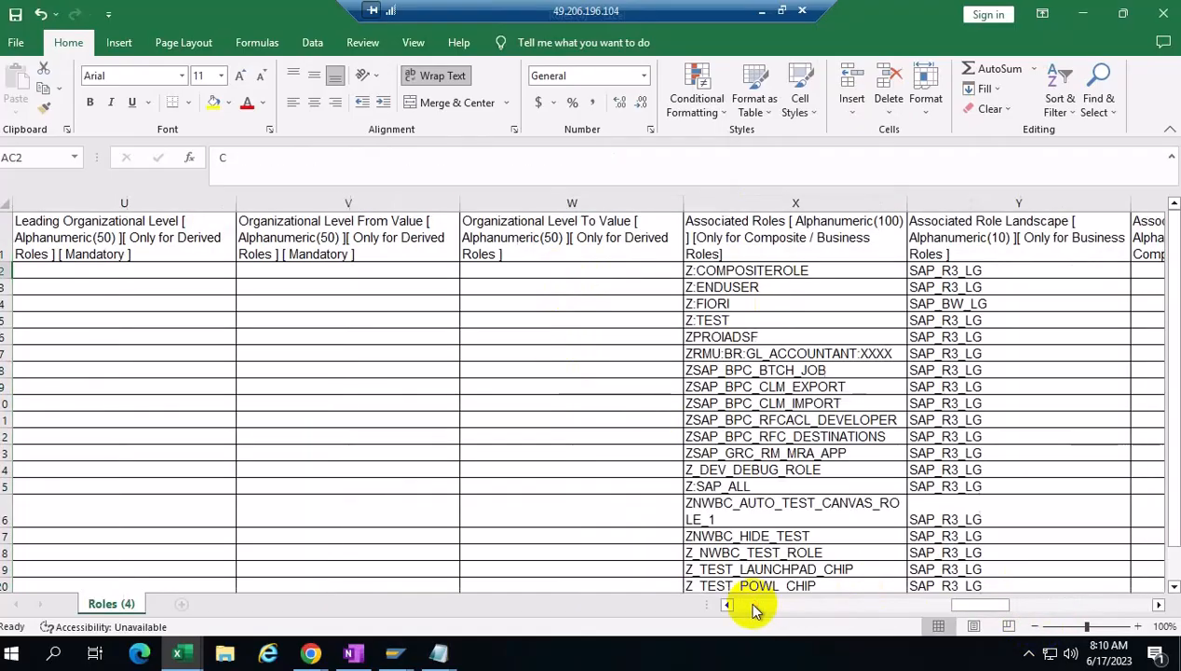
Copy the SAP_R3_LG landscape from Y3 to the Z:FIORI row in Y4, and save the workbook keeping its Web Page format
left_click(974, 286)
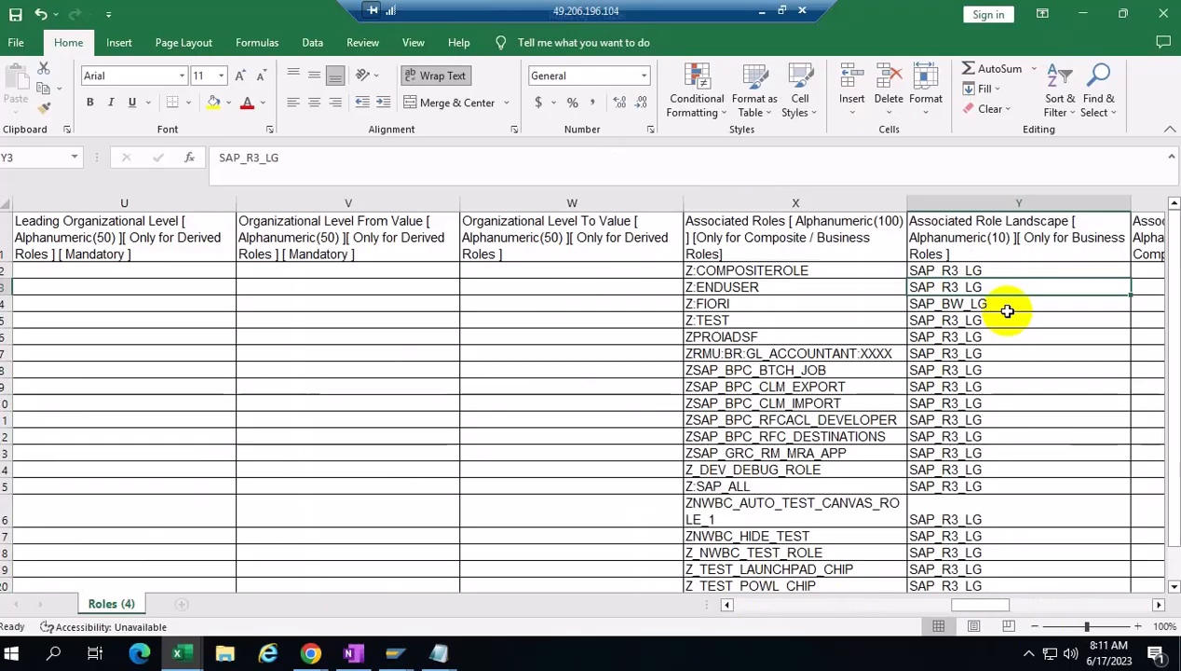
key("ctrl+c")
left_click(1005, 304)
key("ctrl+v")
left_click(1037, 405)
key("Escape")
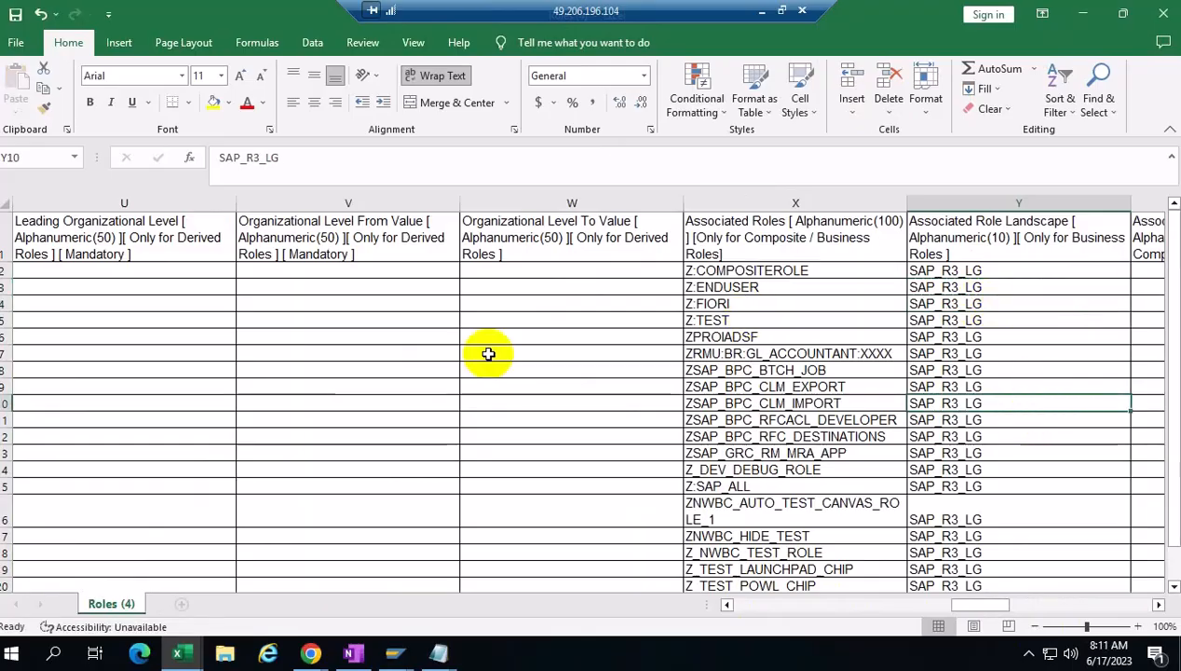
left_click(15, 13)
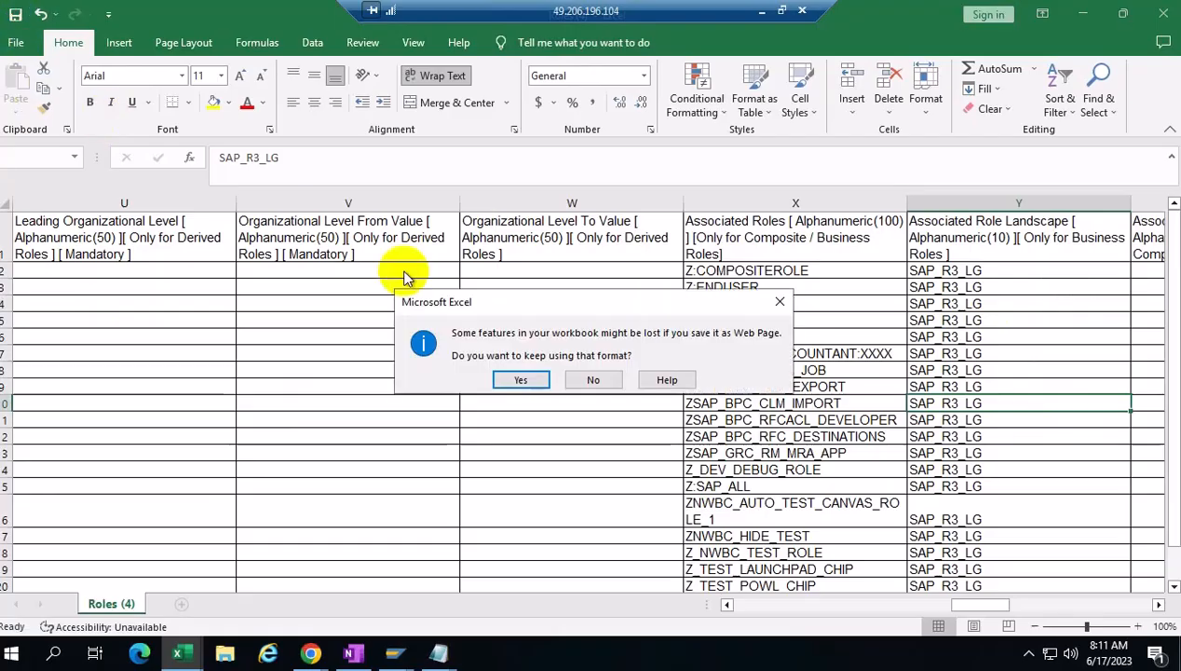
left_click(525, 377)
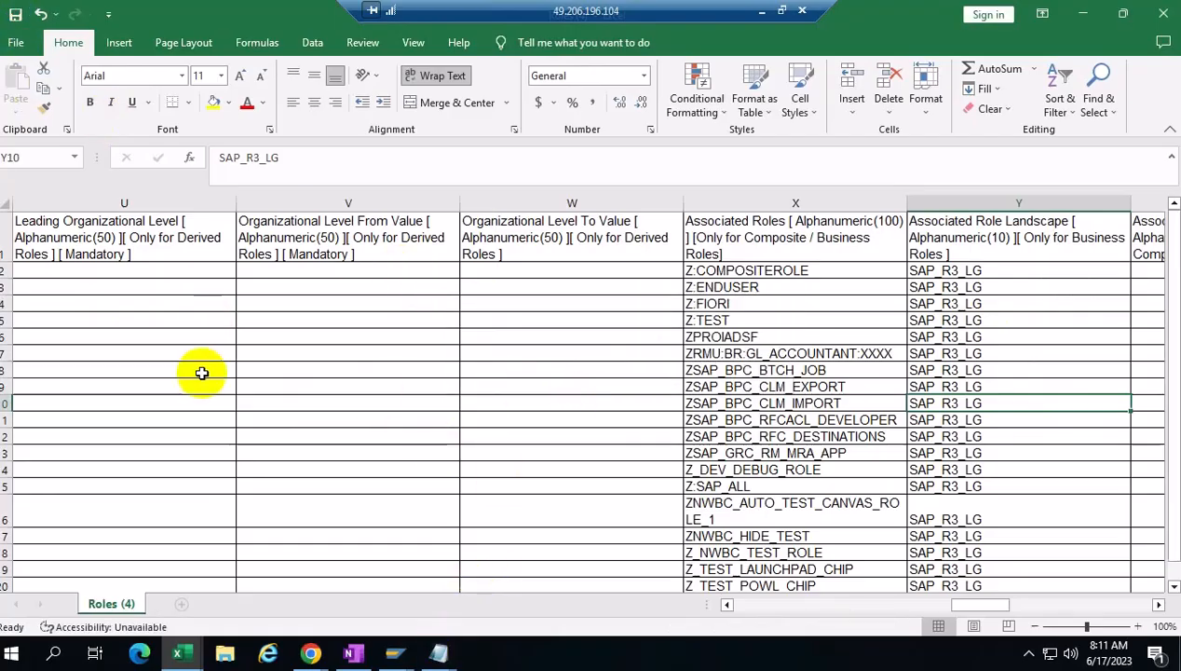
Copy the entire Roles (4) sheet and paste it into the empty Untitled Notepad document
left_click(729, 604)
left_click(741, 605)
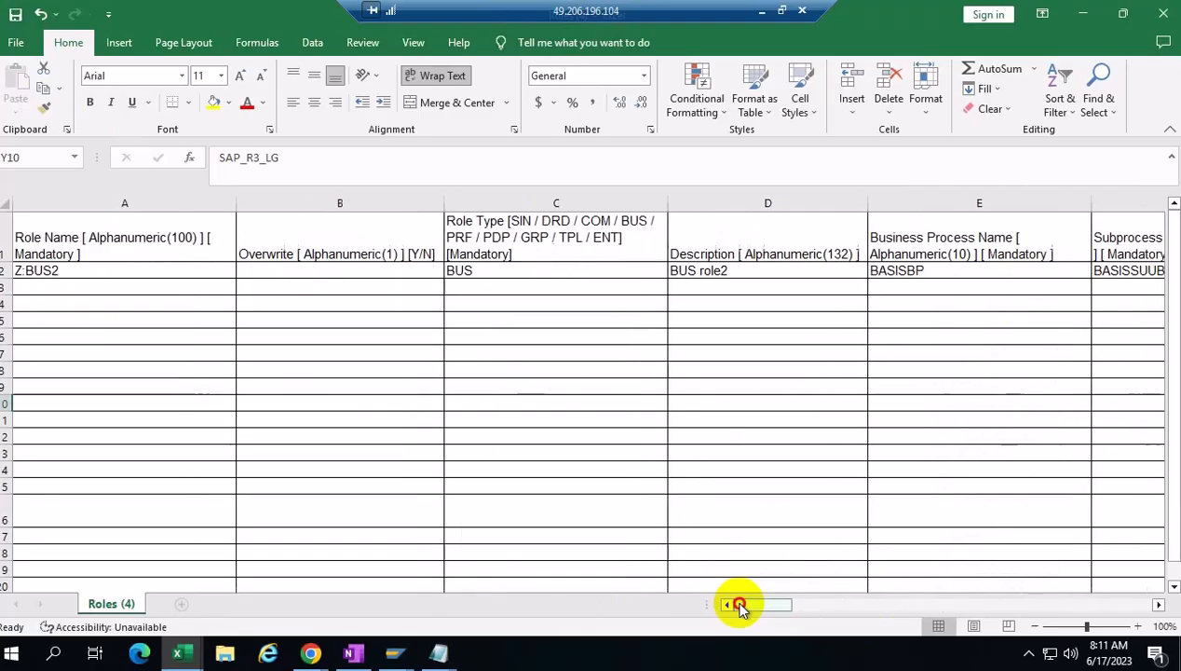
left_click(7, 197)
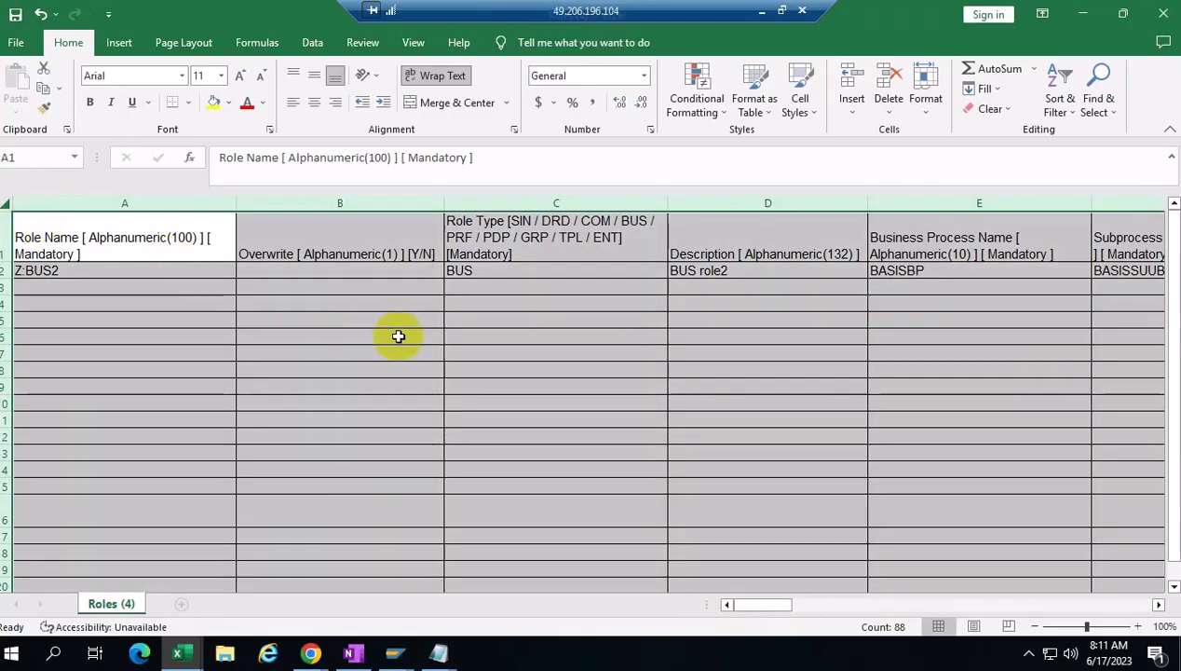
key("ctrl+c")
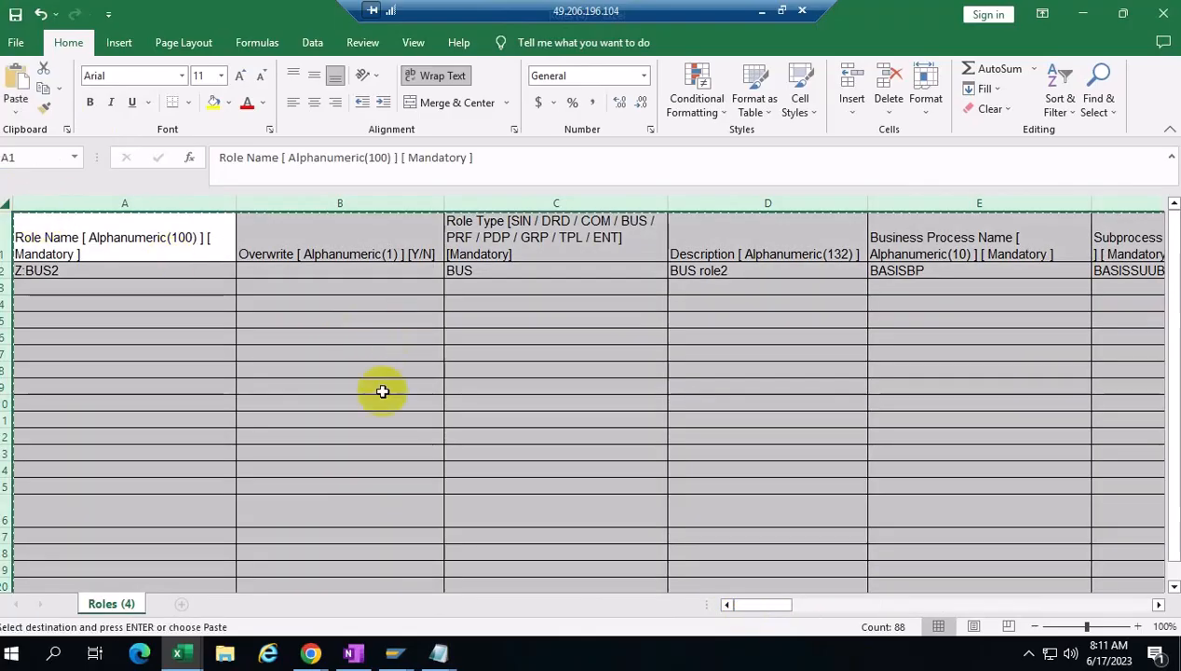
left_click(438, 652)
left_click(553, 568)
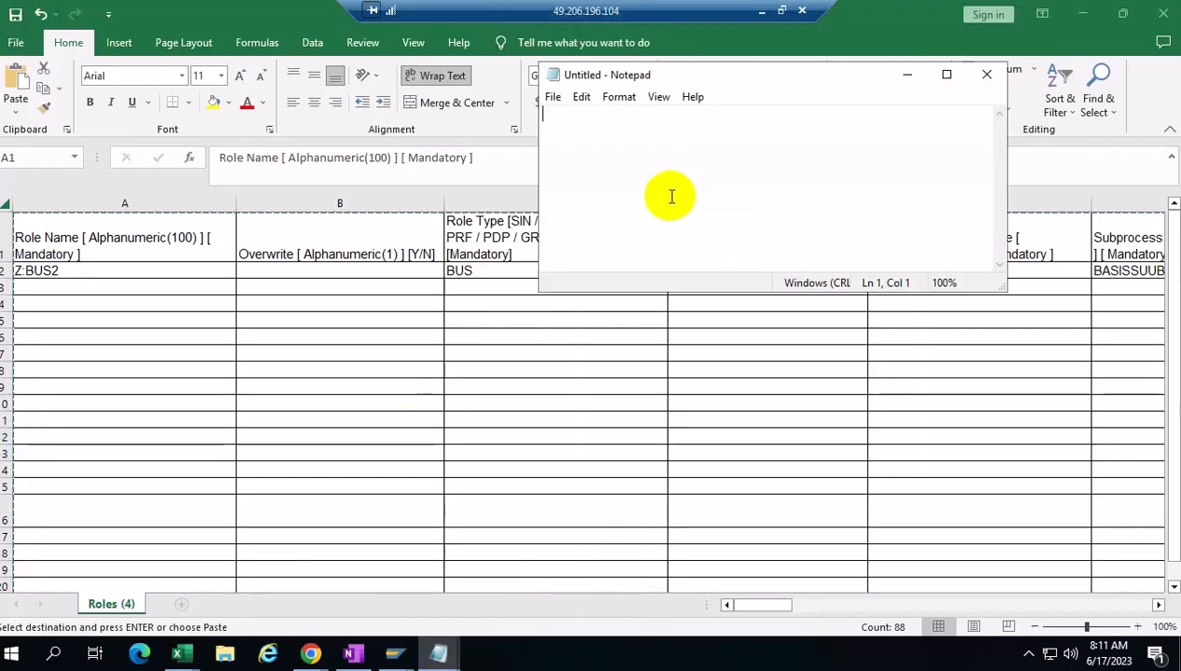
key("ctrl+v")
Save the Notepad document to the Desktop as the text file "bUSINESS ROLE"
left_click(552, 97)
left_click(587, 154)
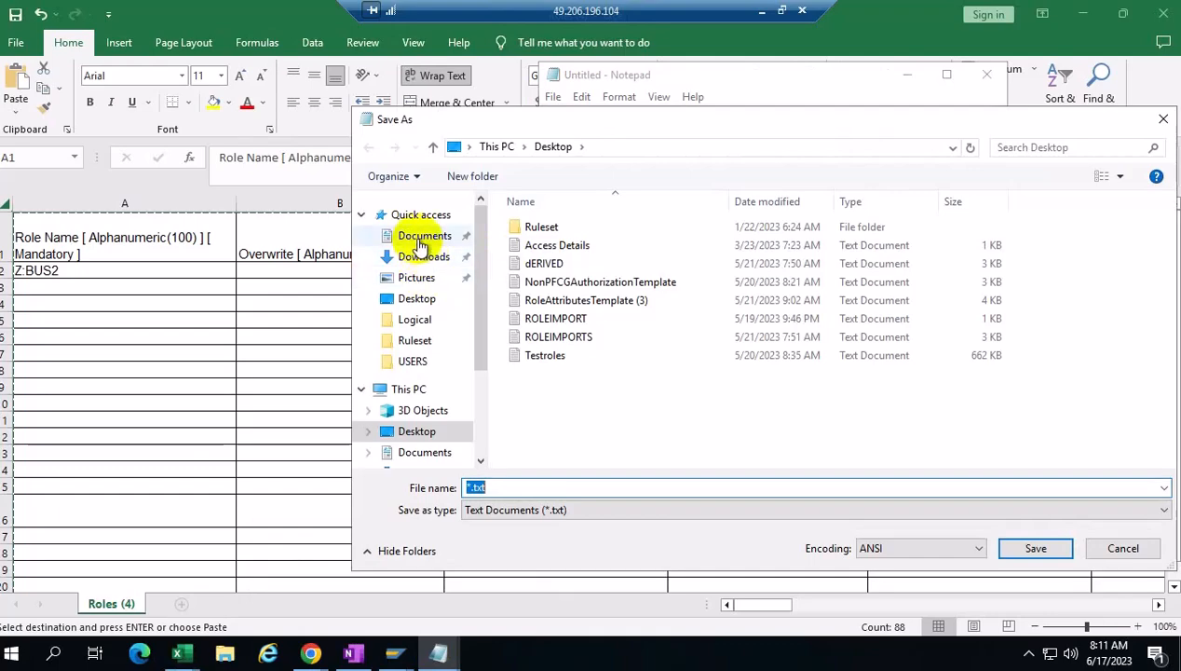
left_click(414, 298)
left_click(468, 488)
double_click(472, 487)
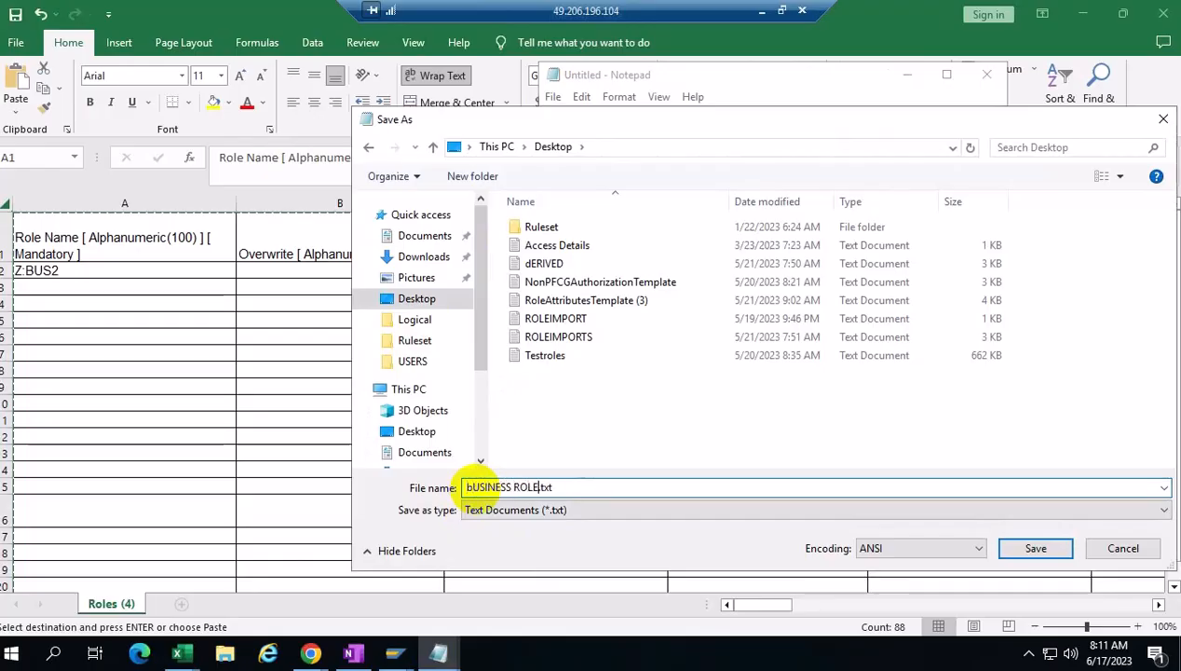
type("bUSINESS ROLE")
left_click(1028, 550)
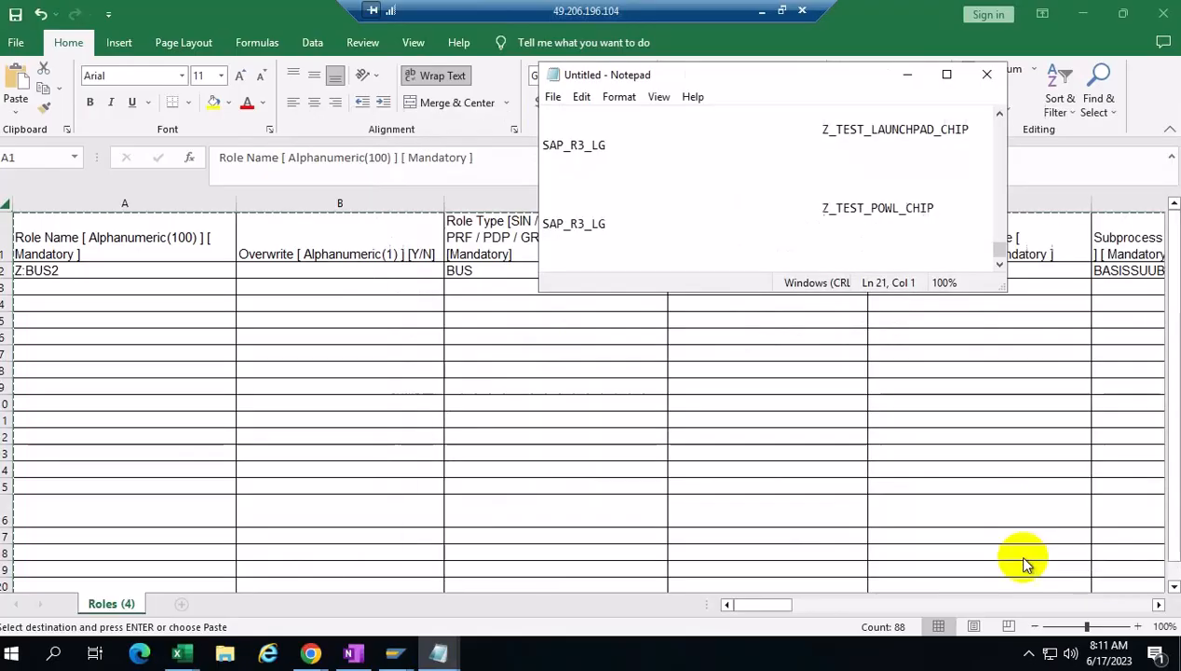
Bring up the open Google Chrome windows to switch to the SAP GRC pages
left_click(311, 652)
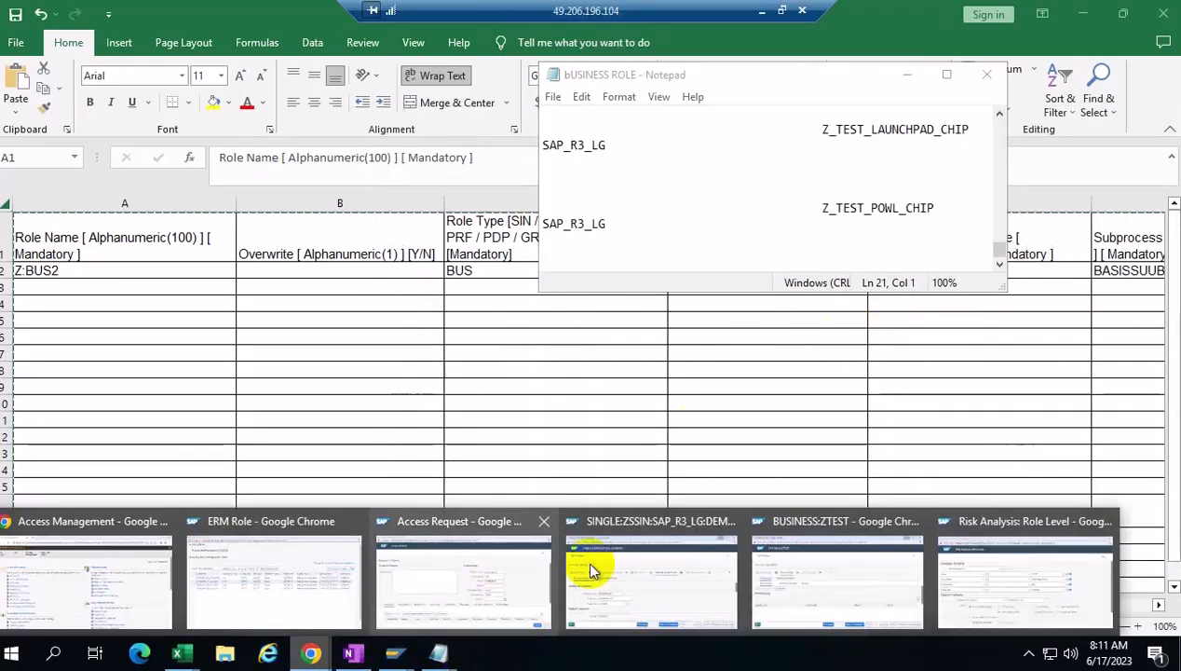
Close the leftover Risk Analysis, BUSINESS:ZTEST, SINGLE:ZSSIN, Access Request and ERM Role windows, discarding unsaved changes
left_click(1103, 520)
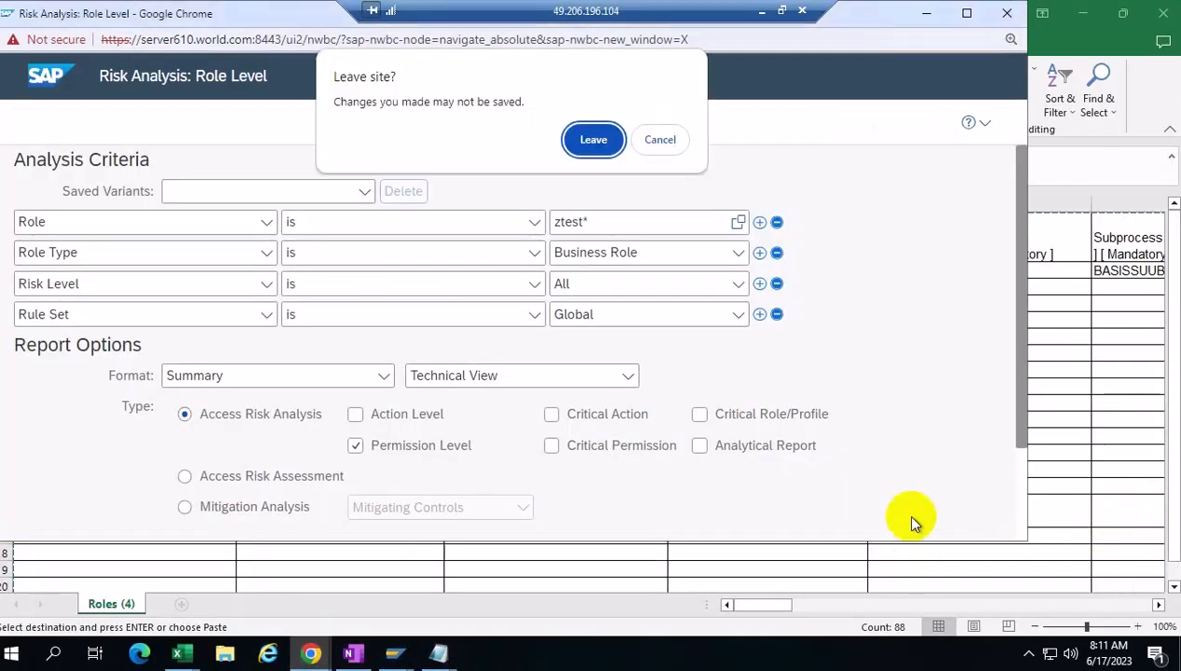
left_click(593, 139)
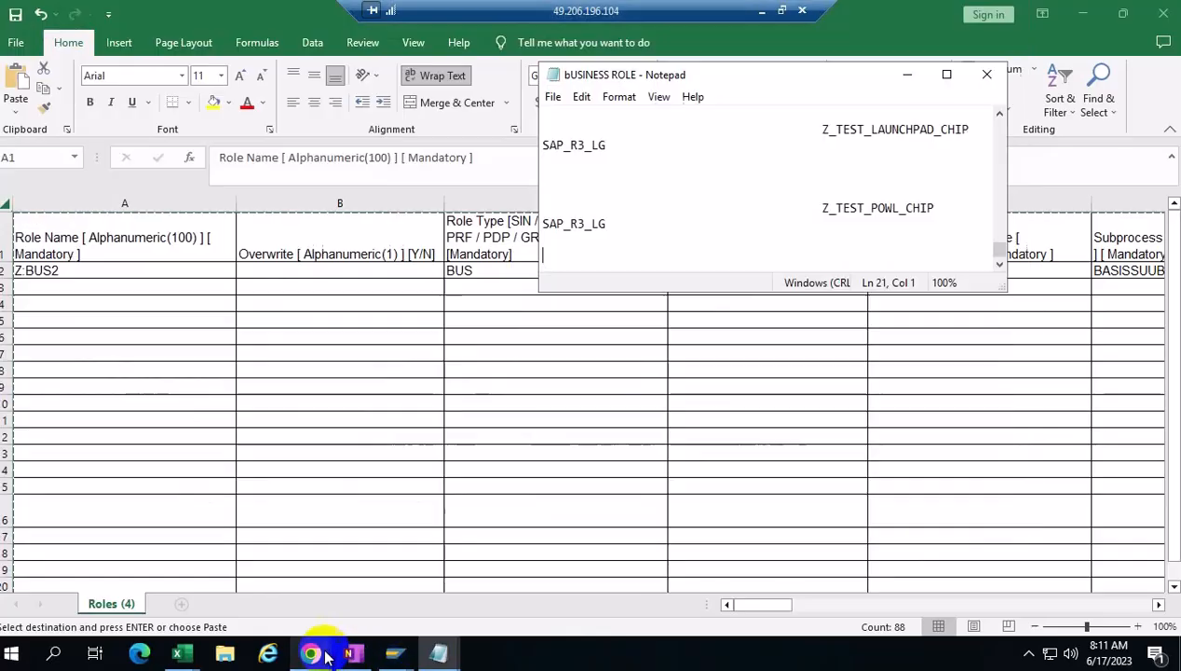
left_click(311, 652)
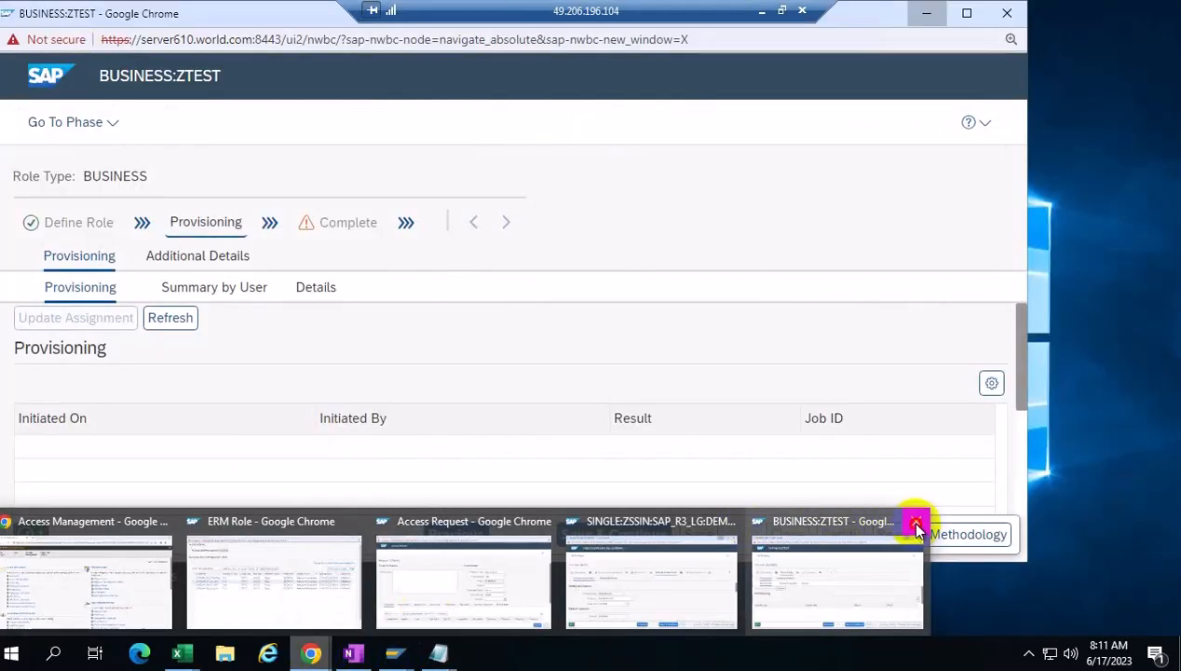
left_click(914, 521)
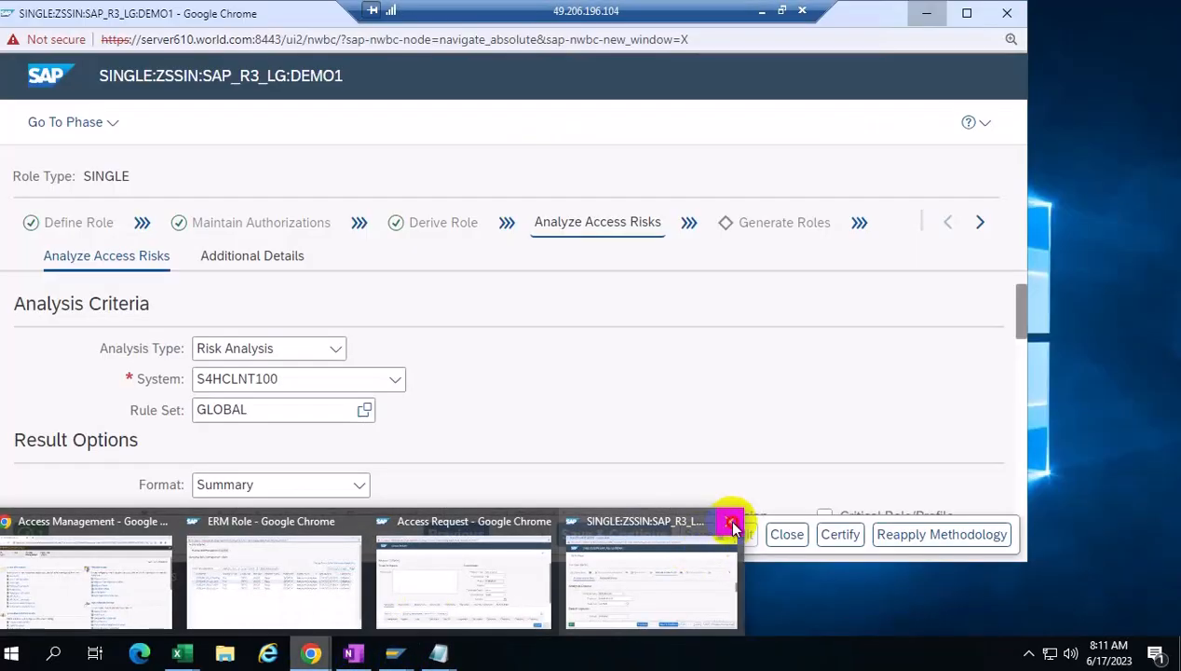
left_click(729, 521)
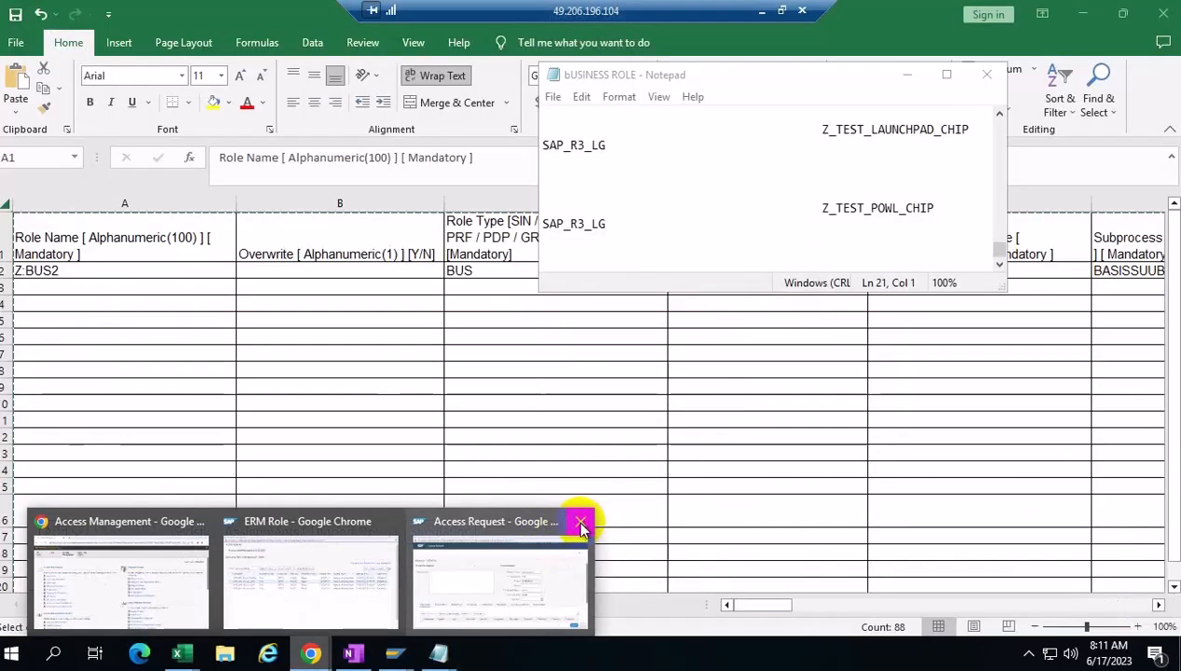
left_click(580, 522)
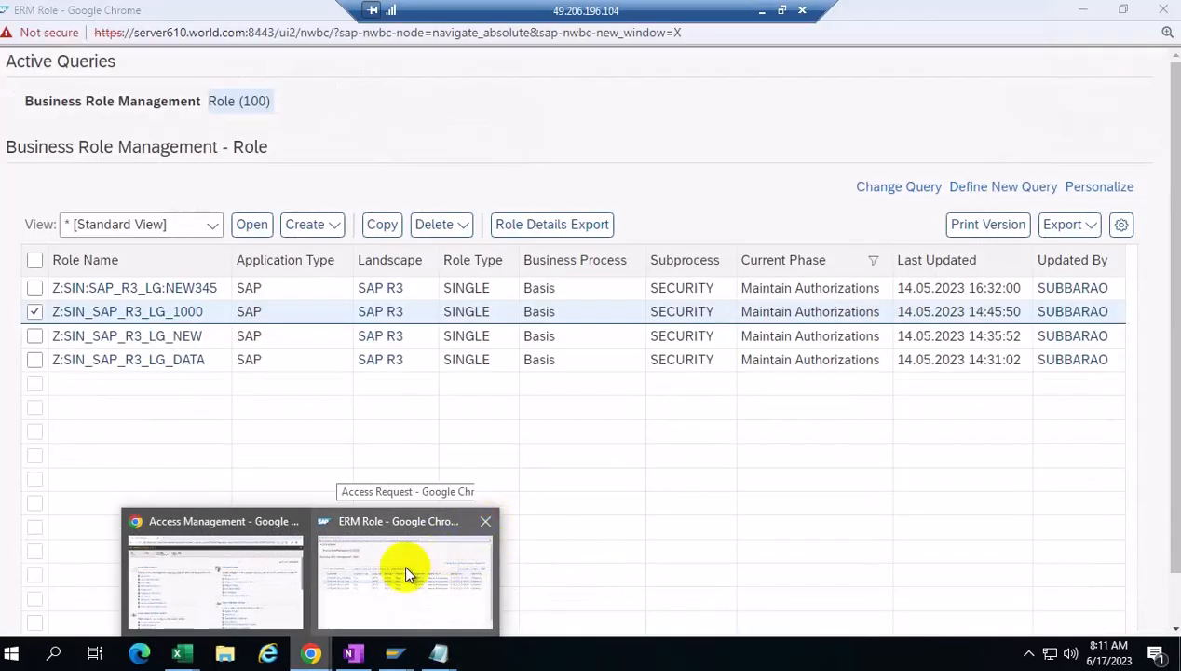
middle_click(405, 573)
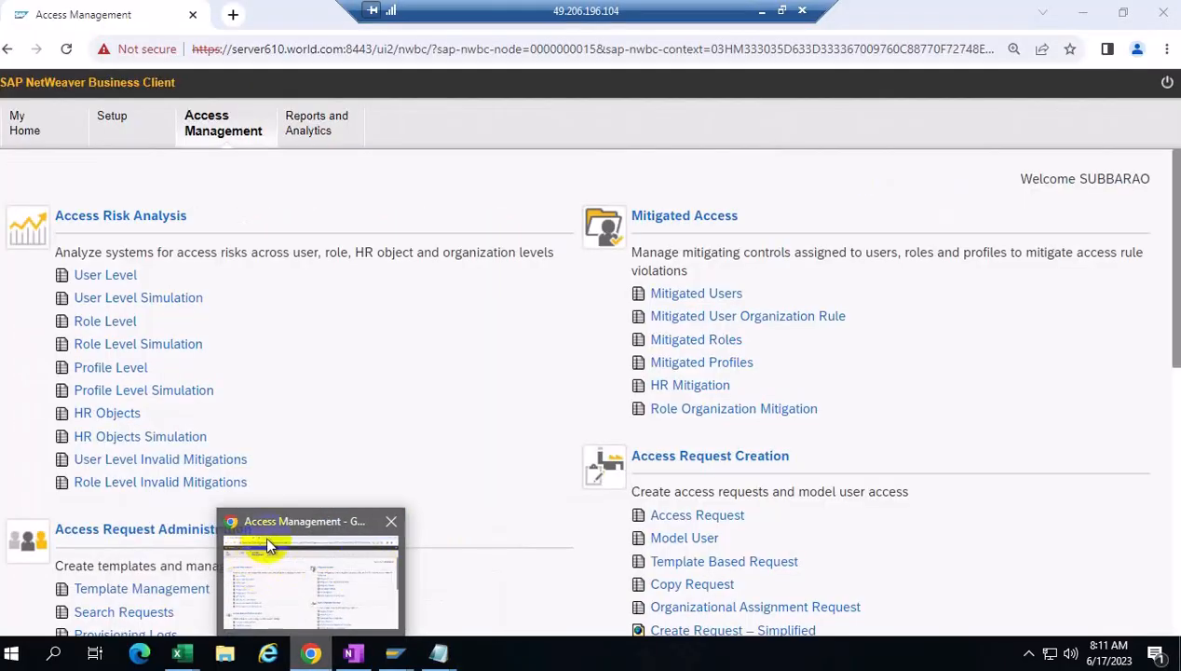
Reload the Access Management page and open Role Import from Role Mass Maintenance in a maximized window
left_click(66, 48)
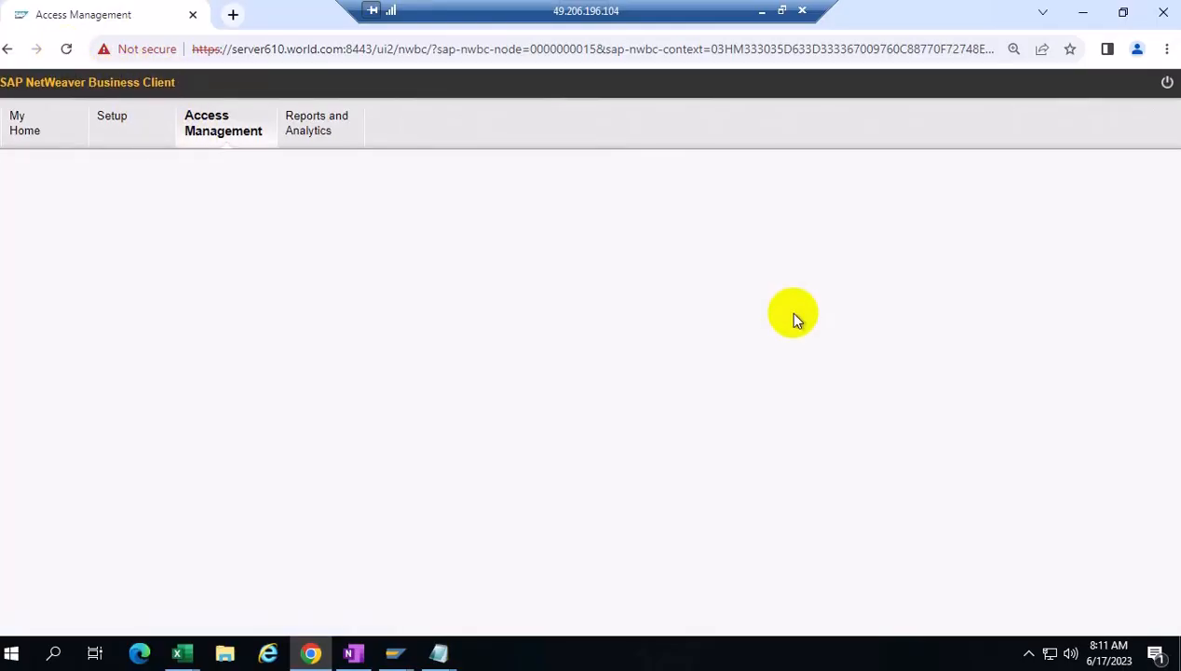
scroll(445, 425, "down", 5)
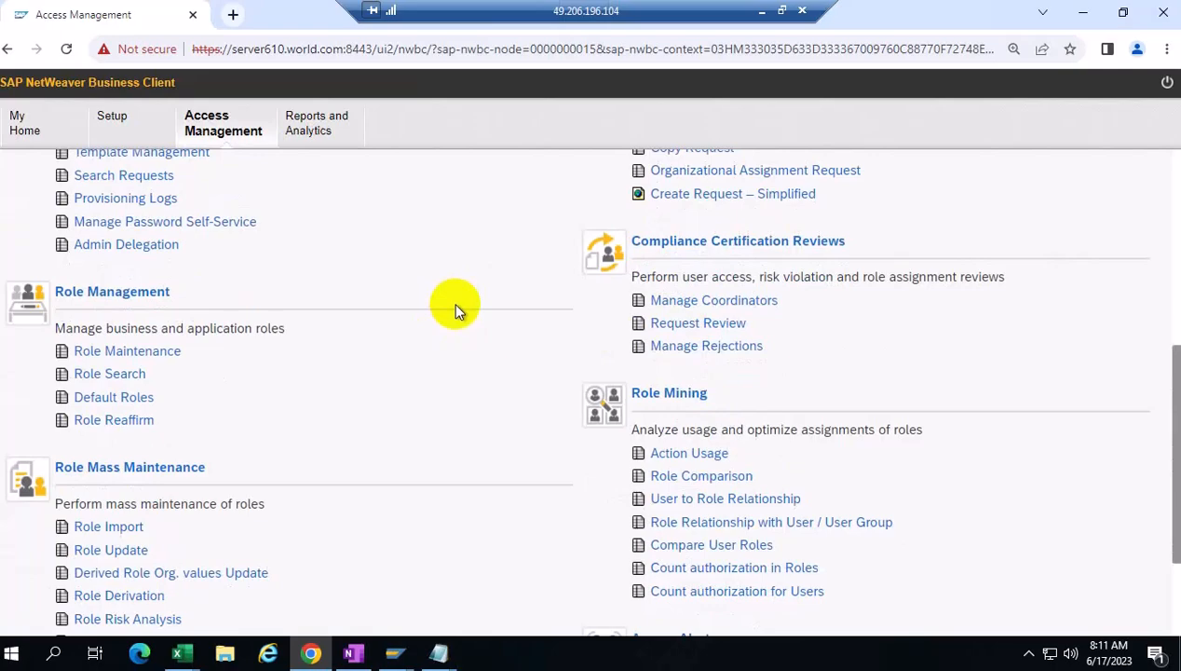
scroll(454, 307, "down", 2)
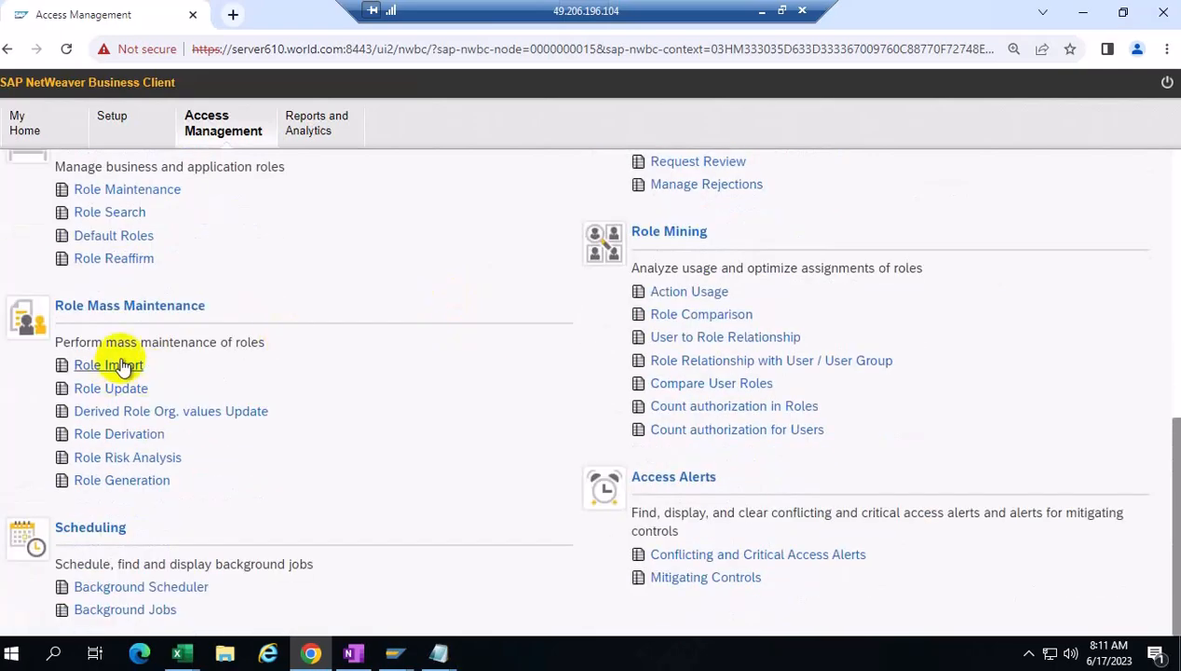
left_click(121, 364)
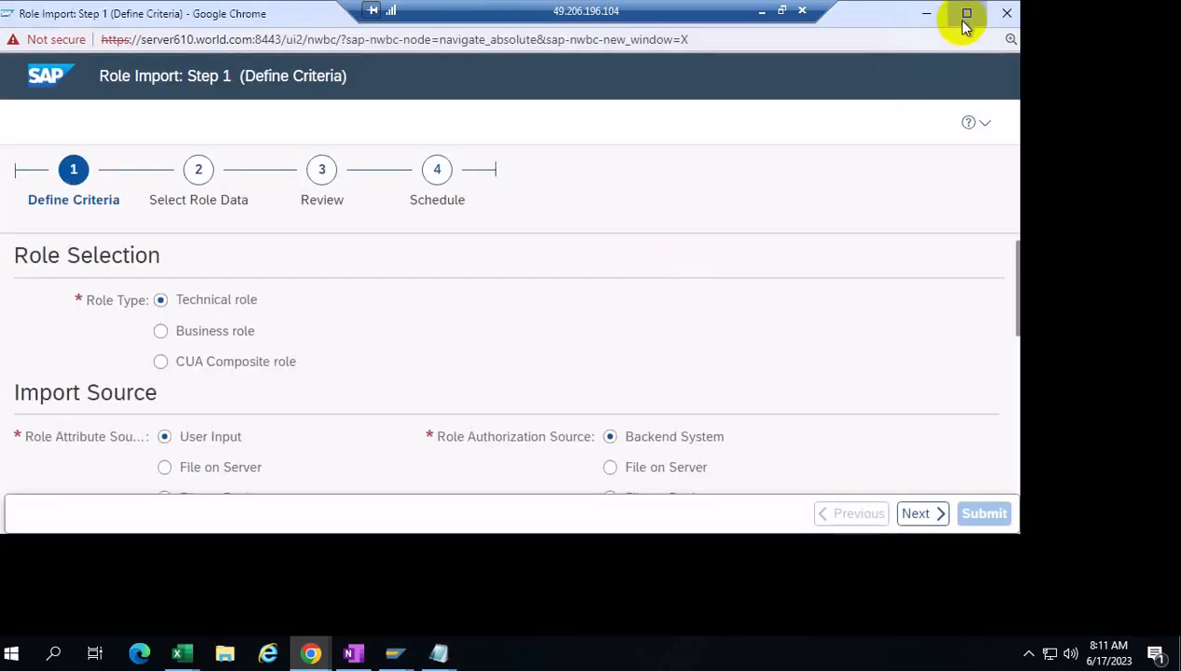
left_click(966, 15)
Choose Business role as the import's role type and set both Application Type and Landscape to Business Roles
left_click(154, 324)
scroll(668, 333, "down", 2)
scroll(652, 340, "up", 2)
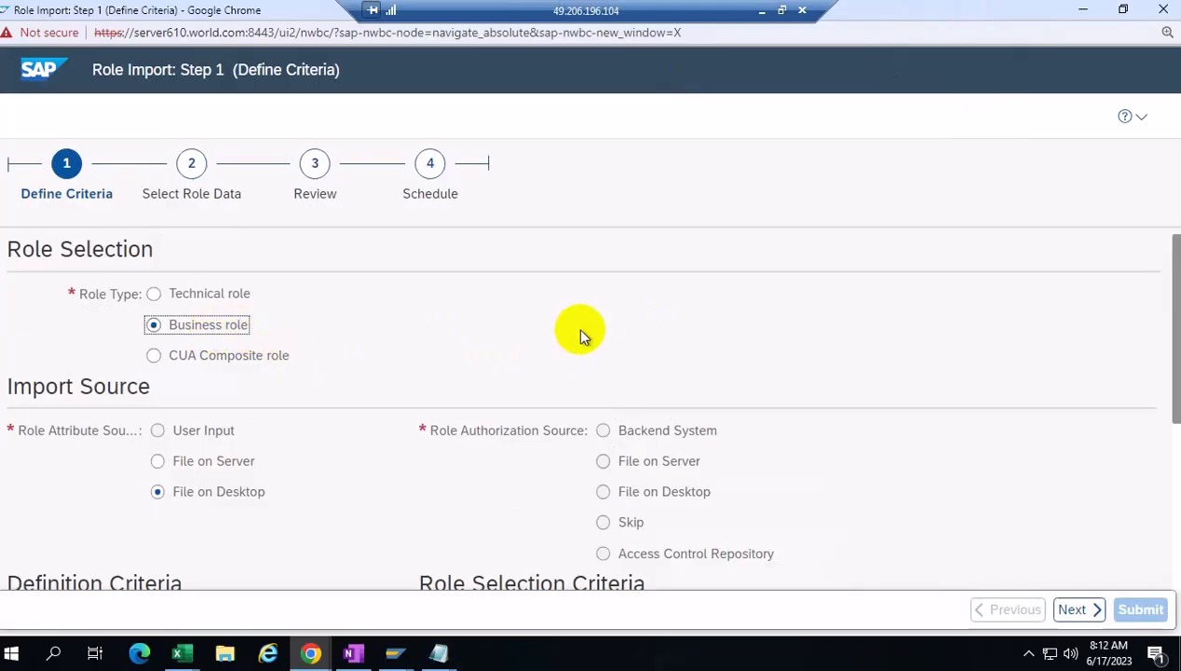
scroll(578, 332, "down", 3)
left_click(365, 367)
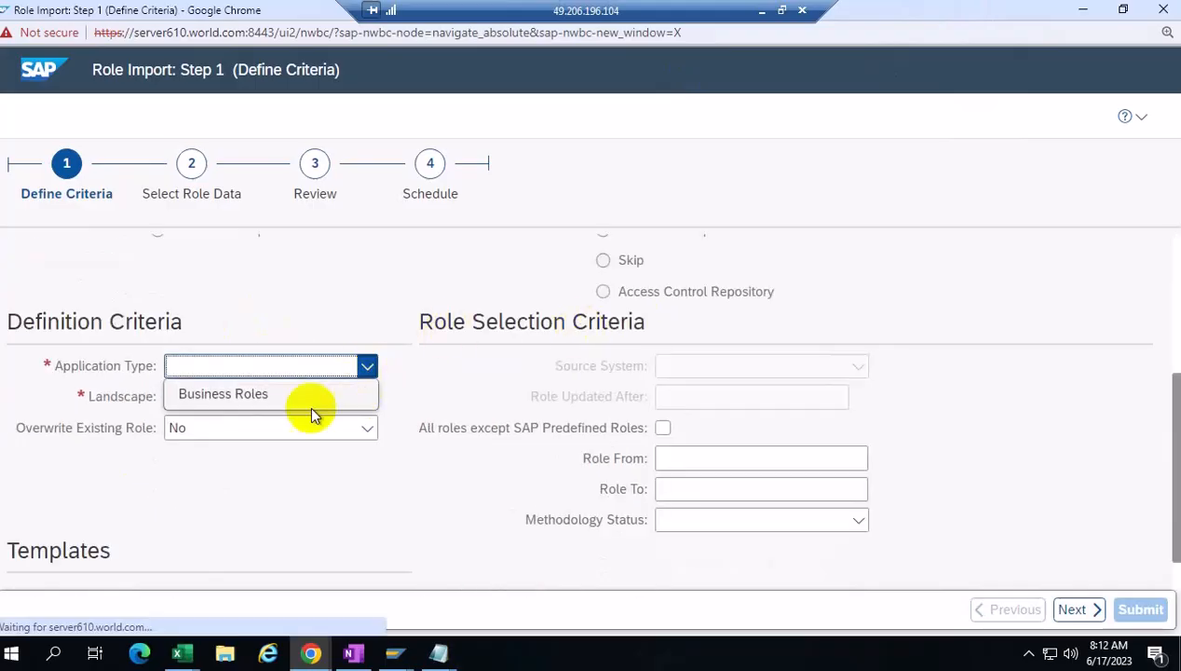
left_click(217, 394)
left_click(368, 396)
left_click(211, 427)
Set Overwrite Existing Role to Yes and the Methodology Status to Complete
left_click(368, 429)
left_click(244, 456)
left_click(853, 523)
left_click(694, 550)
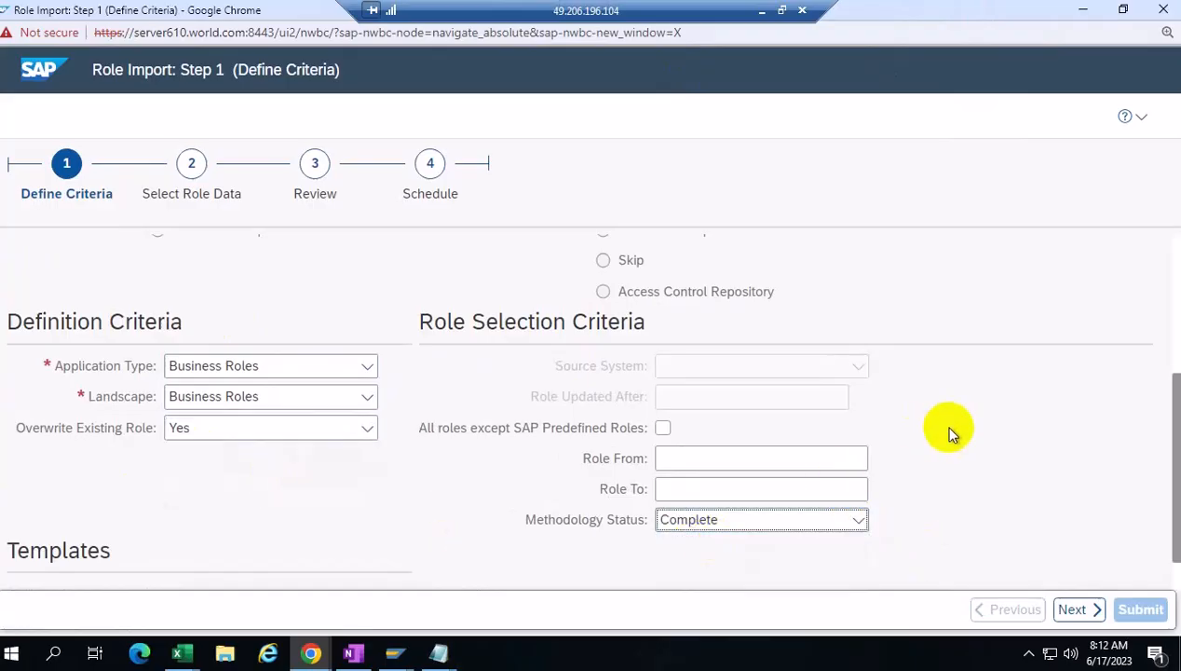
scroll(946, 431, "up", 1)
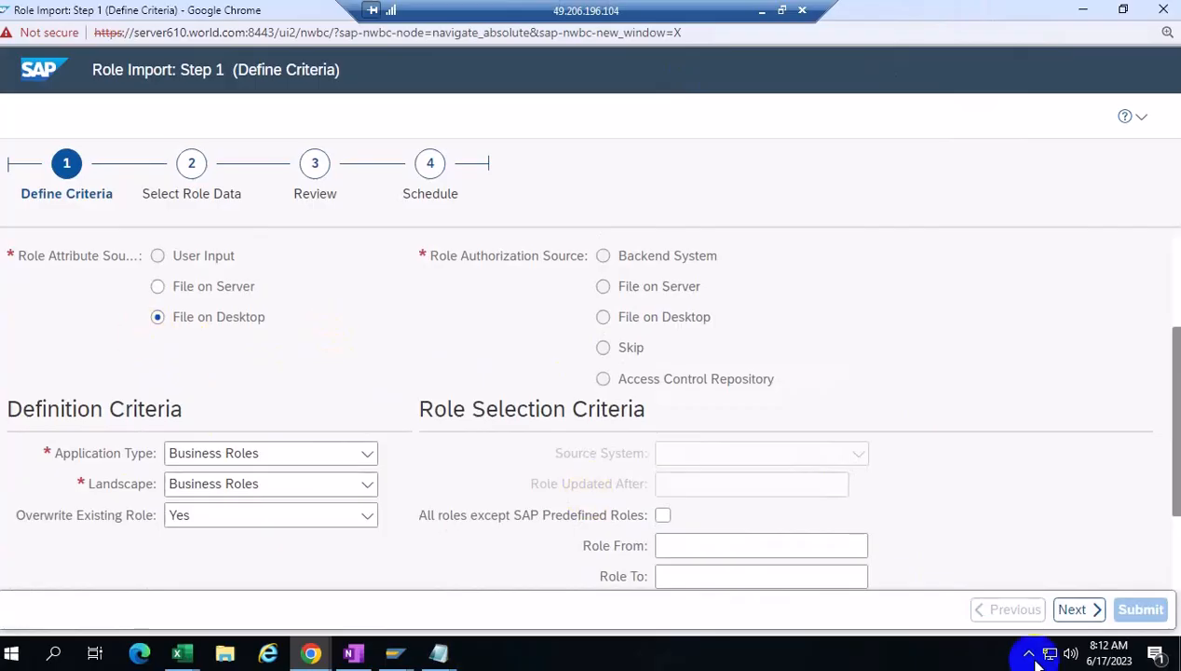
Proceed to role data selection and upload bUSINESS ROLE.txt from the Desktop as the role attributes source
left_click(1071, 609)
left_click(422, 310)
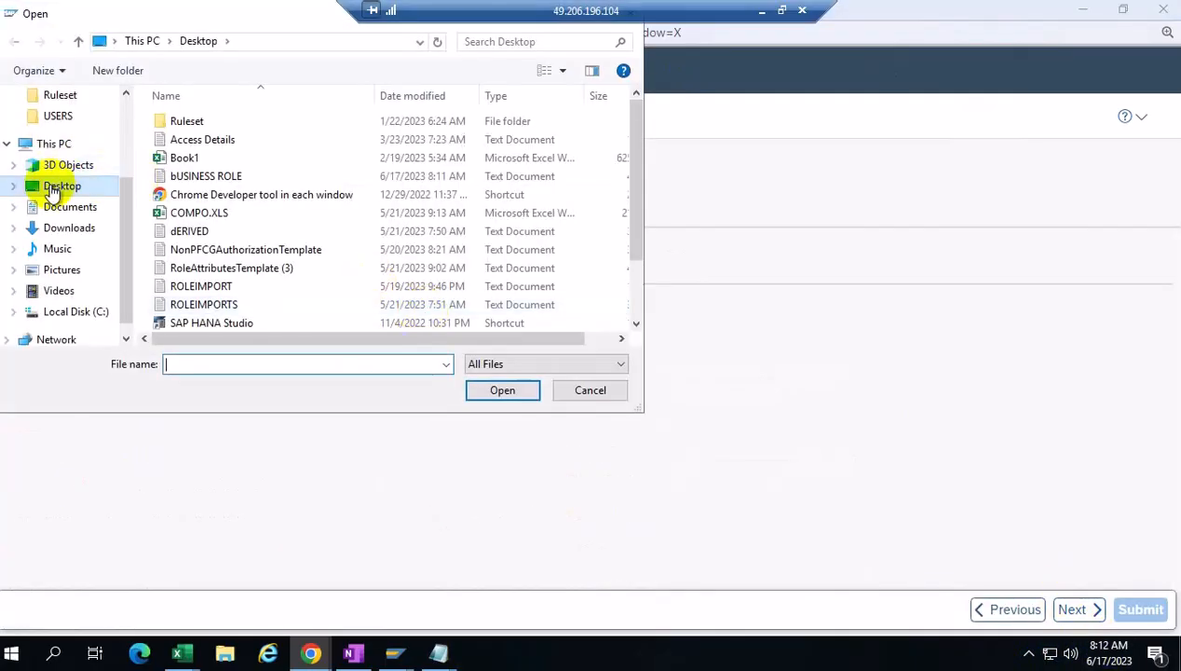
left_click(228, 176)
left_click(502, 389)
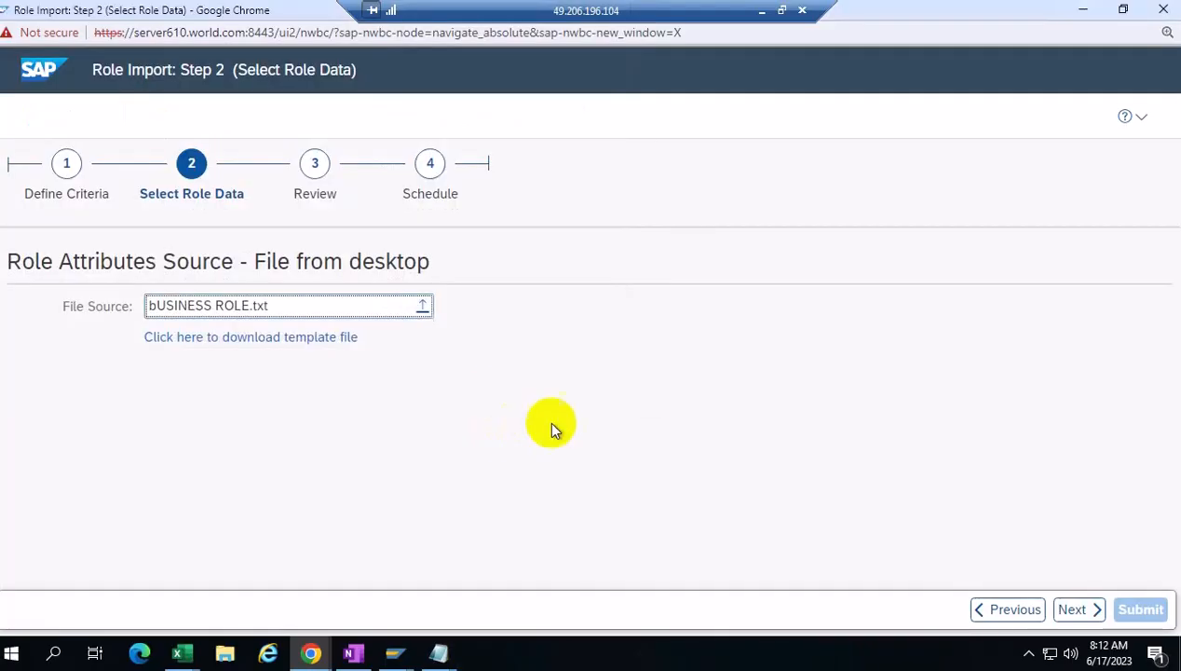
Choose to preview all roles in the review stage and submit the role import in the foreground
left_click(1077, 611)
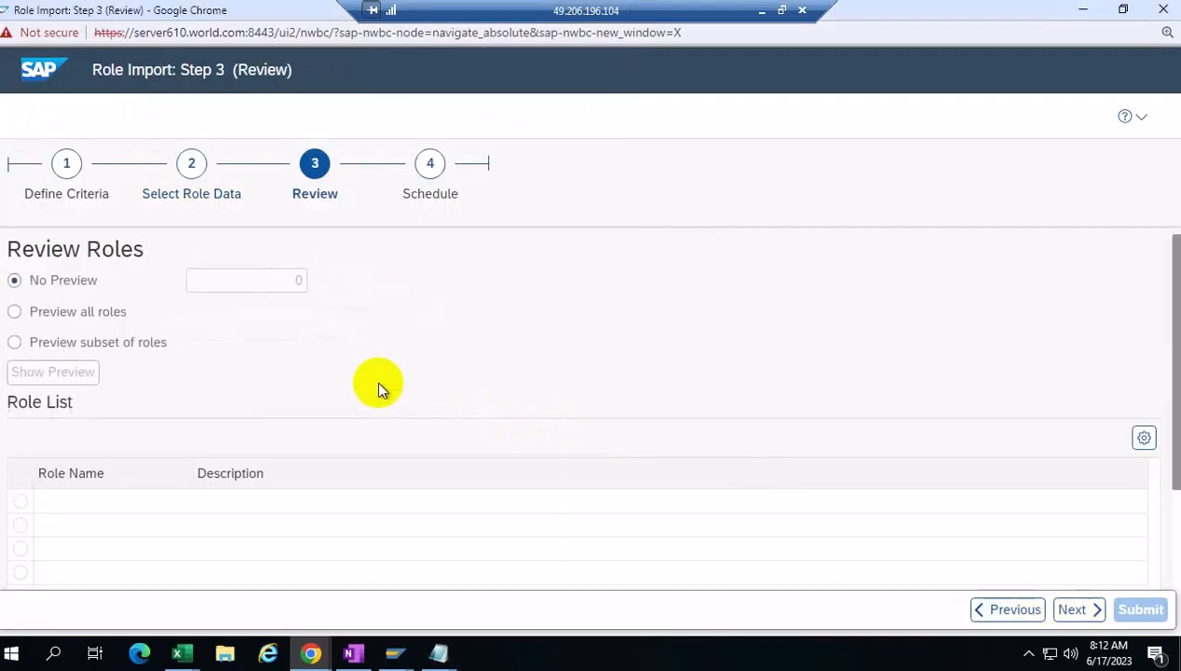
left_click(20, 313)
left_click(1074, 610)
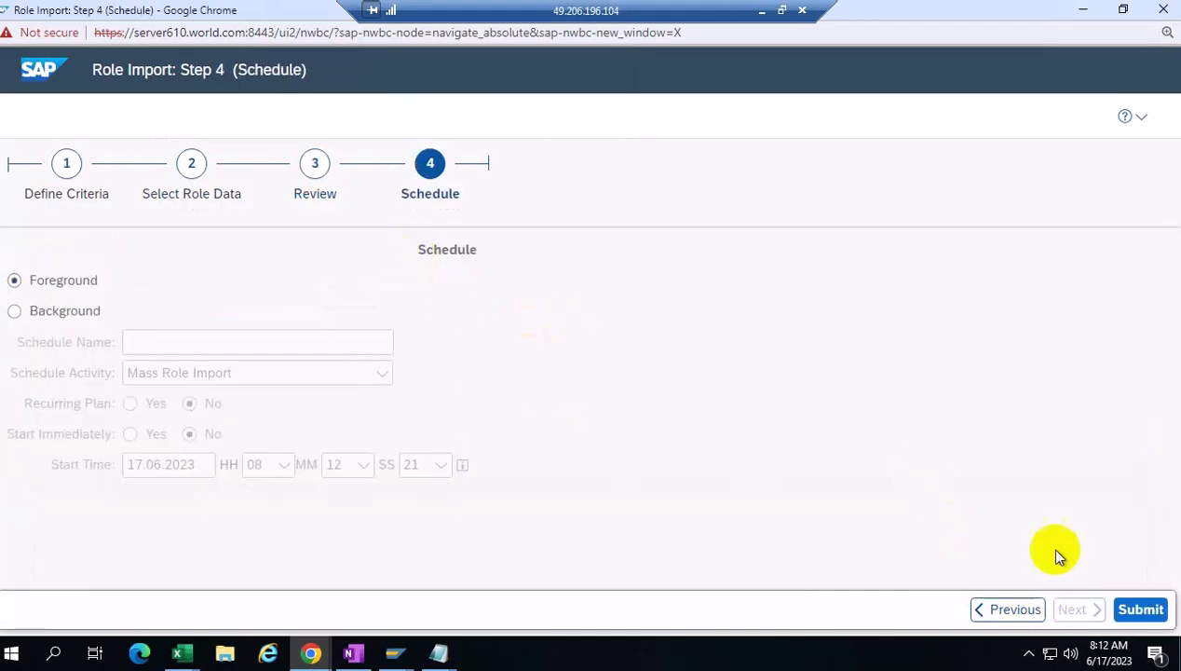
left_click(1140, 609)
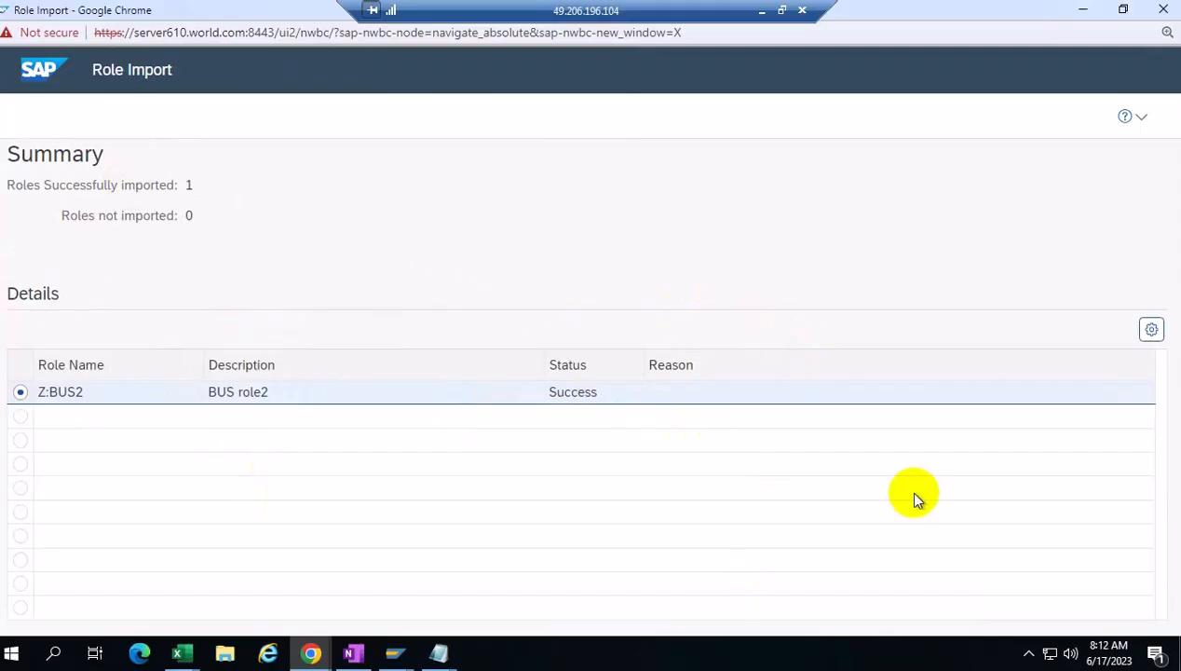
Minimize the import summary and switch to Excel to check the Z:BUS2 entry in the Roles (4) sheet
left_click(1083, 10)
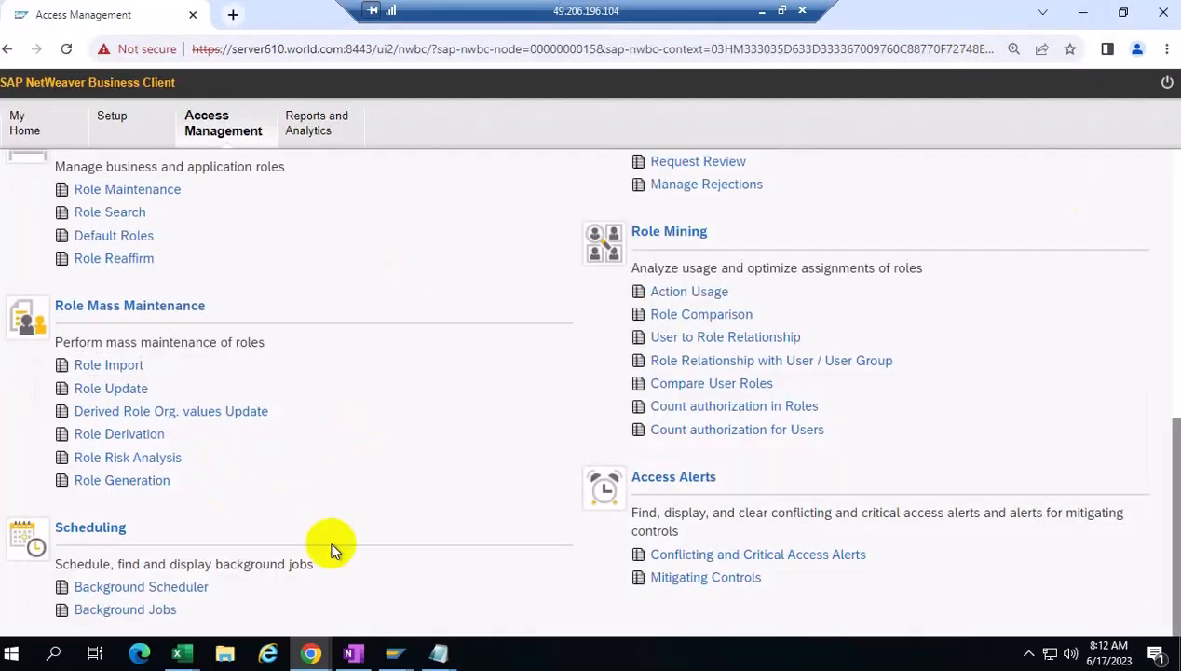
left_click(181, 653)
left_click(141, 580)
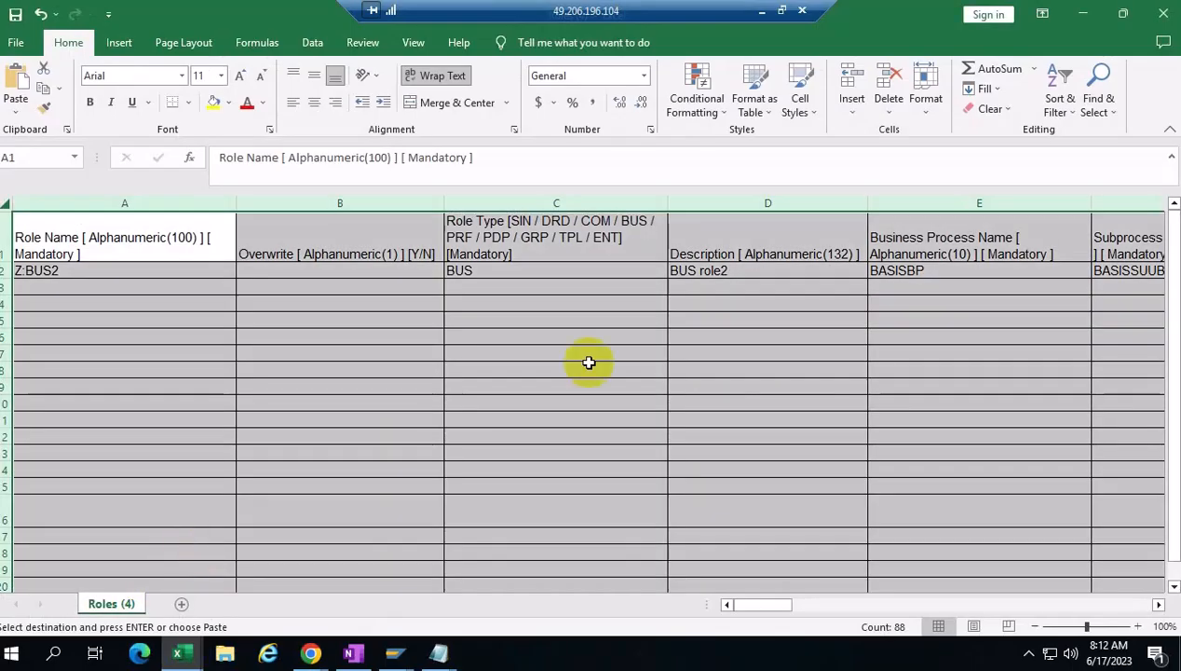
Return to the Access Management page in Chrome and try to open the role list through Role Maintenance
left_click(309, 653)
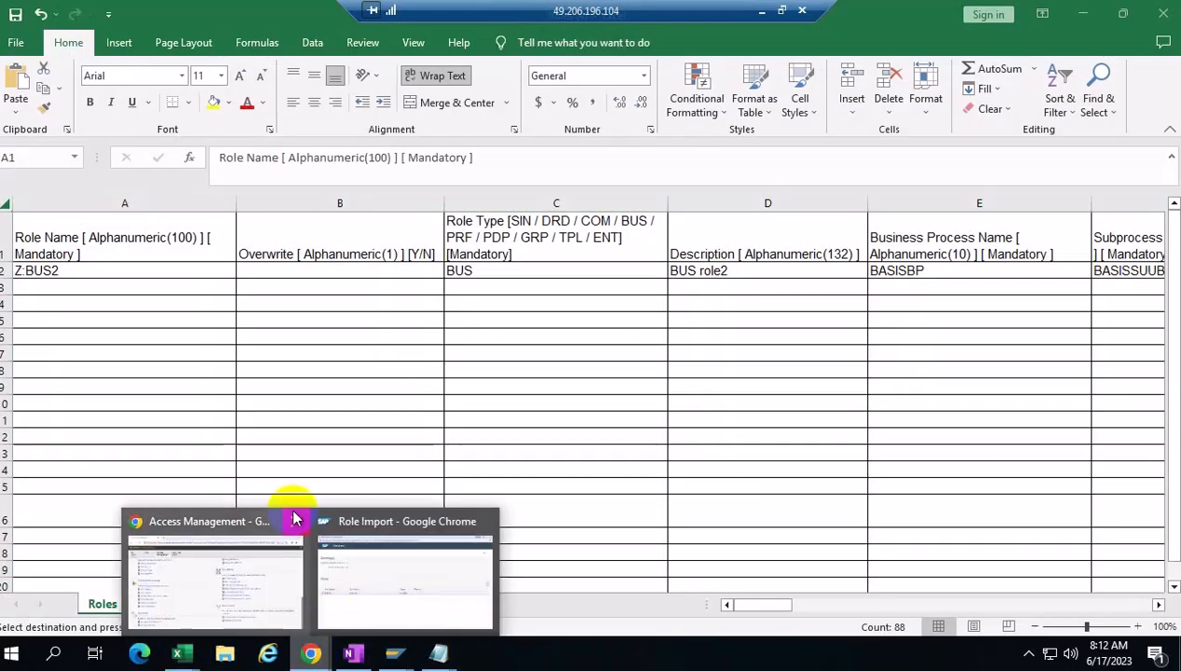
left_click(211, 575)
left_click(150, 190)
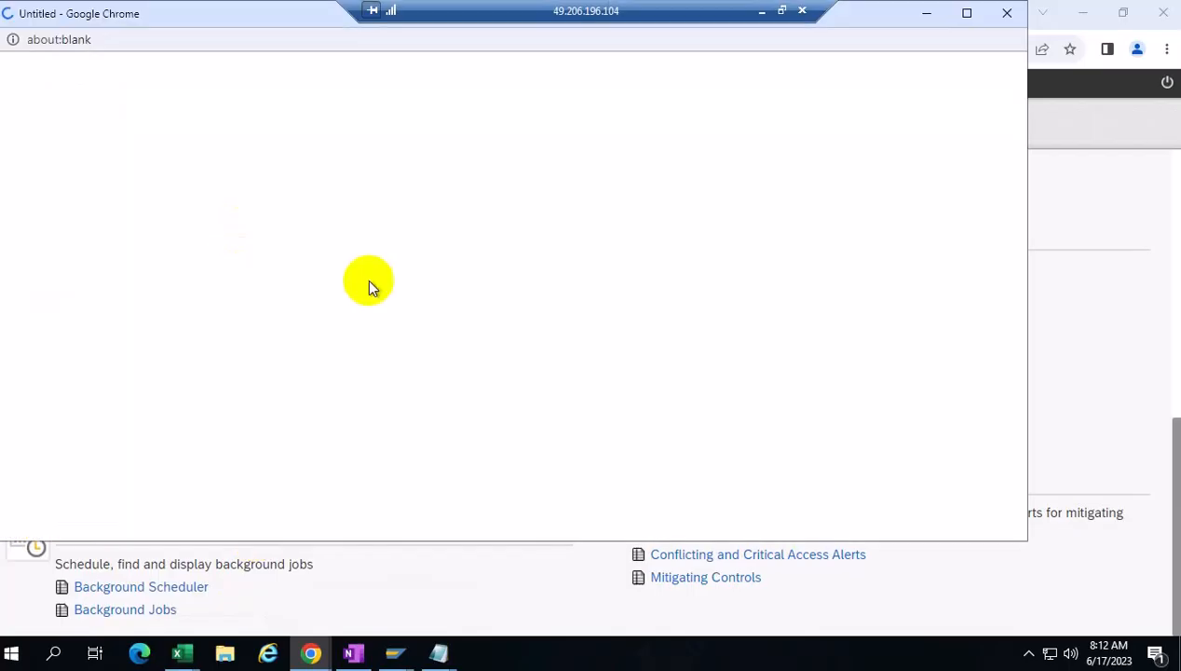
left_click(965, 13)
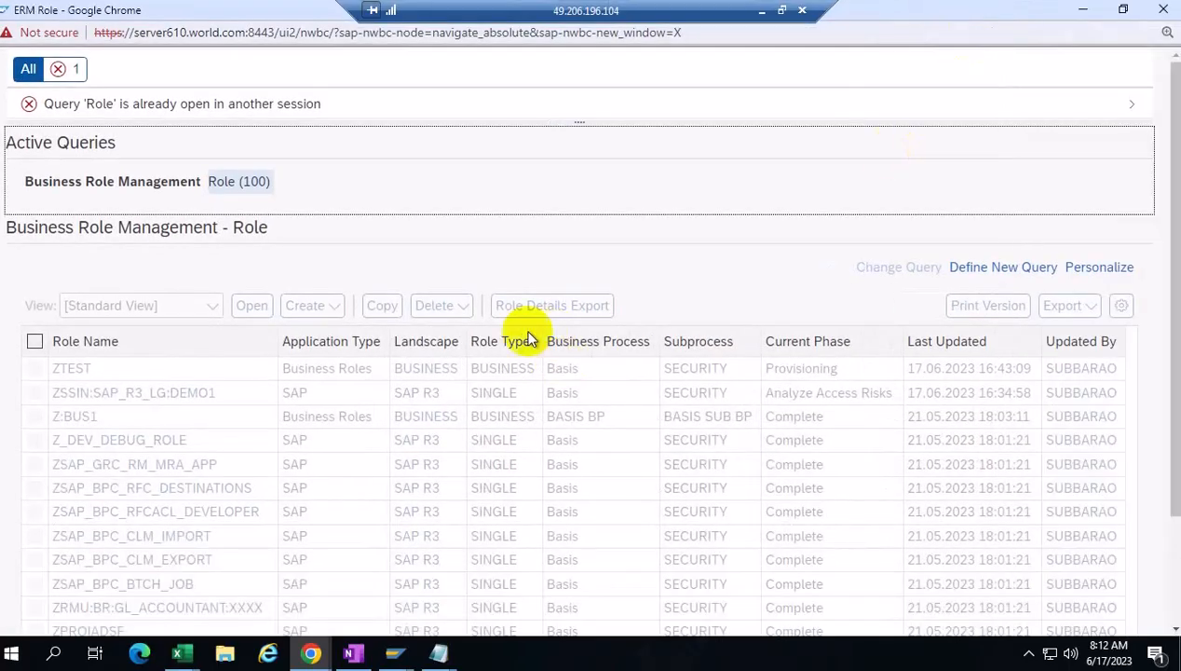
Close the ERM Role and Role Import windows, leaving only the Access Management page
left_click(311, 653)
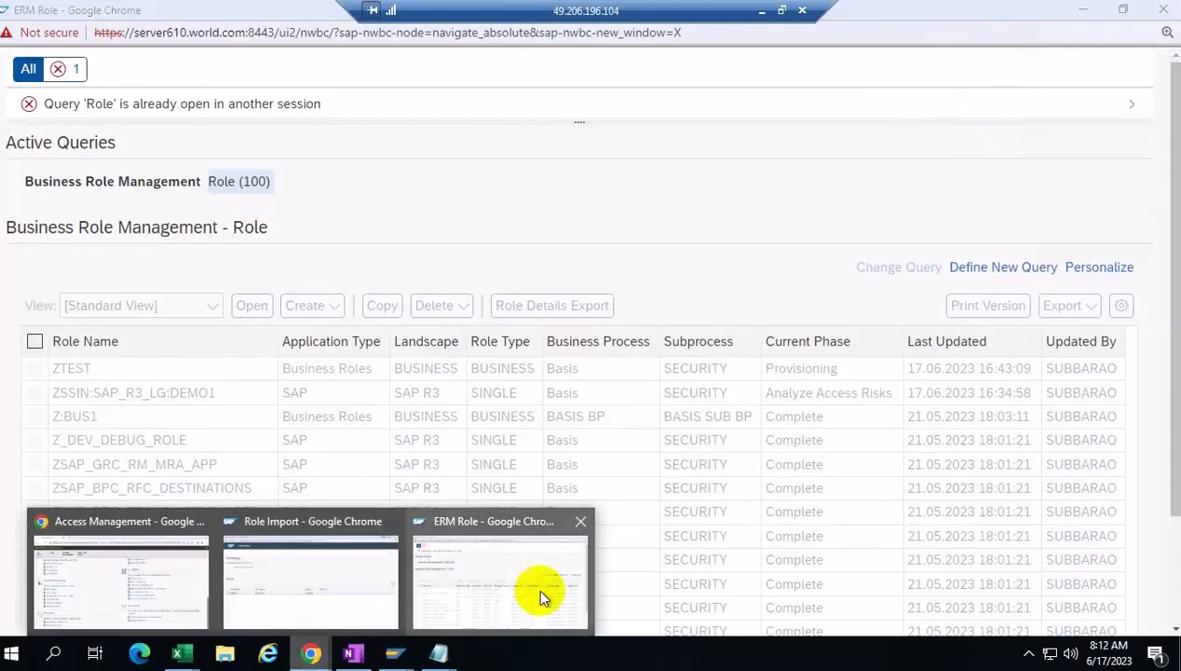
left_click(580, 520)
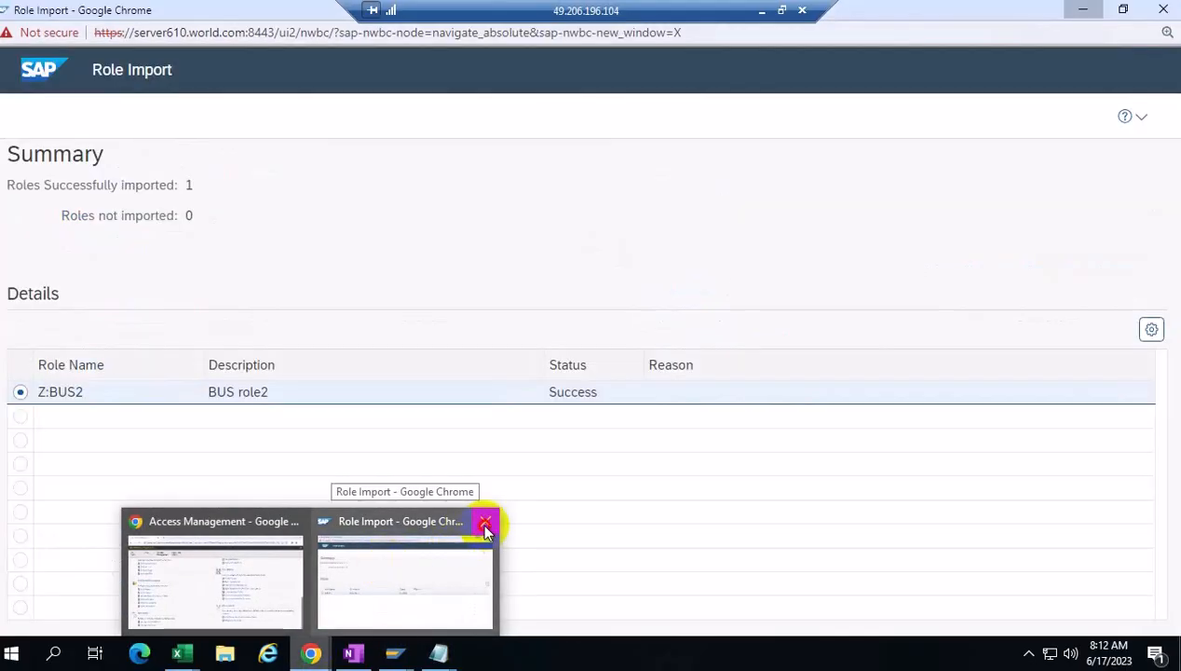
left_click(485, 524)
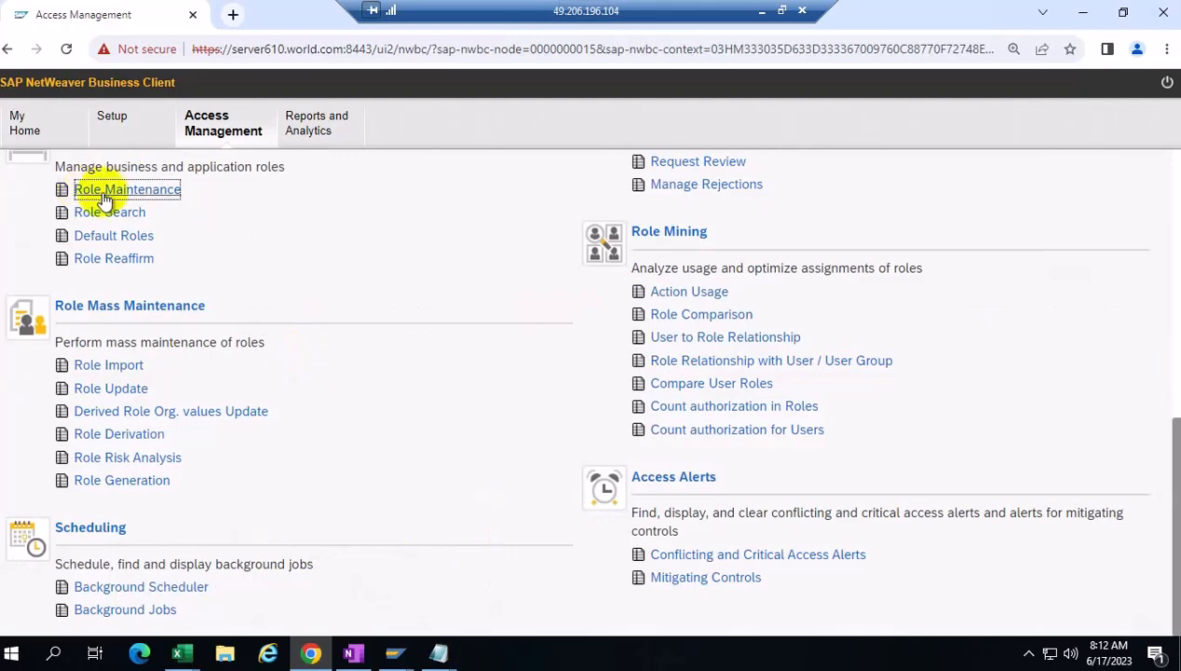
Try opening Role Maintenance once more, then close its ERM Role window
left_click(105, 190)
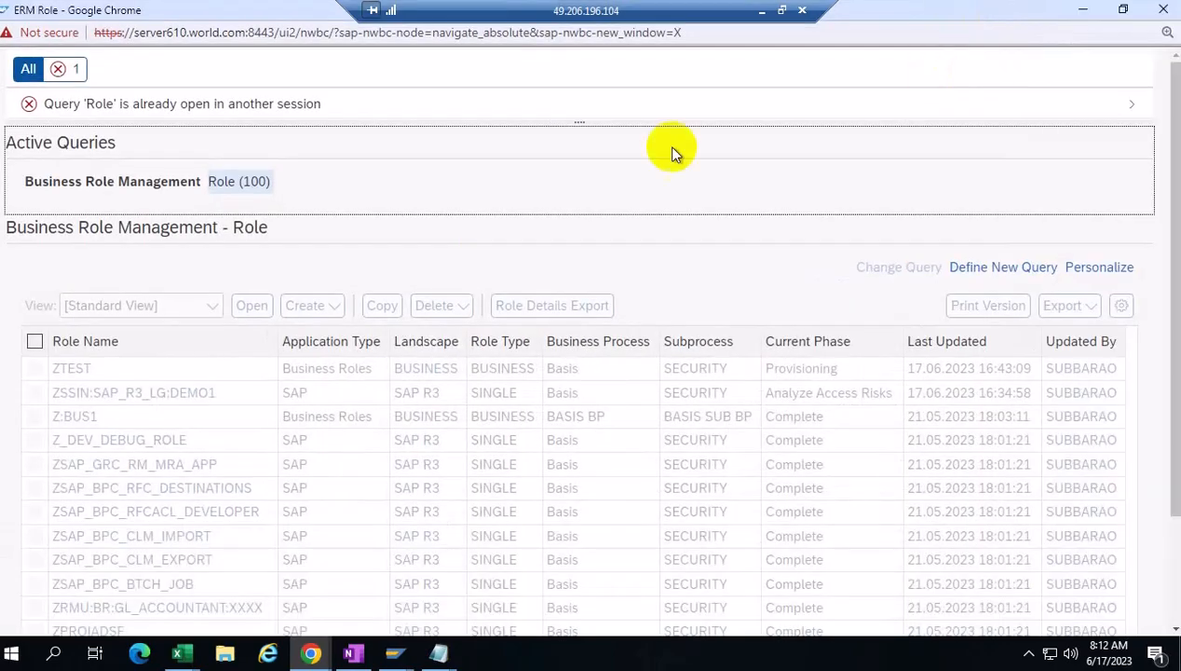
left_click(309, 655)
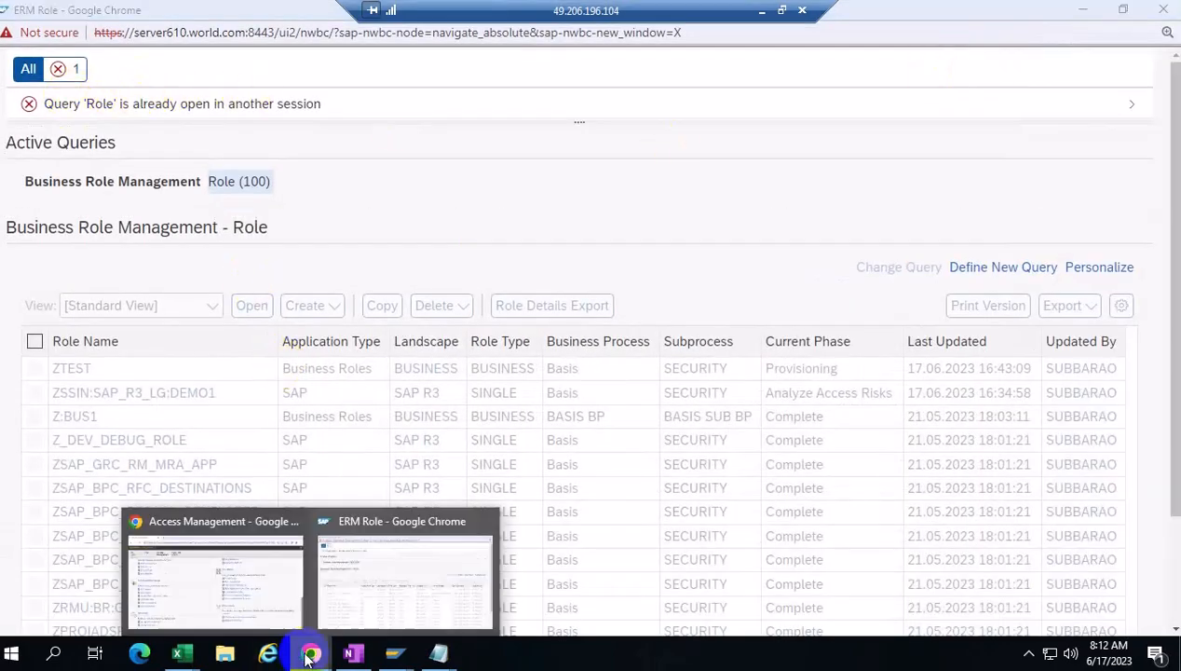
left_click(485, 521)
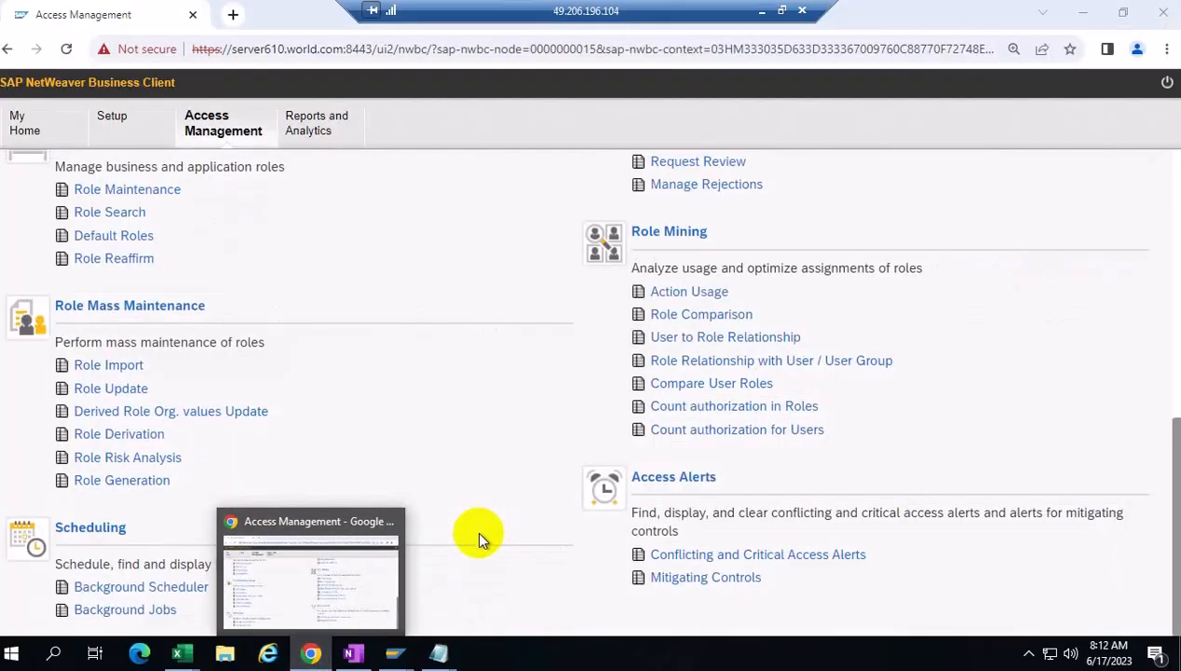
Reload the Access Management page and launch Role Maintenance again
left_click(66, 47)
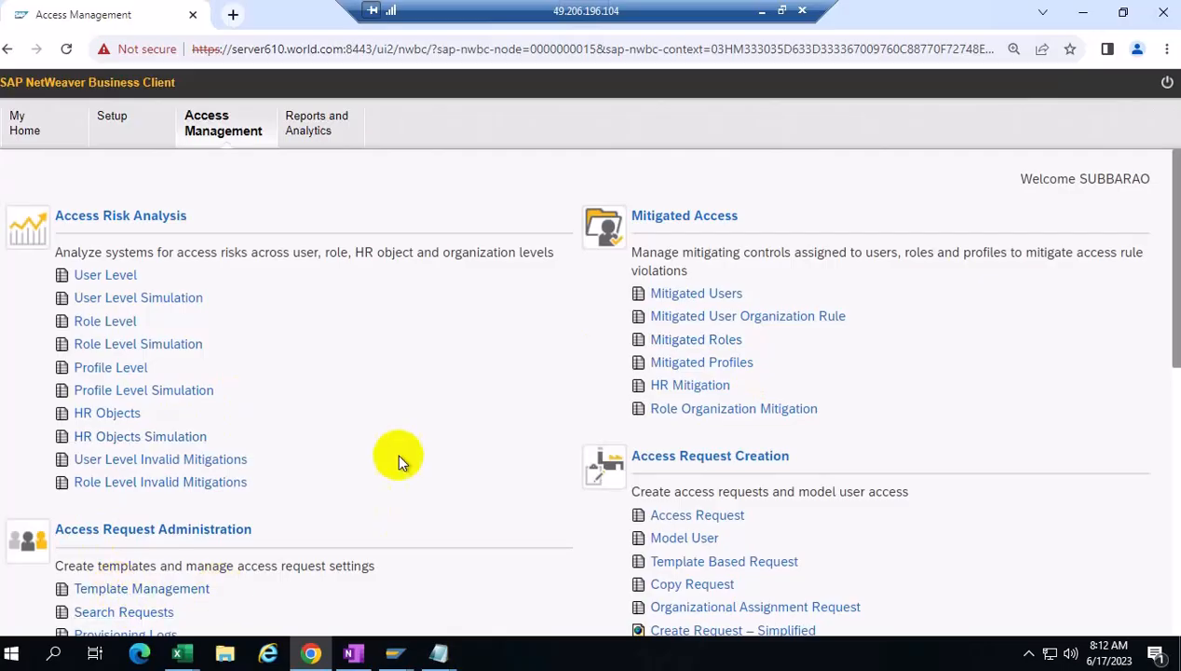
scroll(399, 451, "down", 5)
left_click(93, 350)
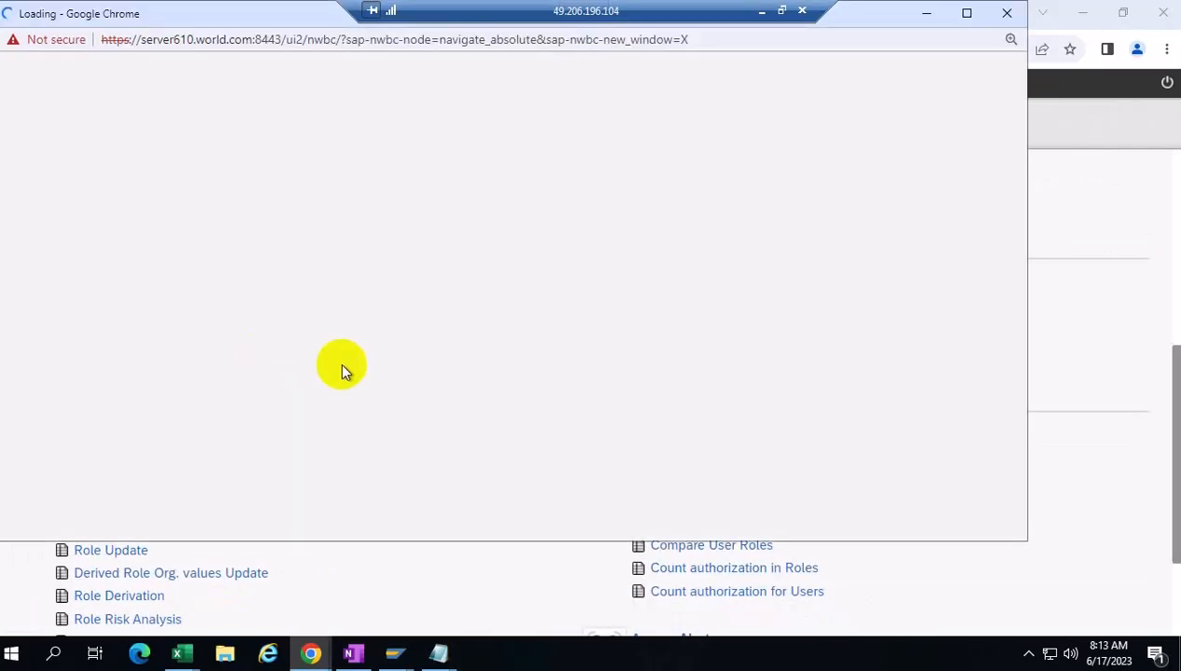
Switch to SAP GUI and open the Select Lock Entries transaction
left_click(394, 653)
left_click(462, 573)
left_click(87, 61)
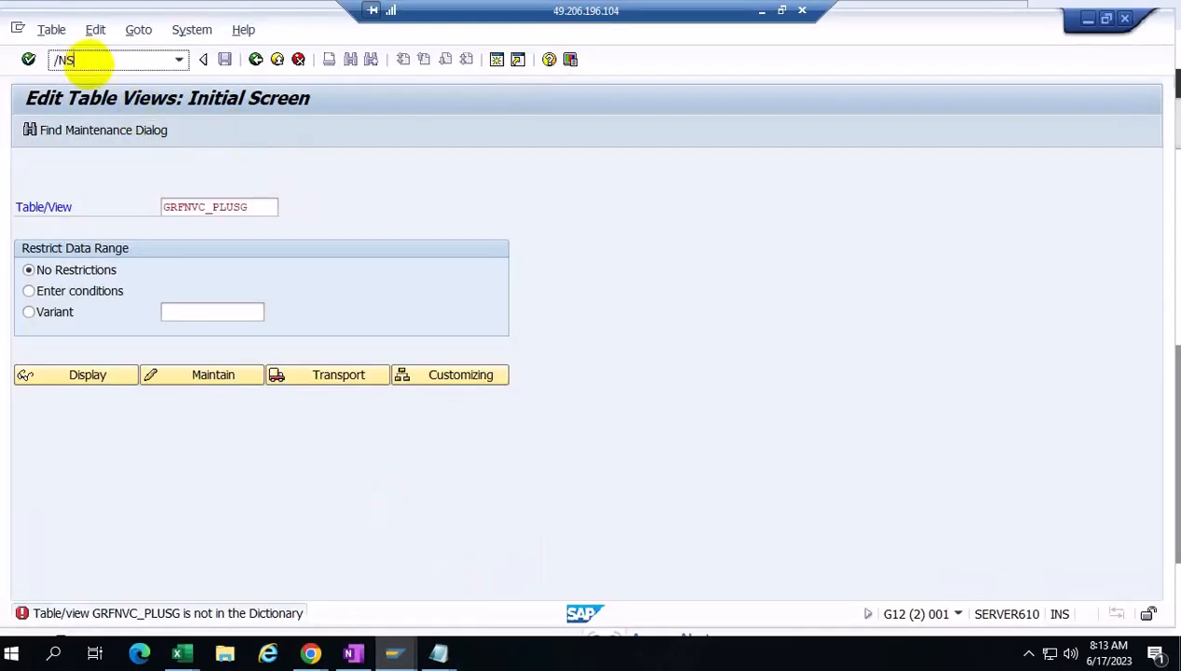
key("Return")
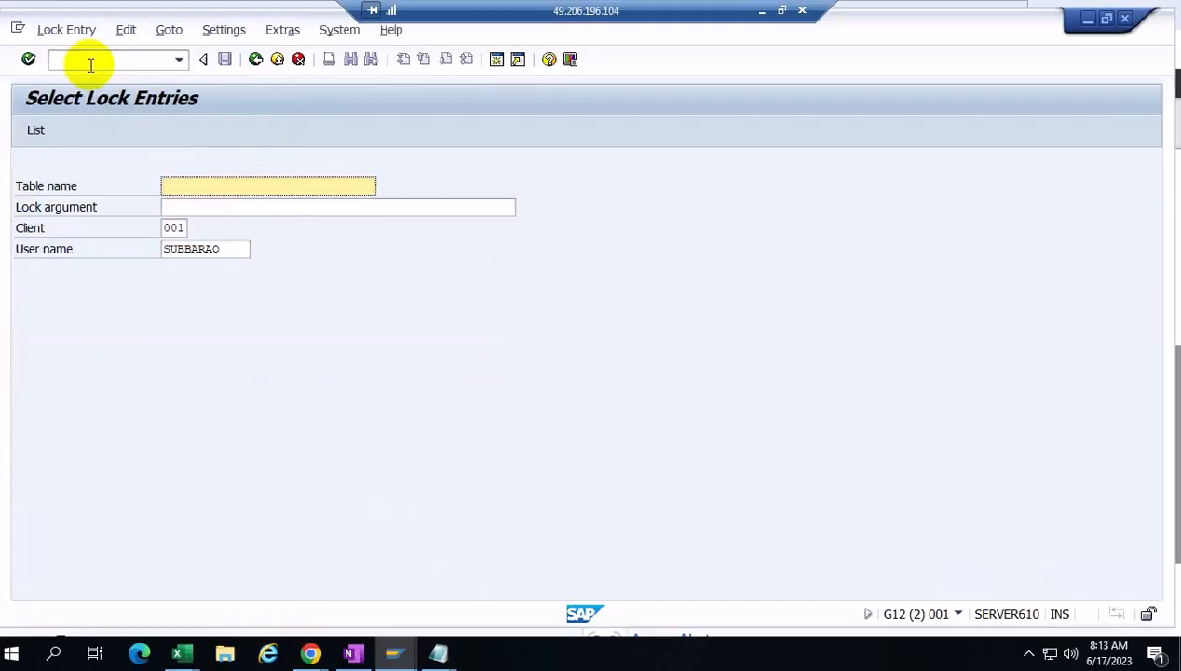
List the lock entries for client 001 and the preset user, delete them all, and close the help window
left_click(35, 130)
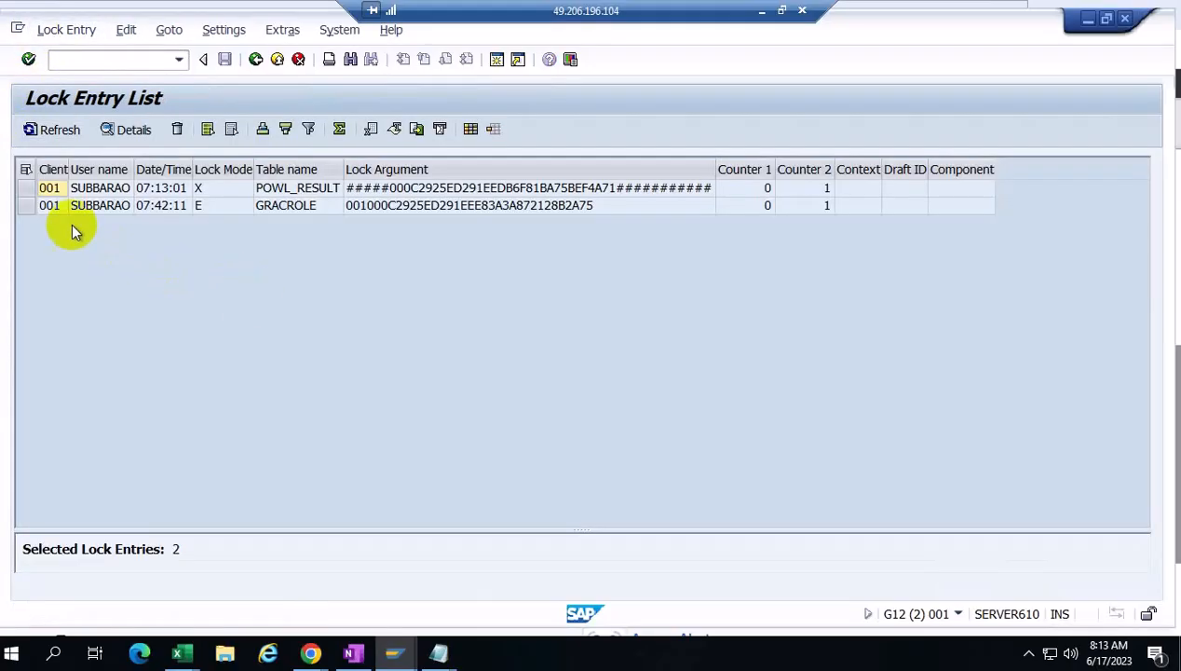
left_click(25, 169)
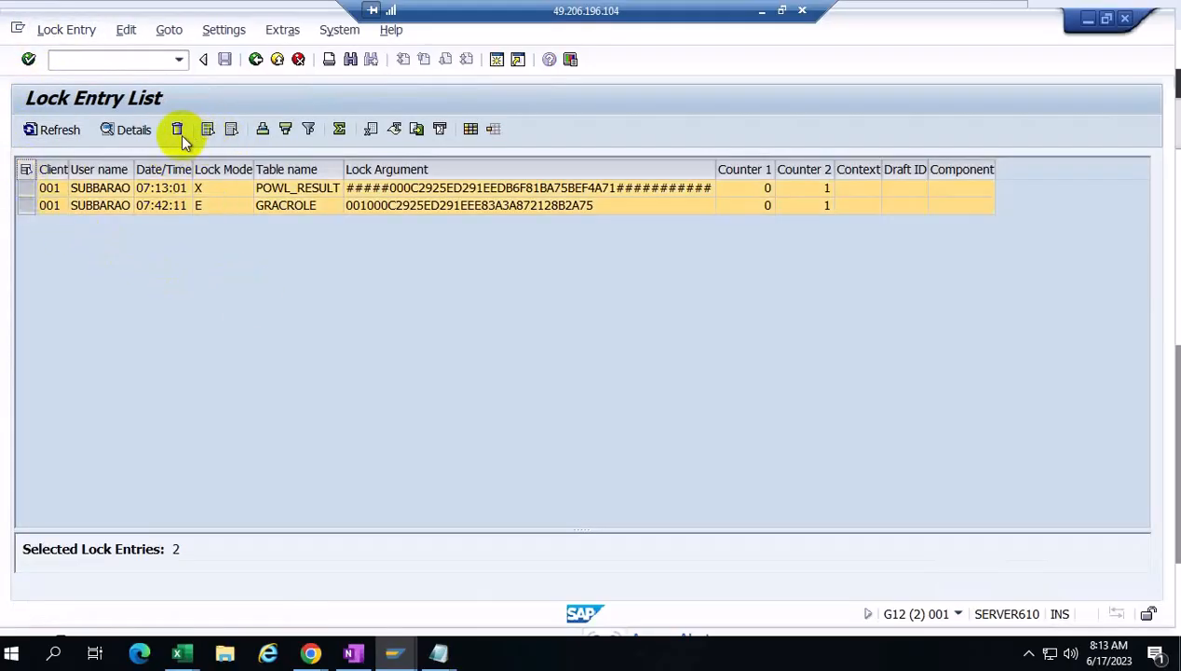
left_click(179, 132)
left_click(277, 367)
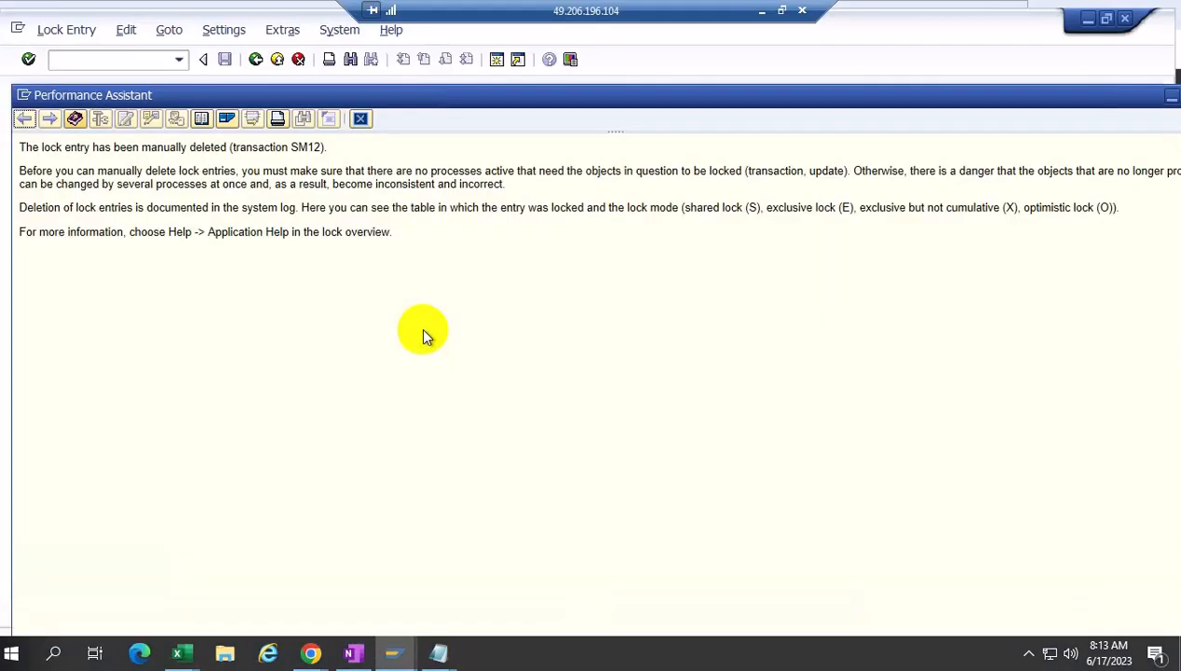
left_click(1145, 98)
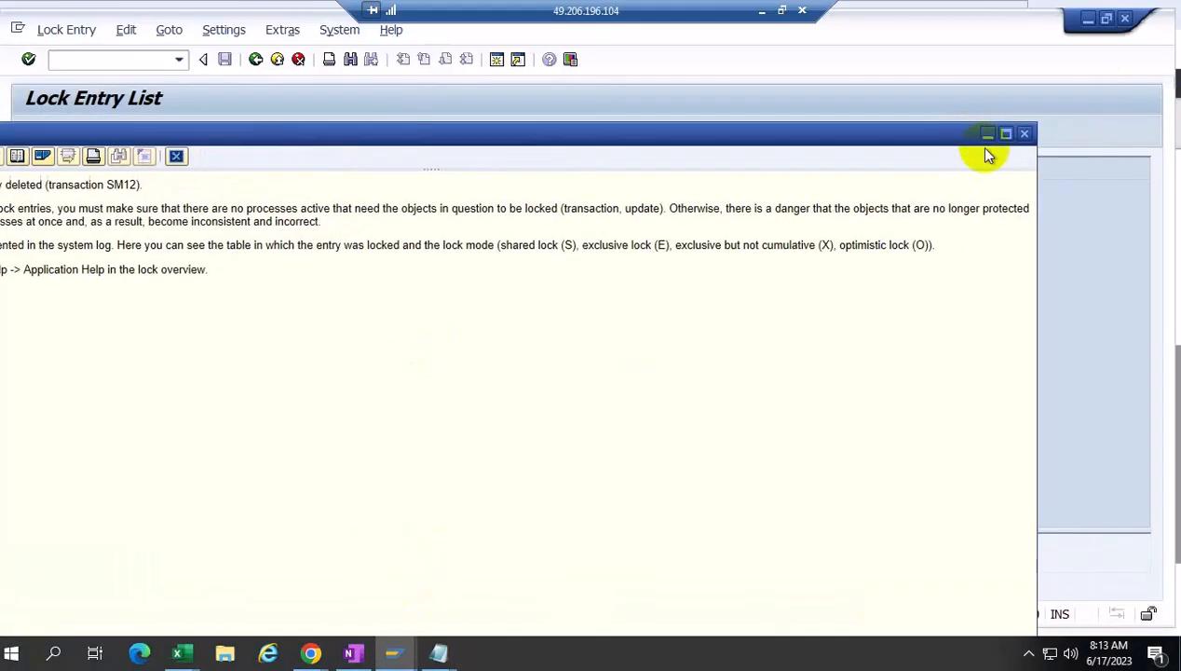
left_click(1025, 134)
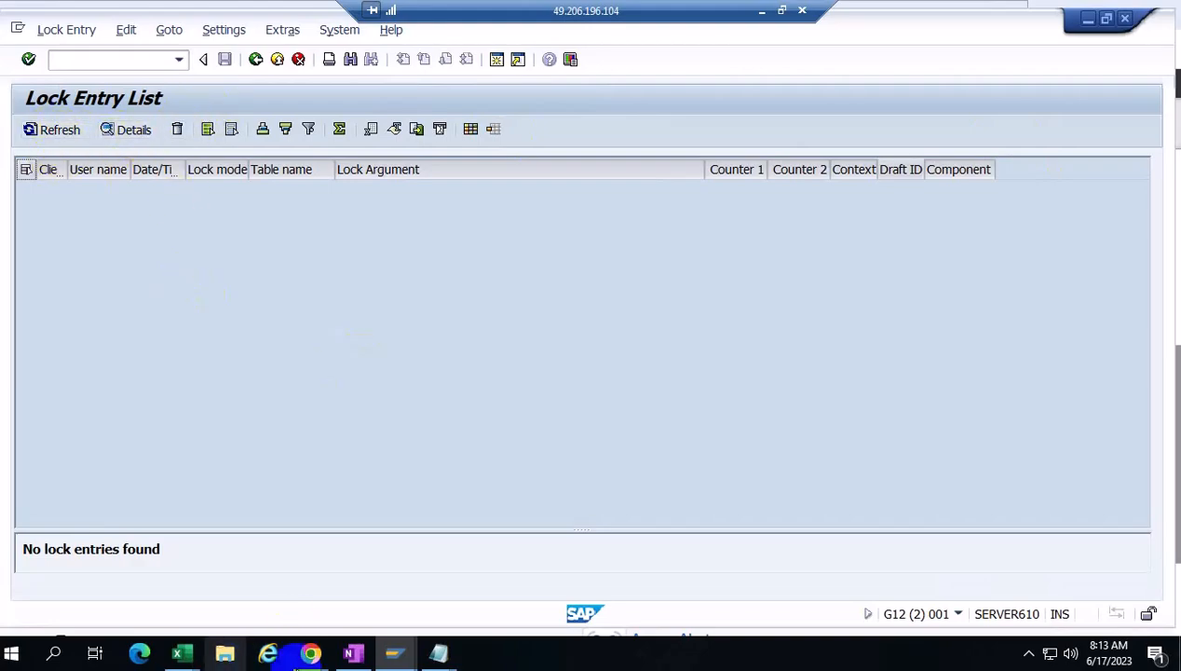
Close the locked ERM Role window, reload the Access Management page and reopen Role Maintenance in a maximized window
mouse_move(311, 648)
left_click(438, 549)
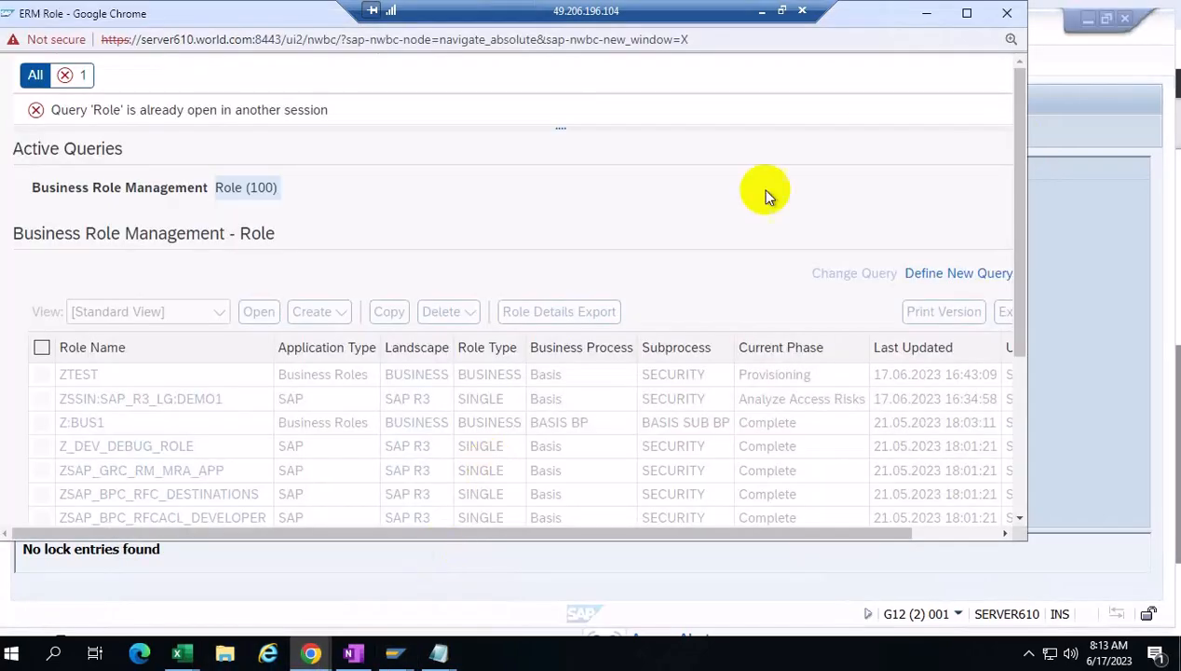
left_click(1006, 19)
left_click(311, 652)
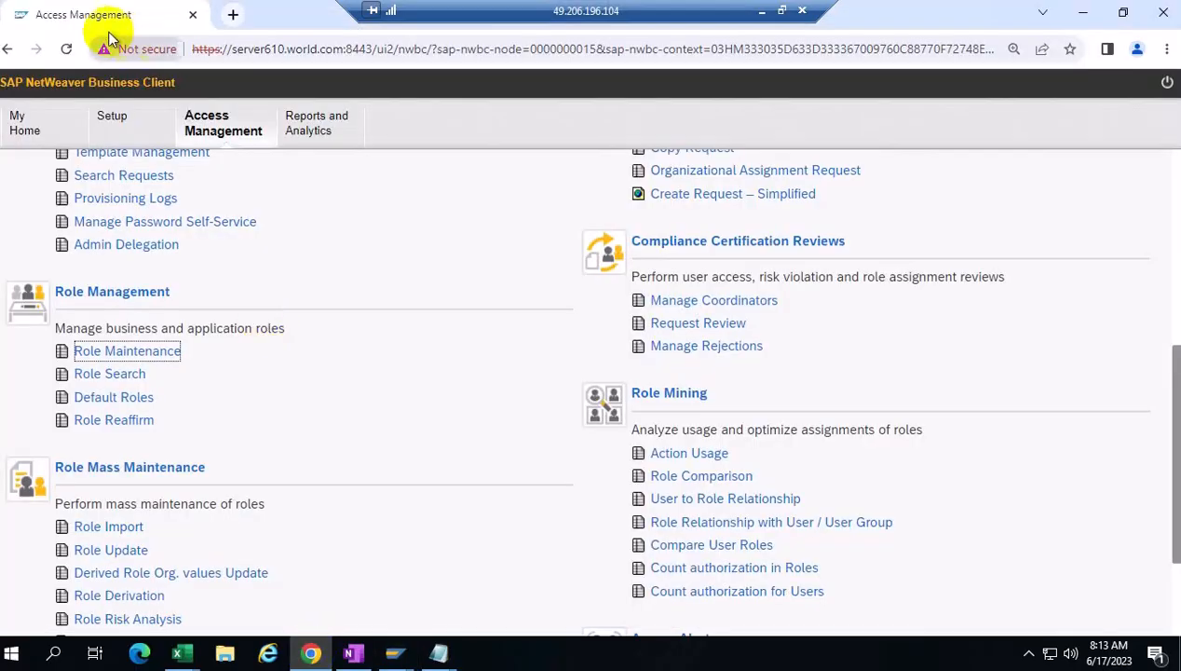
left_click(65, 48)
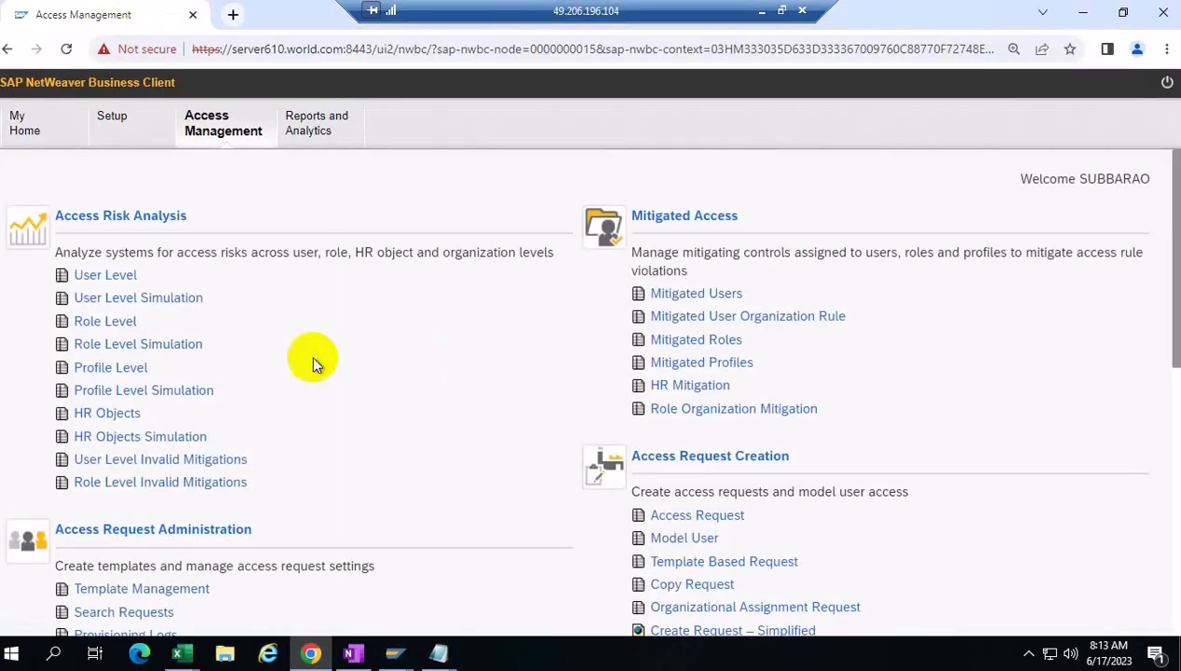
scroll(278, 417, "down", 3)
left_click(149, 438)
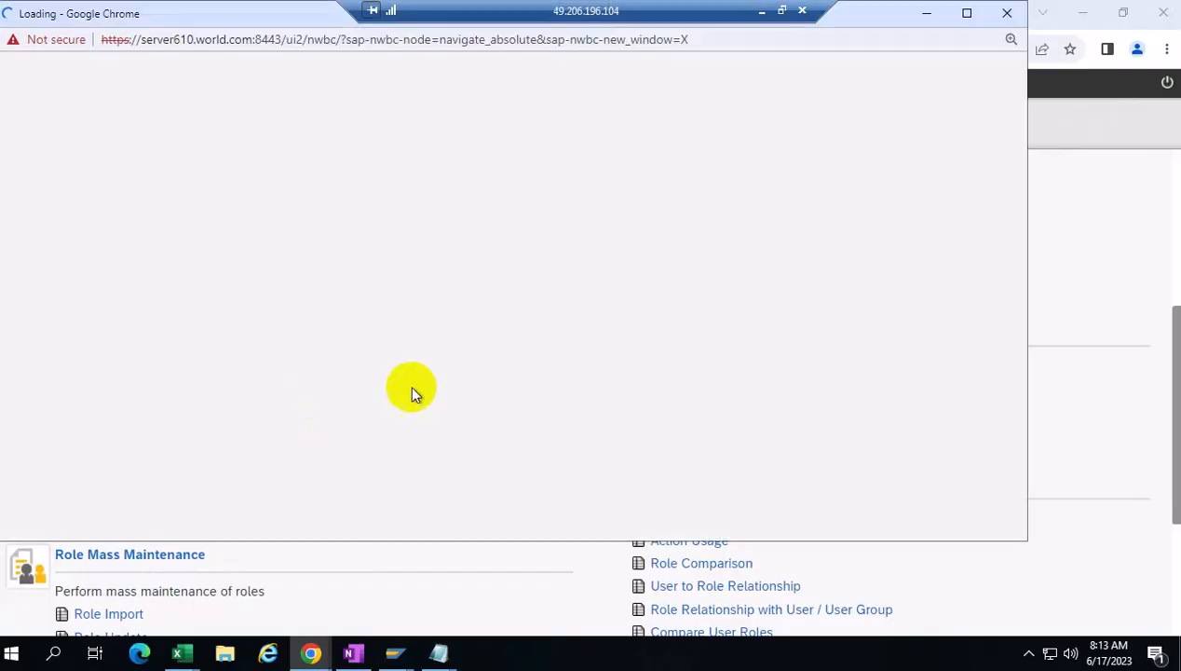
left_click(967, 13)
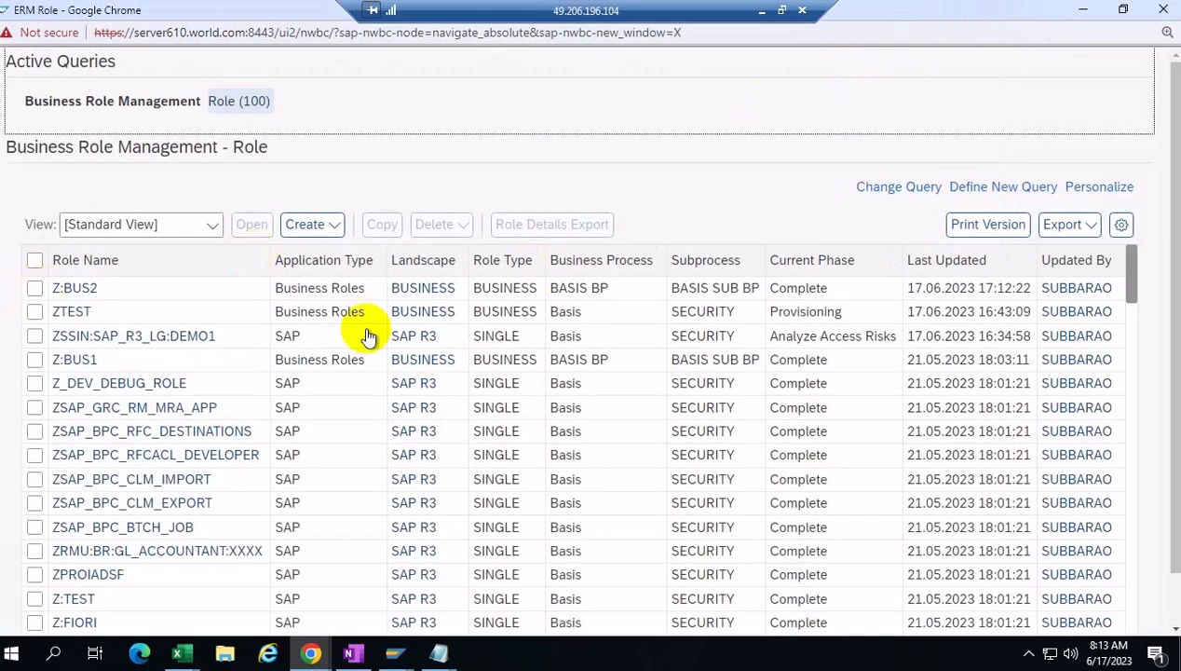
Open business role Z:BUS2 from the role list and show its Define Role phase in a maximized window
left_click(34, 291)
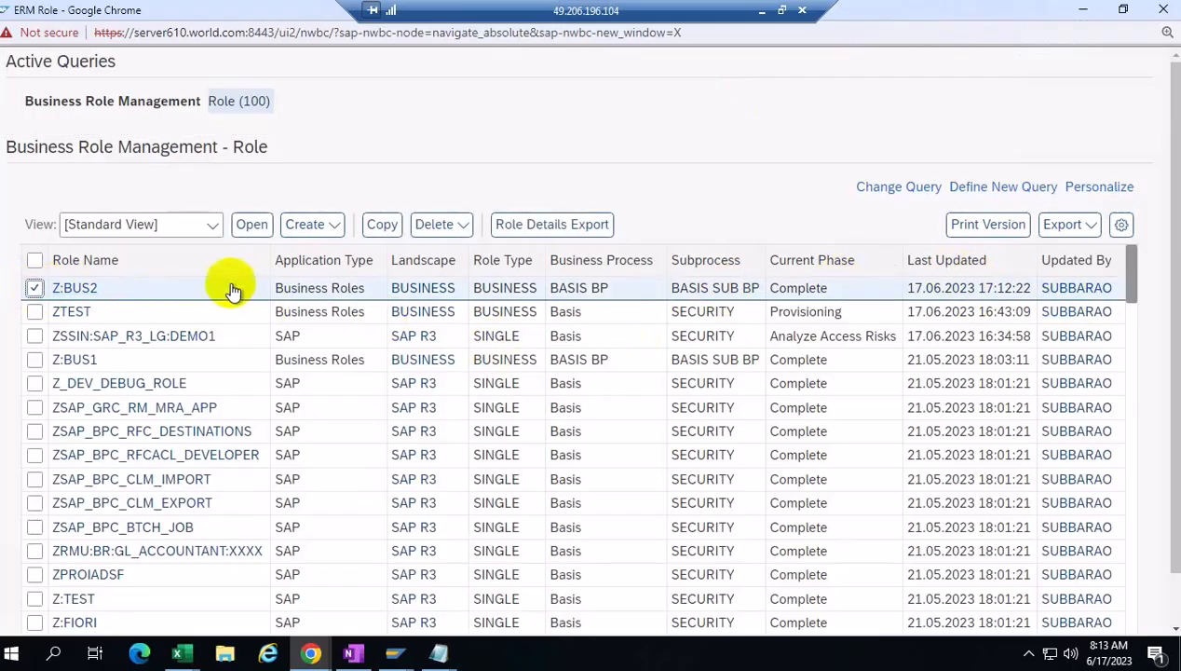
left_click(247, 226)
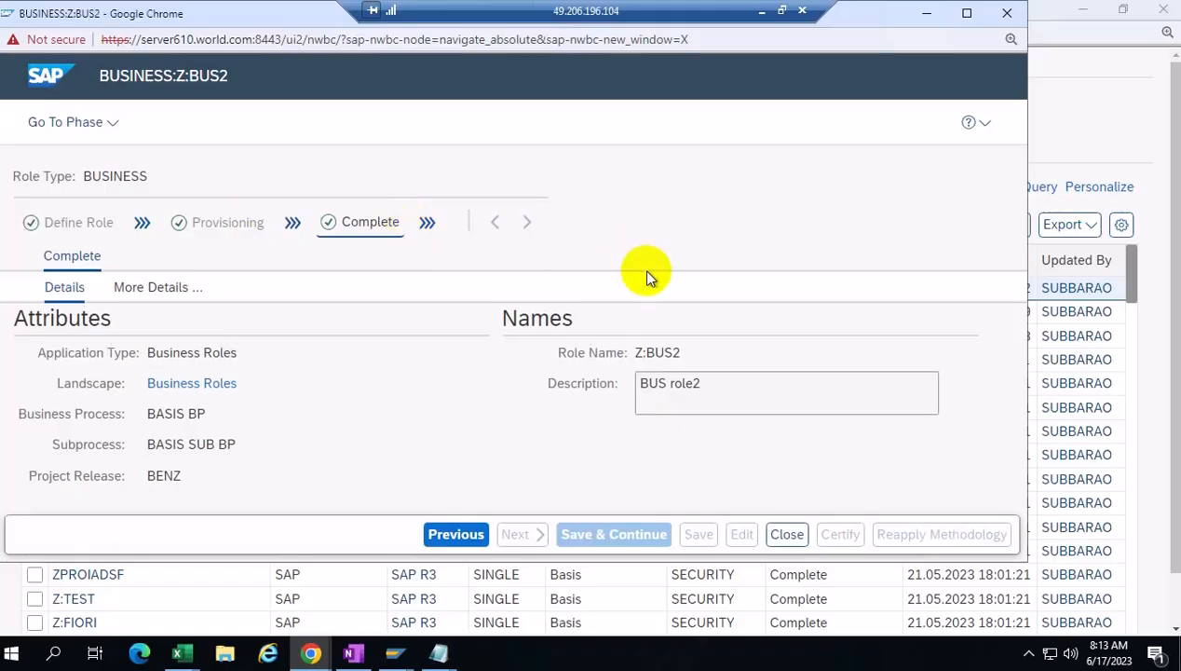
left_click(967, 11)
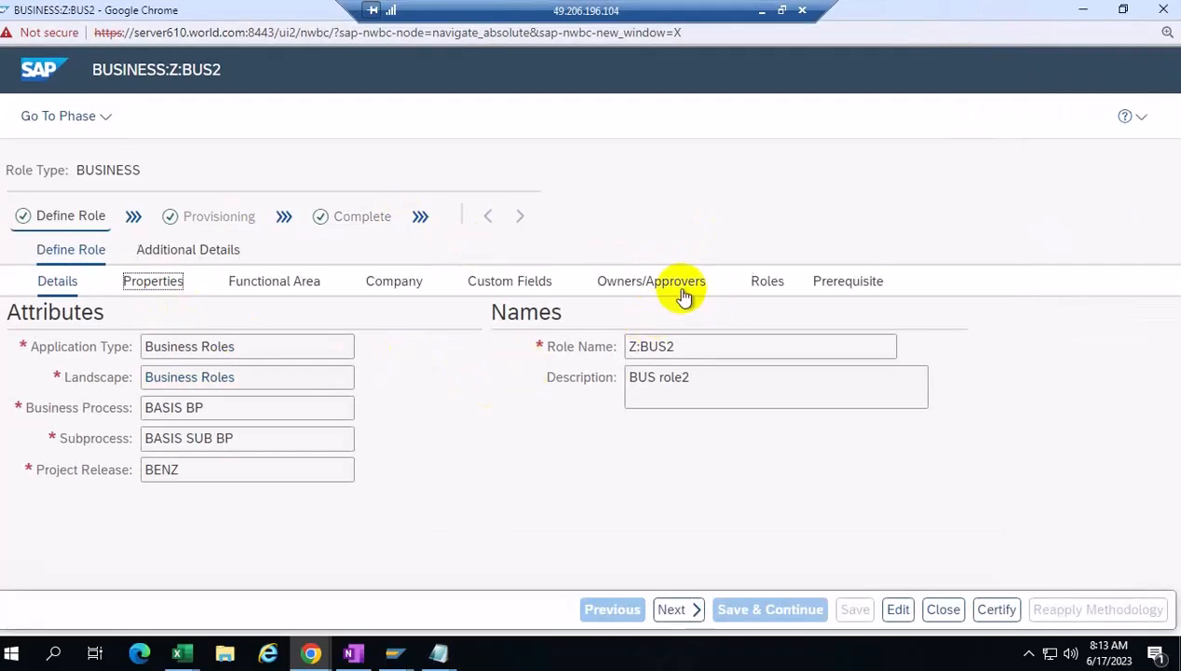
Review the approvers of business role Z:BUS2 and the full list of roles assigned to it
left_click(673, 283)
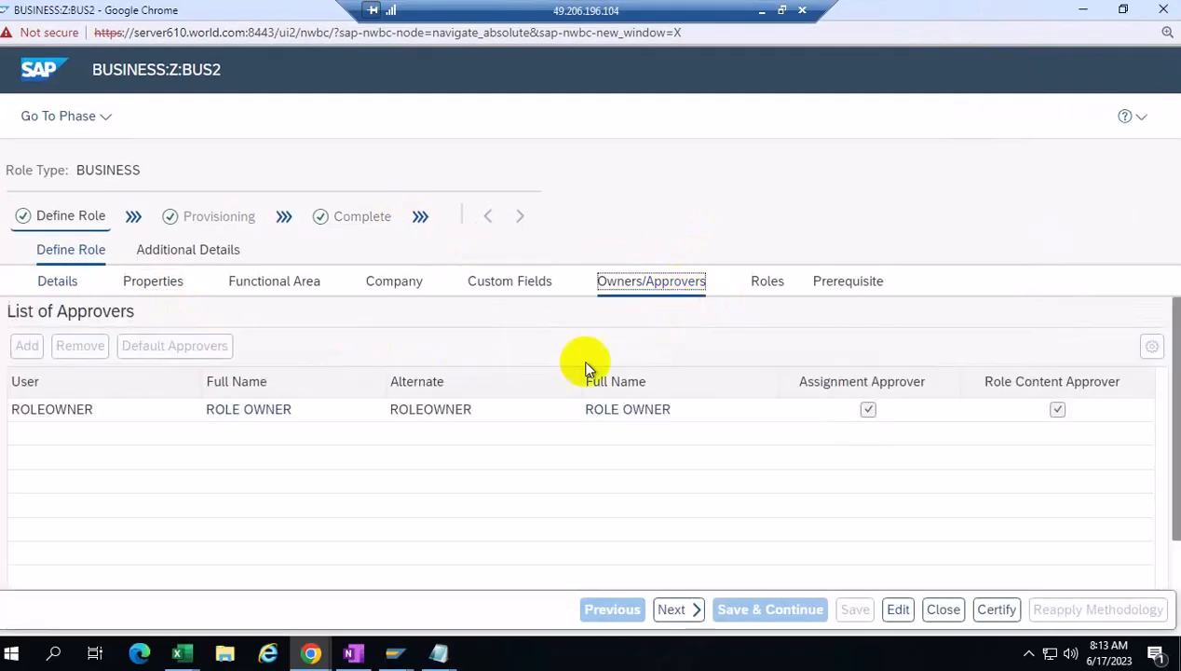
left_click(763, 283)
scroll(870, 437, "down", 1)
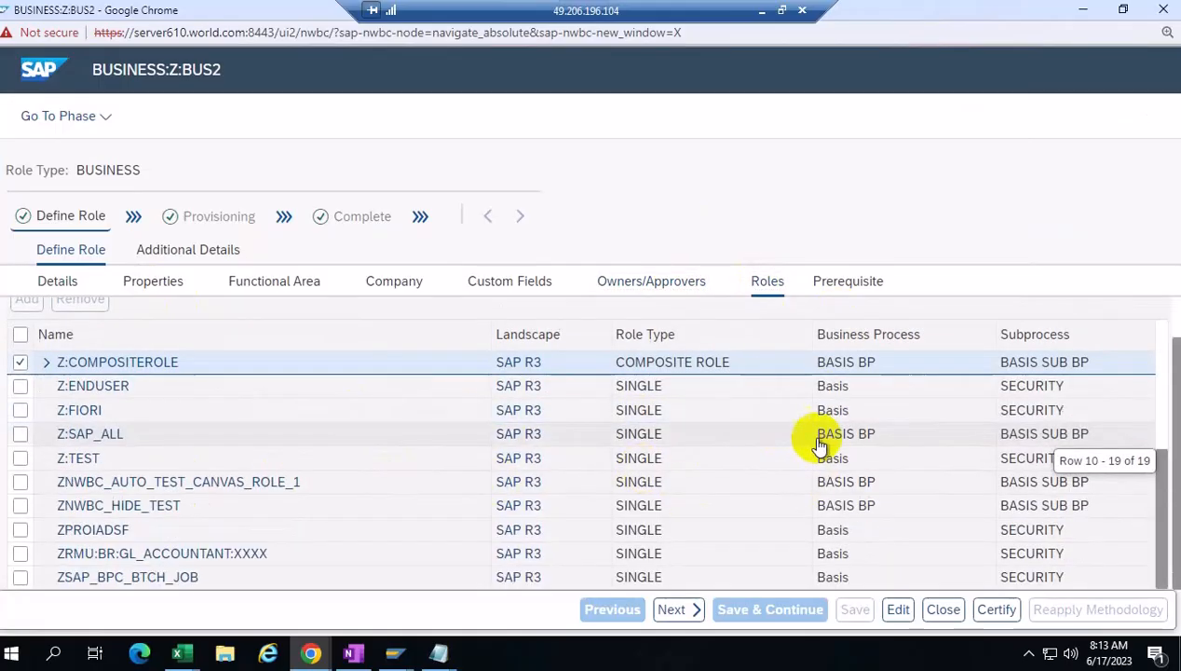
scroll(892, 473, "down", 3)
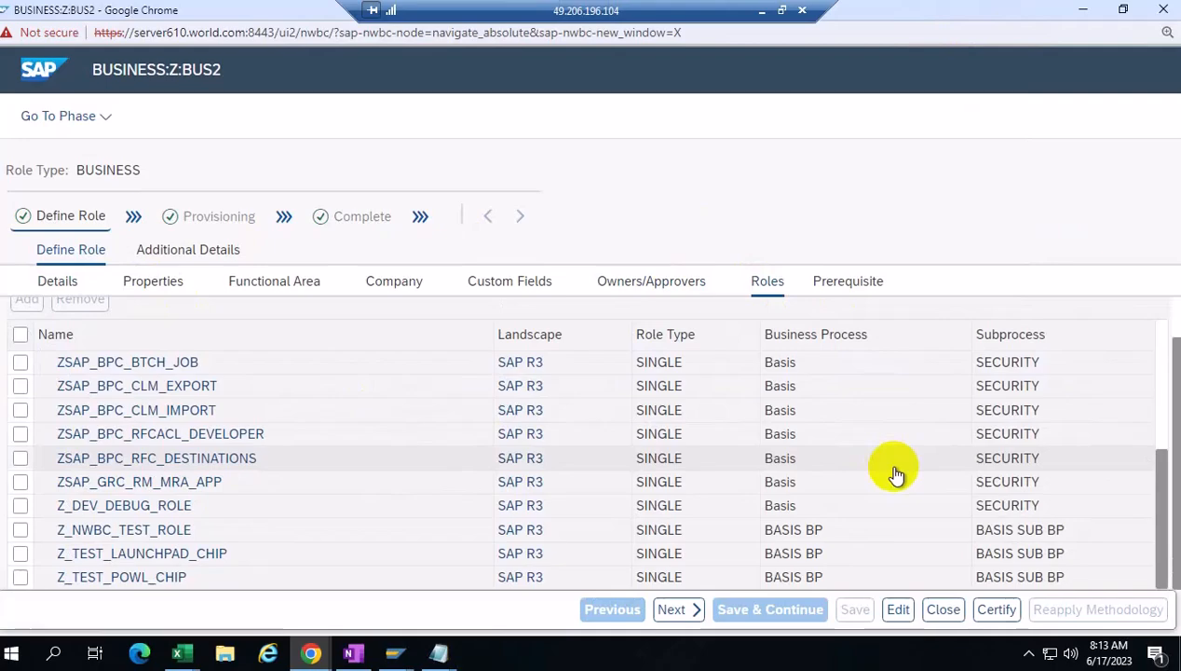
scroll(894, 473, "up", 5)
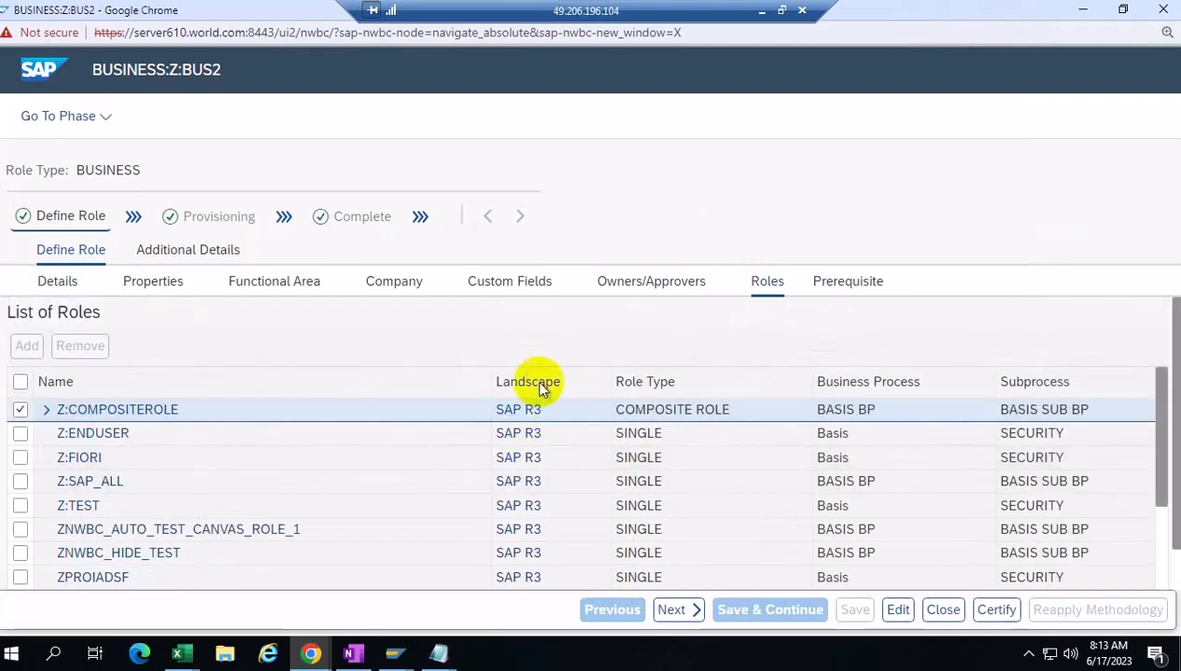
Copy the role name Z:BUS2 and open a new Access Request from the Access Management page in a maximized window
left_click_drag(225, 68, 168, 69)
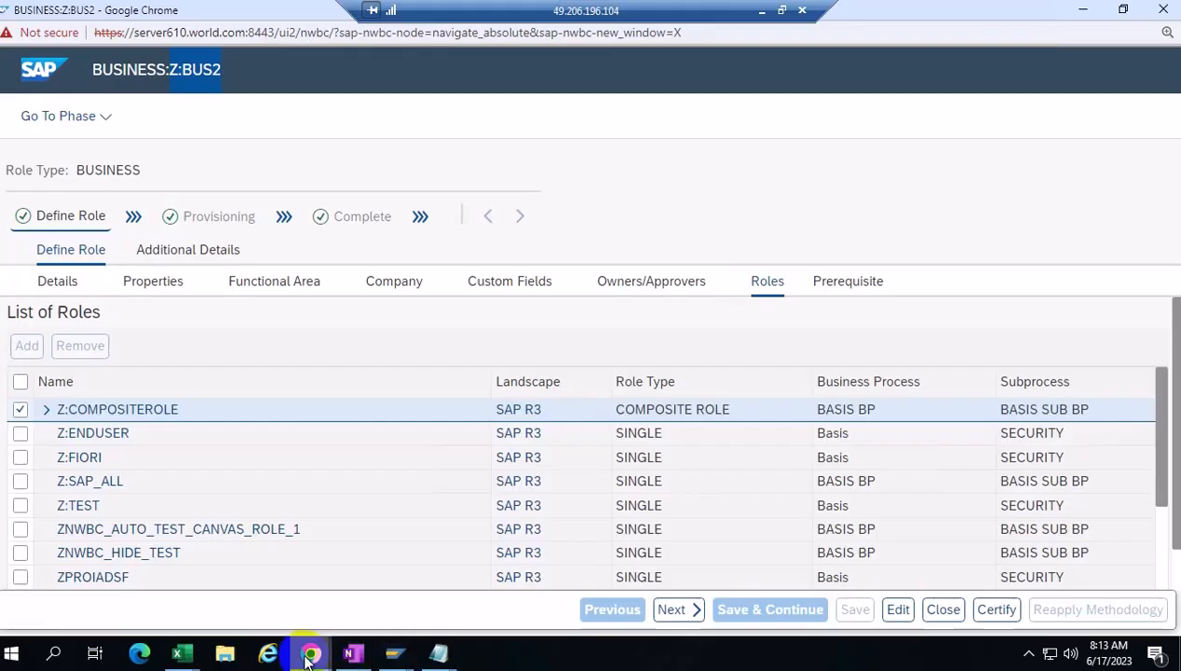
mouse_move(307, 657)
left_click(137, 556)
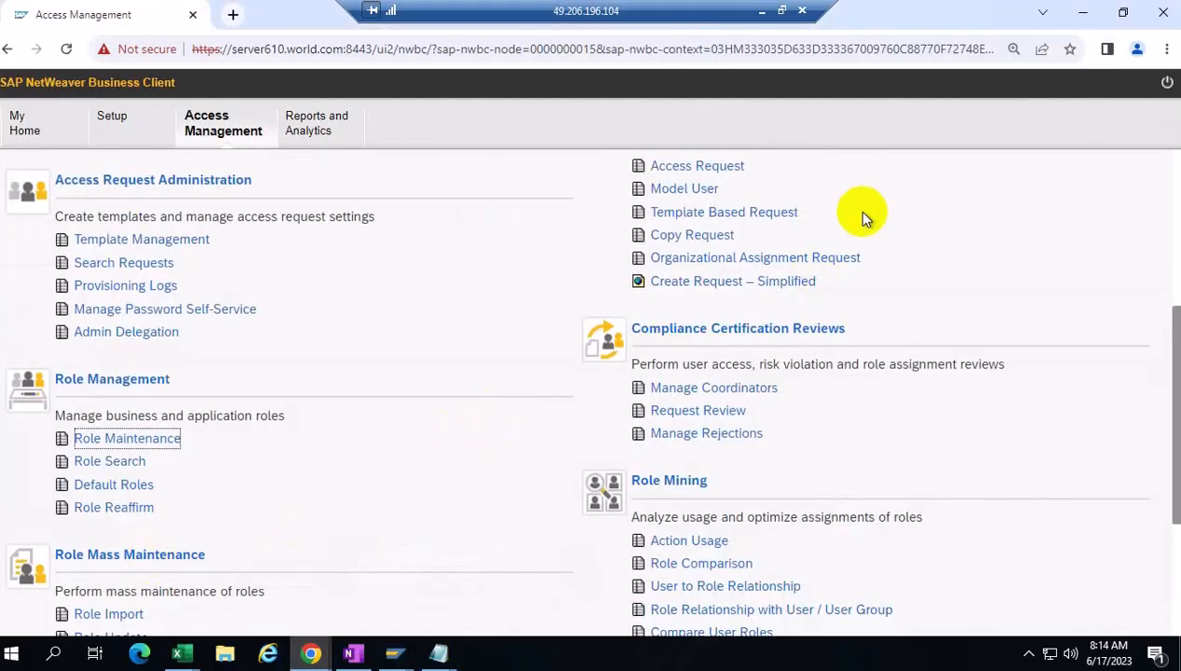
left_click(715, 168)
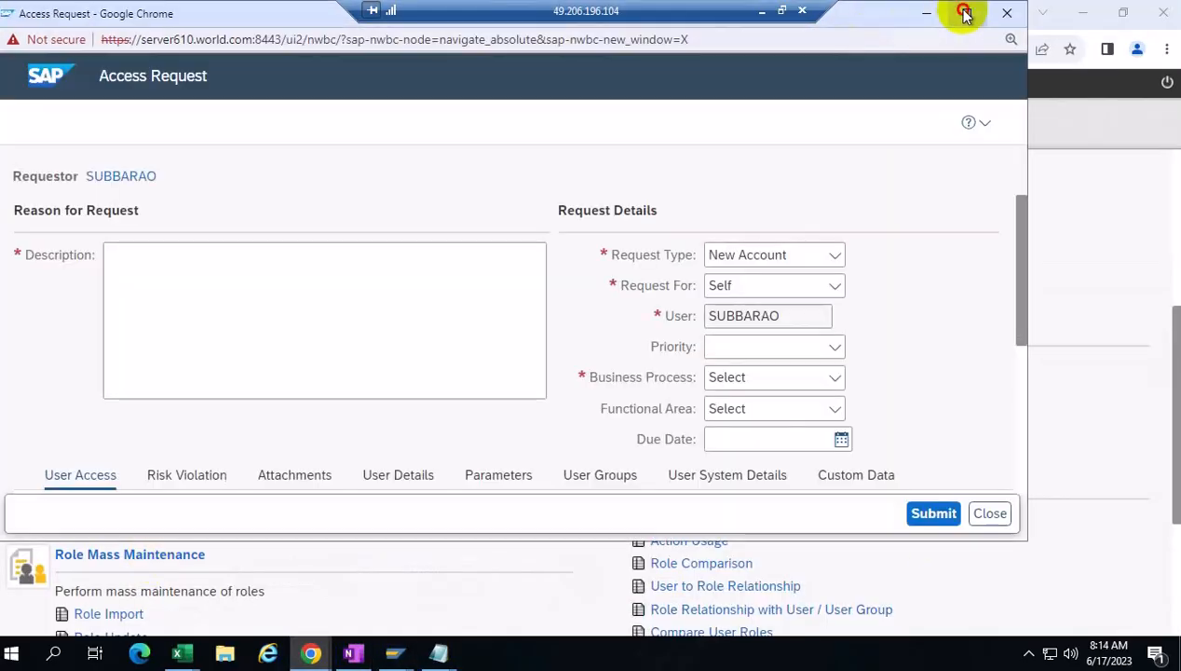
left_click(964, 13)
Set the access request's business process to Basis and enter the description "tEST", dismissing the browser notification
left_click(173, 277)
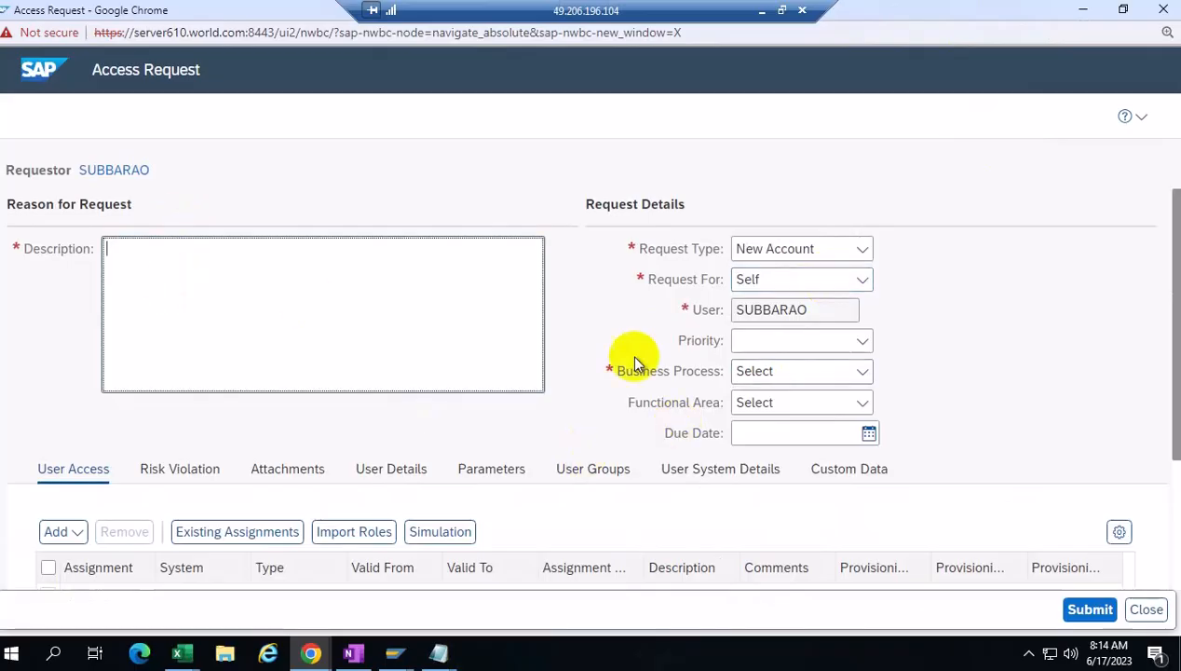
left_click(863, 375)
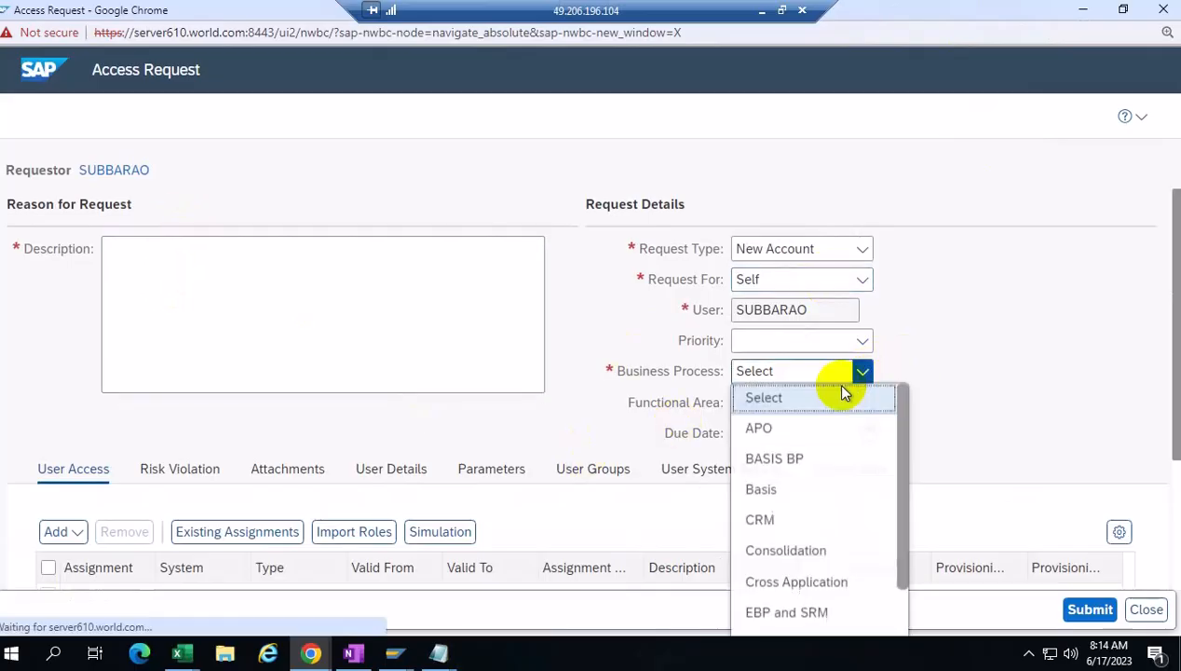
left_click(772, 494)
left_click(323, 337)
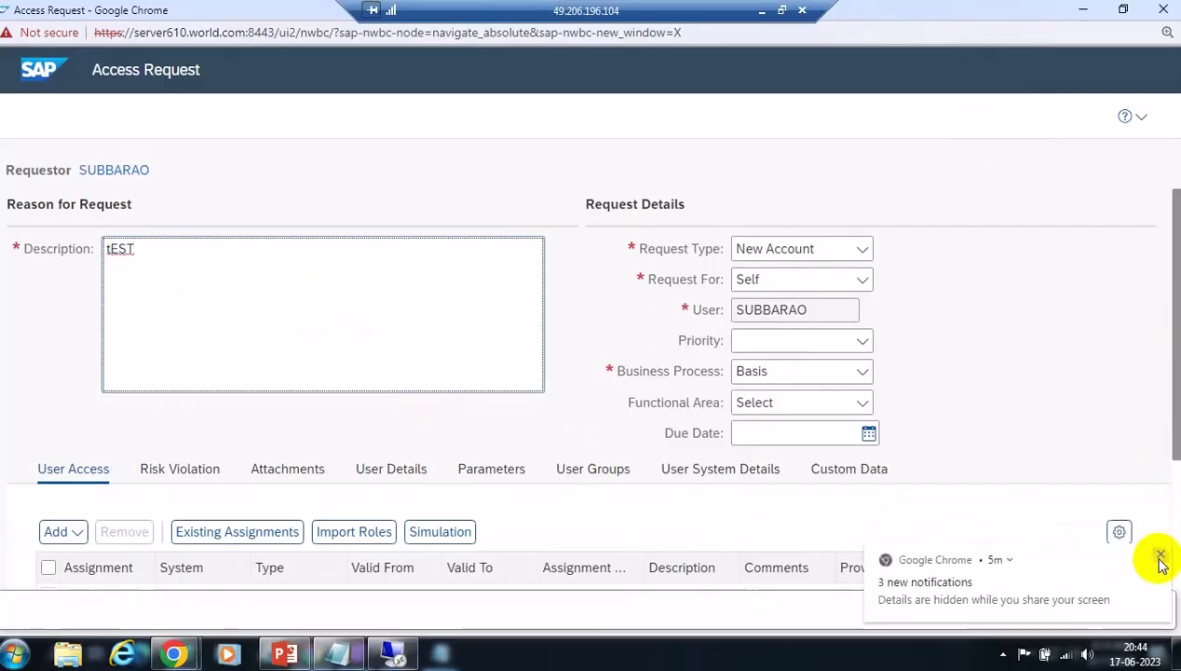
left_click(1161, 556)
Start adding a role under the request's User Access and search for the role name Z:BUS2
scroll(1036, 428, "down", 2)
left_click(82, 342)
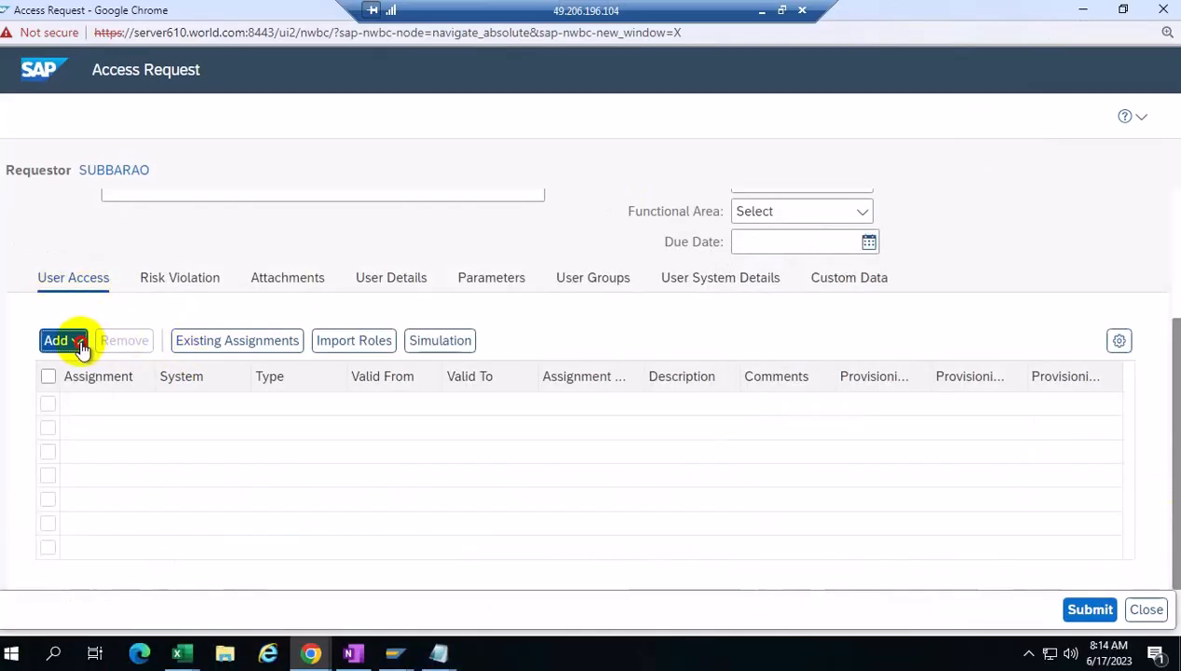
left_click(67, 367)
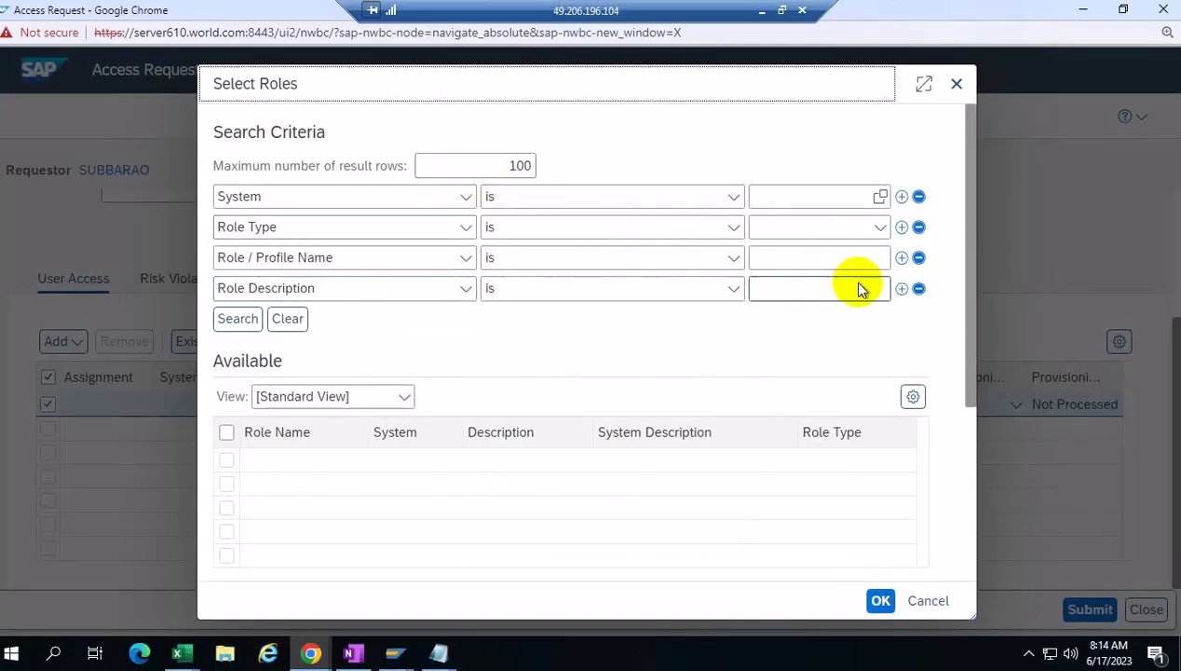
left_click(775, 264)
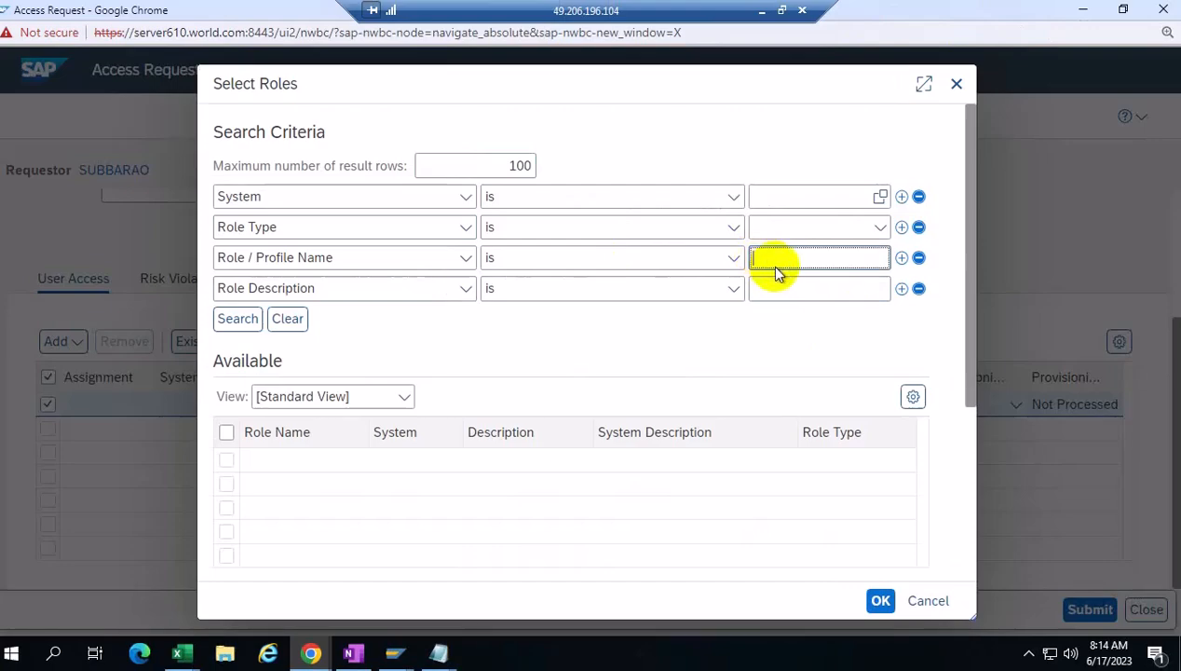
left_click(234, 317)
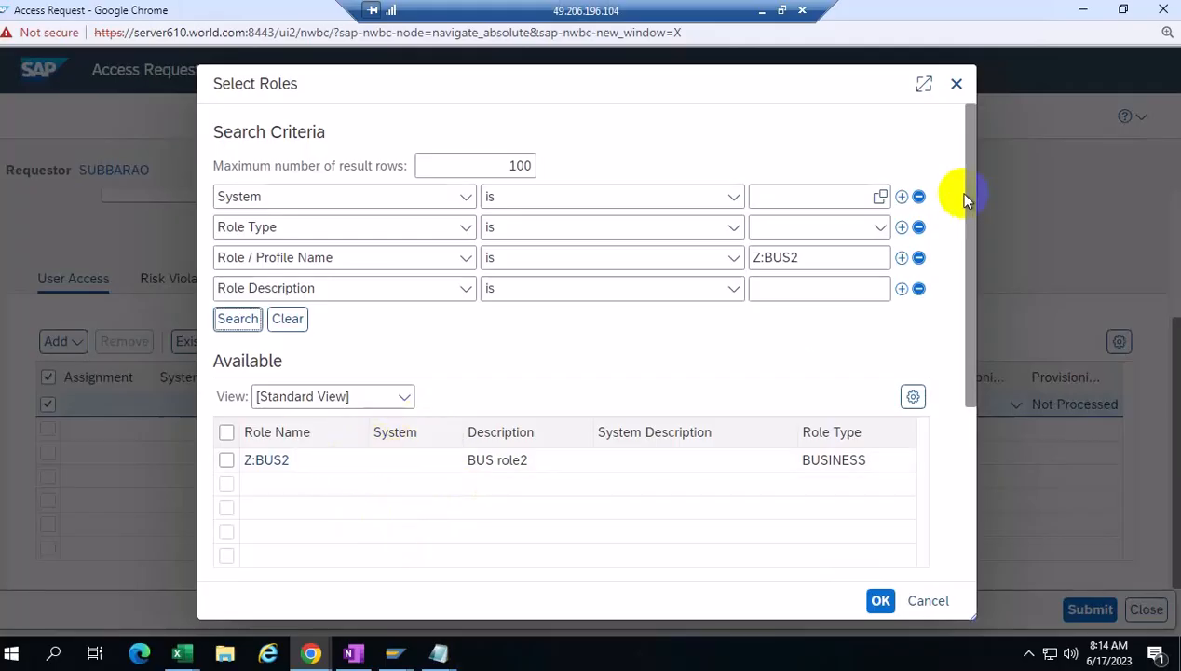
Try restricting the role search for Z:BUS2 to system S4HCLNT100
left_click(880, 198)
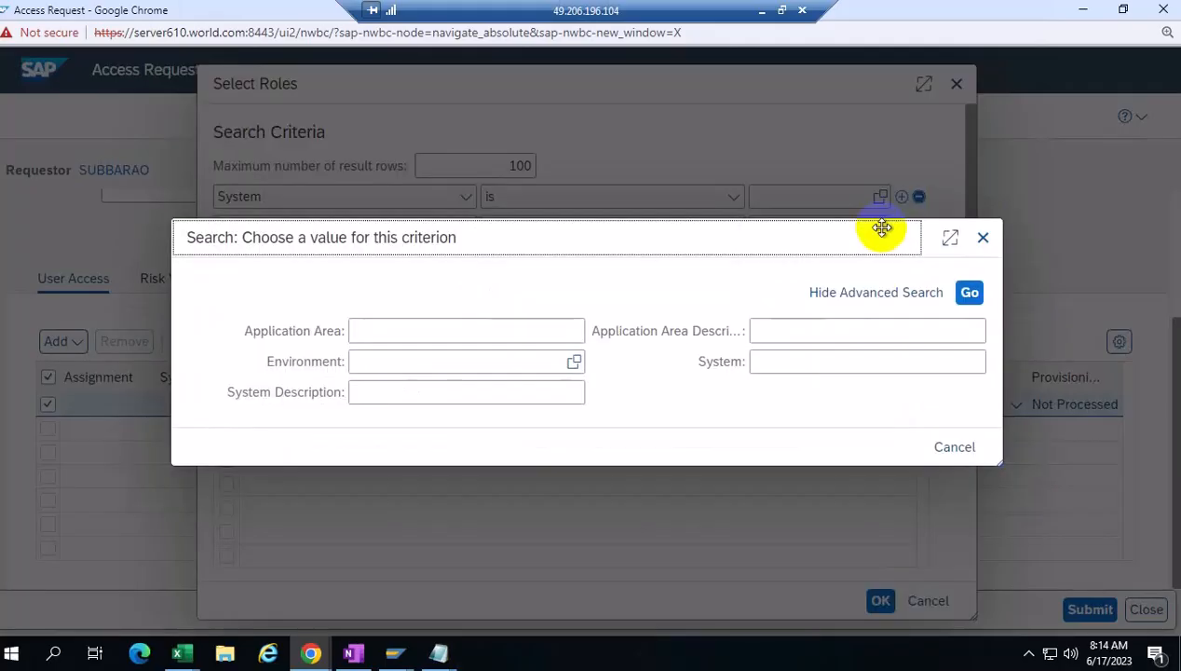
left_click(969, 291)
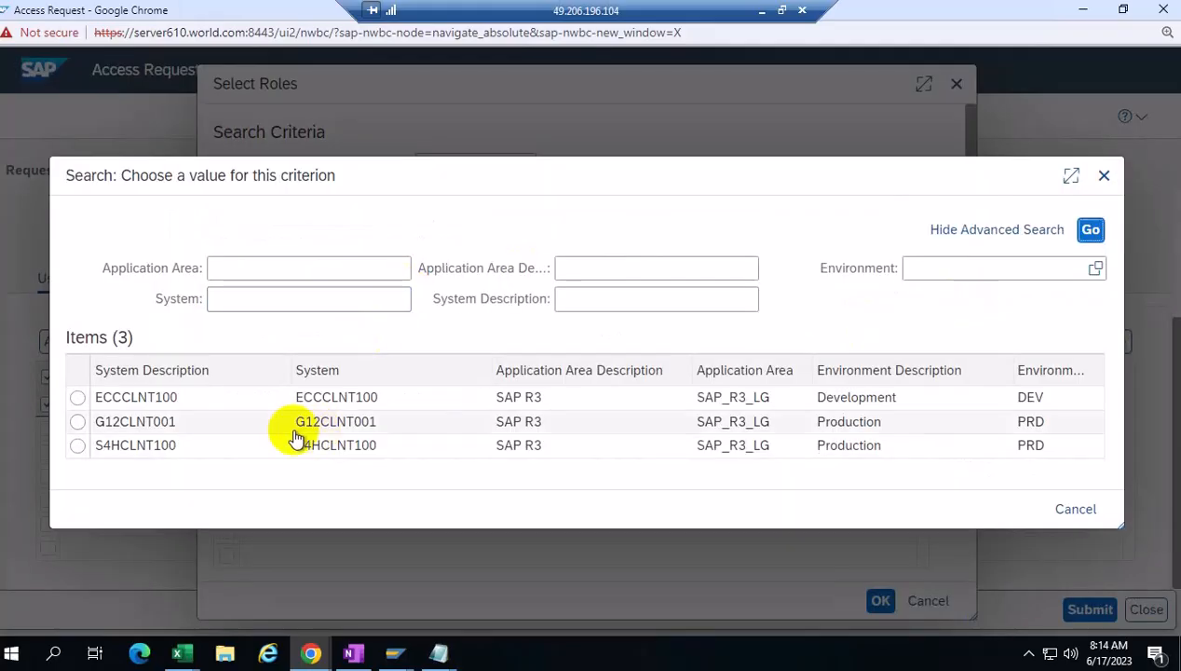
left_click(223, 448)
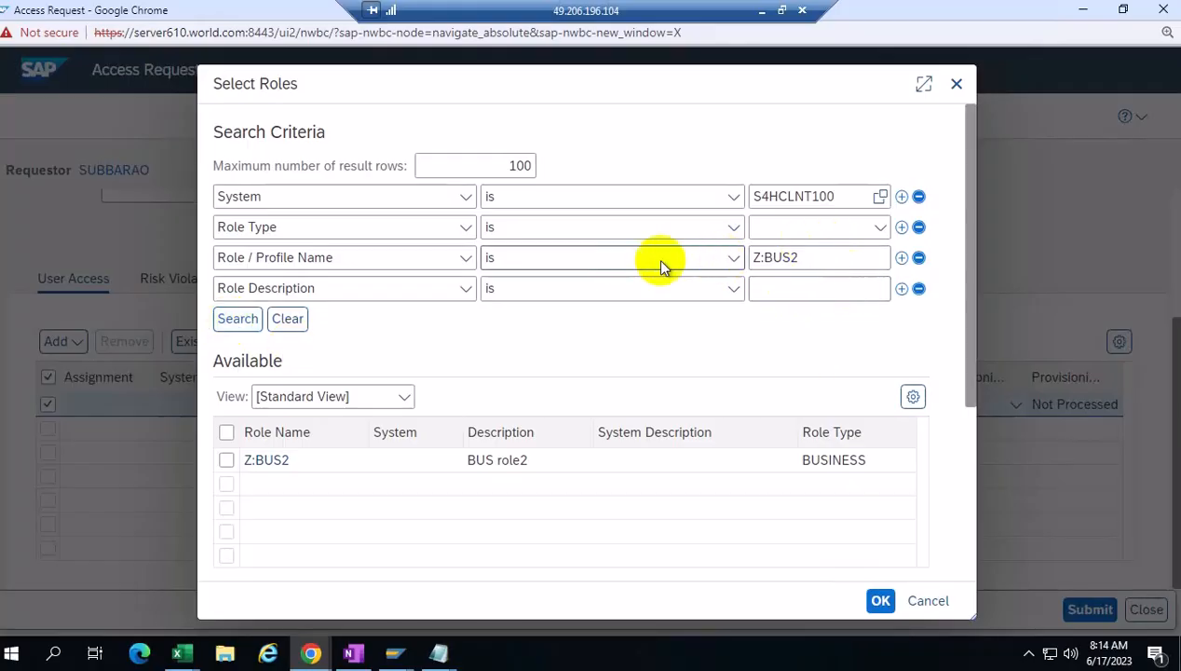
left_click(234, 326)
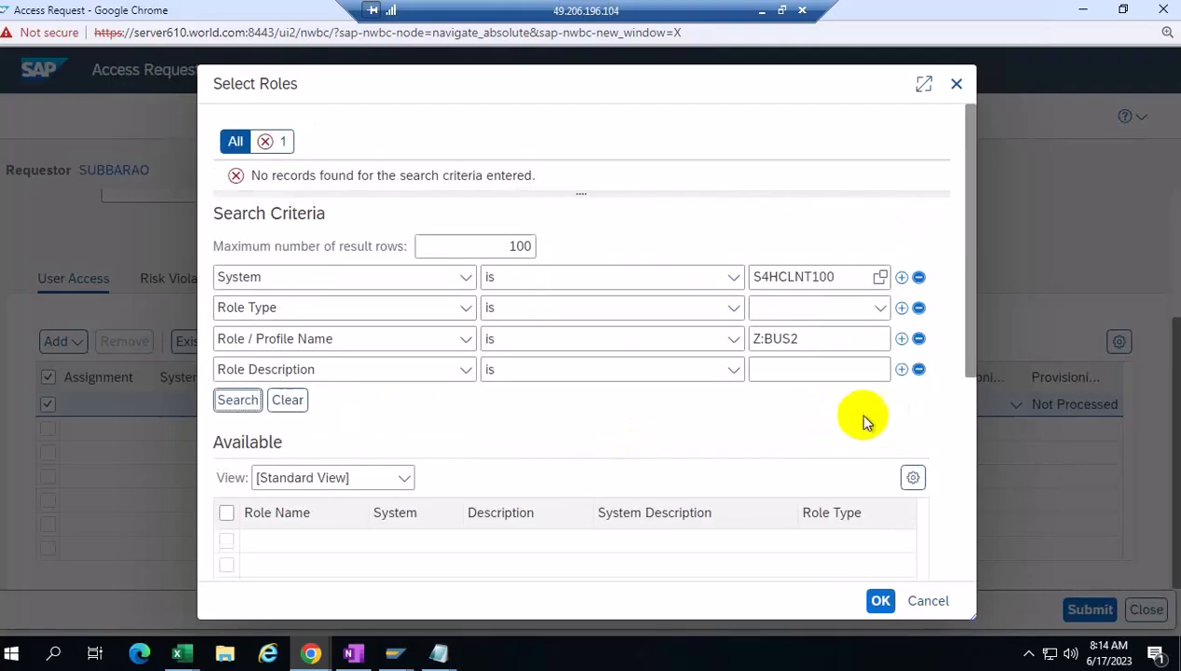
Clear the System criterion and search for role Z:BUS2 again
scroll(871, 425, "down", 1)
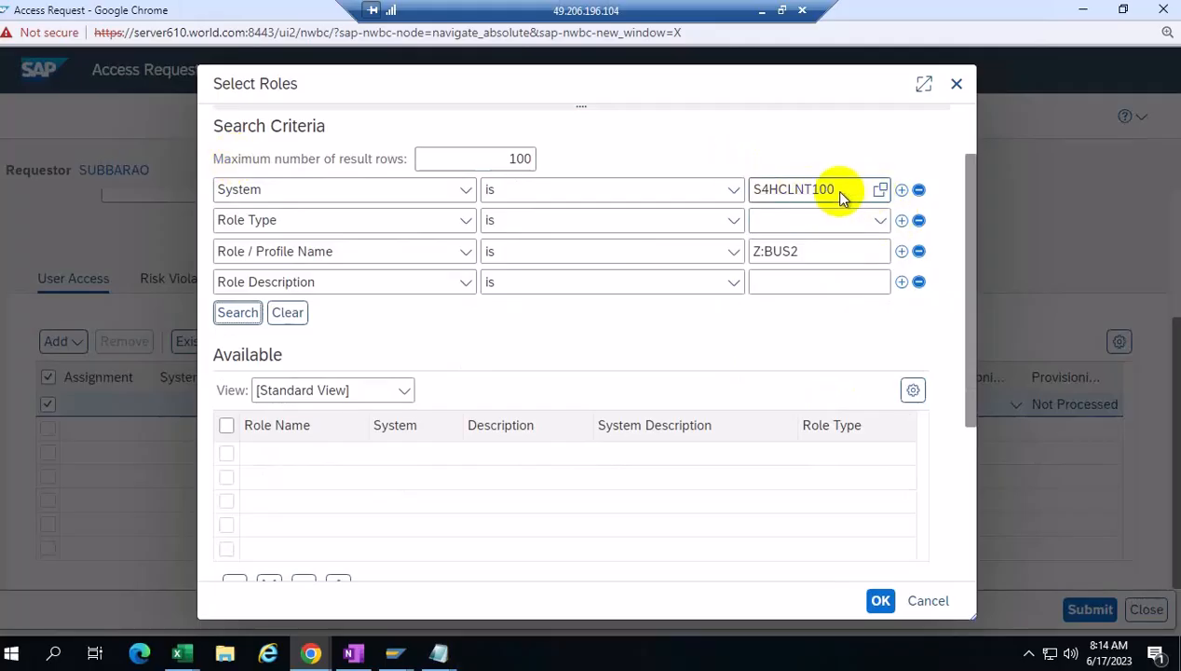
left_click_drag(839, 193, 733, 195)
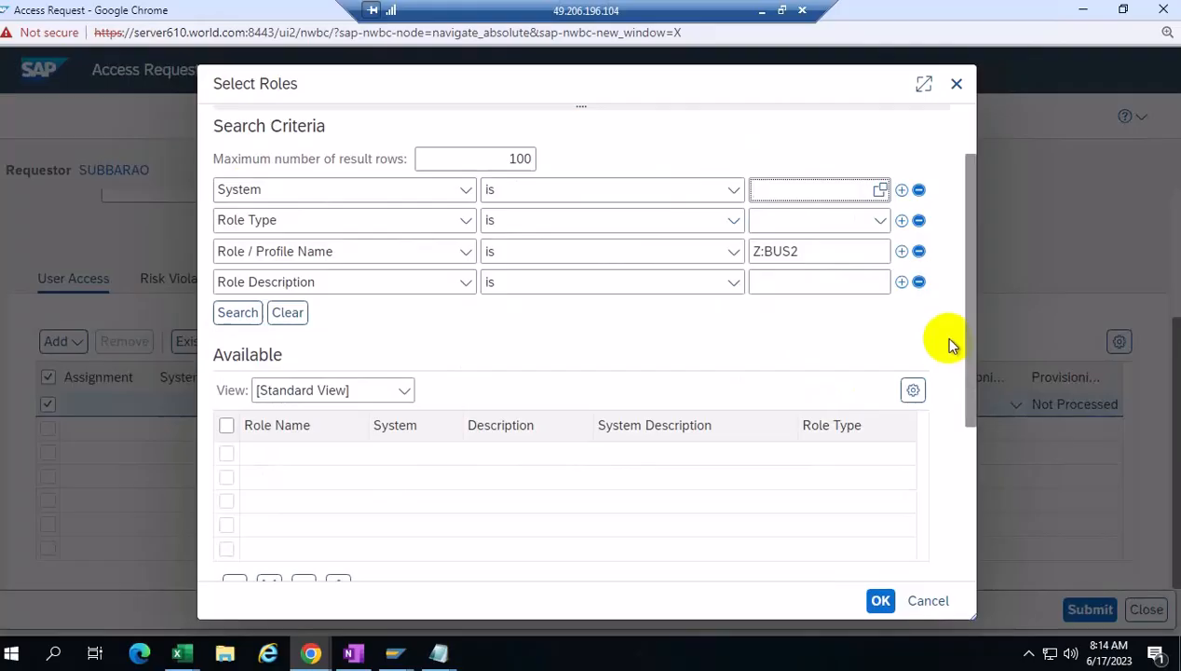
left_click(235, 312)
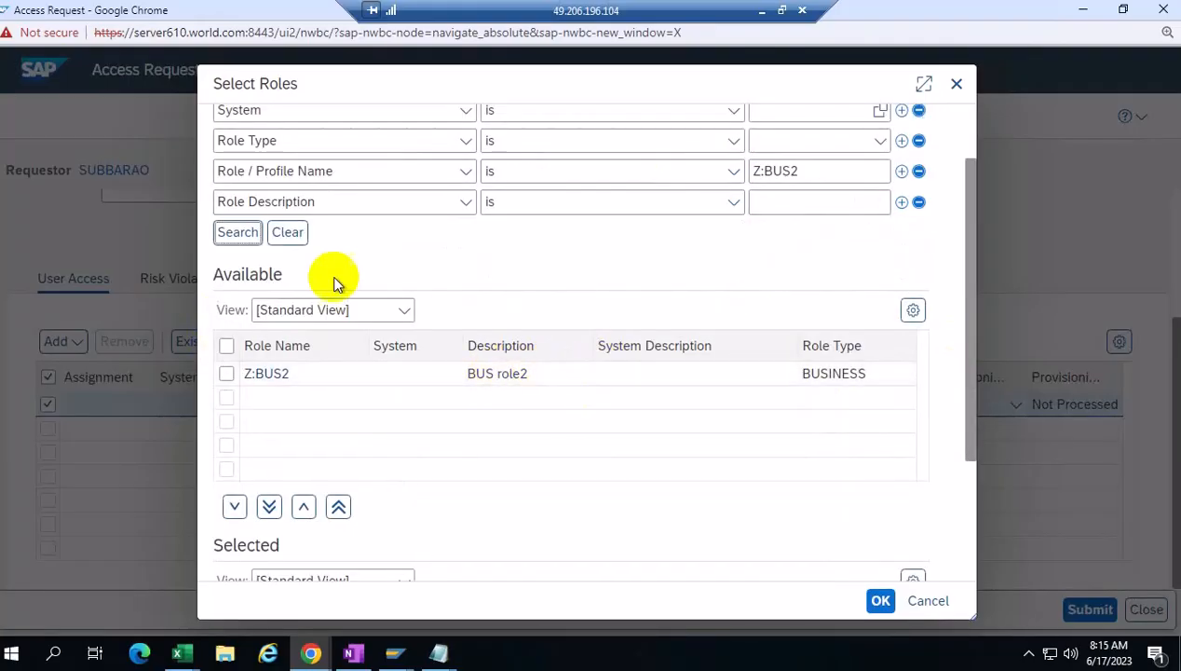
Try restricting the search for role Z:BUS2 with an added Company criterion set to BENZ-INDIA
left_click(901, 202)
left_click(465, 233)
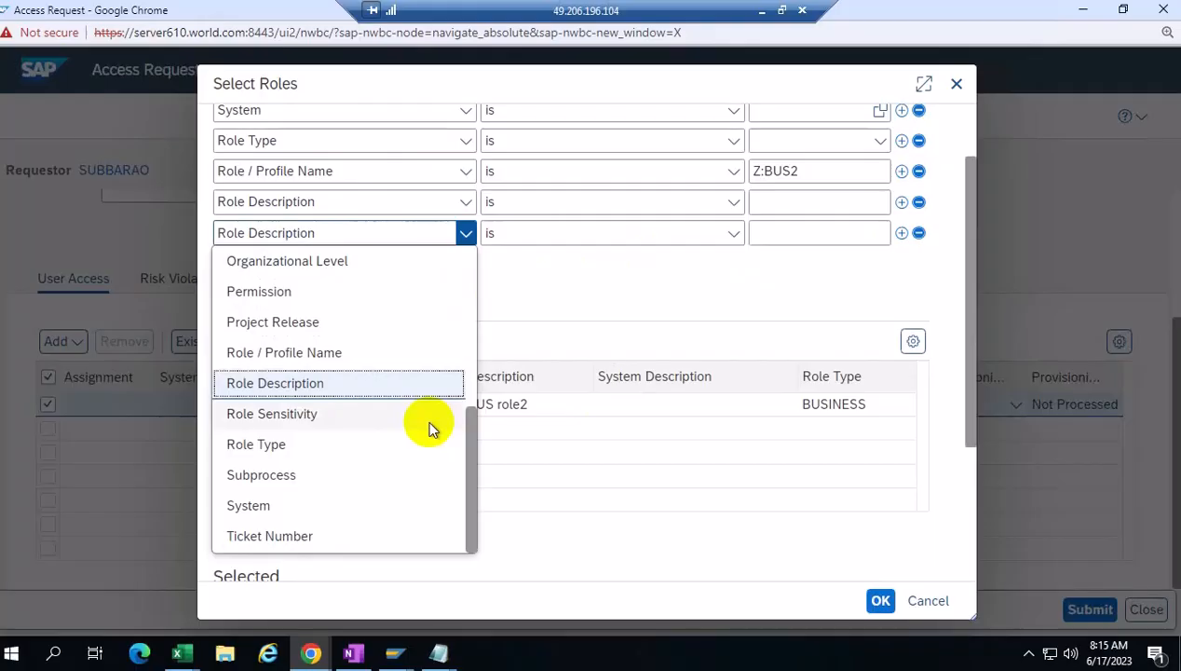
scroll(426, 419, "up", 5)
left_click(327, 413)
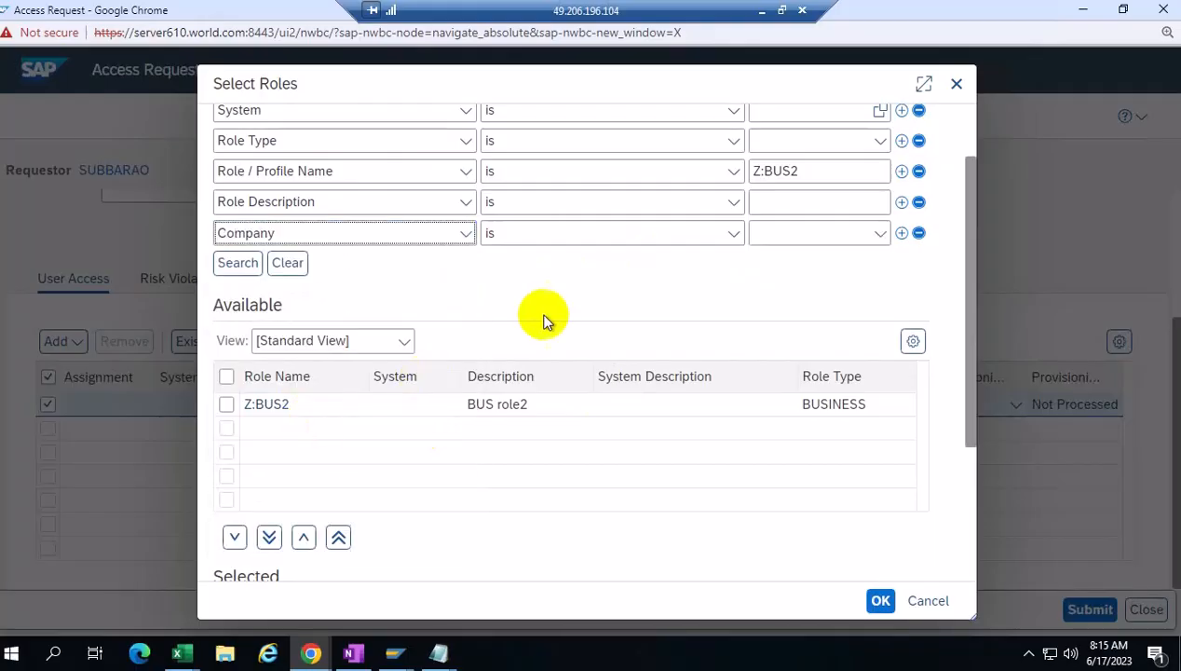
left_click(879, 233)
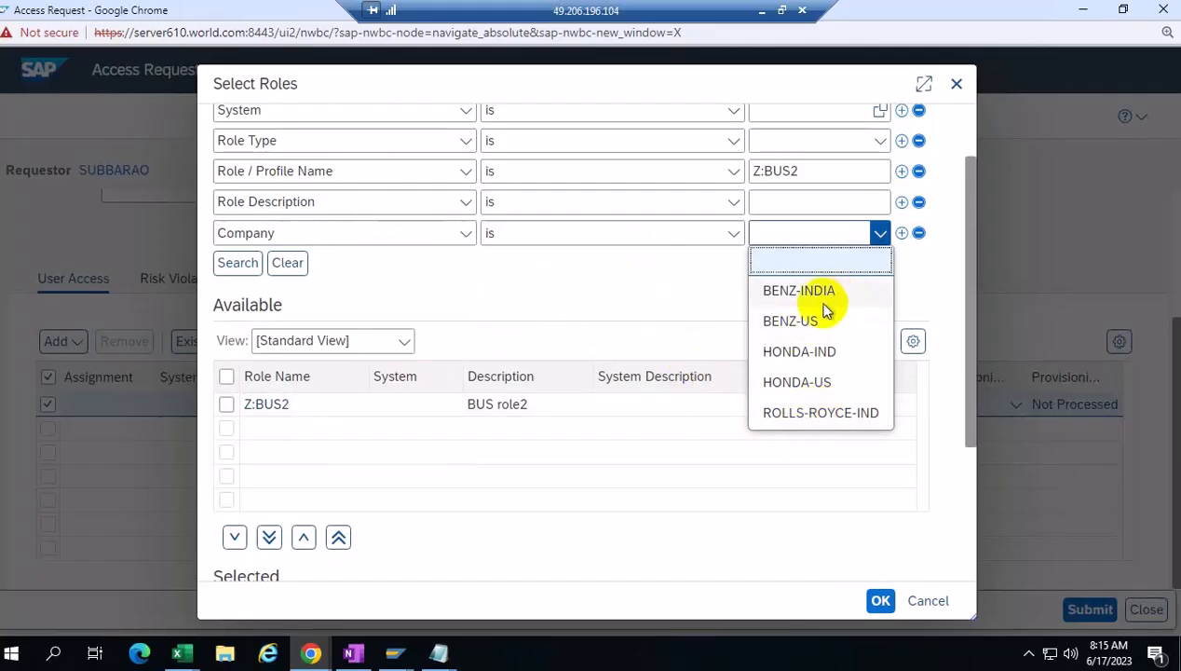
left_click(796, 292)
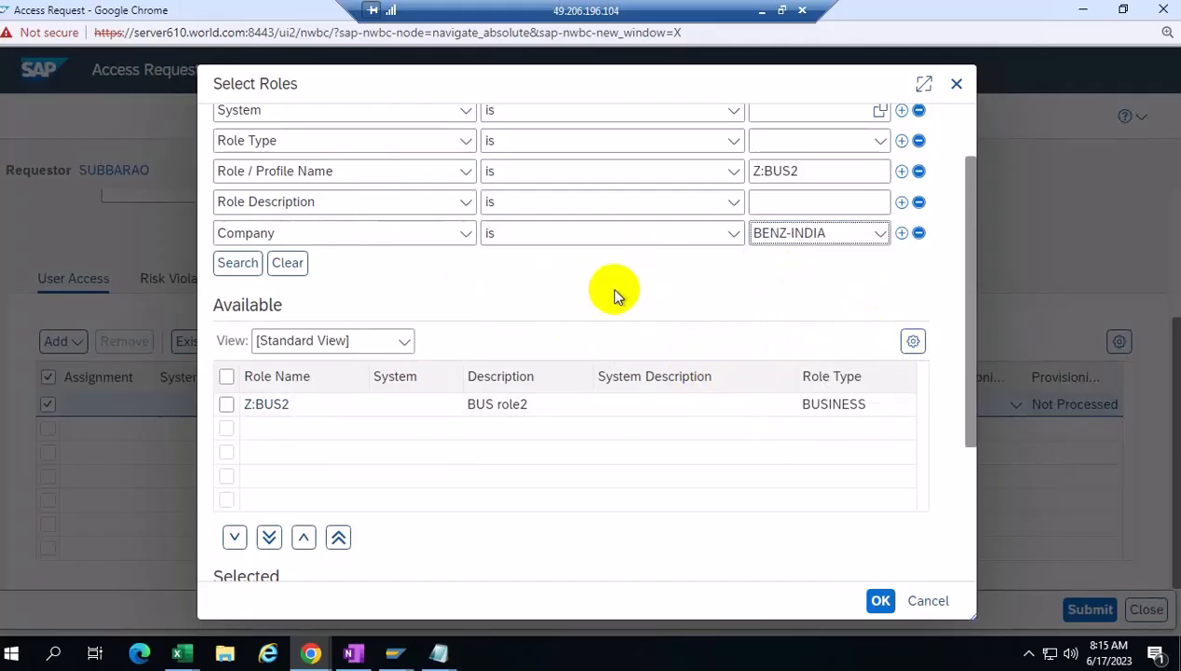
left_click(228, 268)
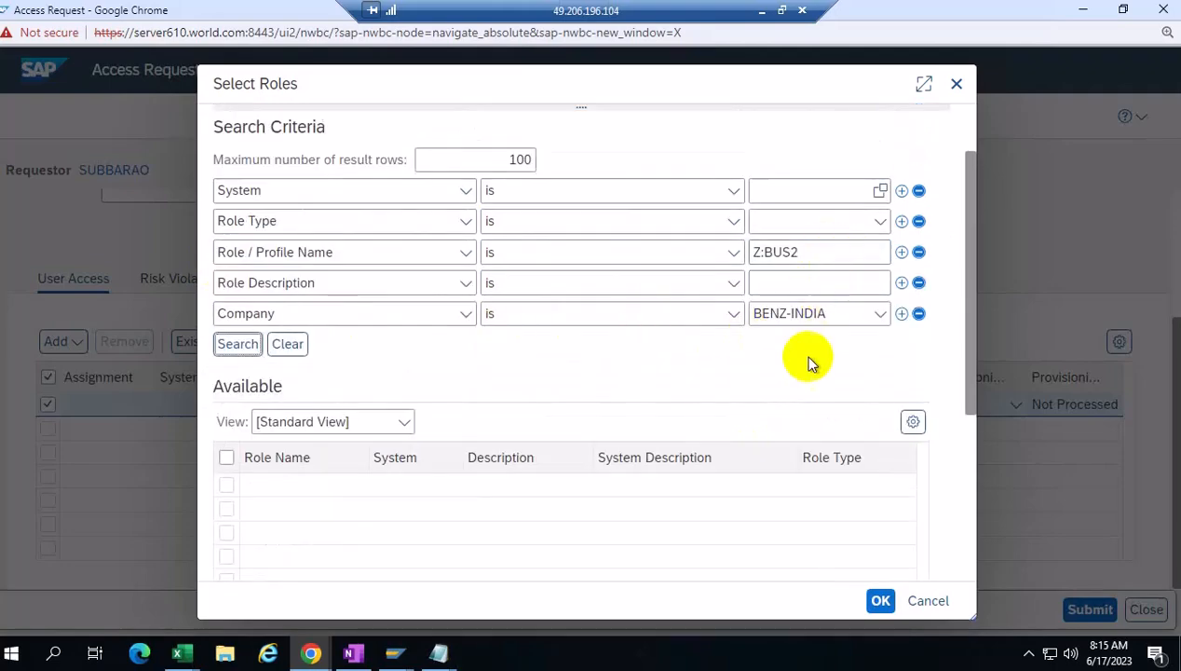
Remove the Company criterion and repeat the search for role Z:BUS2
left_click(919, 315)
left_click(235, 232)
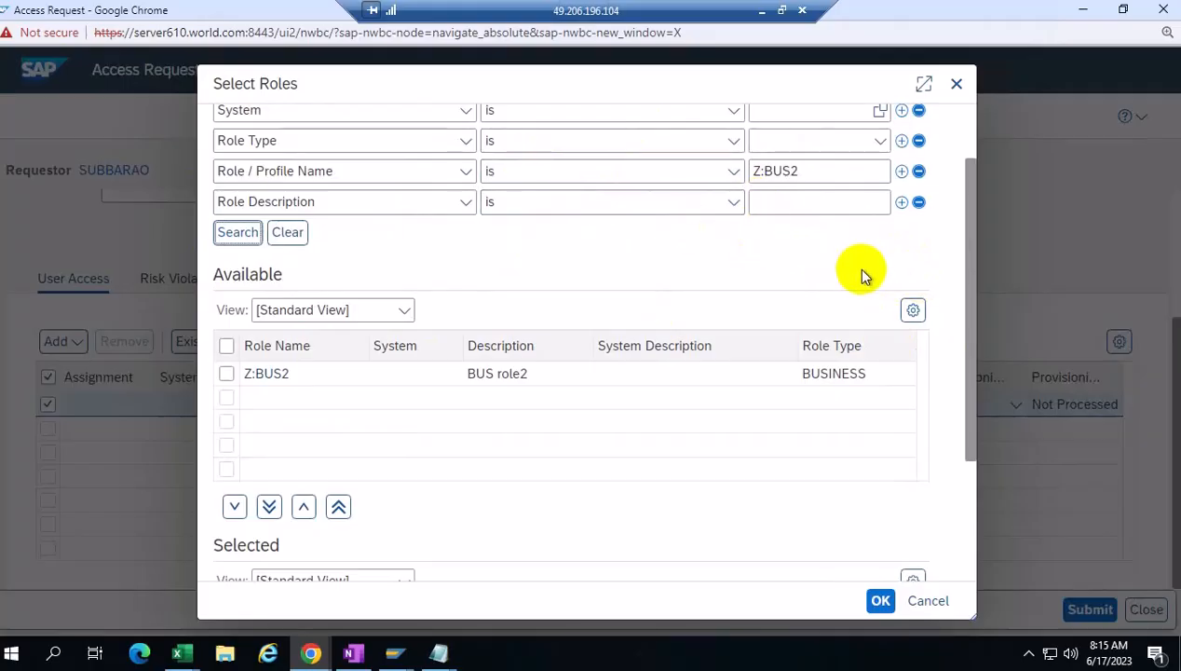
scroll(848, 249, "down", 2)
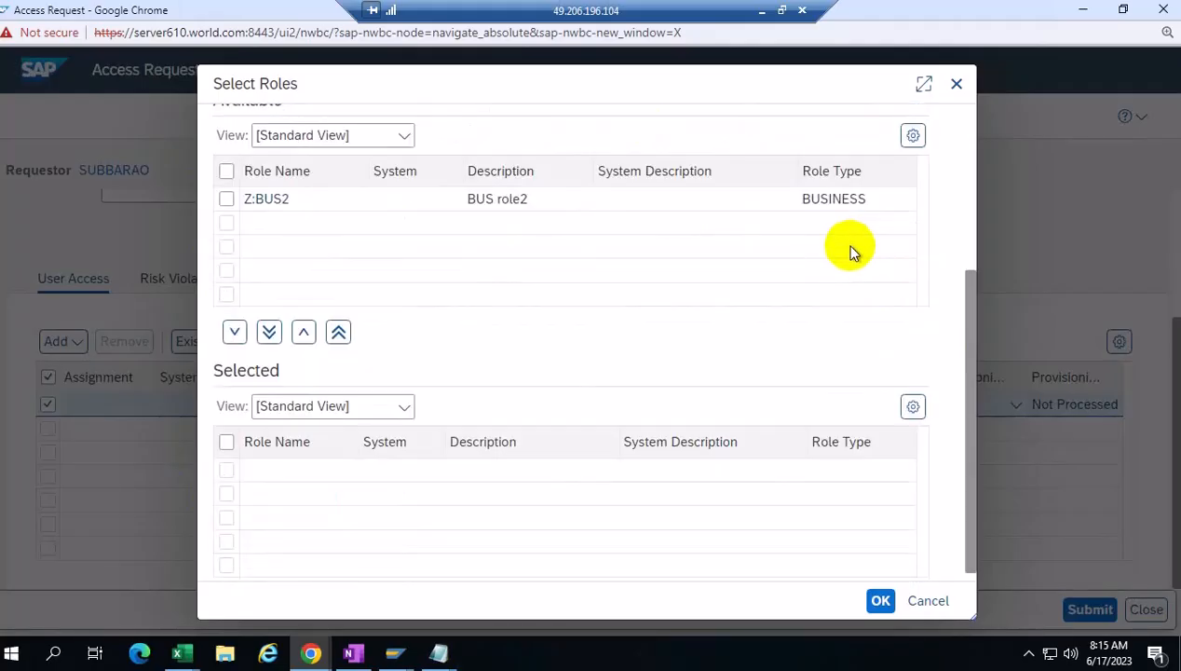
scroll(853, 251, "up", 2)
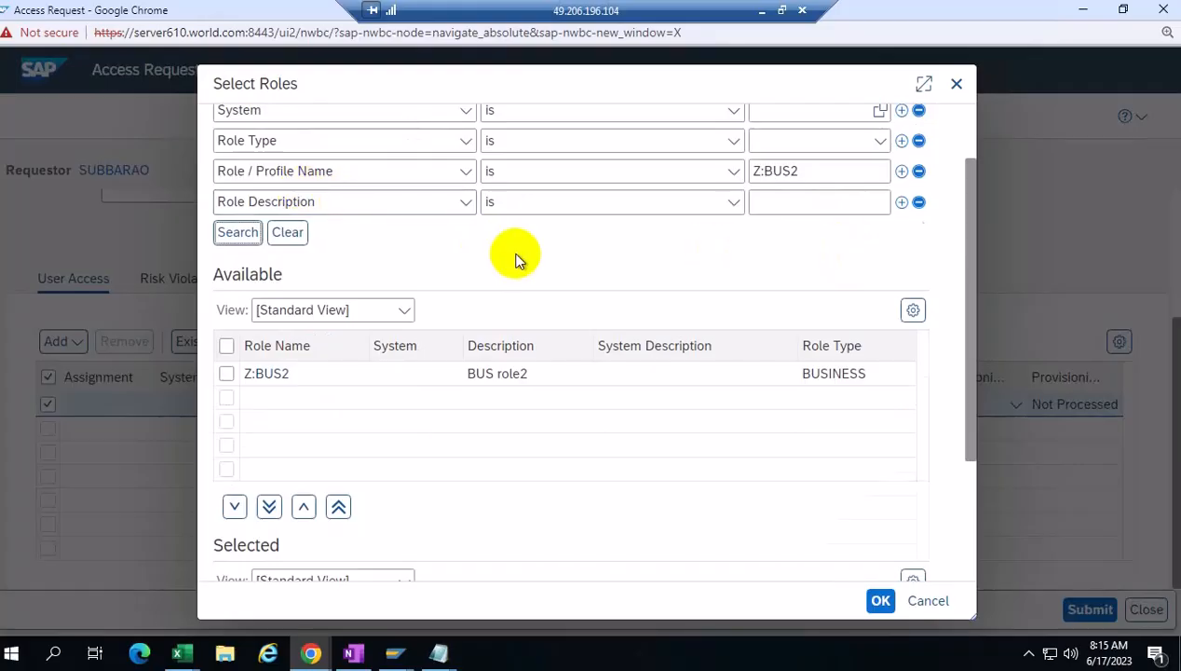
scroll(514, 256, "up", 1)
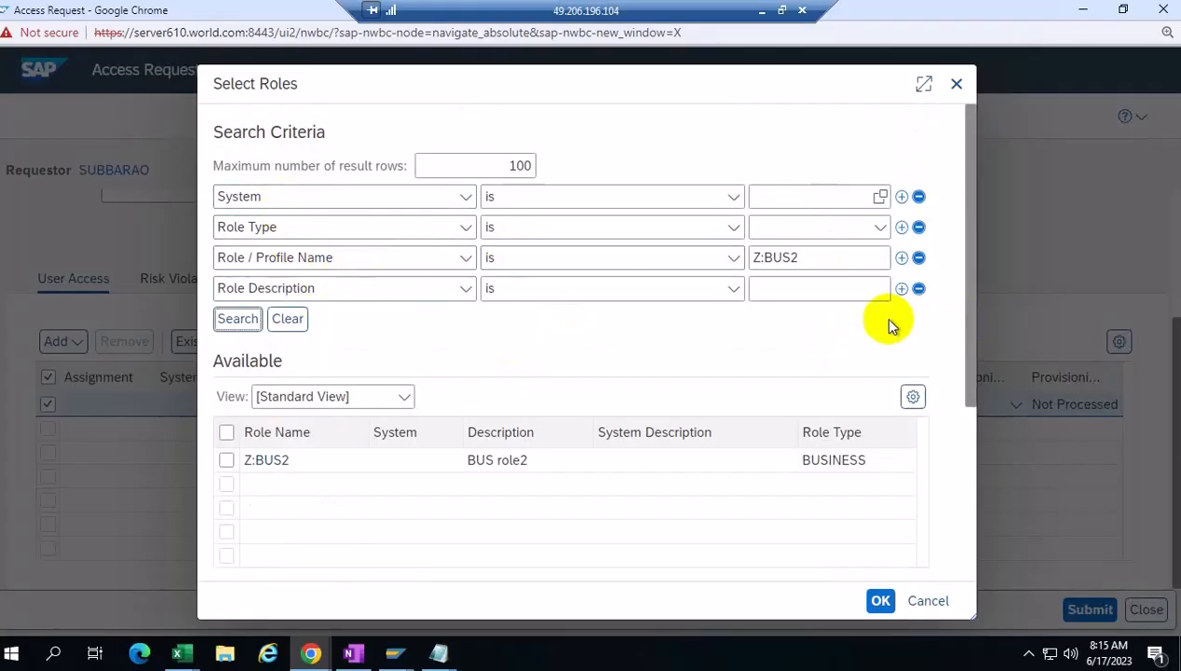
Switch to the SAP GUI session, leave the lock entry list and open the SAP Customizing Implementation Guide via transaction SPRO
left_click(396, 656)
left_click(446, 586)
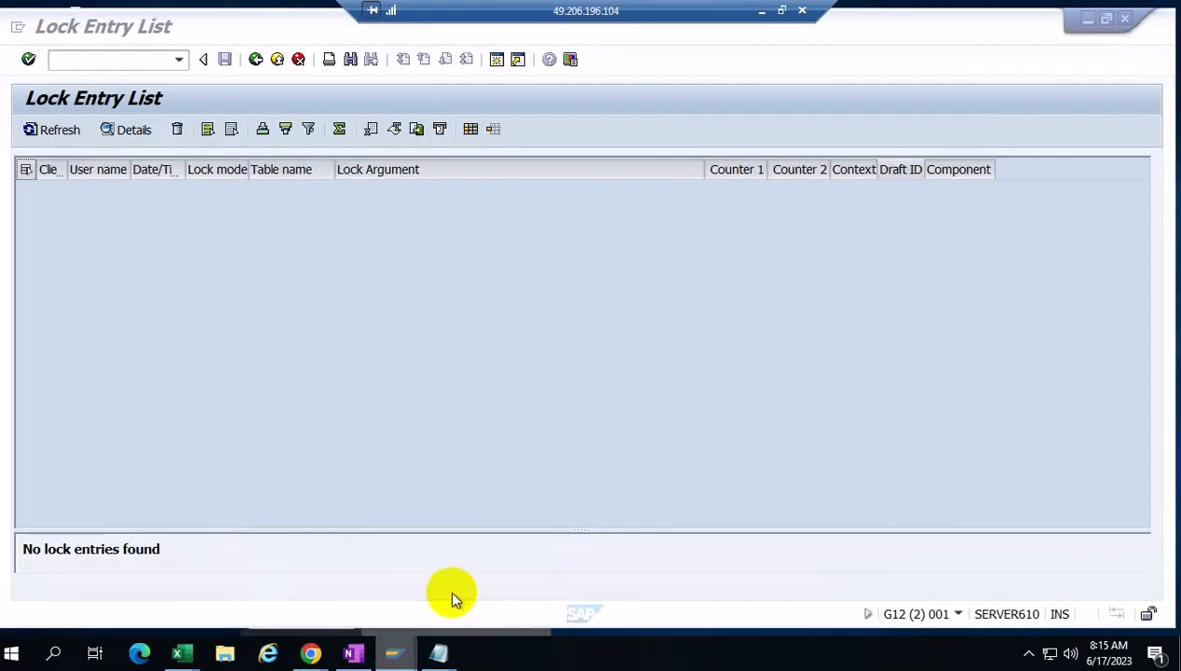
left_click(255, 59)
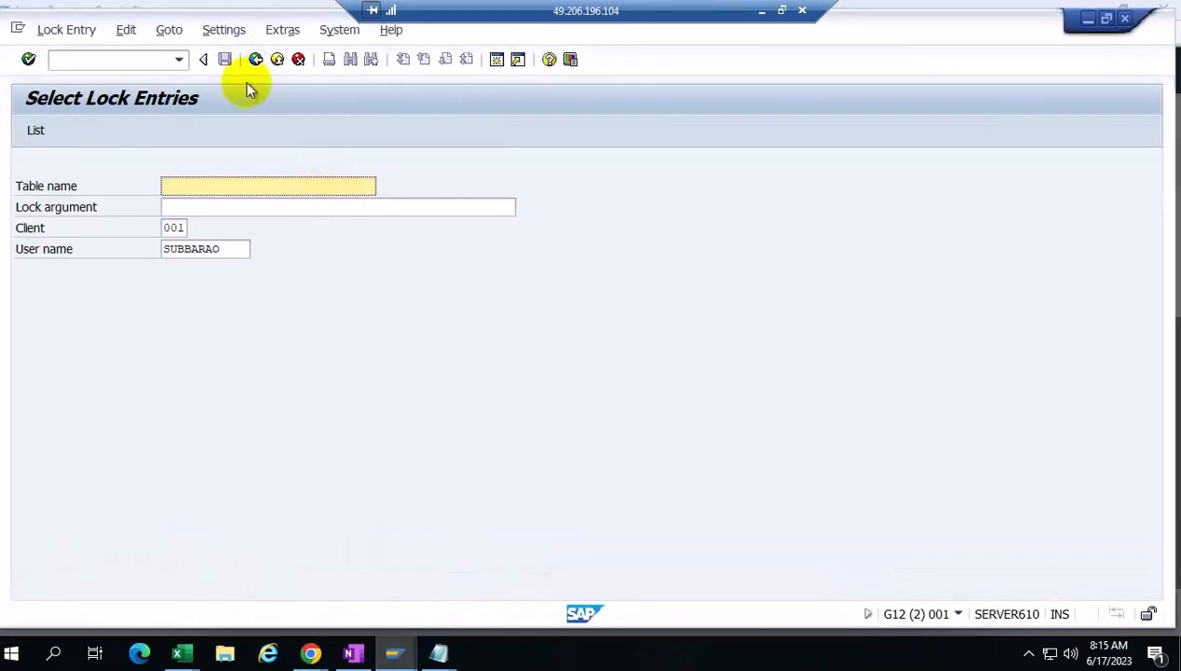
left_click(256, 60)
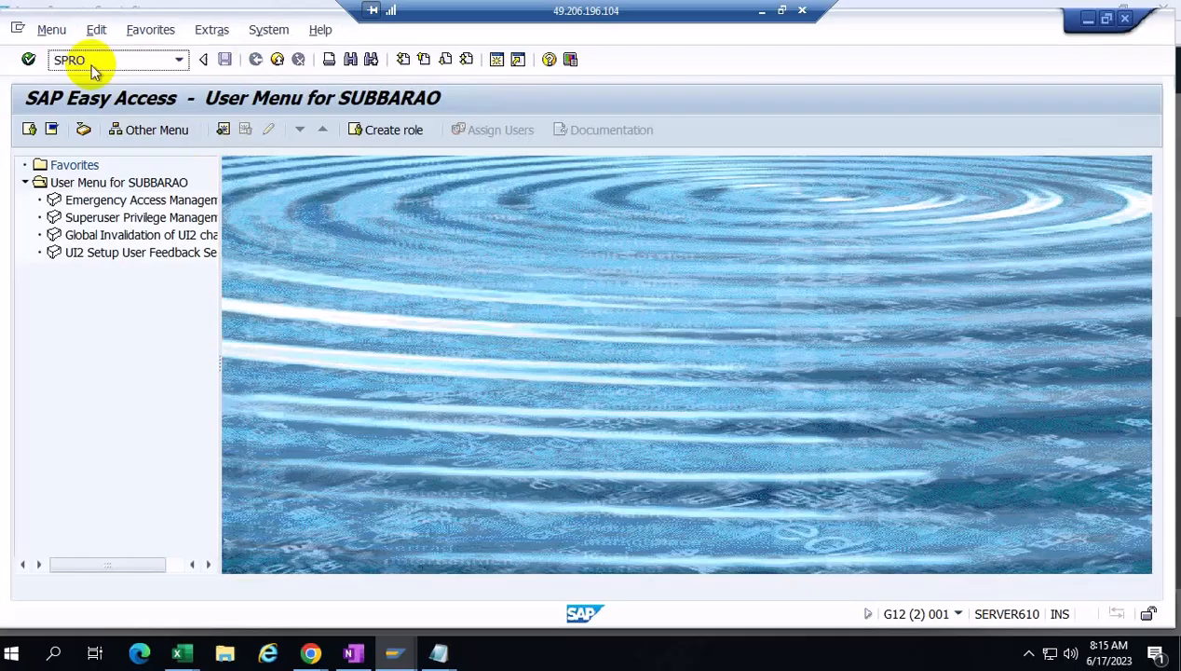
key("Return")
left_click(91, 130)
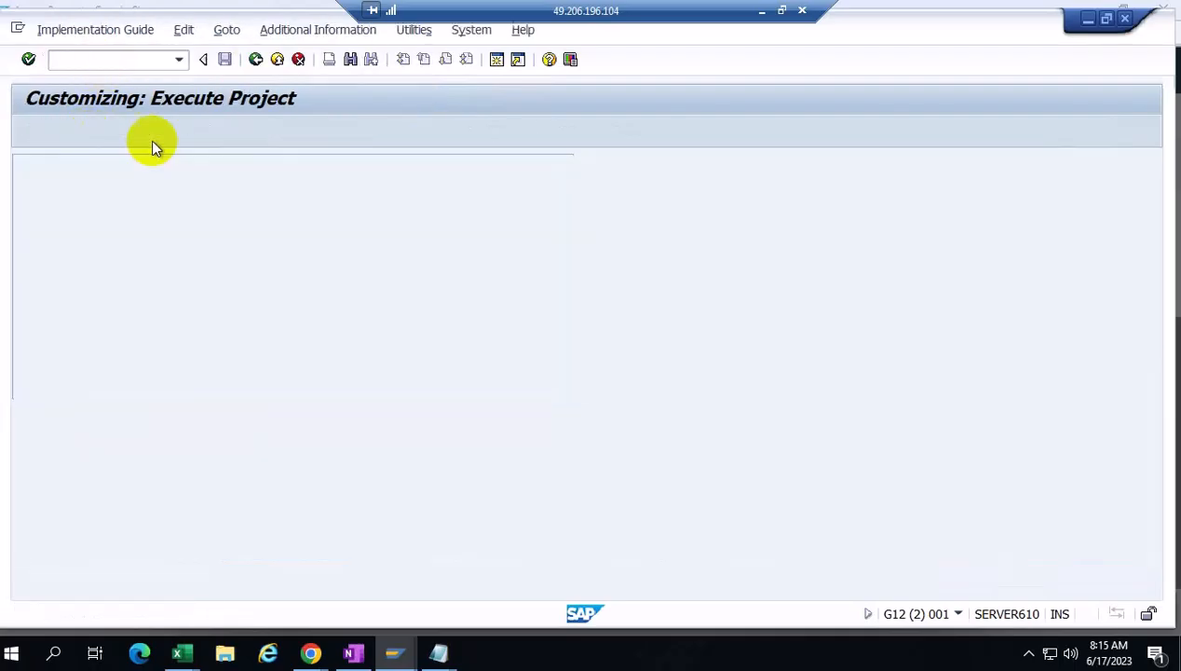
Expand Governance, Risk and Compliance, Access Control, and User Provisioning to examine the role search attribute activity for access requests
left_click(38, 305)
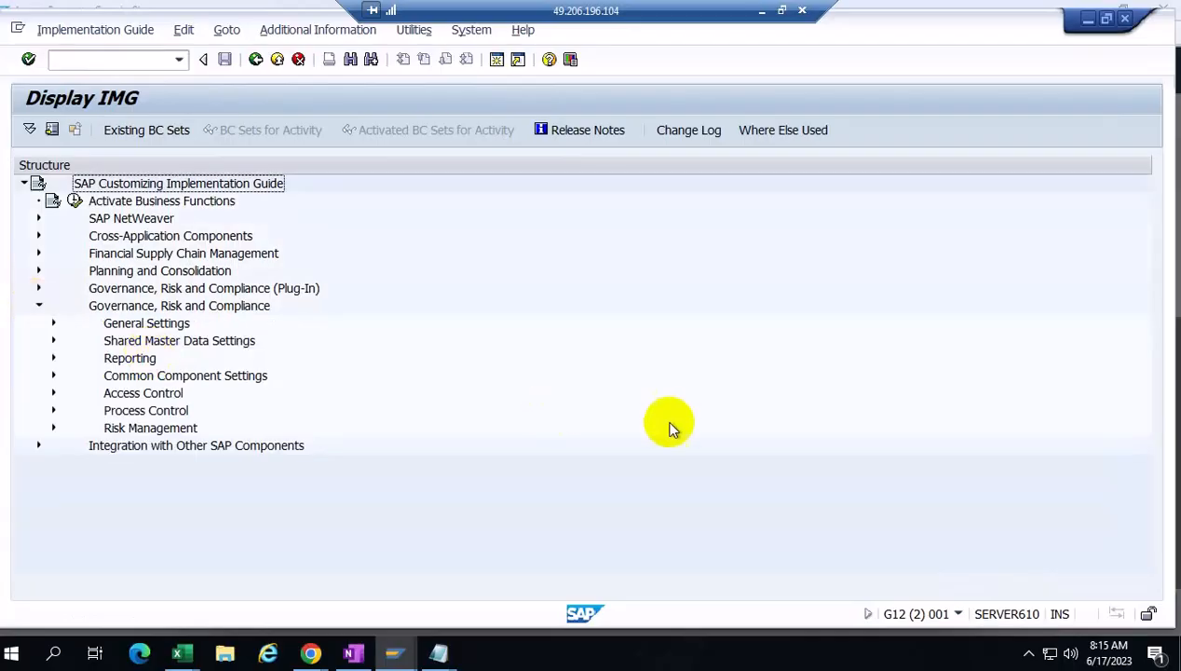
left_click(53, 392)
scroll(465, 400, "down", 2)
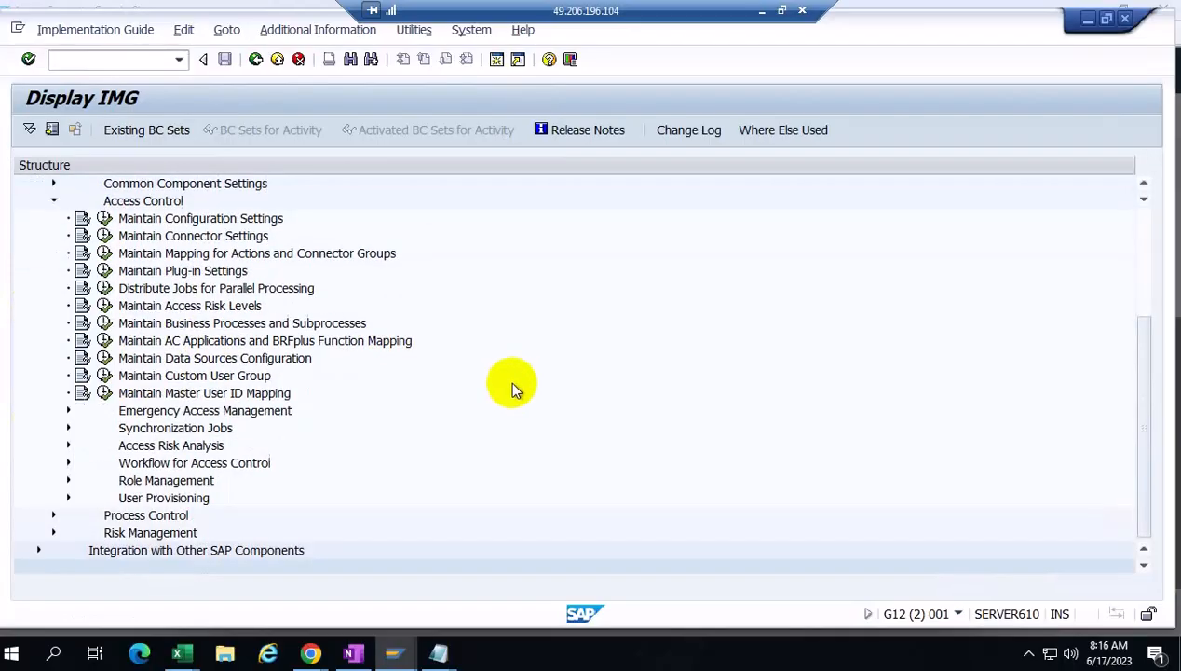
left_click(67, 498)
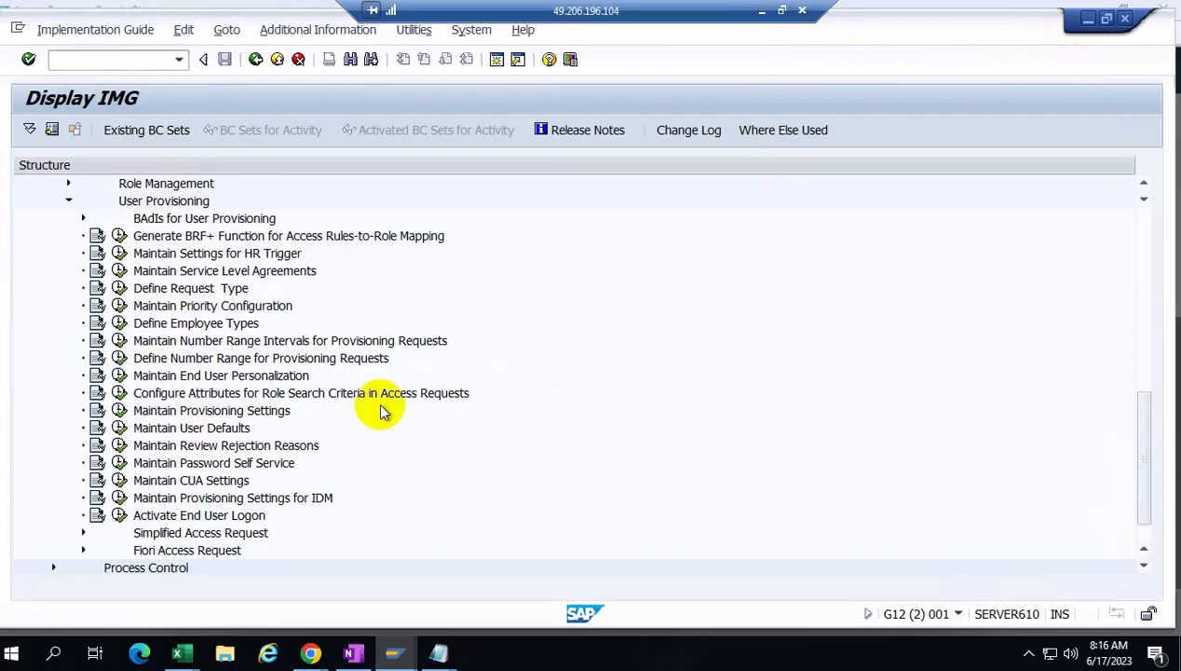
Switch back to the Access Request in Chrome and add the available role Z:BUS2 to the request
left_click(315, 657)
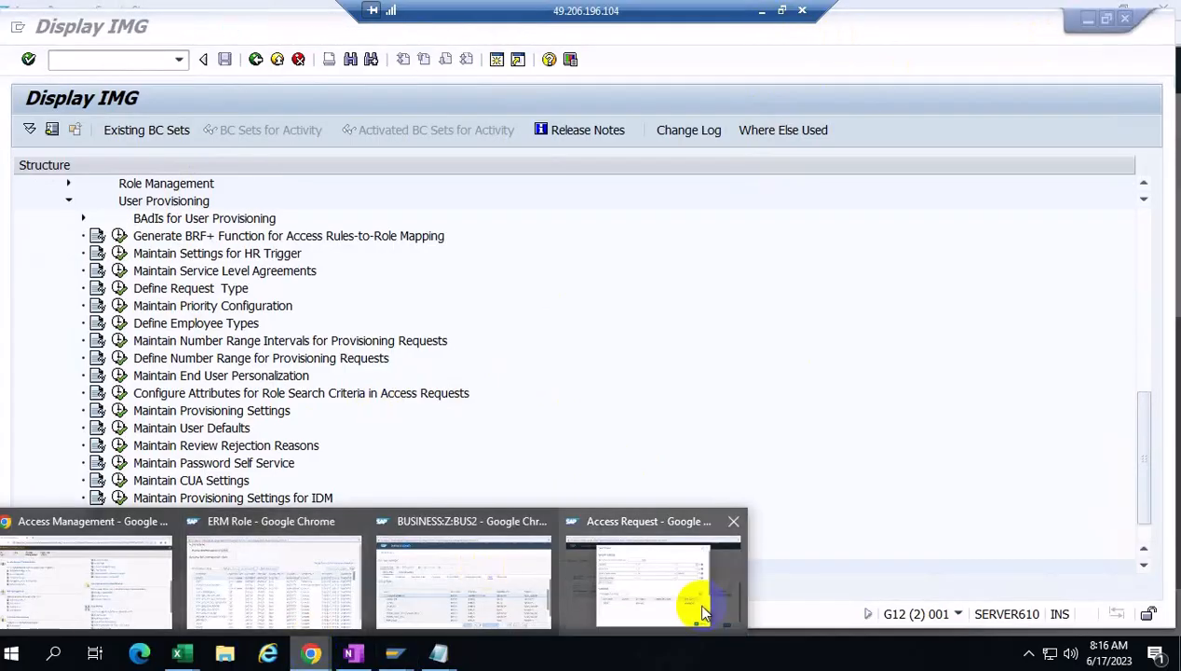
left_click(644, 575)
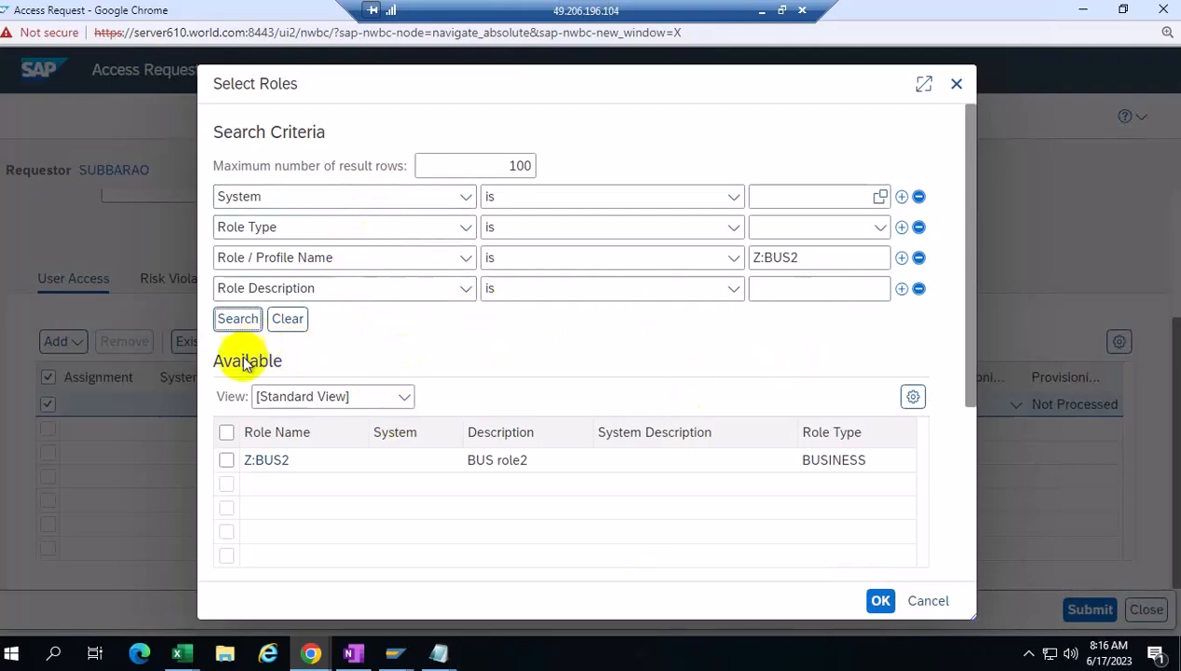
scroll(969, 466, "down", 3)
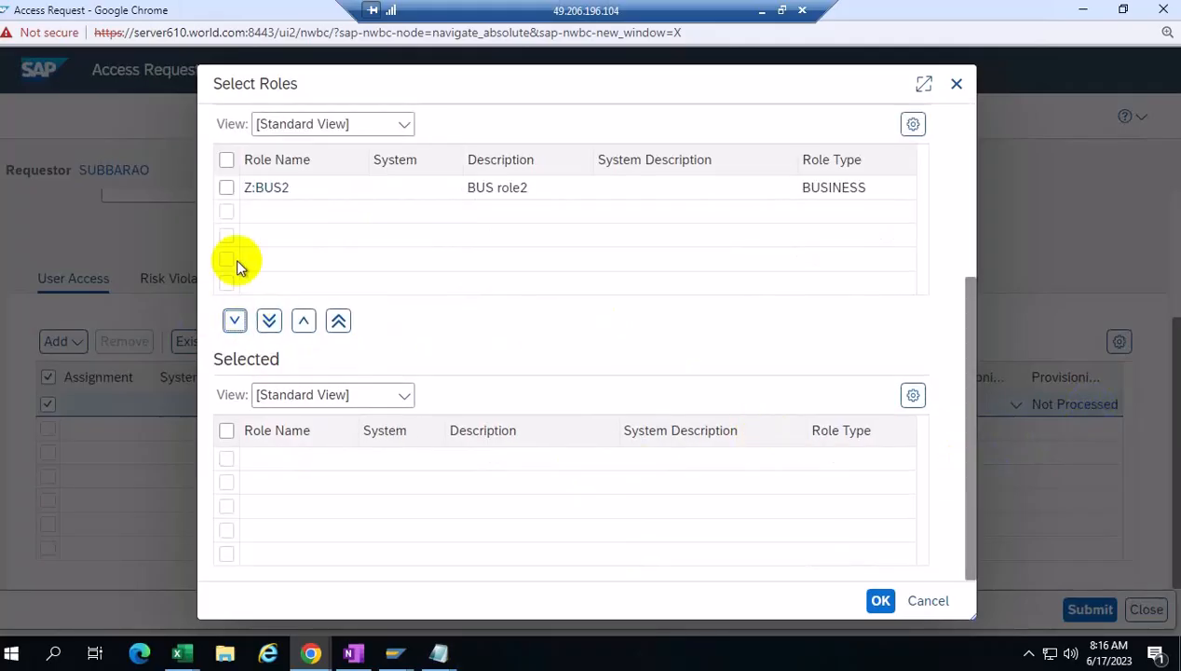
left_click(229, 189)
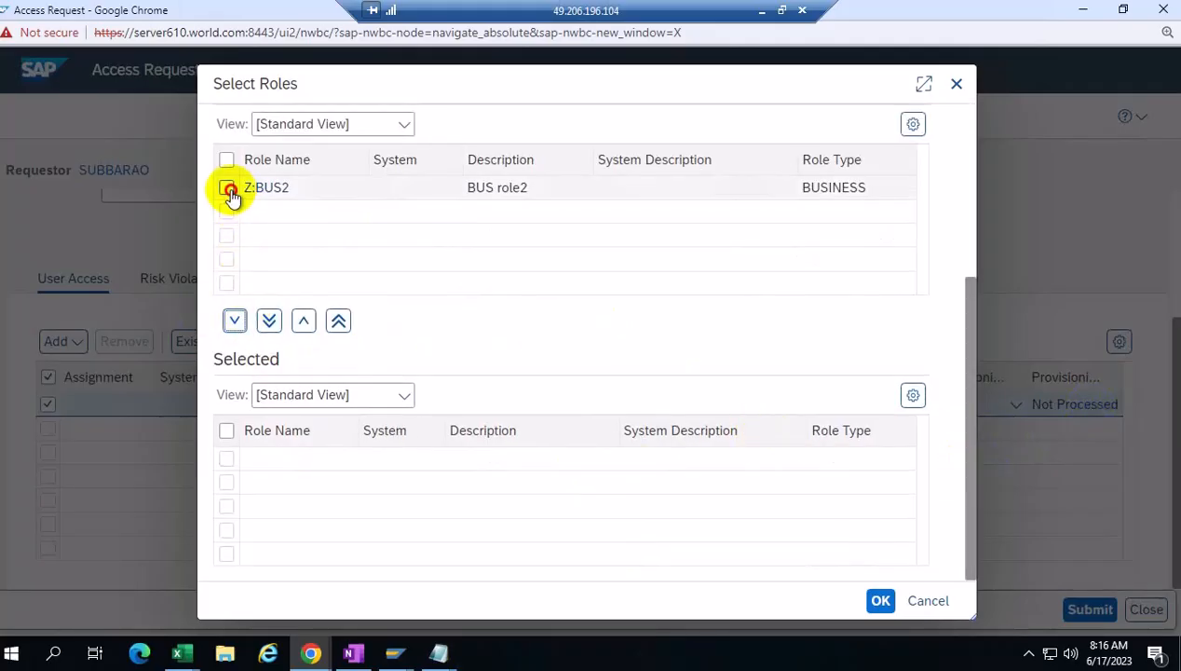
left_click(231, 321)
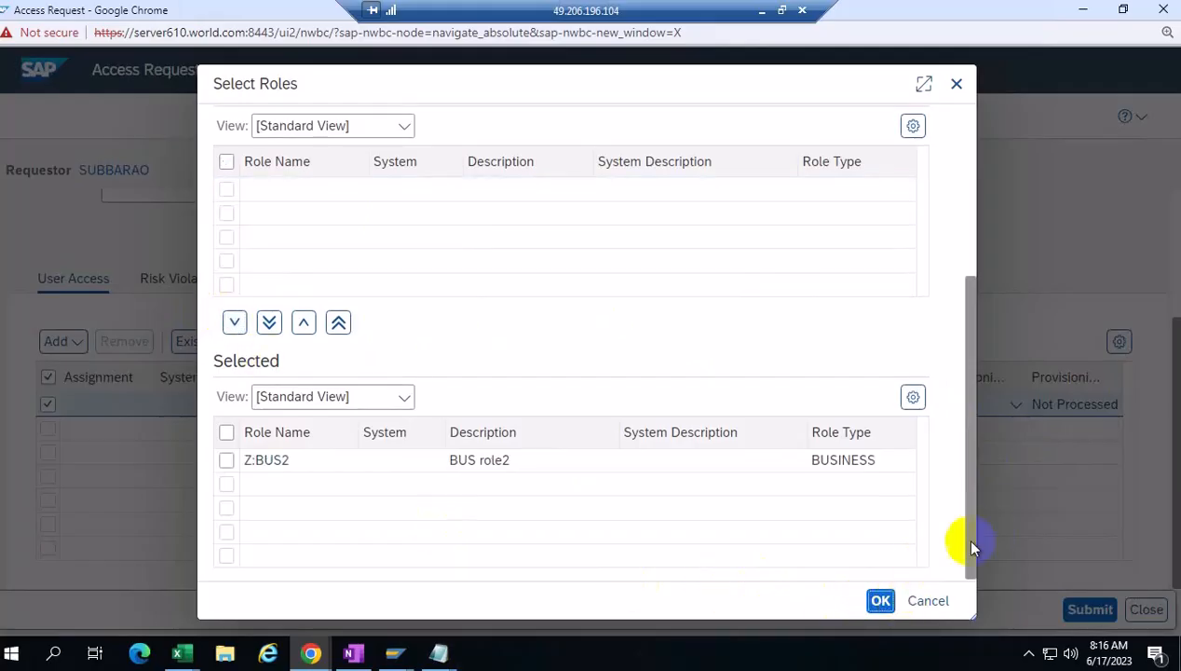
left_click(880, 602)
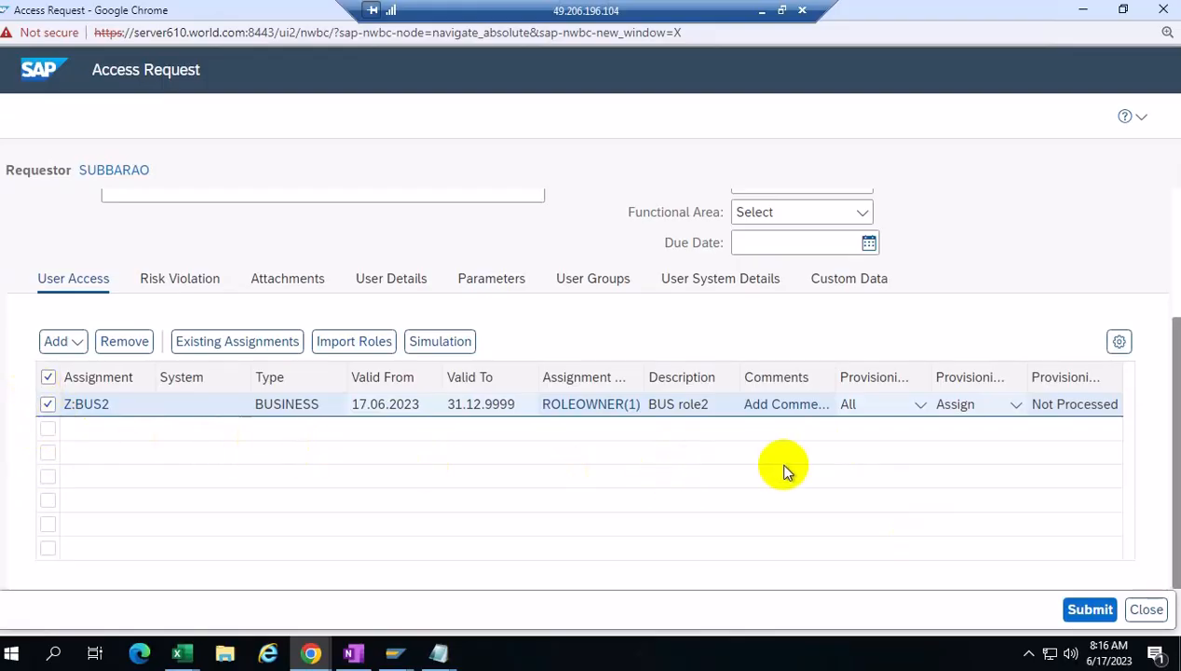
Set the provisioning environment of the Z:BUS2 assignment to Production
left_click(920, 406)
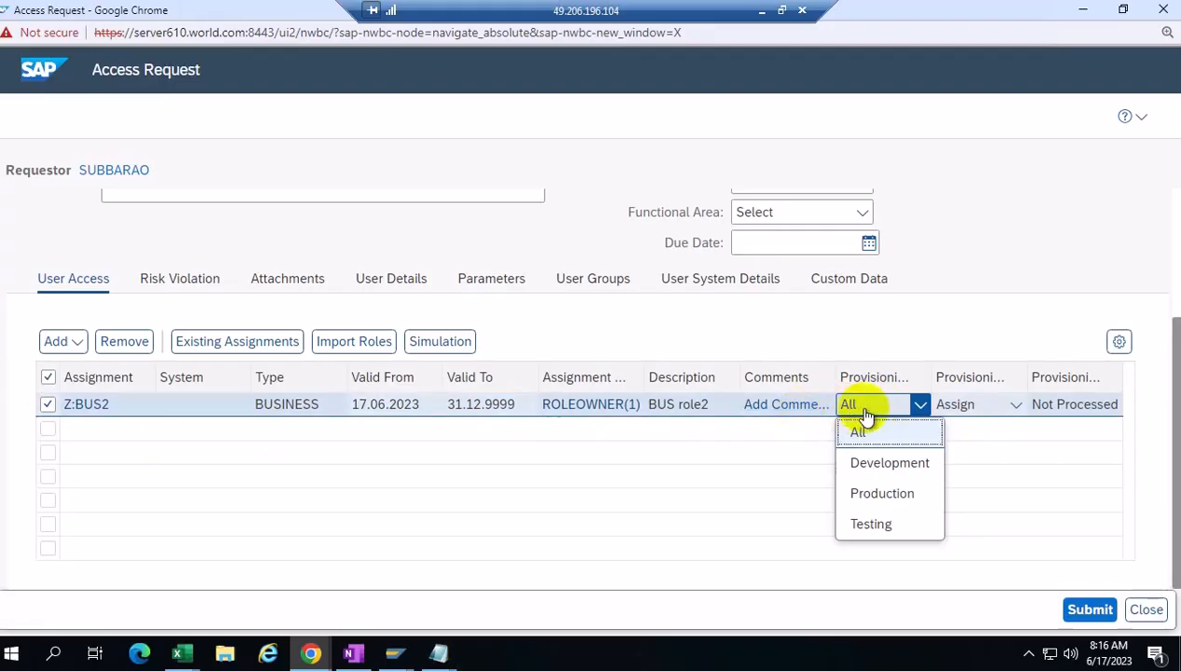
left_click(876, 498)
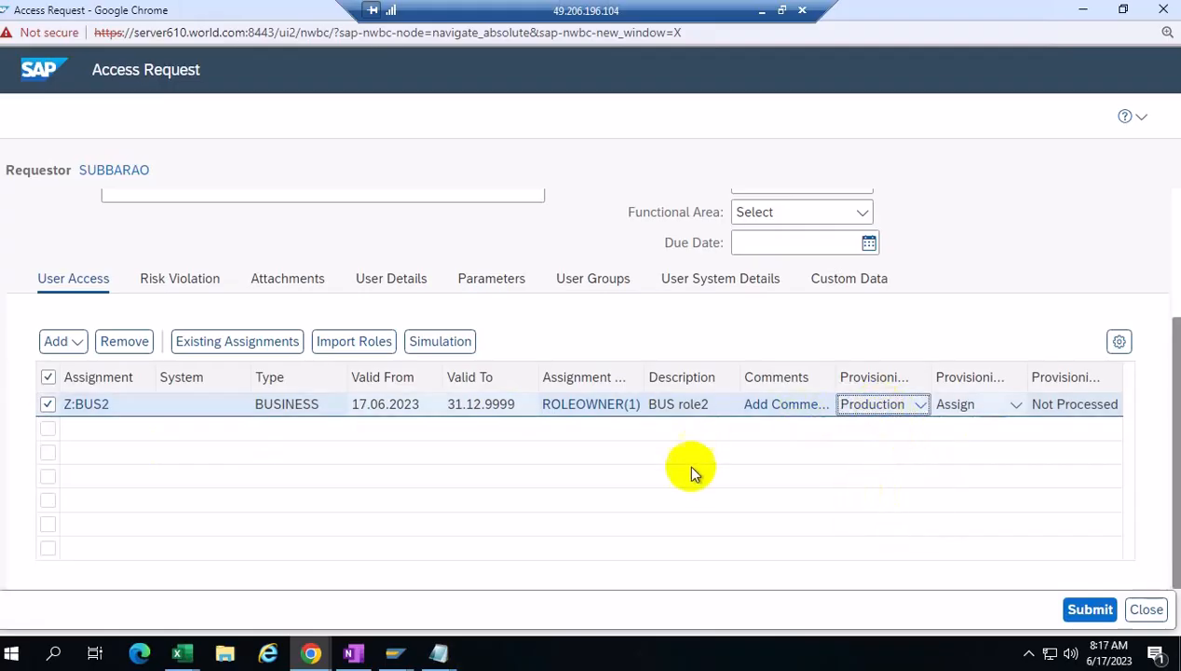
left_click(918, 404)
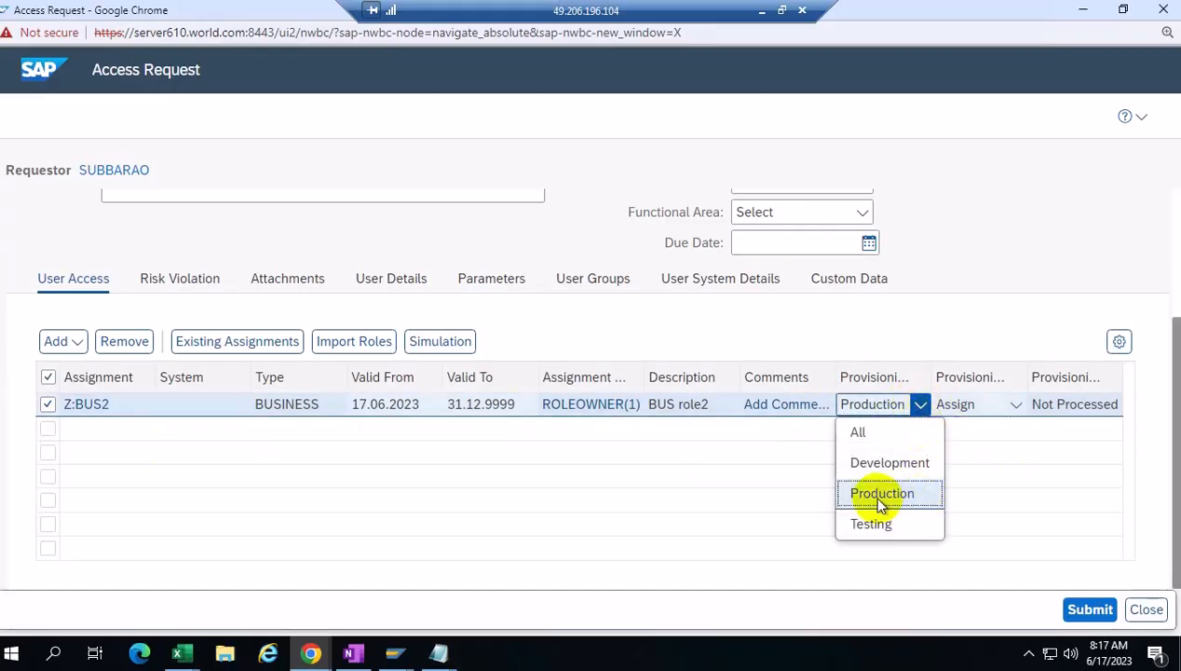
left_click(879, 495)
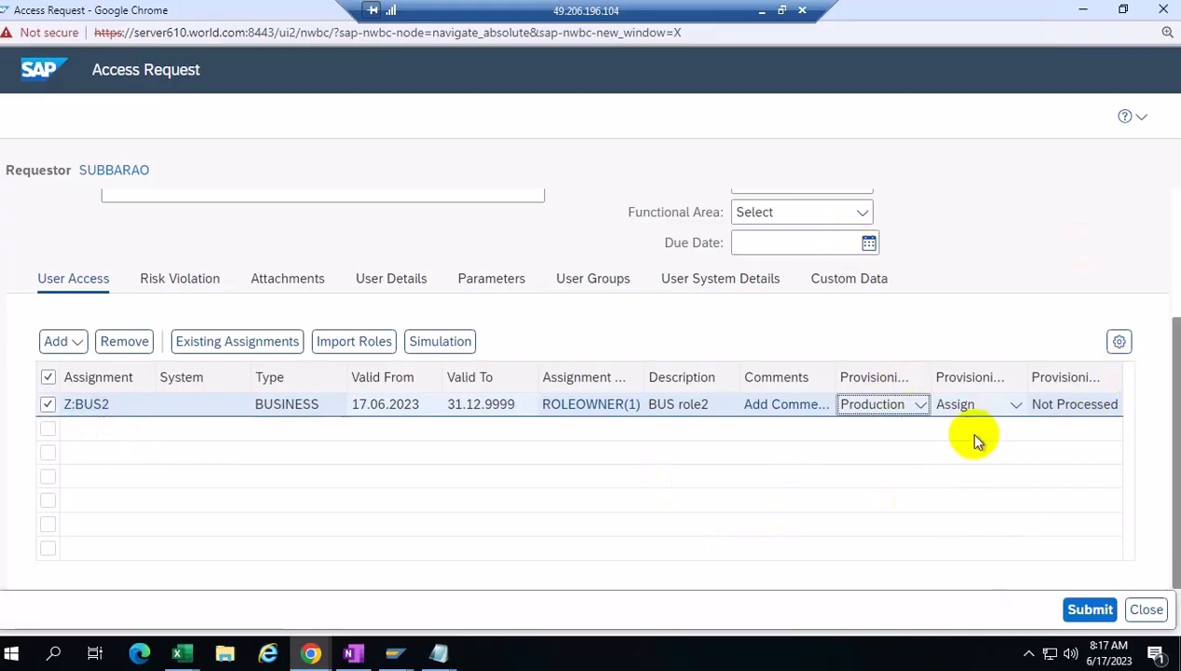
Set the provisioning environment of the Z:BUS2 assignment back to All
left_click(920, 405)
left_click(871, 429)
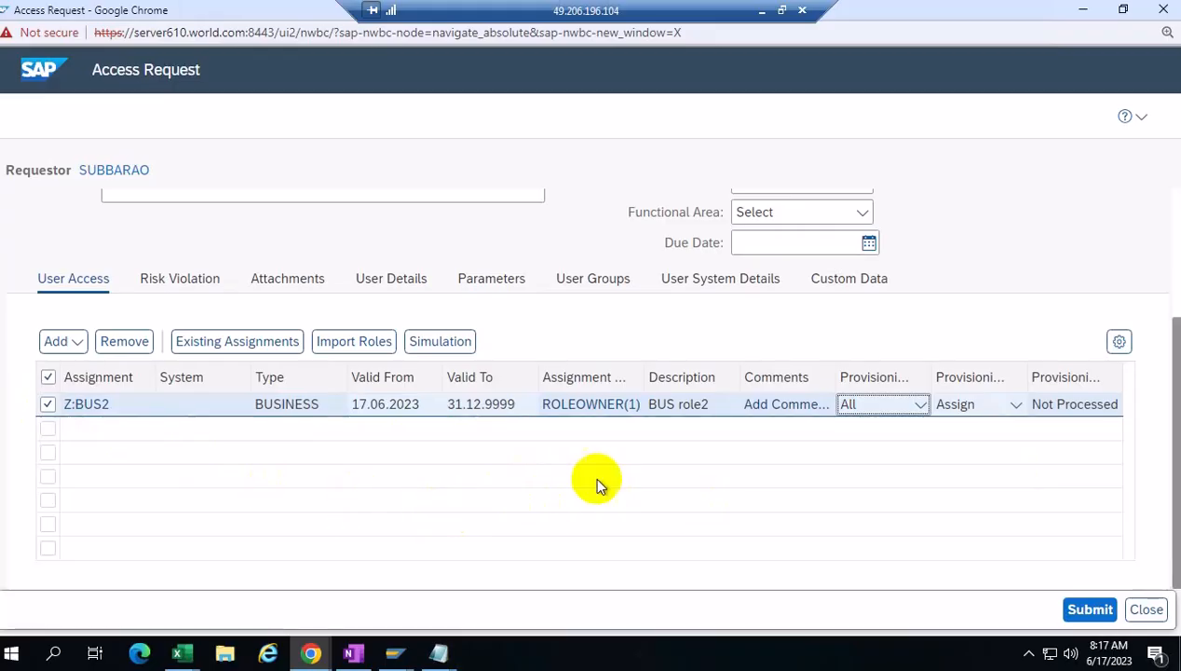
left_click(917, 407)
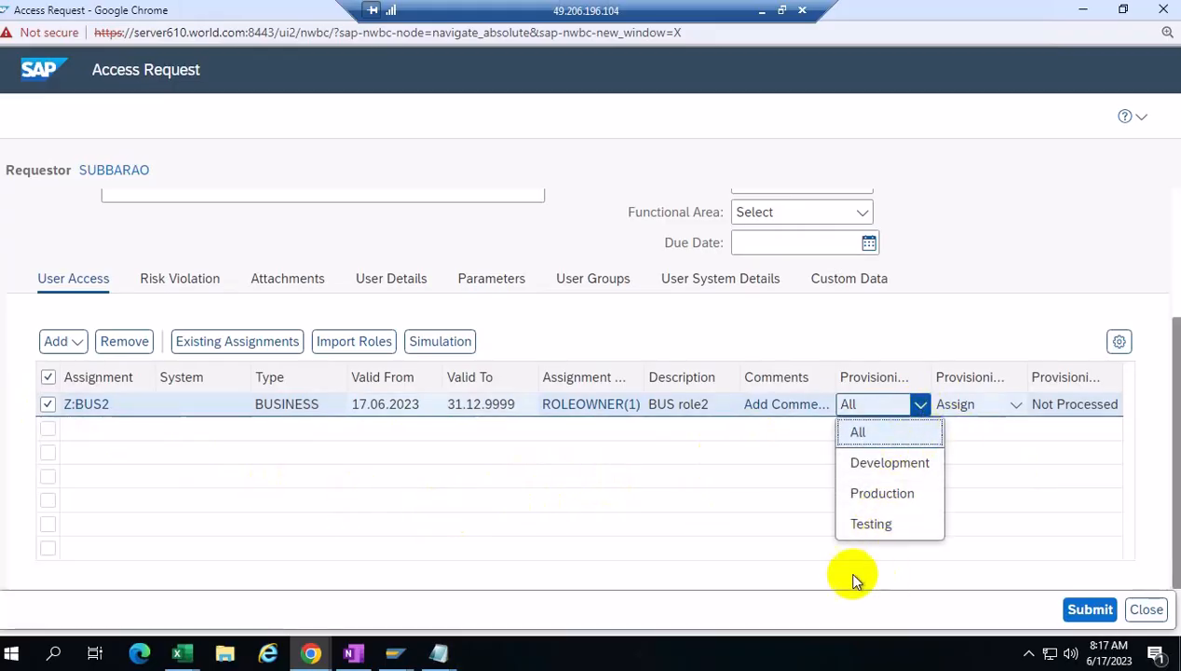
left_click(858, 435)
Start adding another role under User Access and list the systems offered for the System criterion, closing the list without a selection
scroll(972, 303, "up", 2)
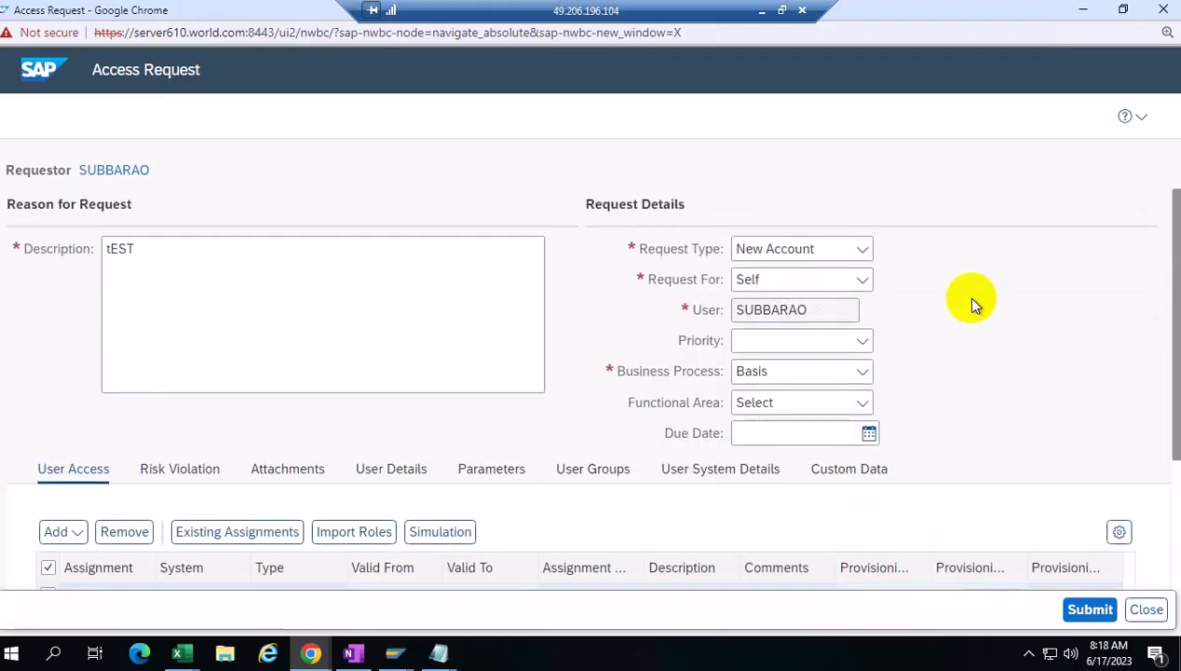
left_click(79, 533)
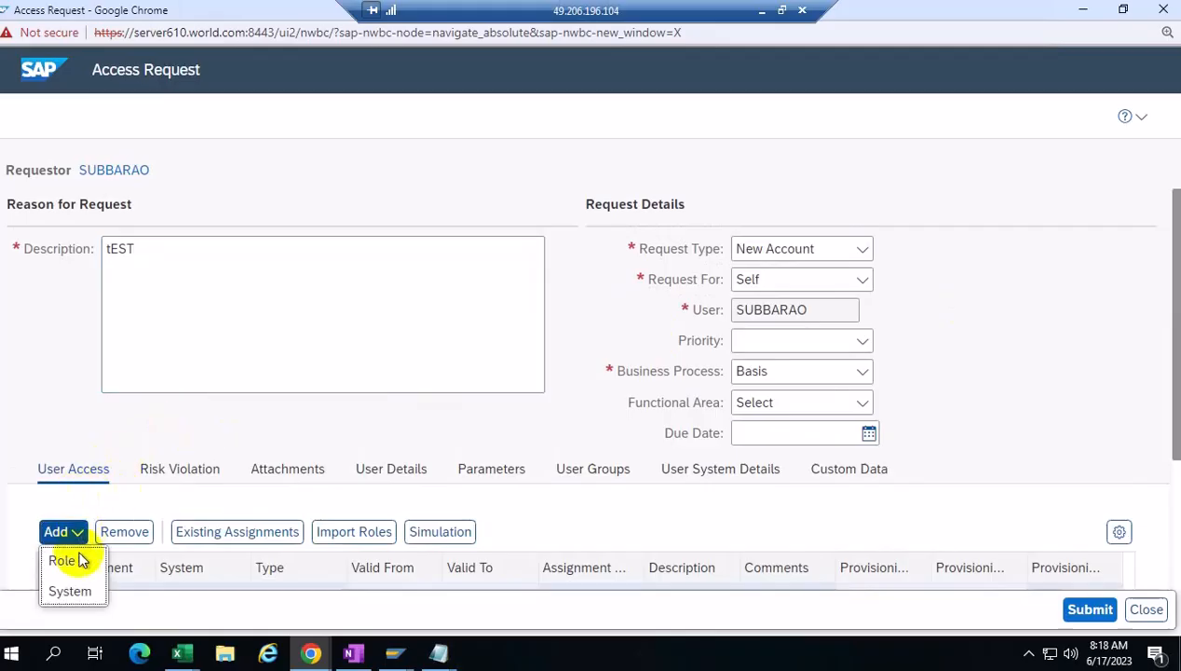
left_click(61, 557)
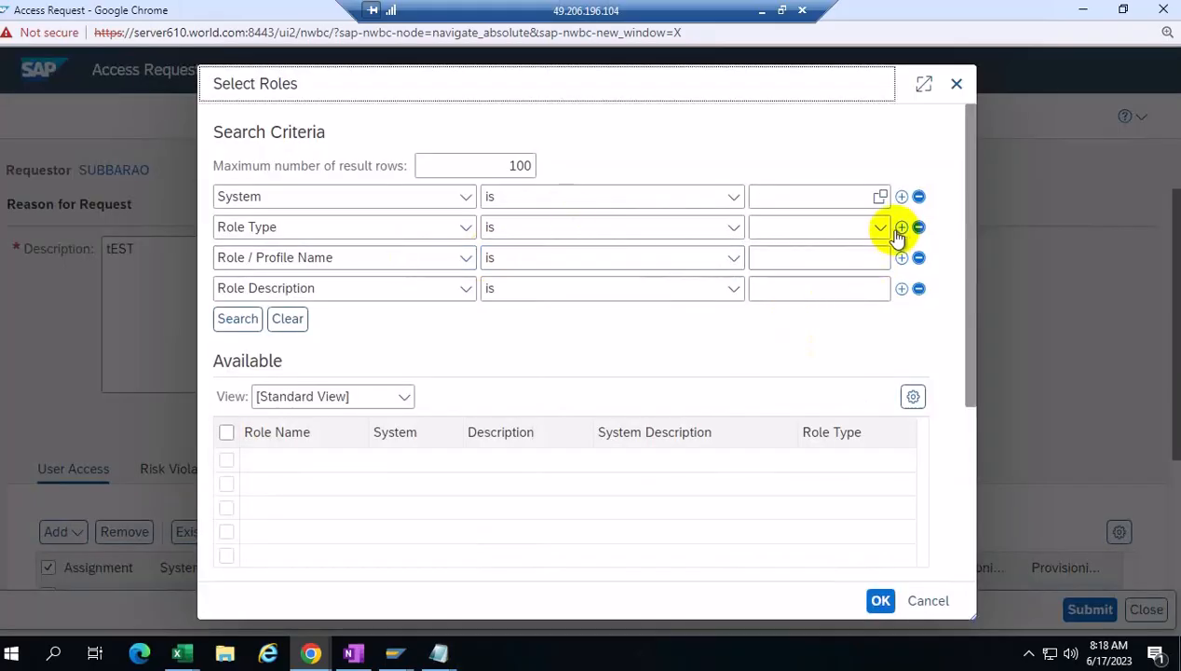
left_click(880, 197)
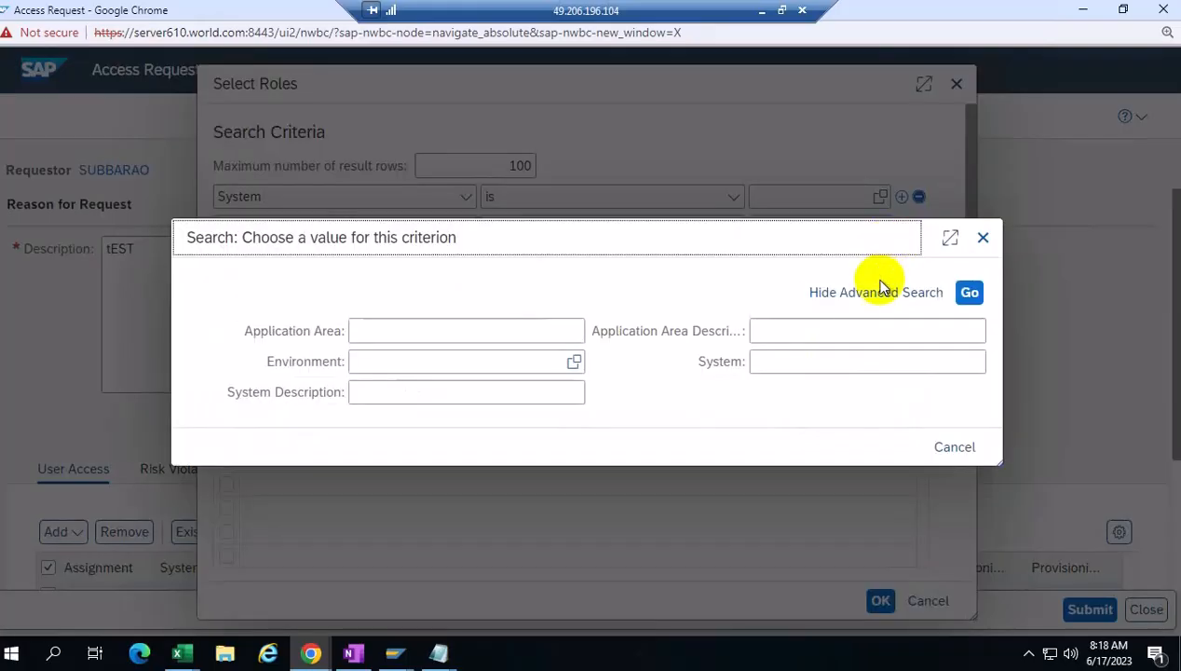
left_click(971, 292)
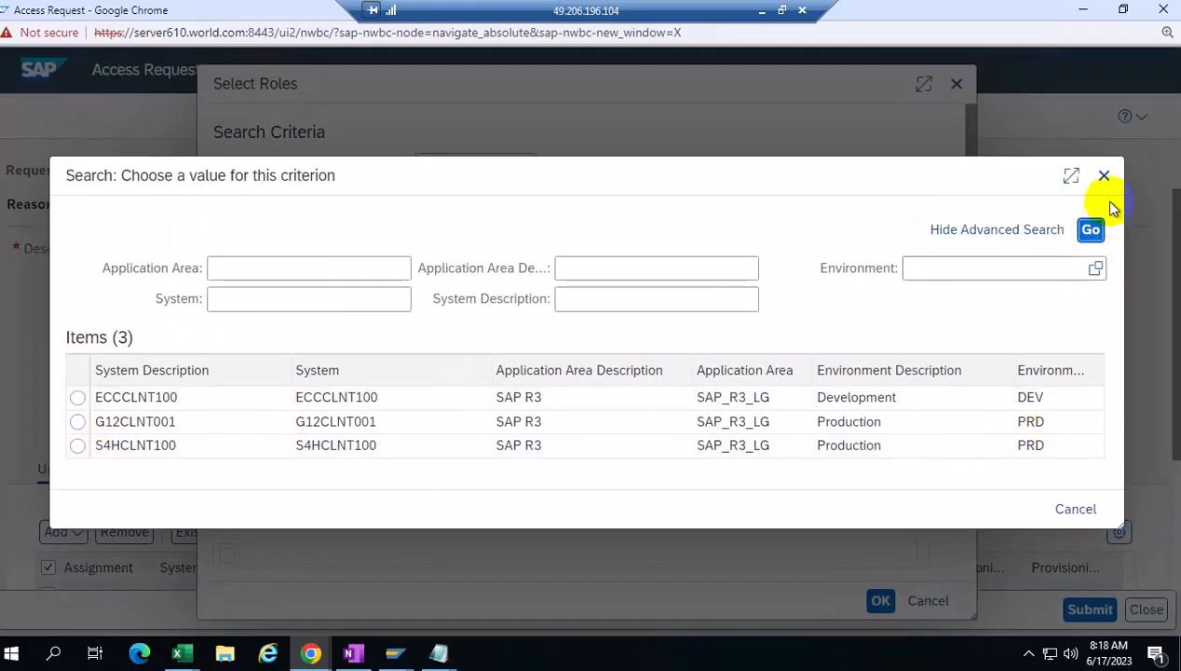
left_click(1104, 175)
Search the available roles without any criteria and examine the role list
left_click(238, 318)
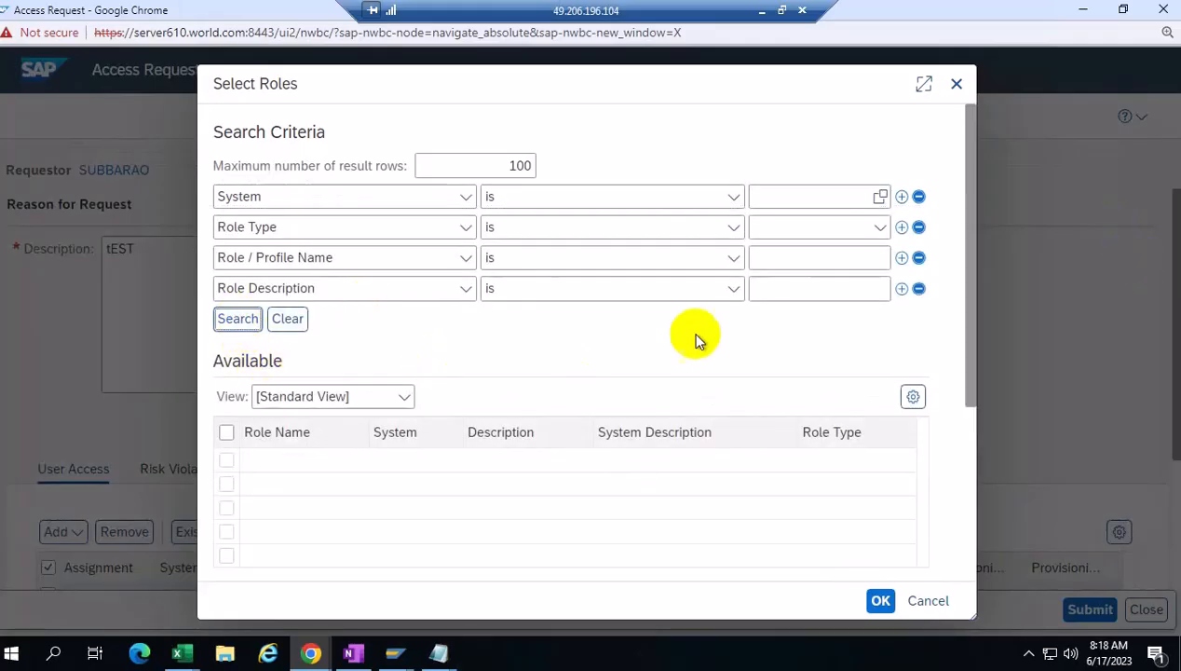
scroll(849, 402, "down", 2)
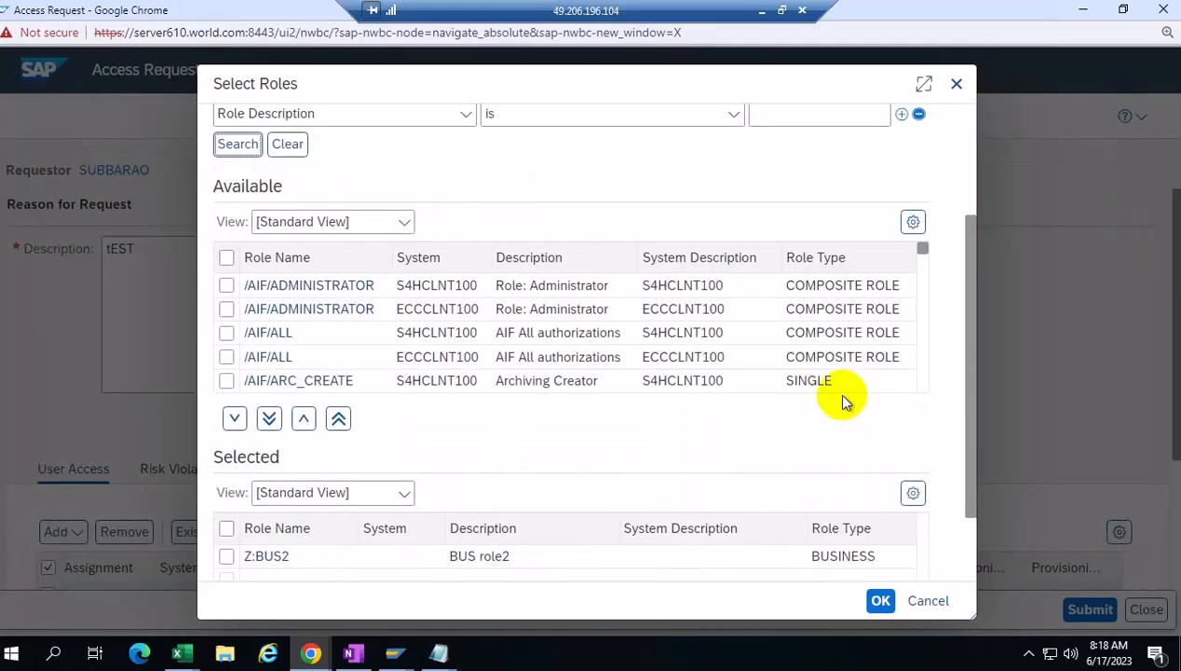
Add the composite role /AIF/ALL for system S4HCLNT100 to the access request
left_click(226, 333)
left_click(233, 421)
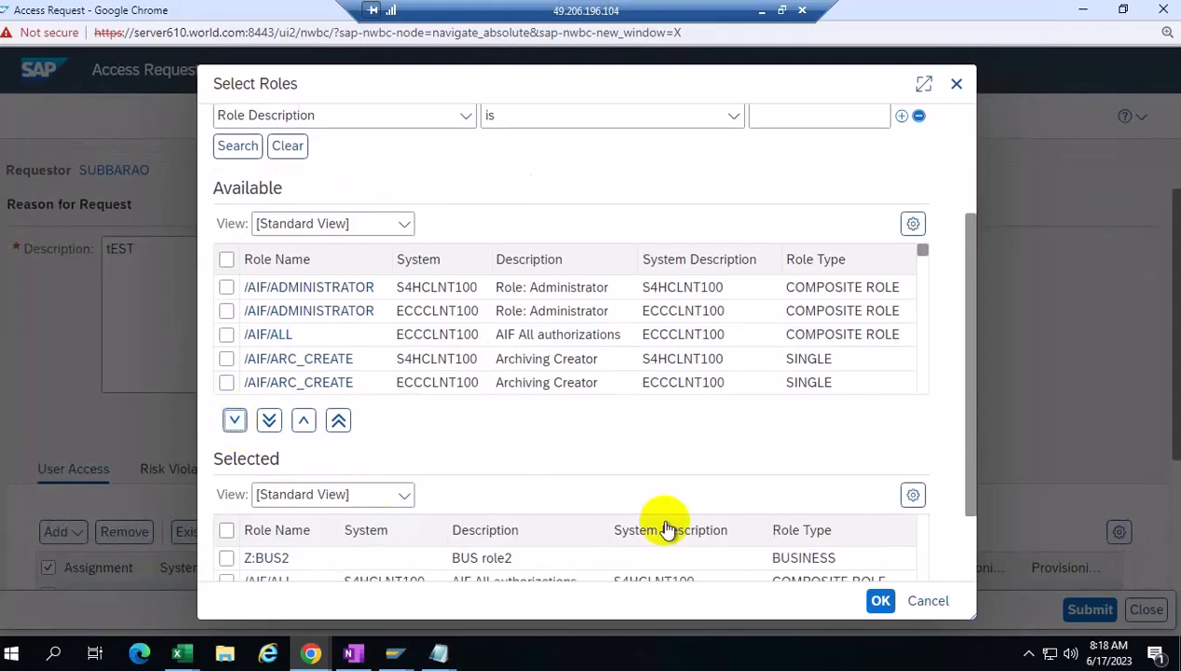
scroll(892, 452, "down", 1)
left_click(881, 601)
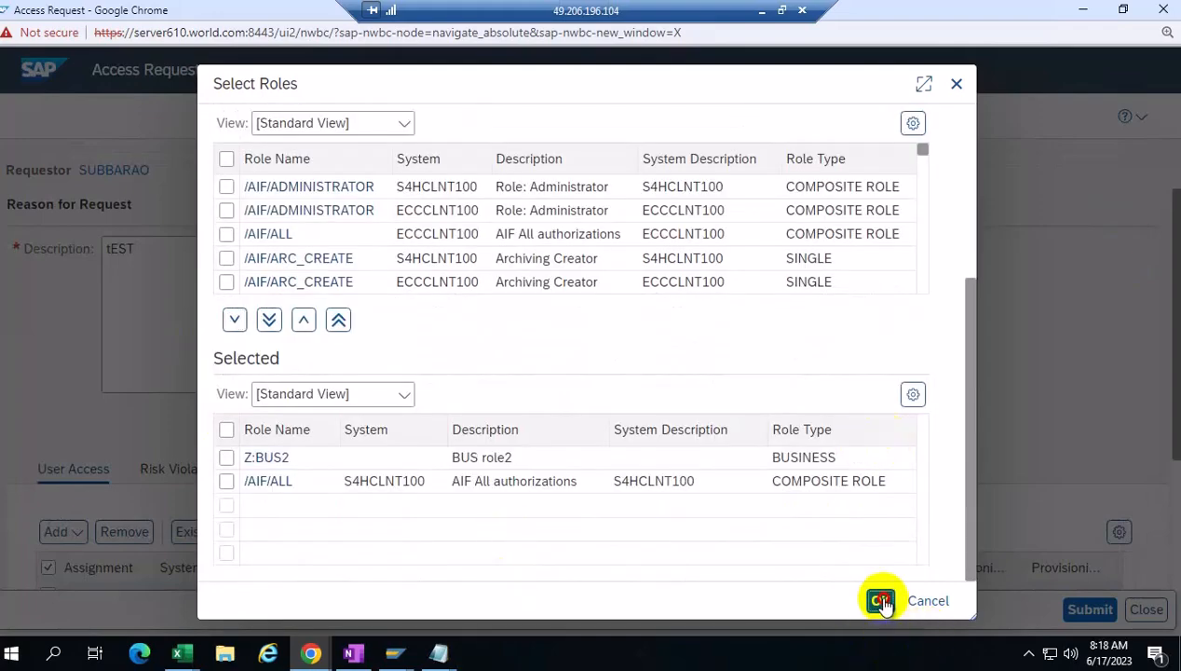
scroll(1011, 427, "down", 2)
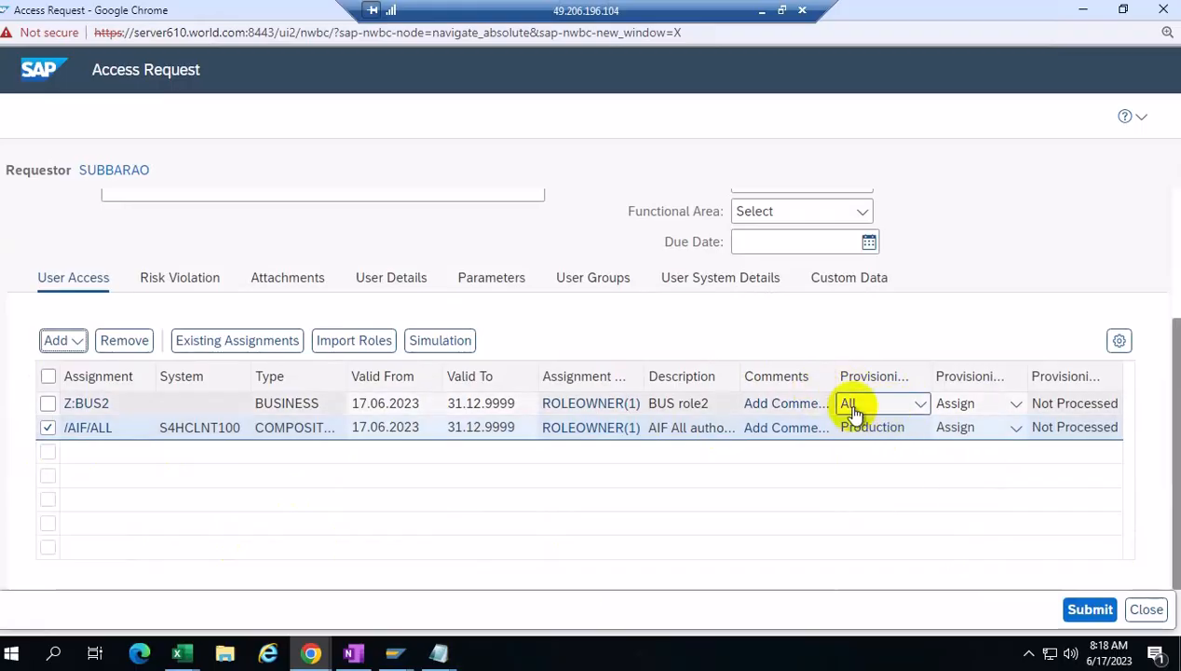
View the provisioning environment options for Z:BUS2 without changing them, and remove the /AIF/ALL assignment from the request
left_click(918, 406)
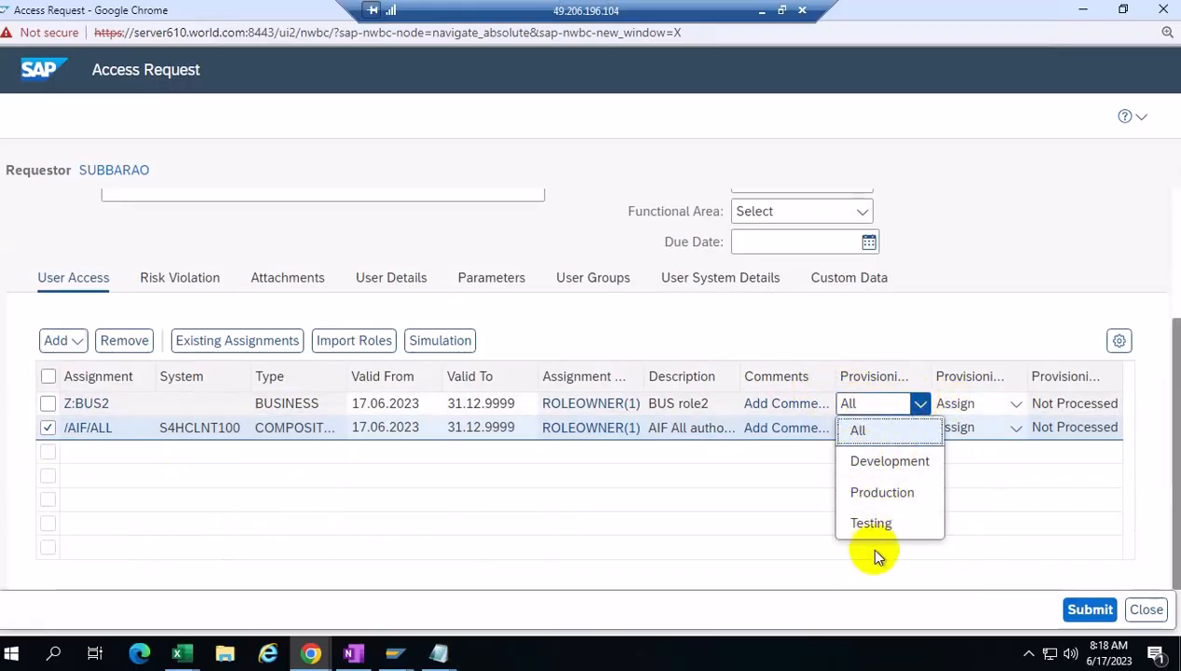
left_click(979, 282)
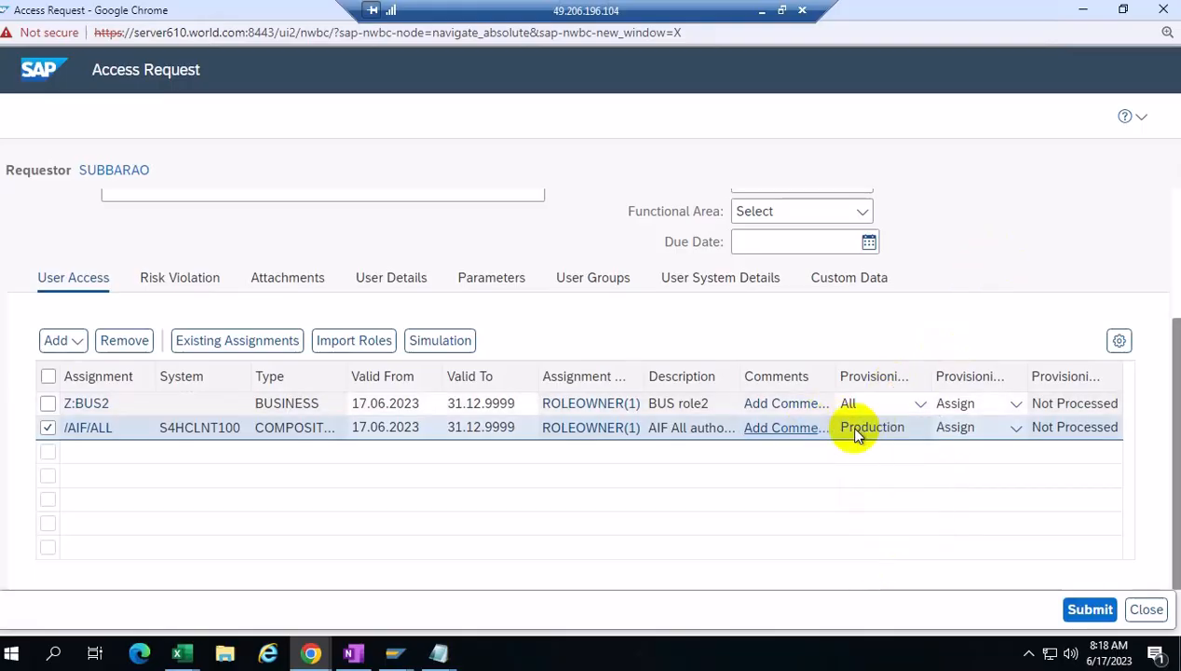
left_click(124, 343)
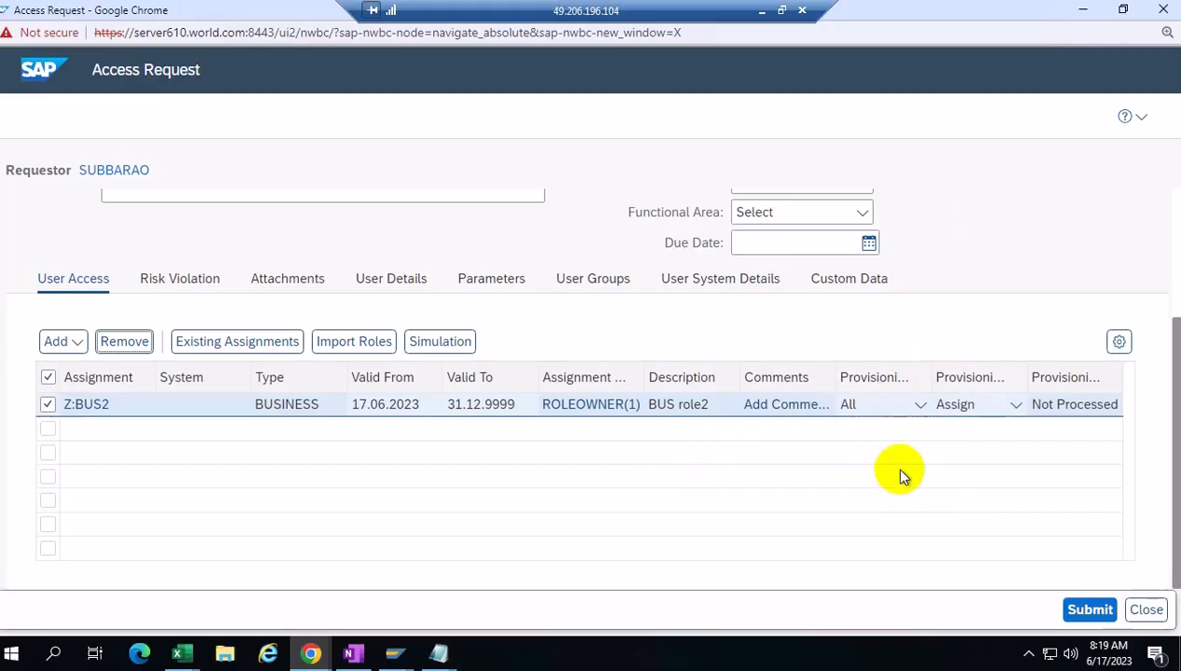
Switch to the PowerPoint training deck and view the slides Searching for Business roles and Updating existing Business roles
left_click(761, 10)
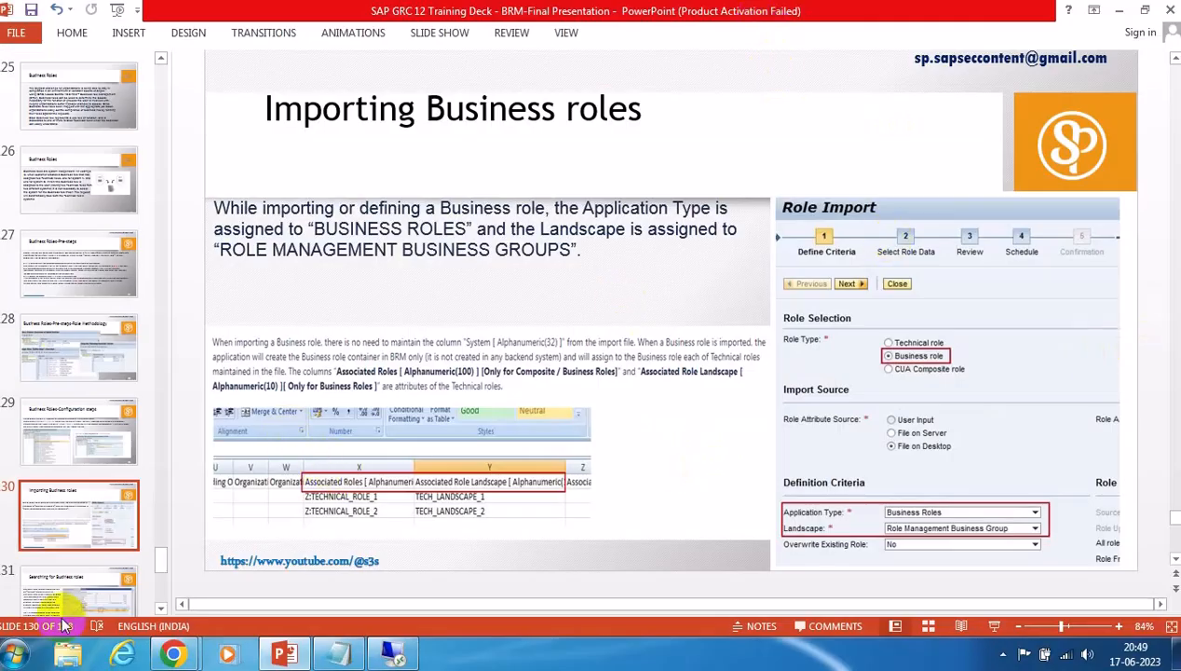
left_click(66, 588)
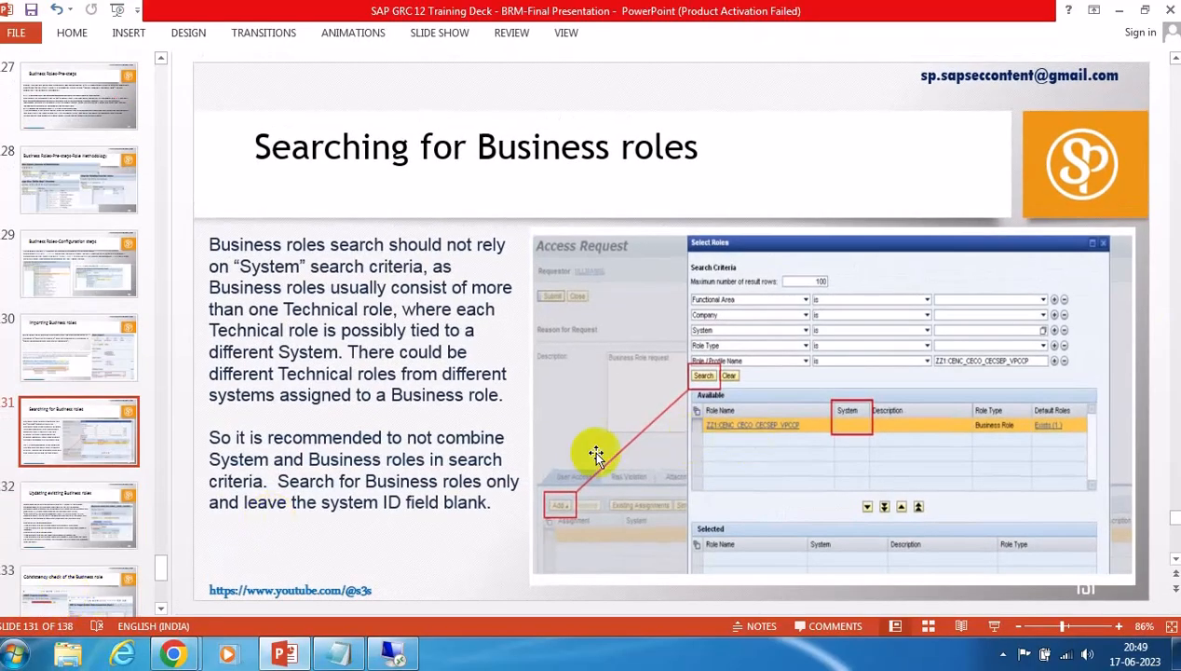
left_click(48, 539)
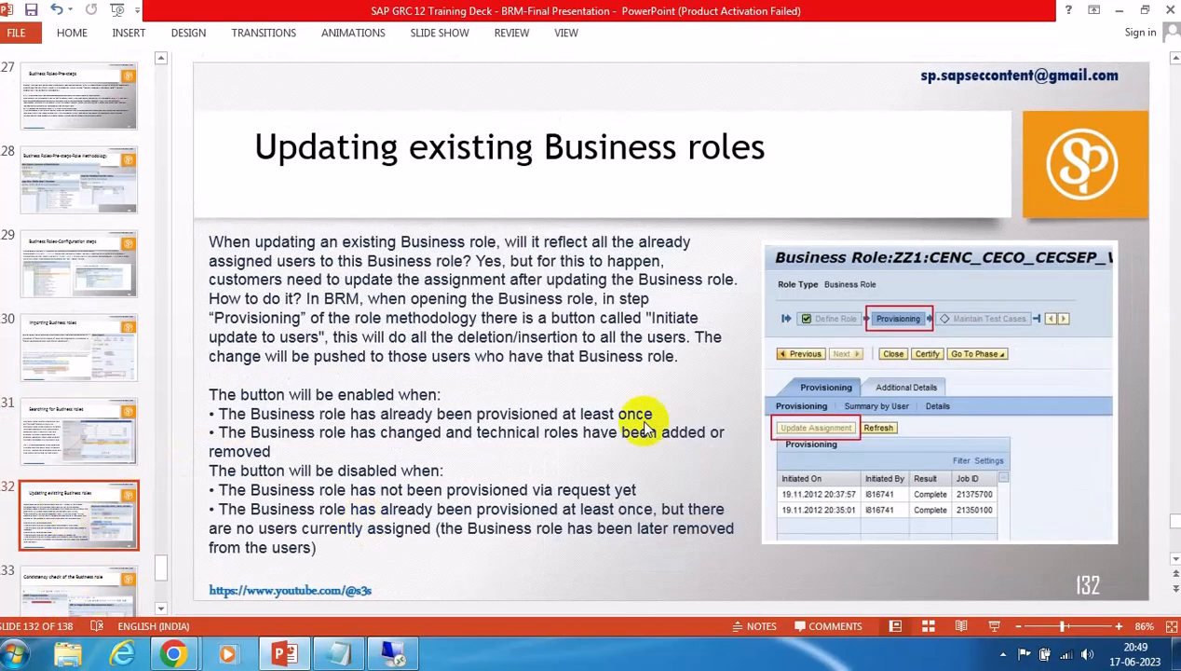
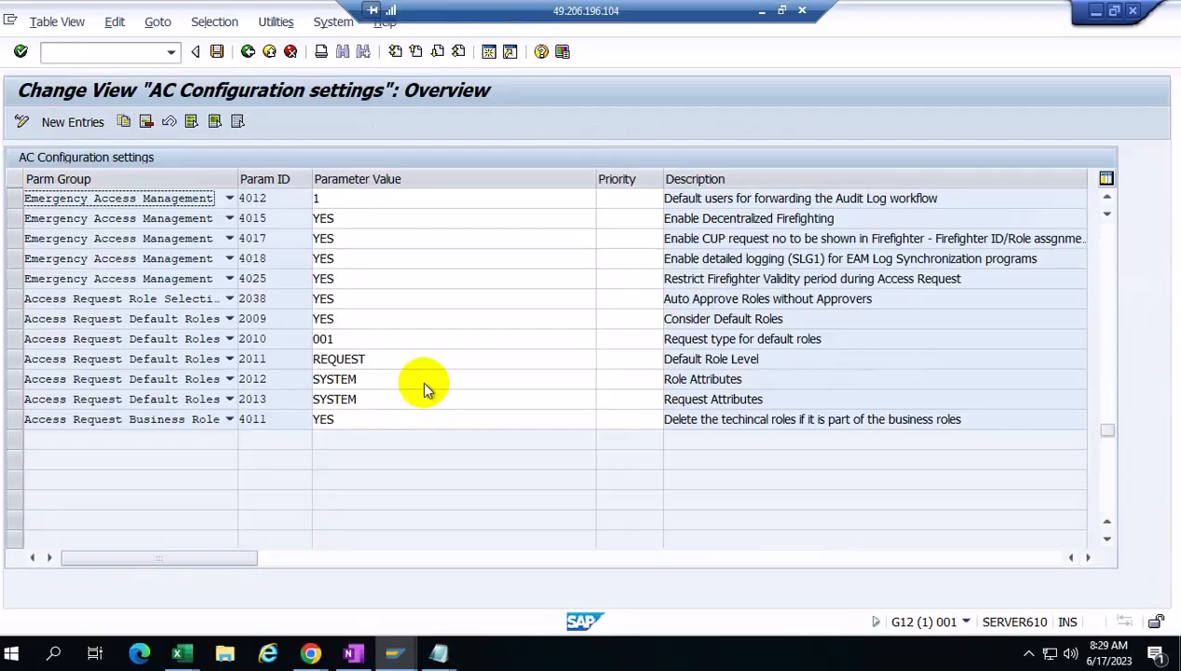
Start creating new entries in the AC Configuration settings
scroll(422, 384, "up", 5)
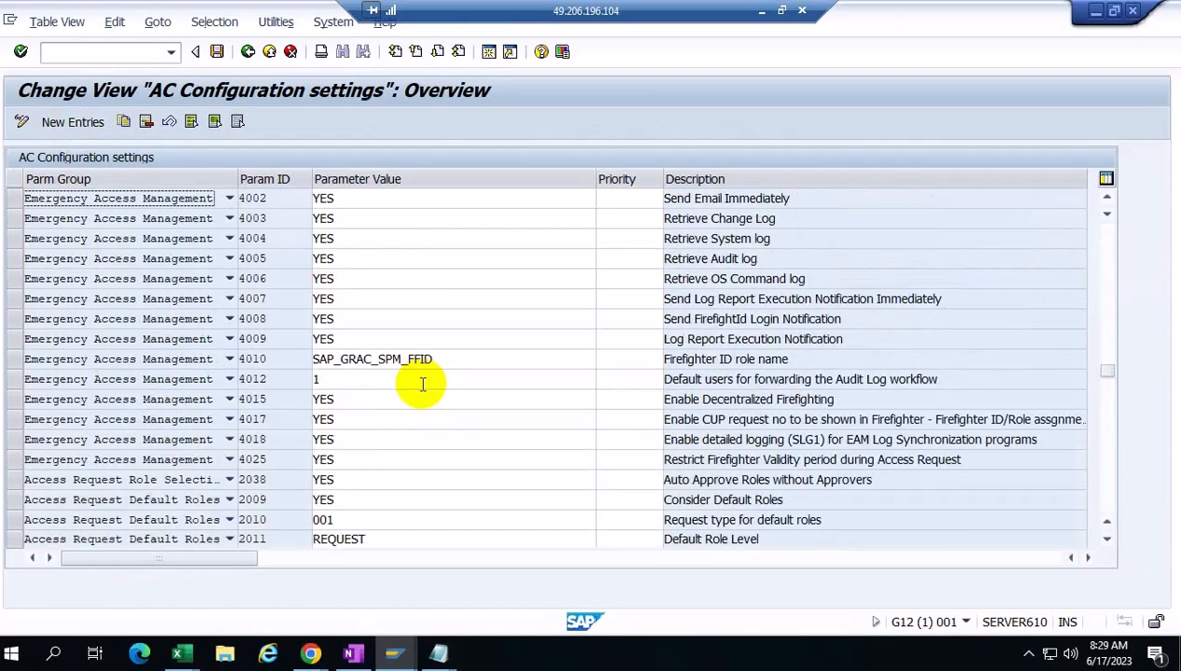
left_click(75, 121)
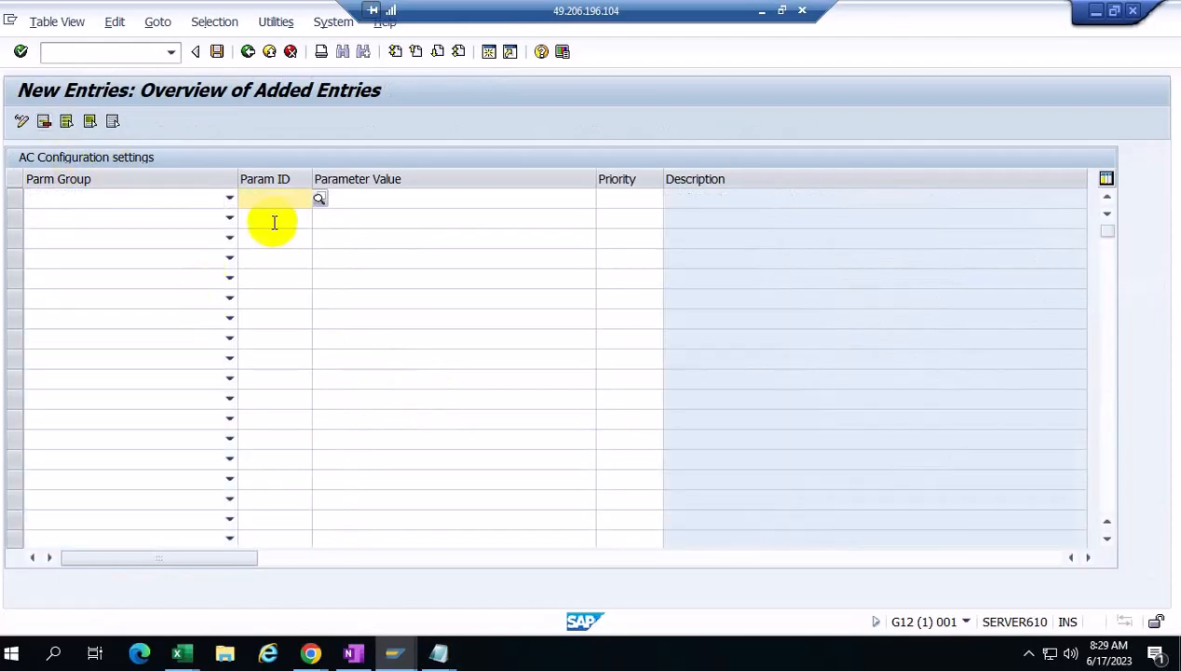
left_click(272, 197)
type("4019")
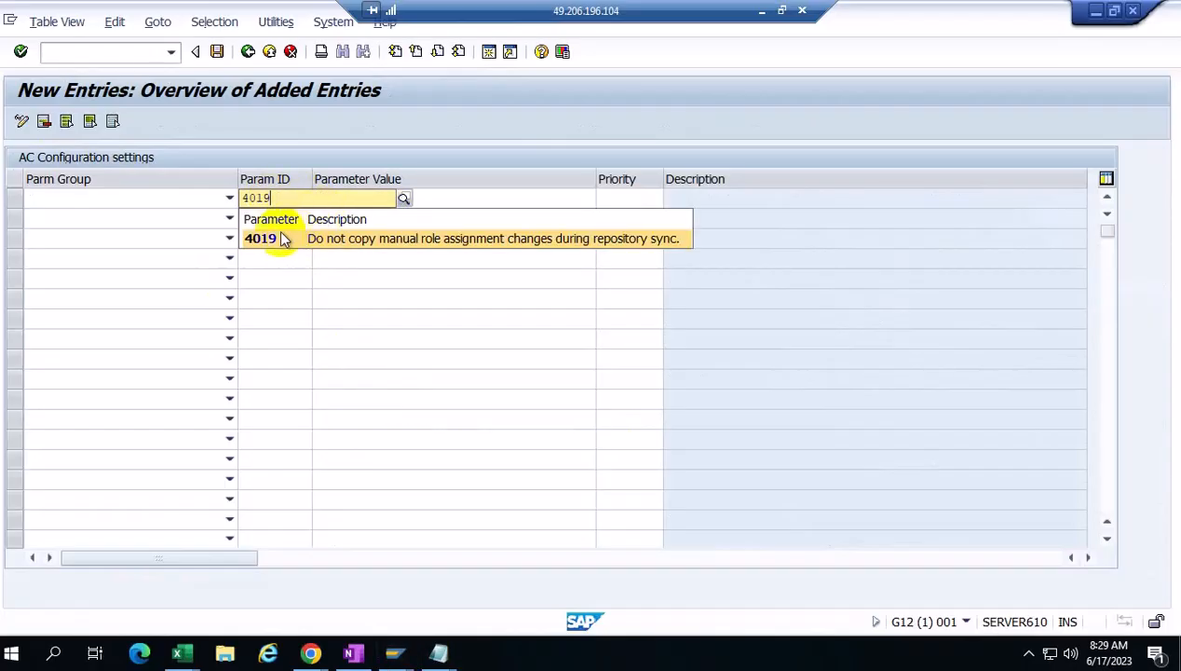
left_click(260, 237)
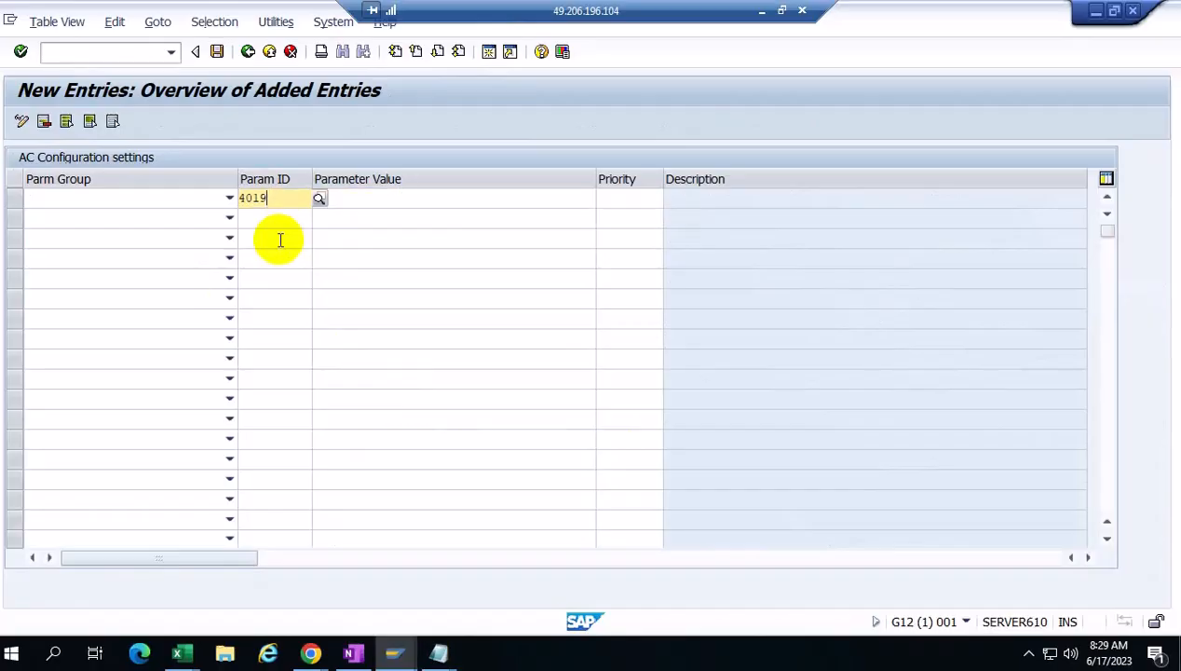
left_click(229, 197)
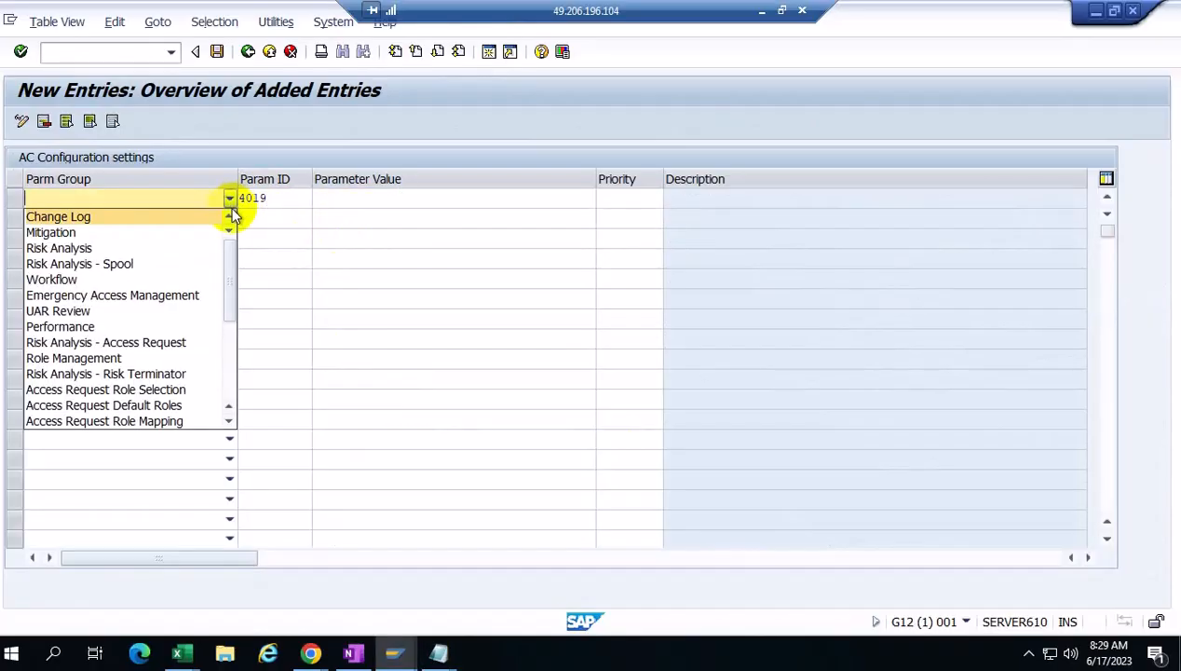
left_click(191, 389)
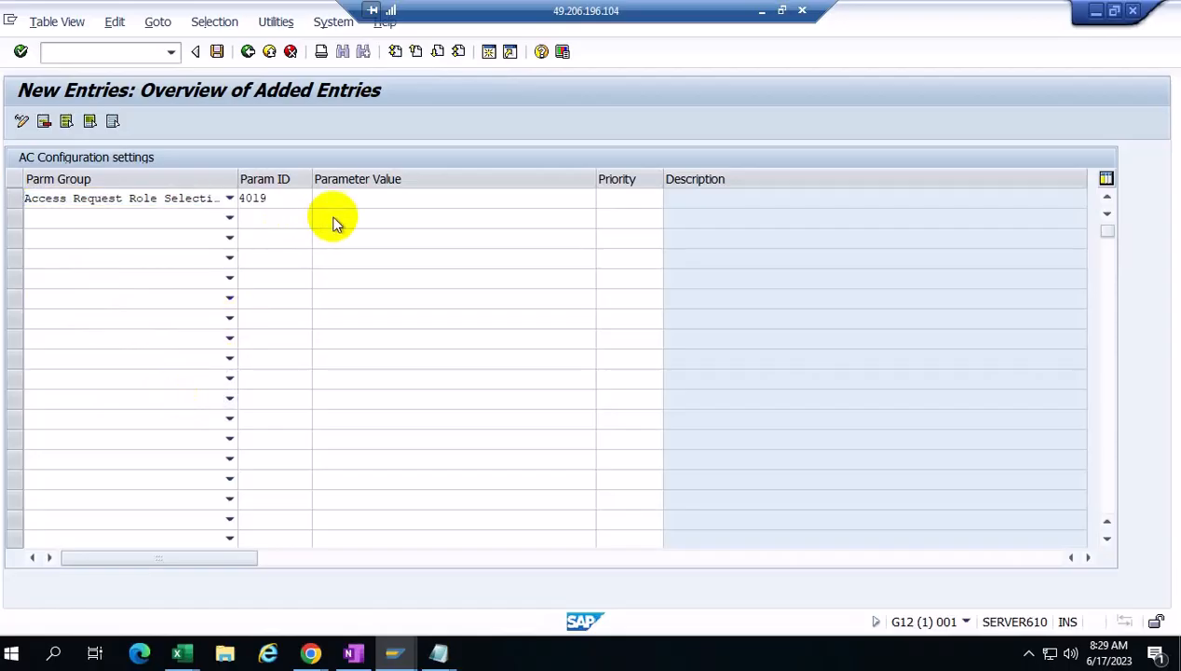
left_click(229, 197)
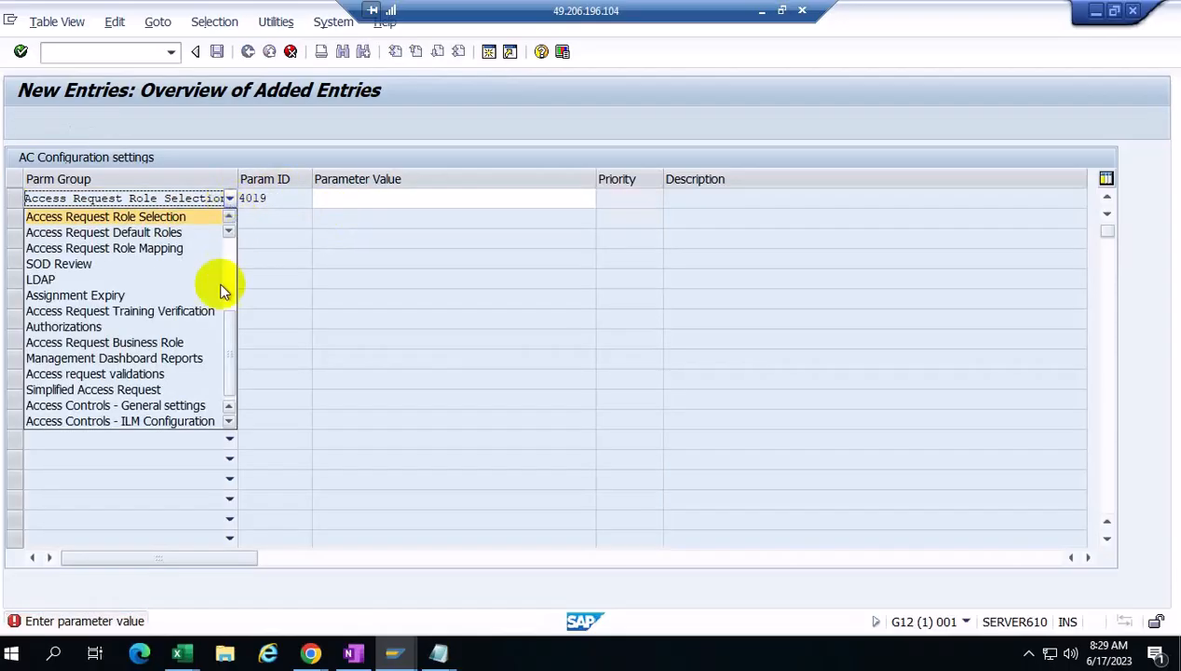
left_click(188, 371)
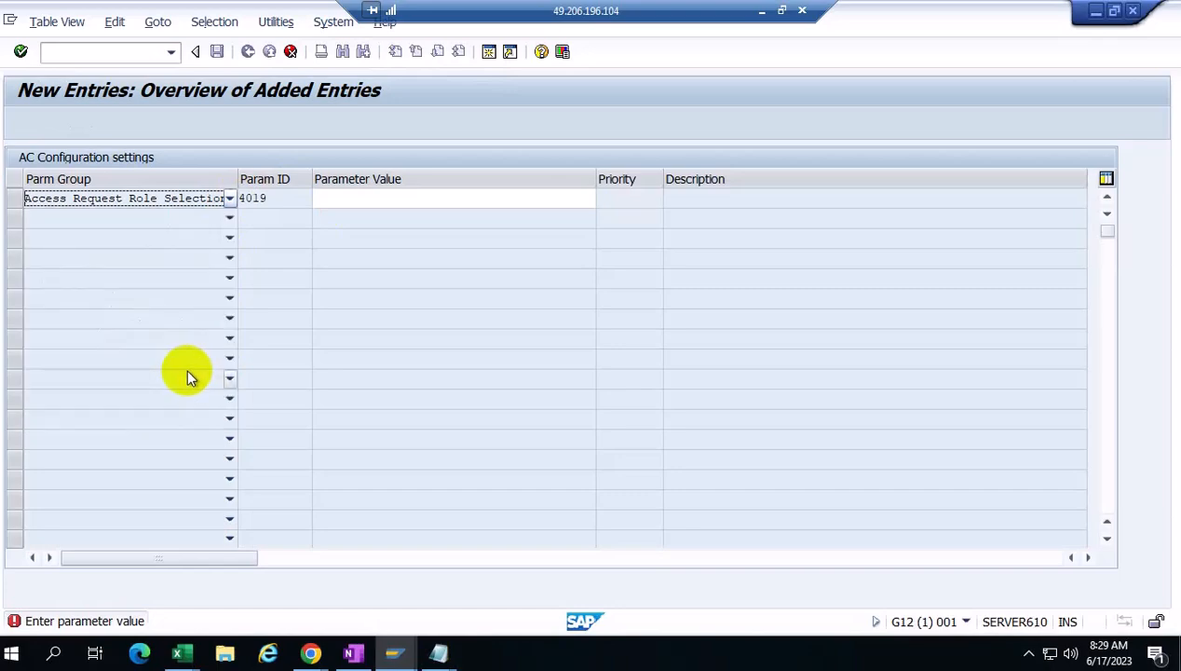
key("Return")
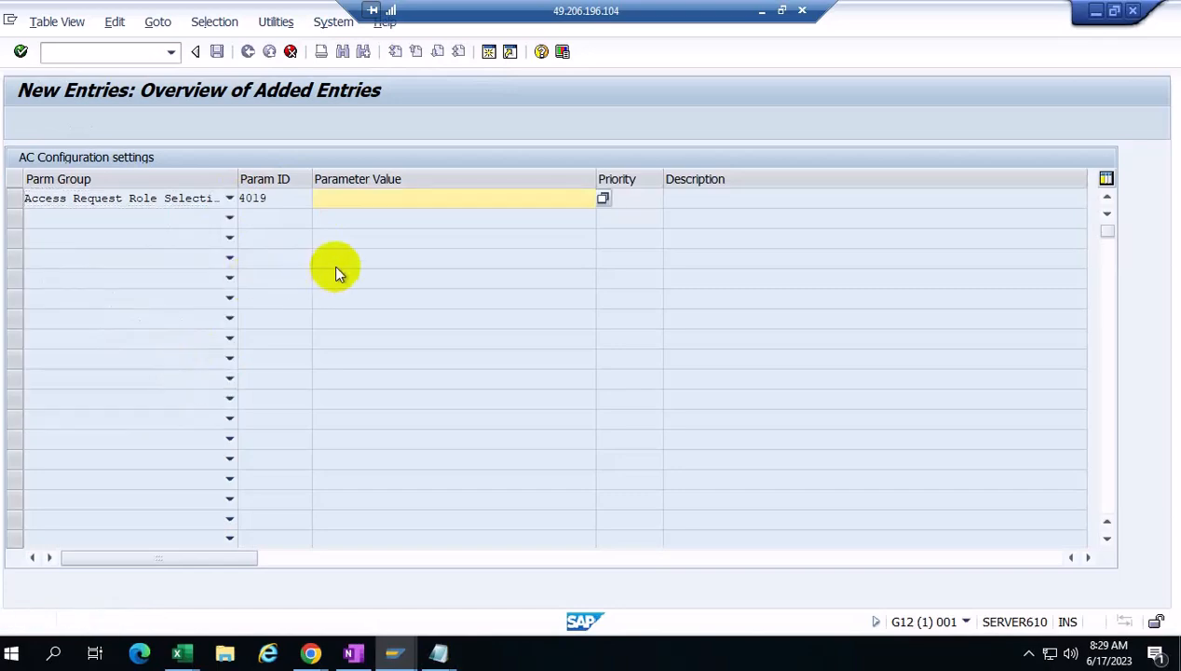
left_click(289, 53)
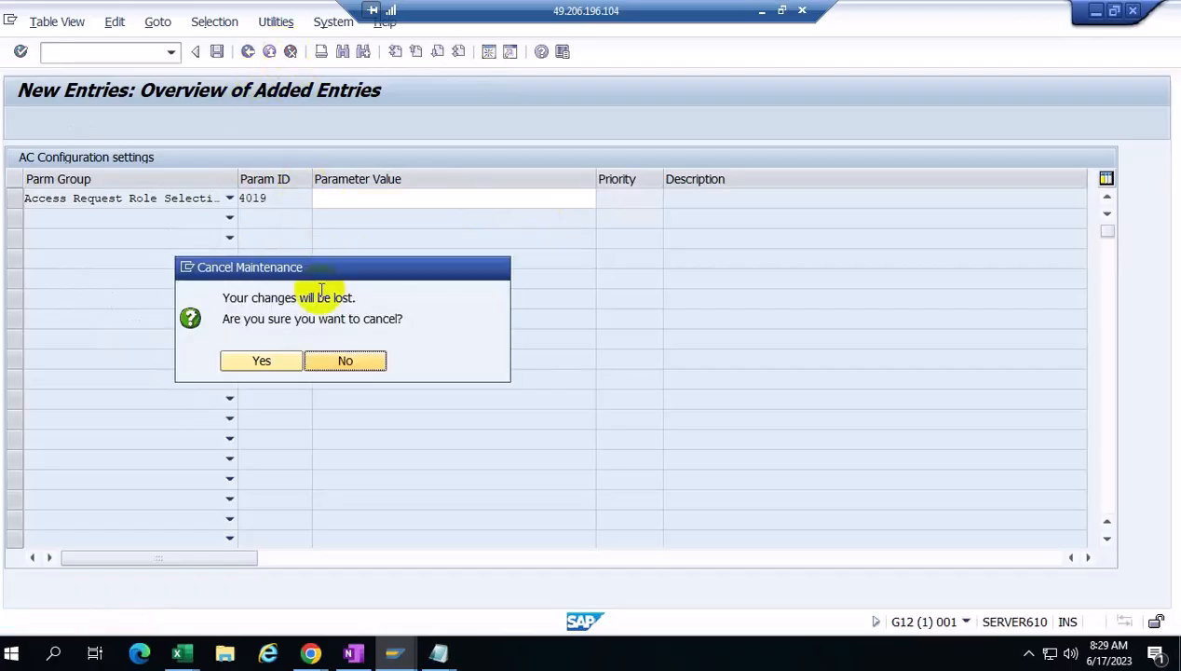
left_click(264, 352)
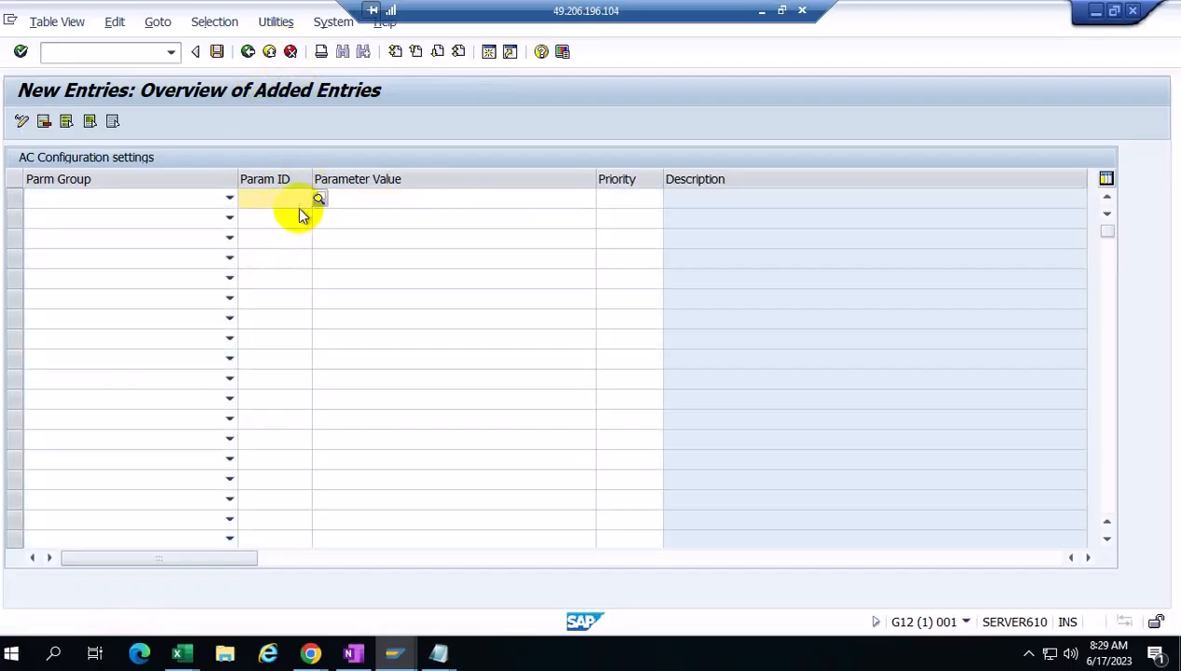
type("4019")
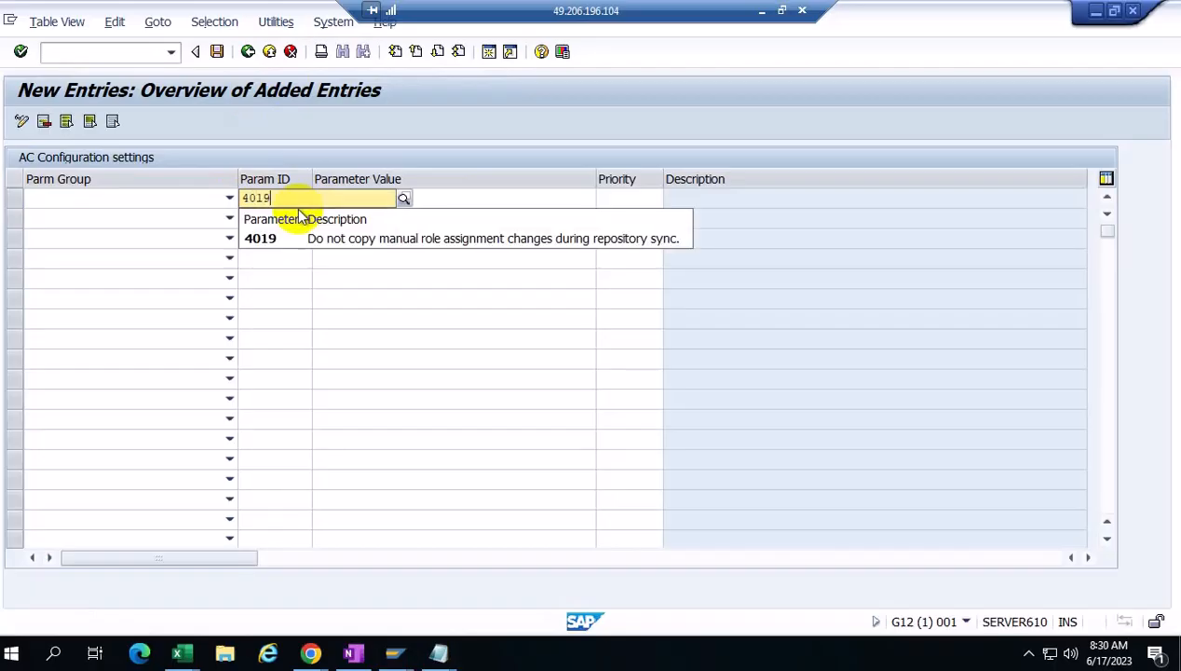
key("Return")
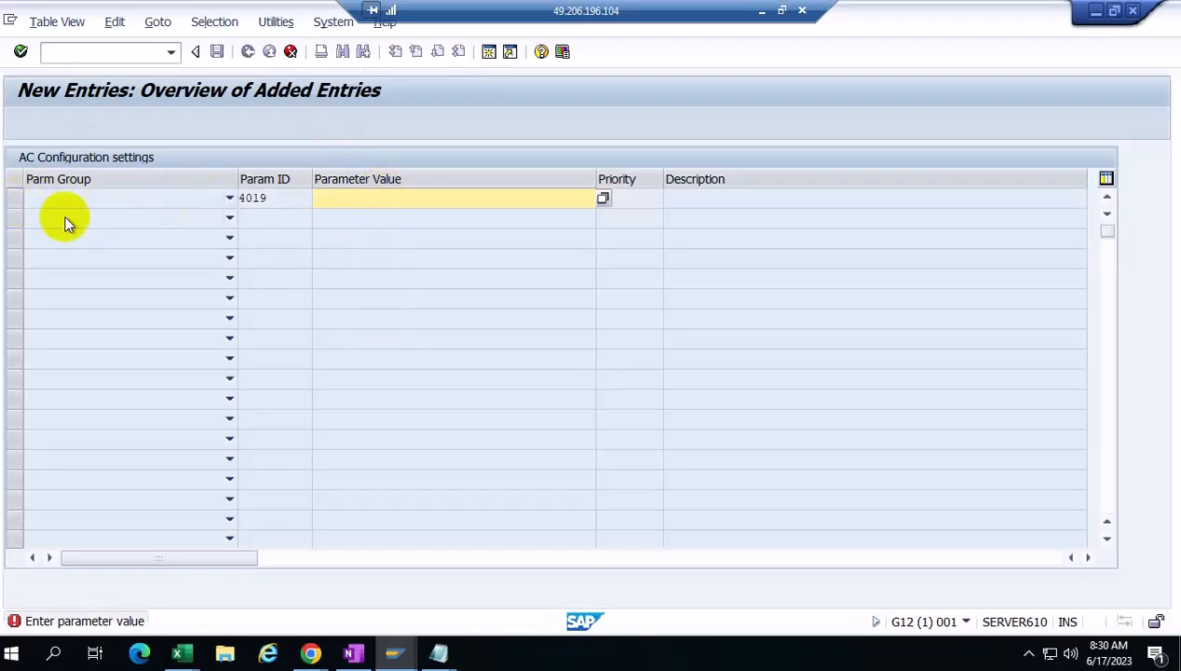
left_click(289, 52)
left_click(280, 363)
Enter parameter ID 4019, Do not copy manual role assignment changes during repository sync, in the first new entry, picking it from the possible values
left_click(280, 198)
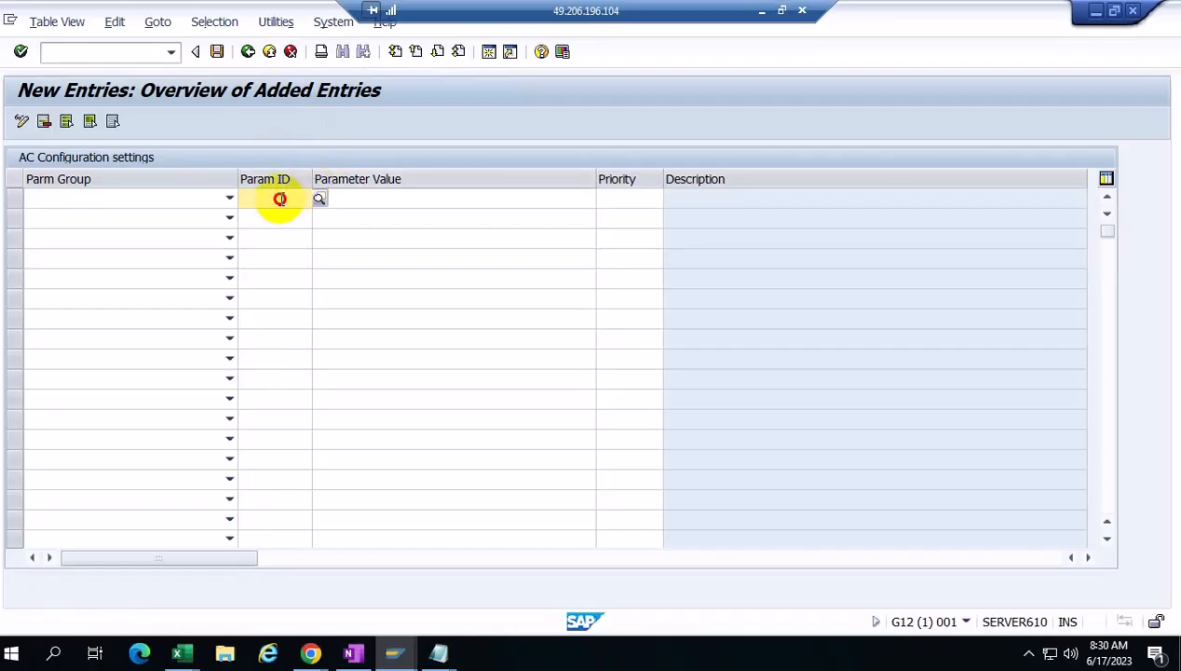
type("4019")
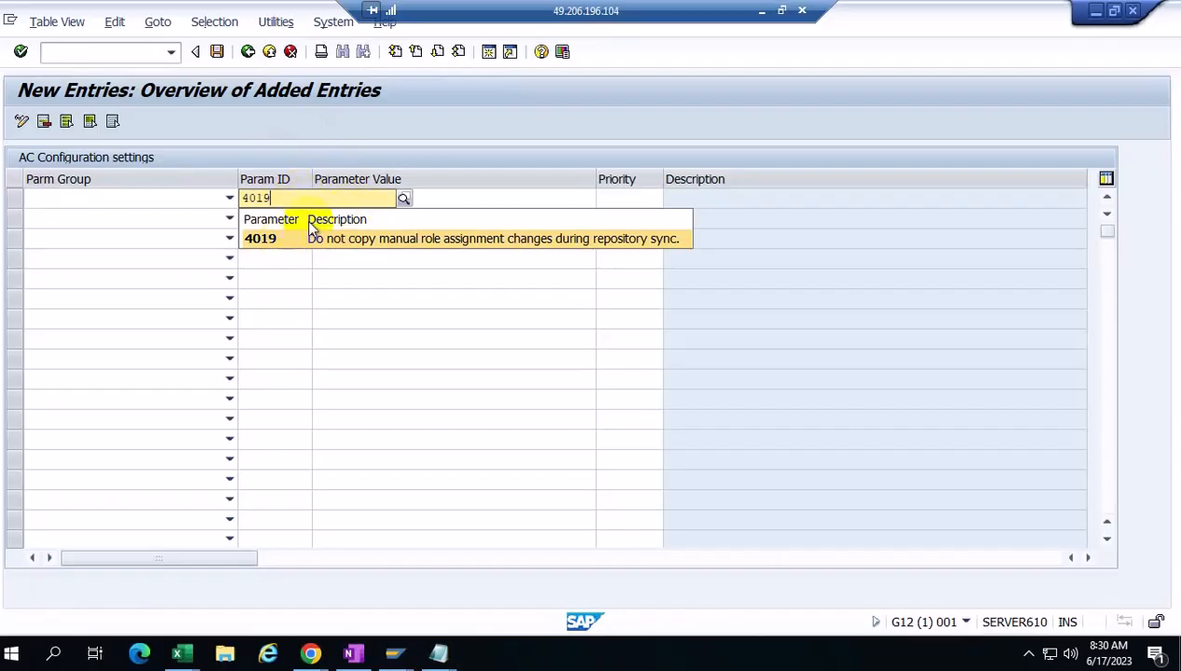
left_click(279, 241)
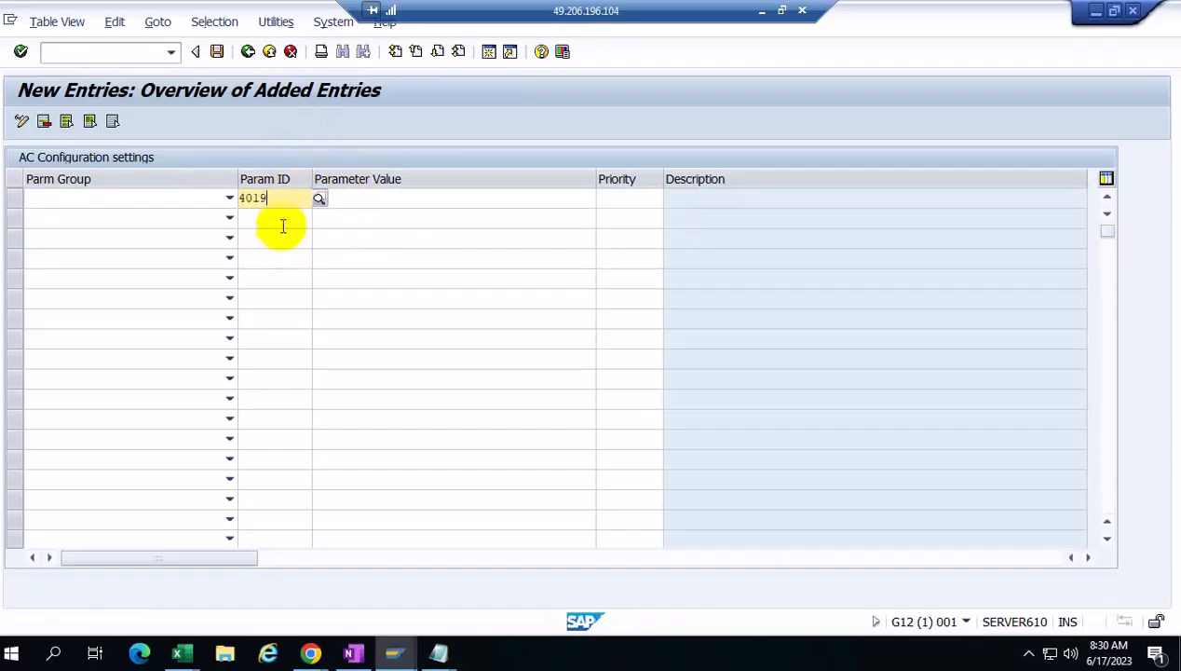
left_click(308, 199)
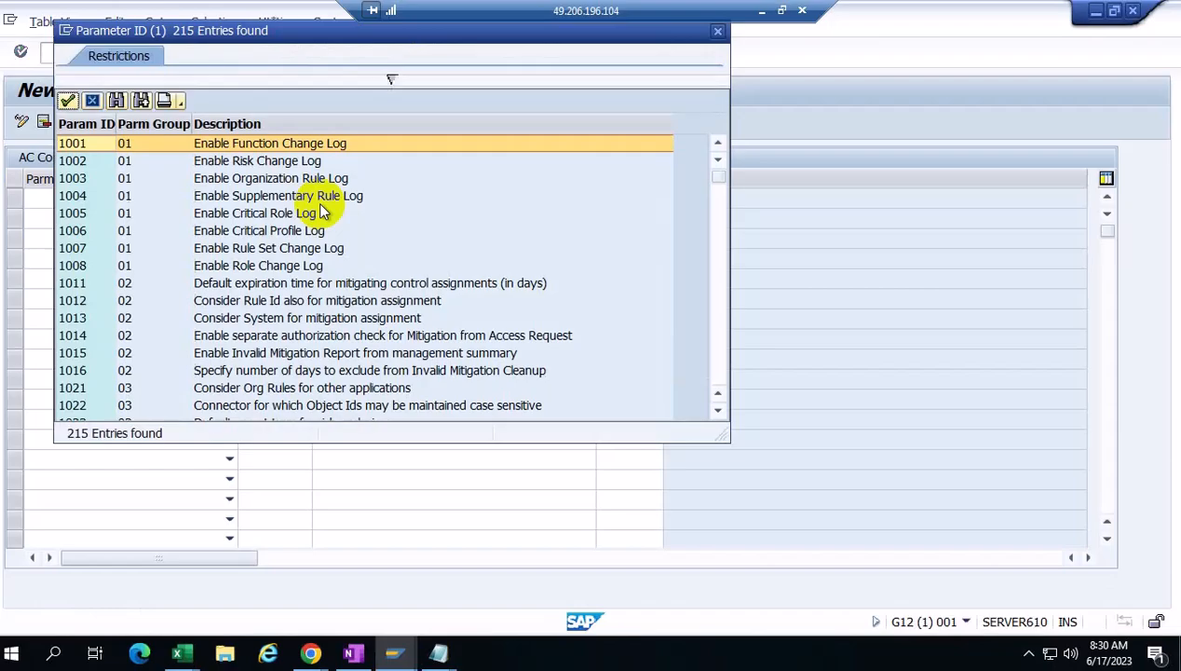
scroll(340, 266, "down", 8)
scroll(328, 272, "down", 20)
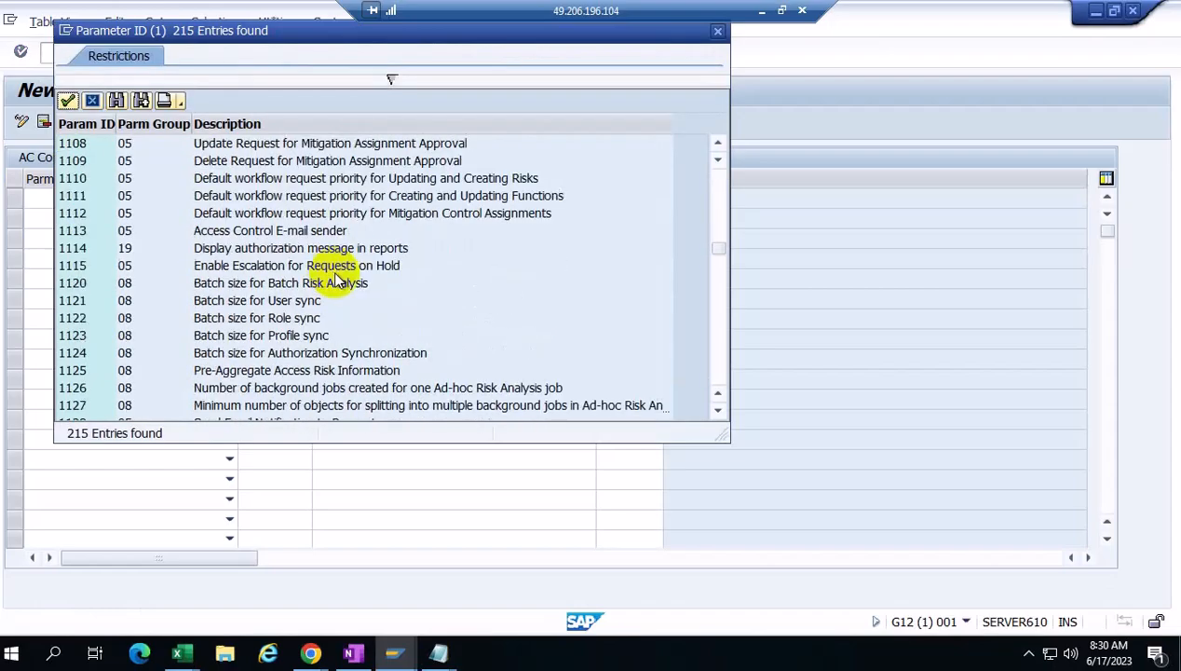
scroll(337, 284, "down", 20)
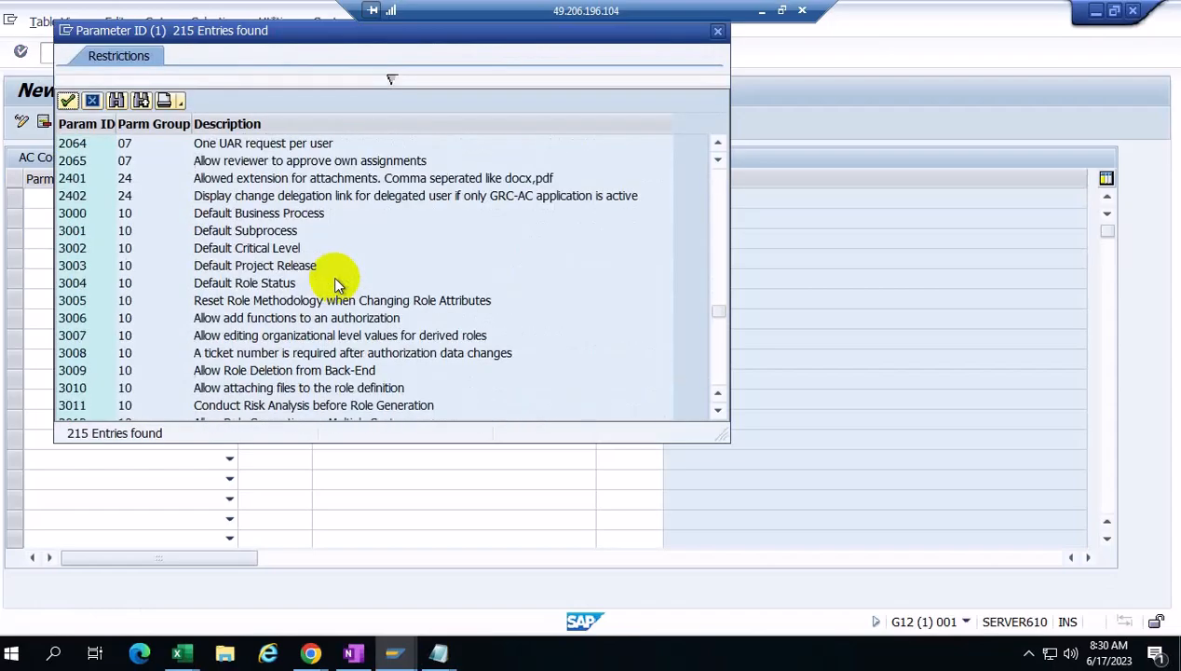
scroll(338, 287, "down", 4)
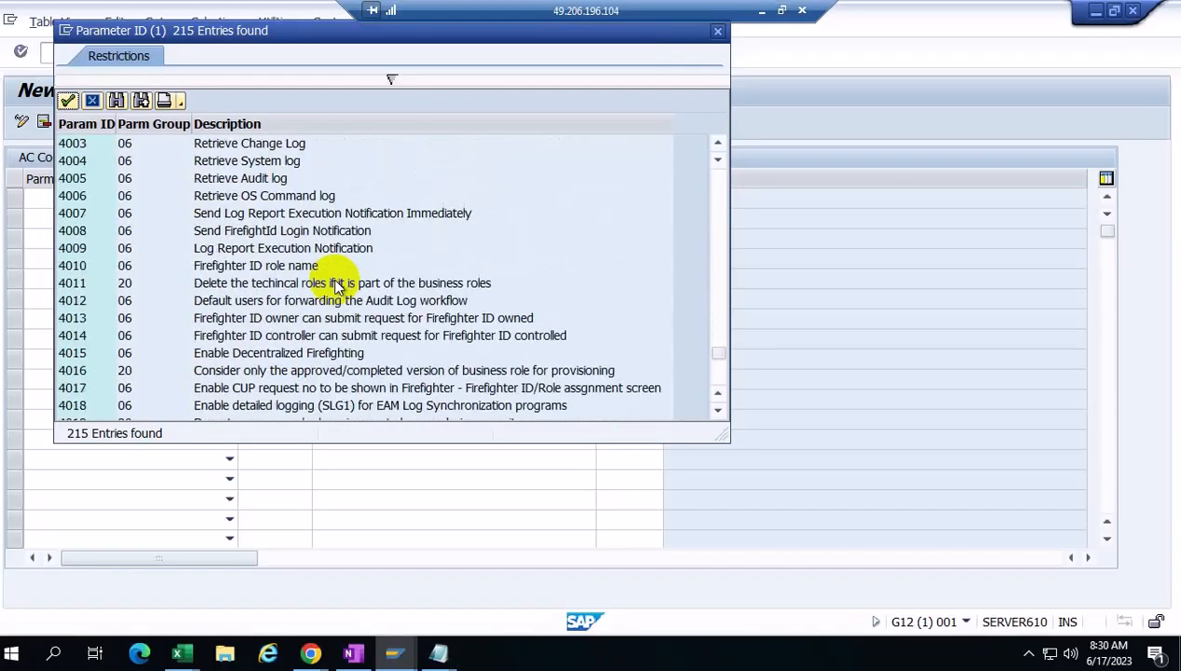
scroll(337, 287, "down", 3)
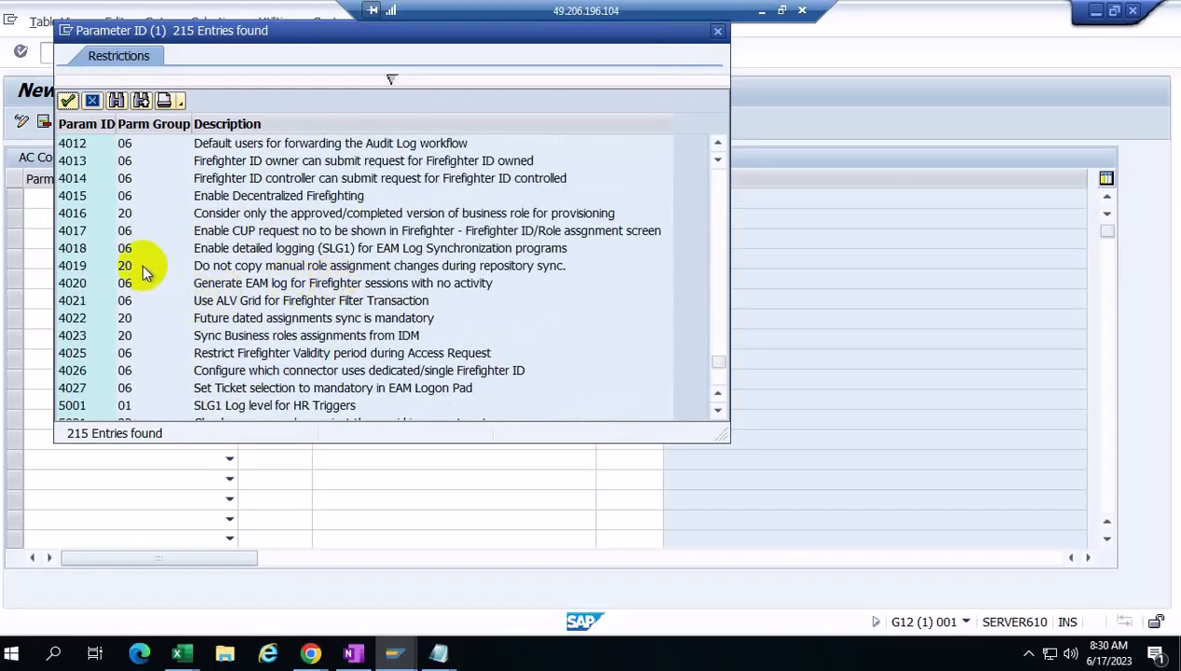
double_click(108, 267)
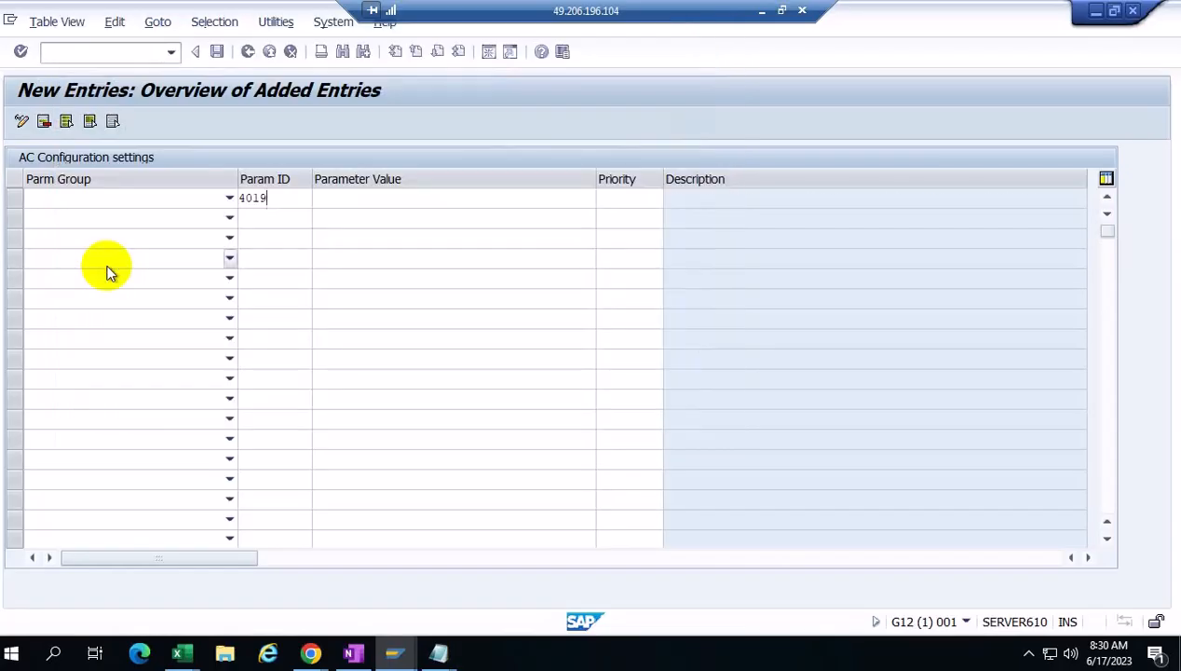
Set the parameter value of the new 4019 entry to YES
left_click(389, 201)
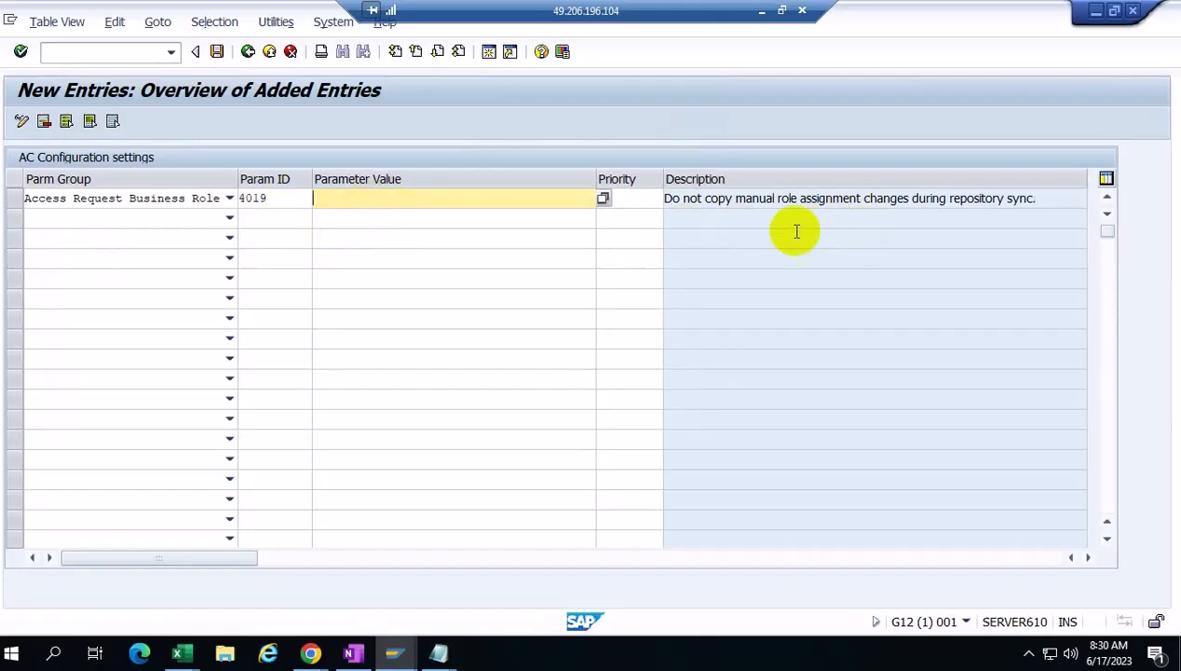
left_click(603, 200)
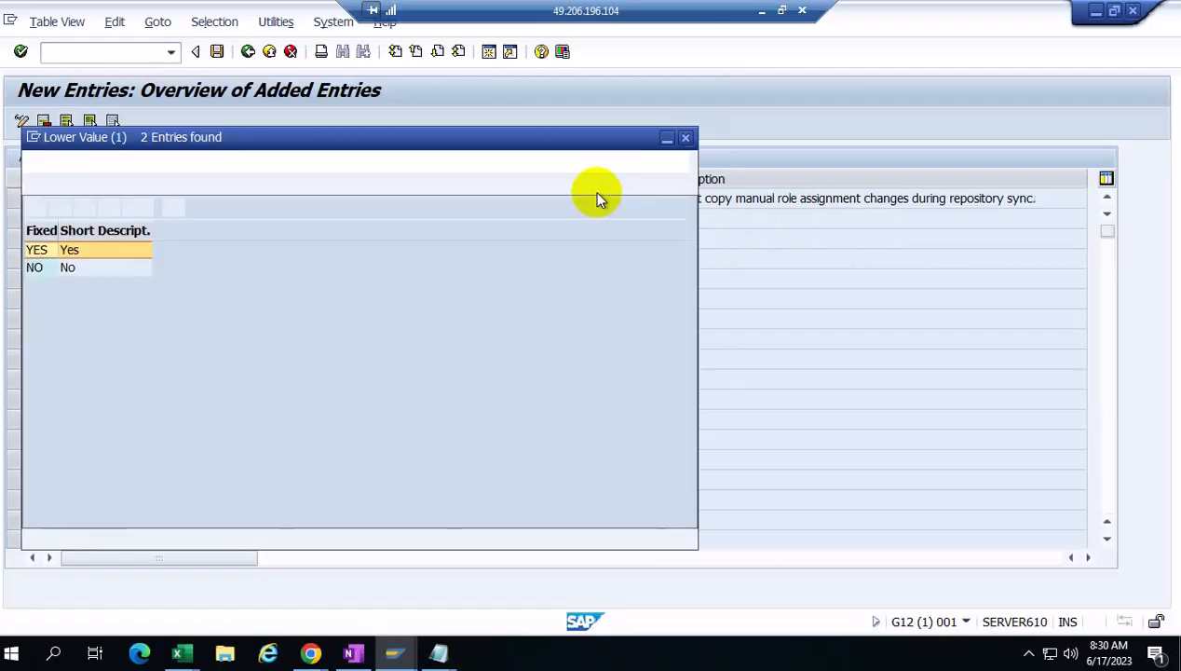
double_click(52, 251)
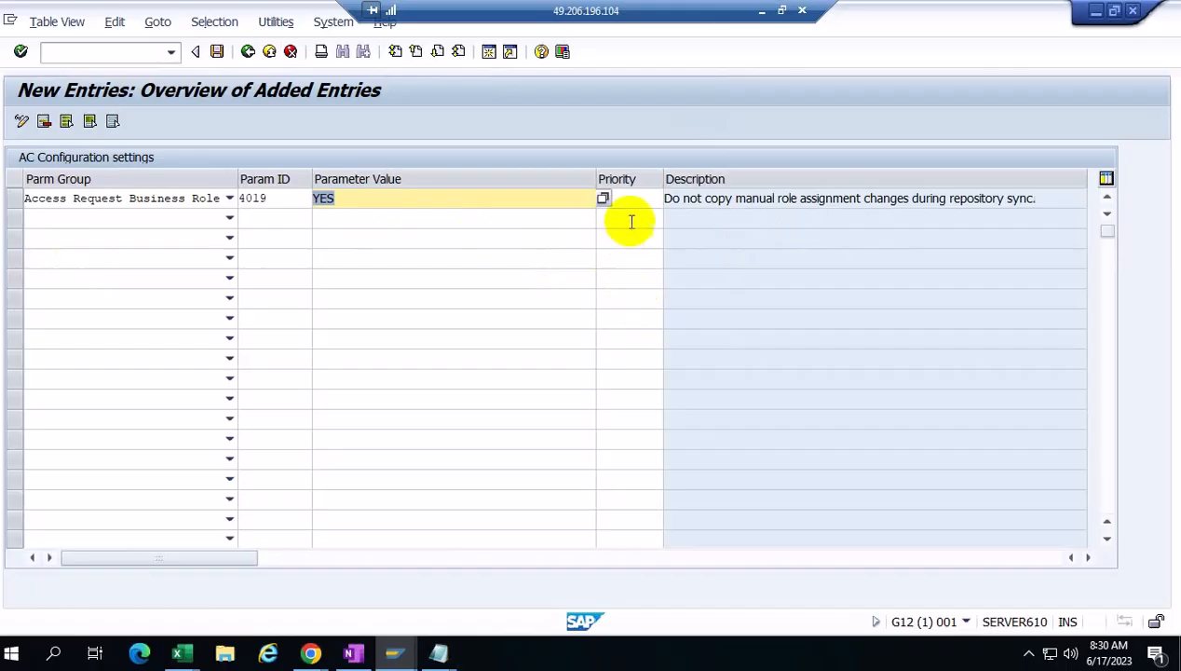
Switch the parameter value of the new 4019 entry to NO and back to YES
left_click(601, 201)
left_click(600, 205)
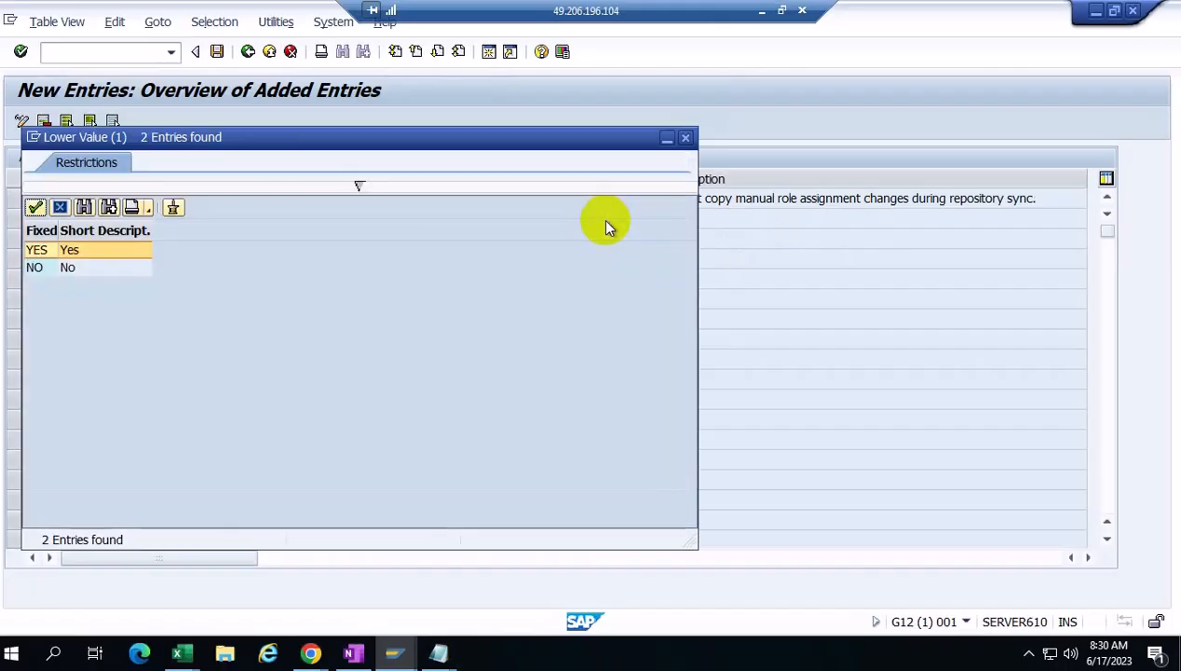
left_click(51, 271)
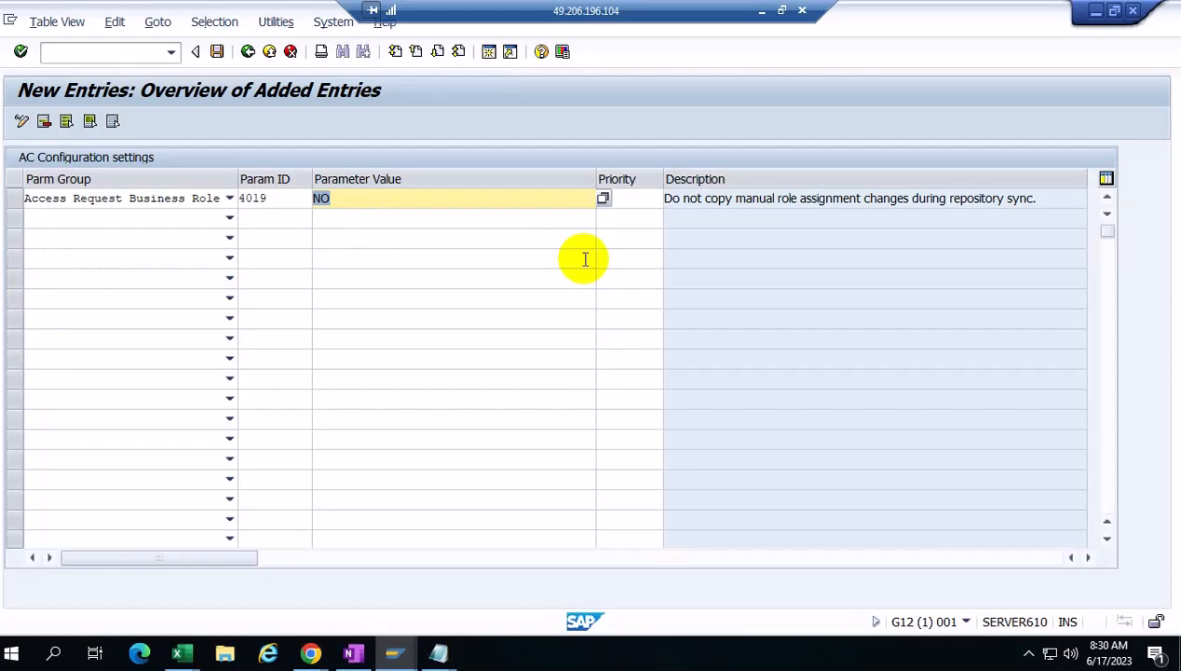
left_click(602, 198)
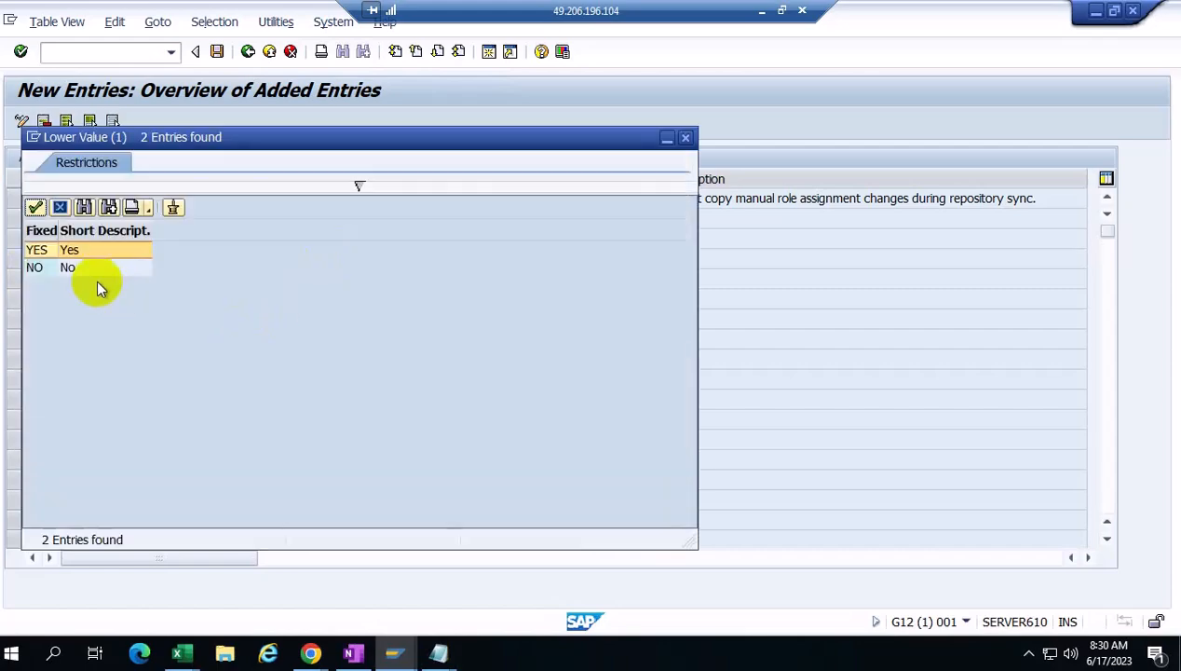
left_click(53, 249)
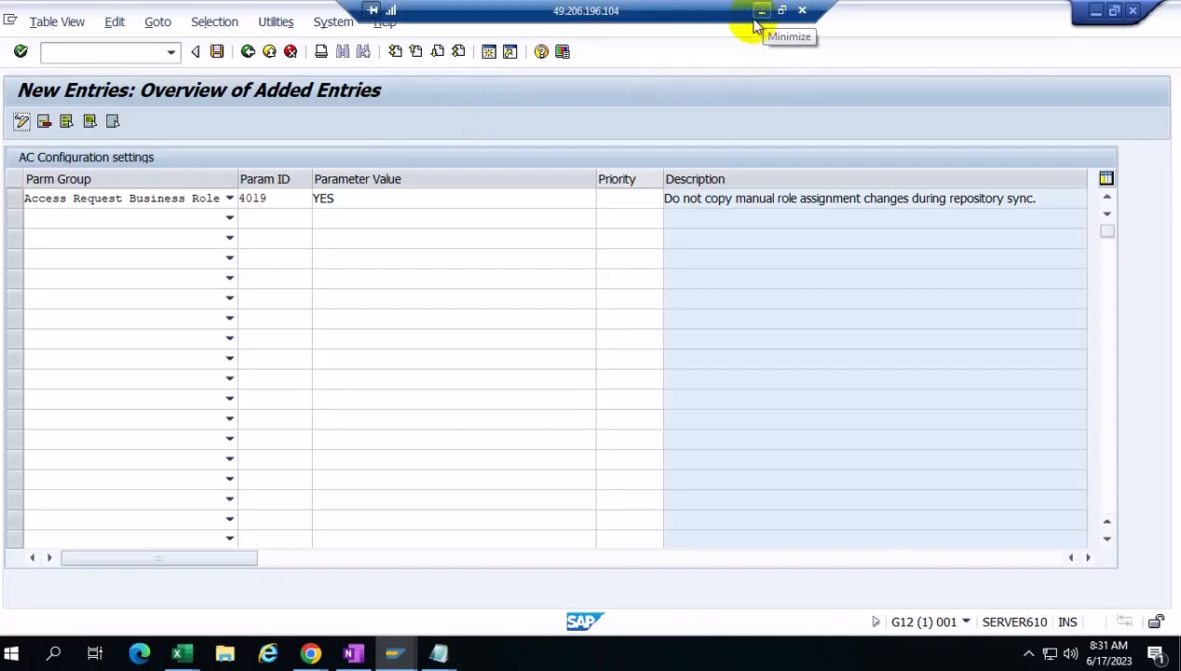
Review the description and parameter value of the new 4019 entry
left_click(705, 199)
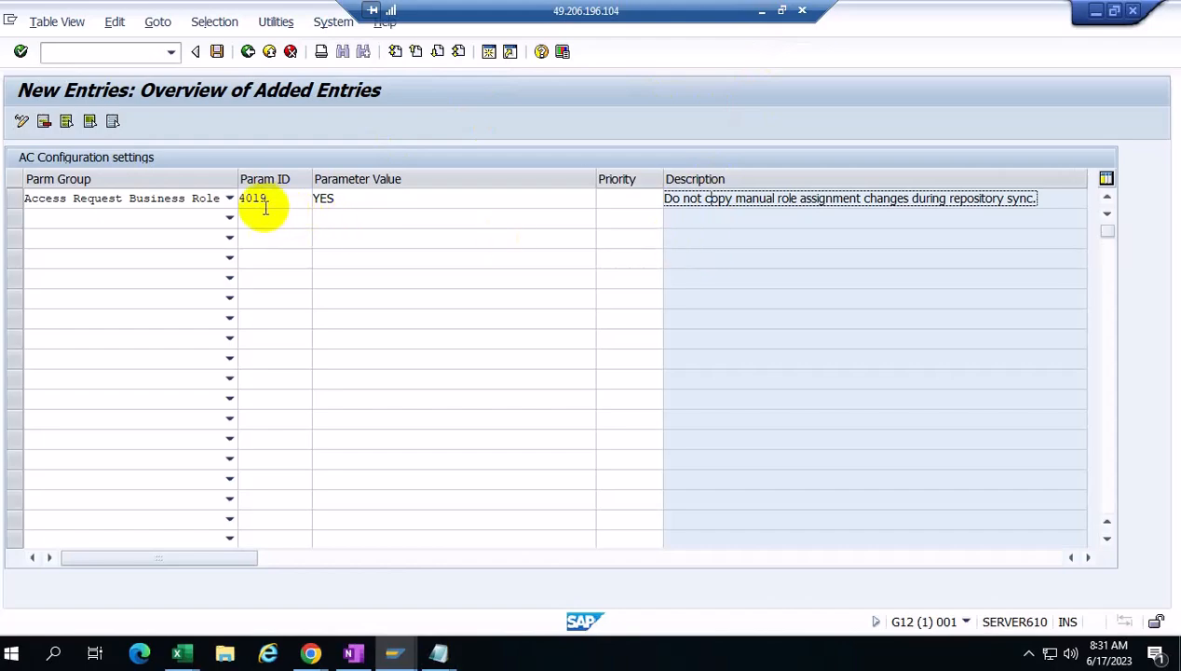
left_click(704, 200)
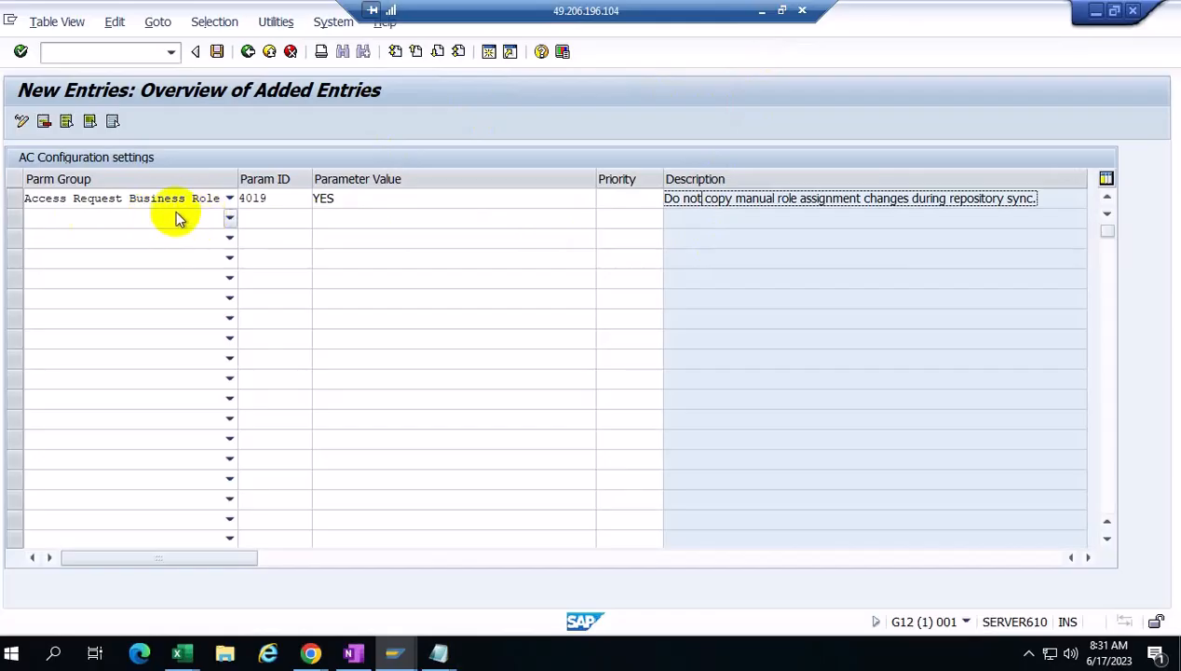
left_click(736, 199)
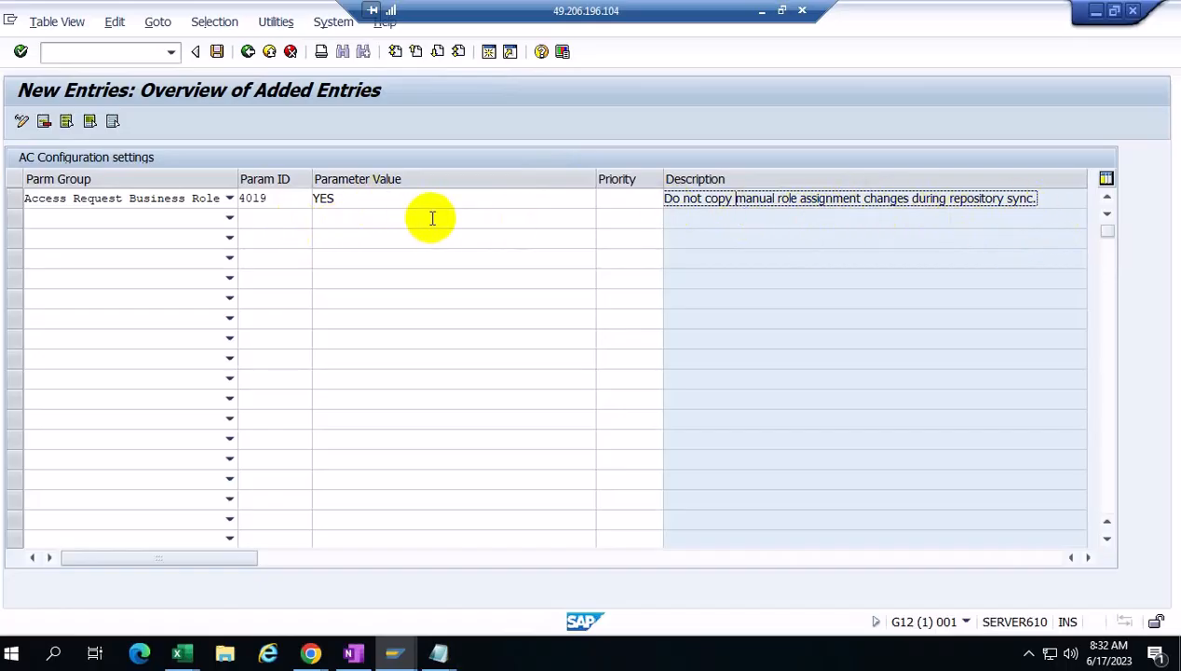
left_click(339, 197)
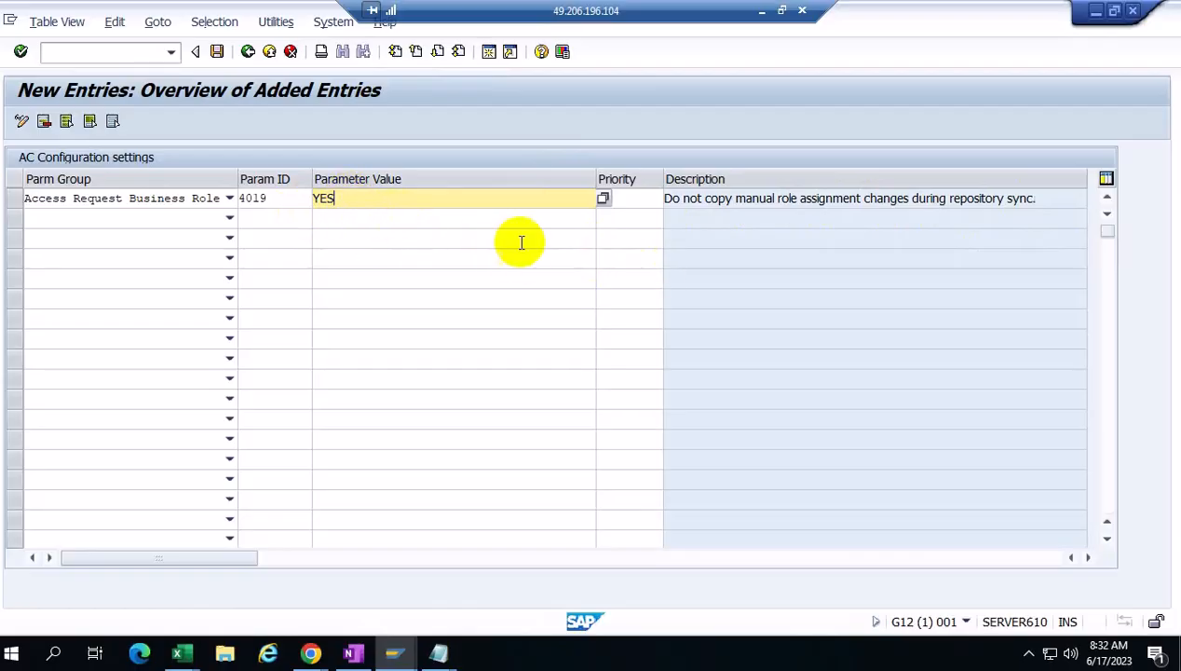
Switch to the PowerPoint training deck and view the slides Business Role - Best Practices and Business Role - Issues
left_click(760, 11)
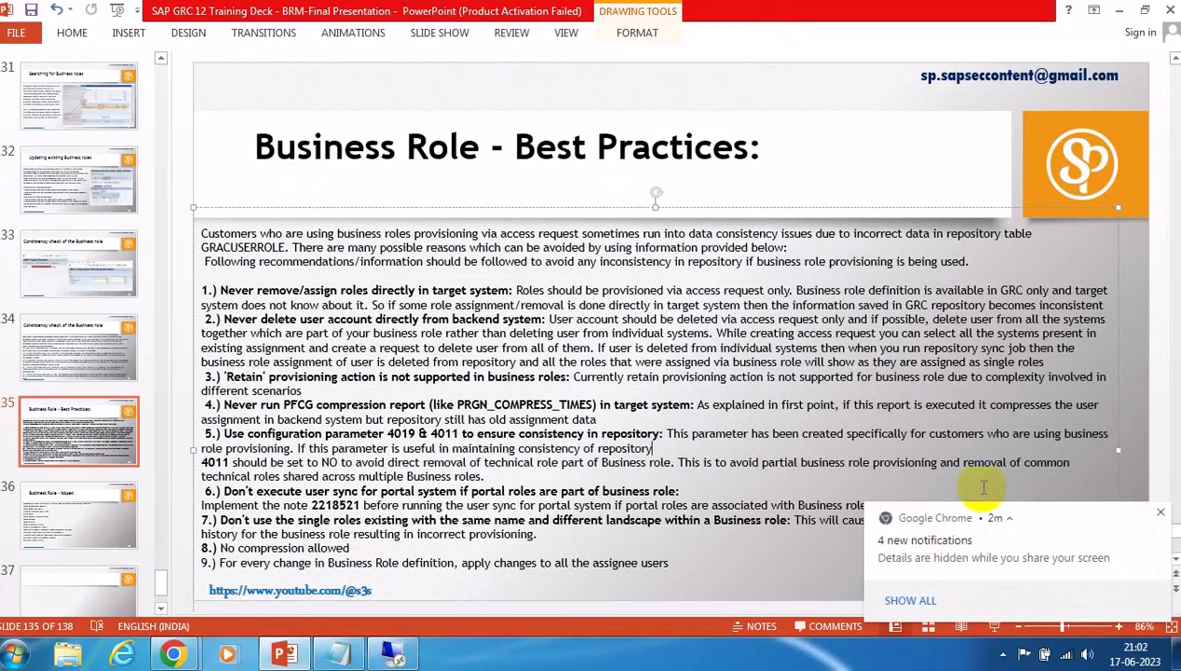
left_click(1162, 513)
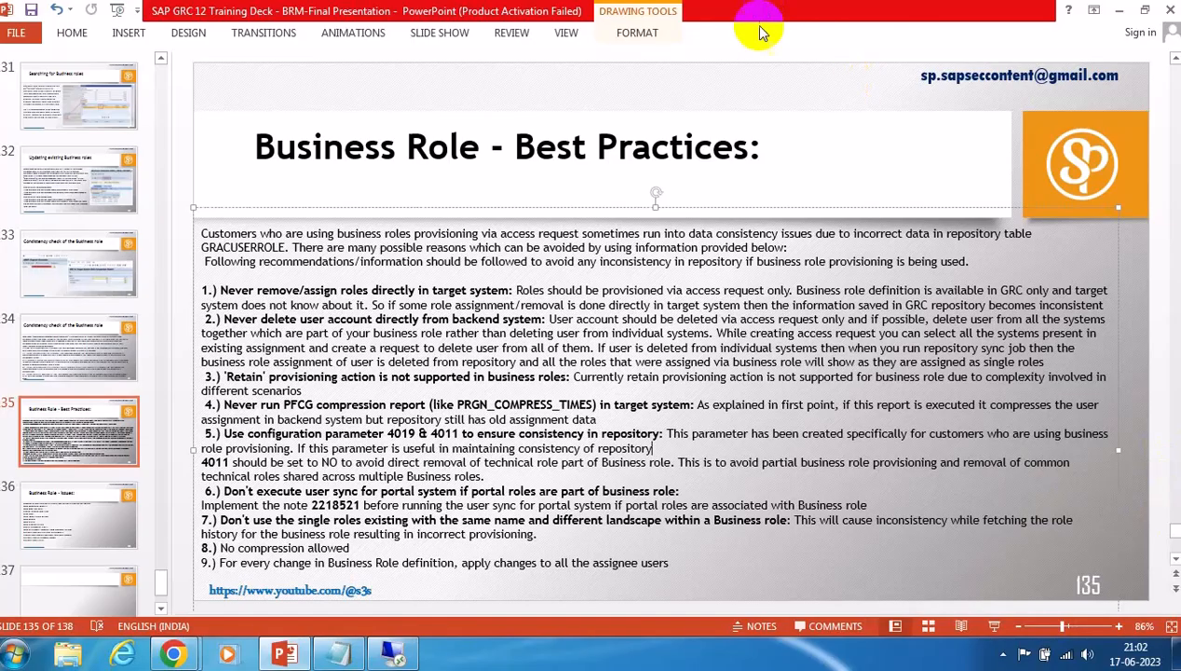
left_click(841, 106)
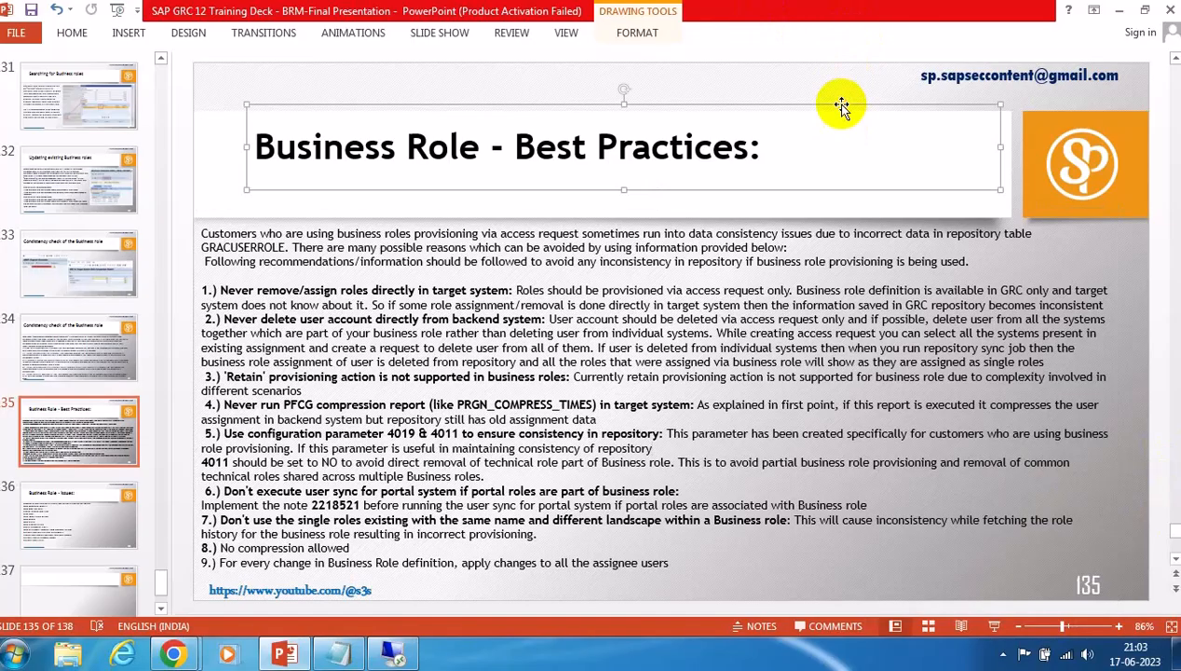
left_click(805, 82)
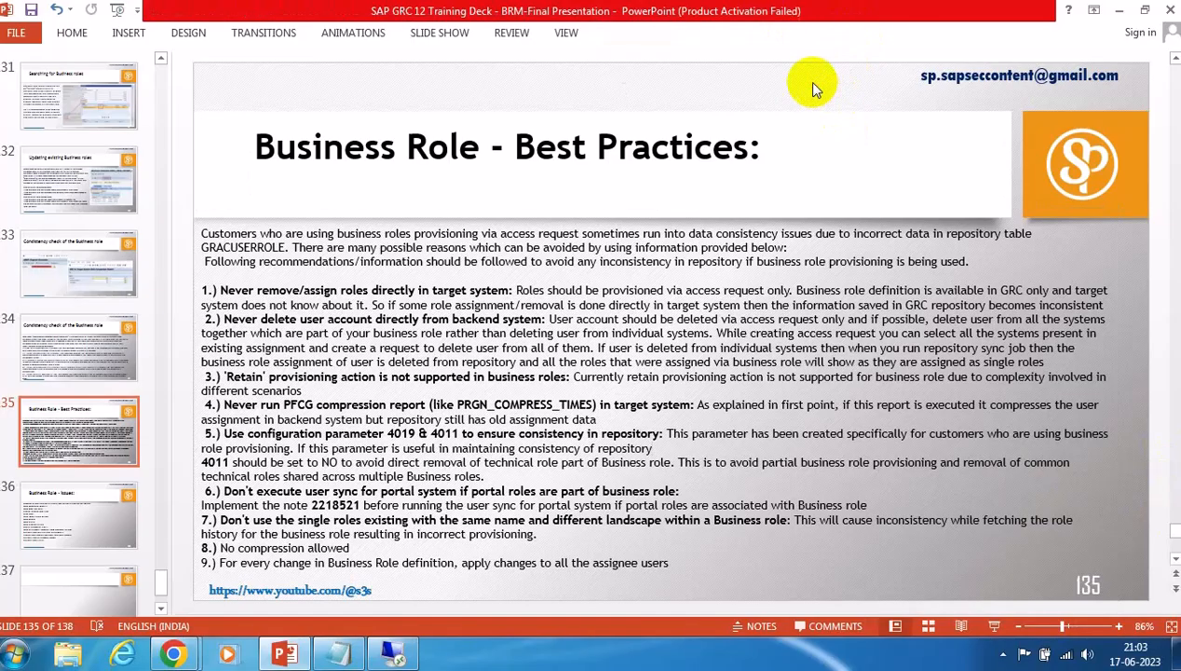
left_click(54, 527)
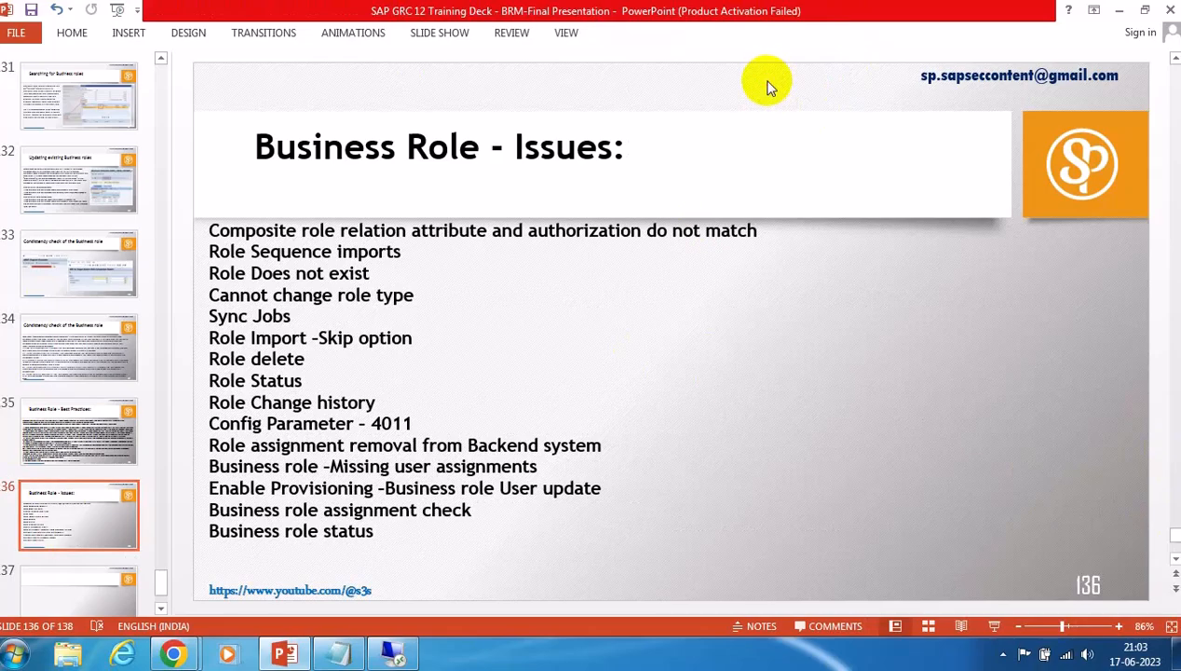
left_click(74, 440)
left_click(73, 506)
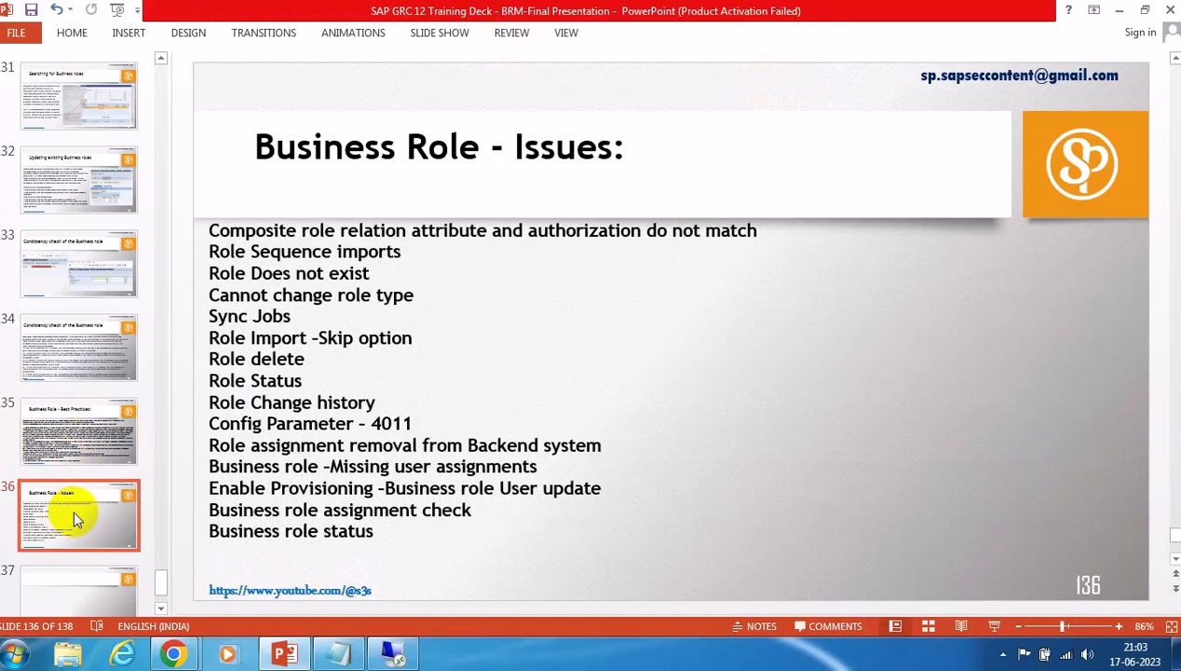
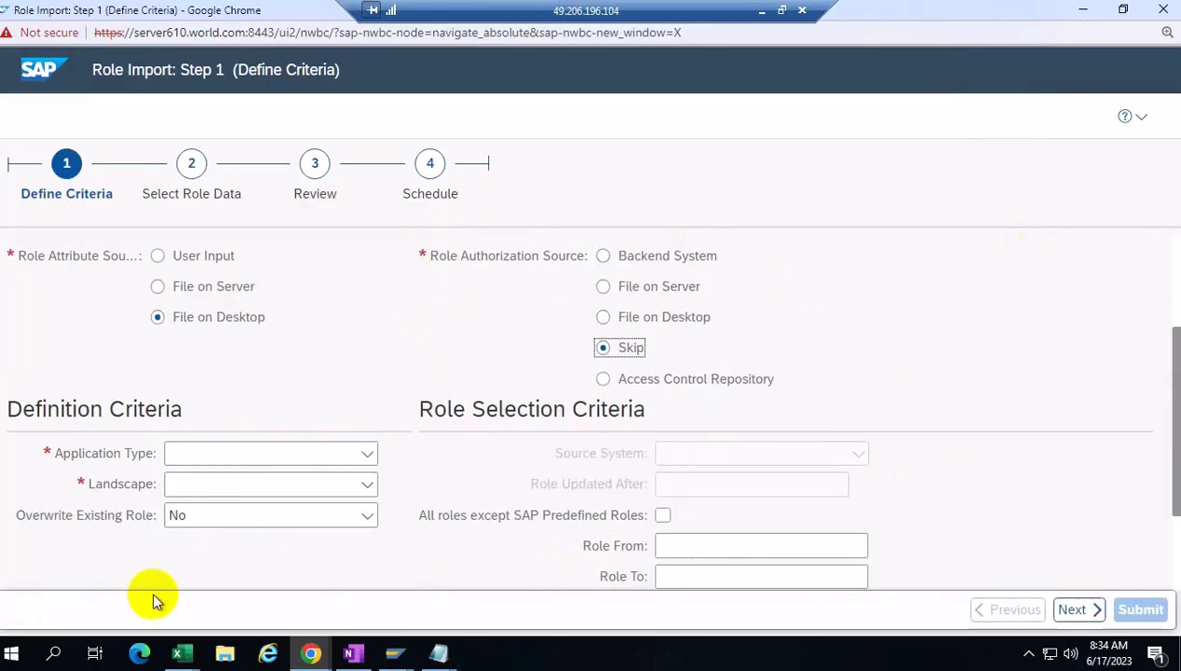
Switch to the Excel role import sheet and set the role type of Z:SIN_SAP_R3_LG_NEW to COM
left_click(182, 652)
left_click(259, 588)
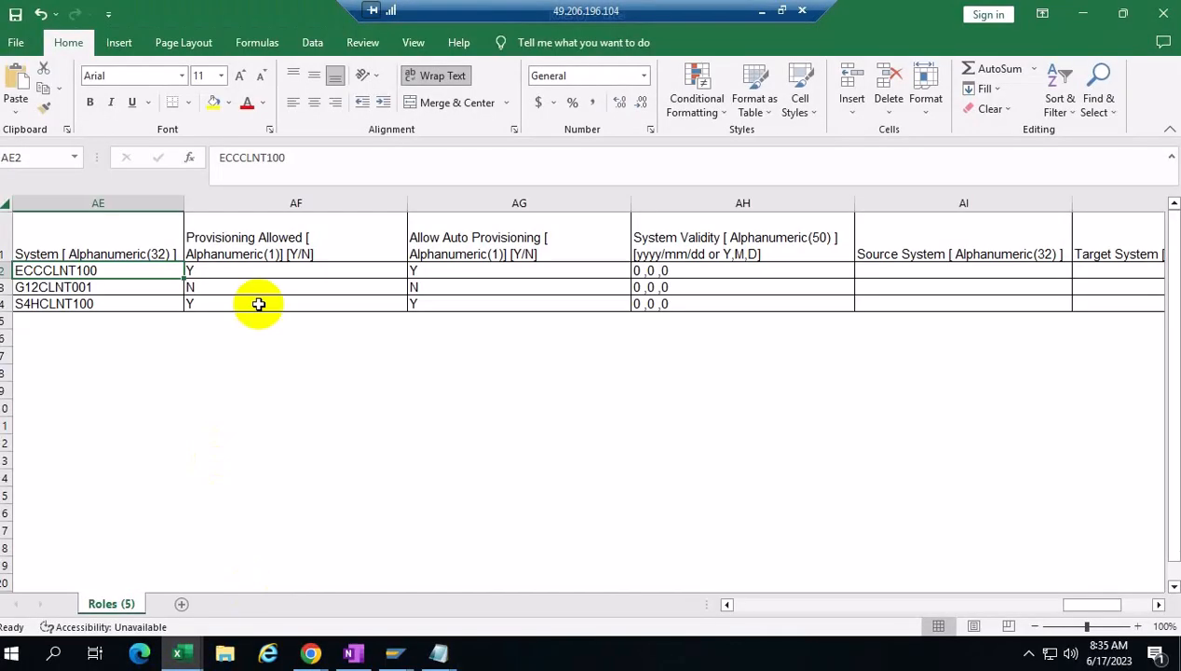
left_click_drag(1081, 609, 759, 610)
left_click(480, 271)
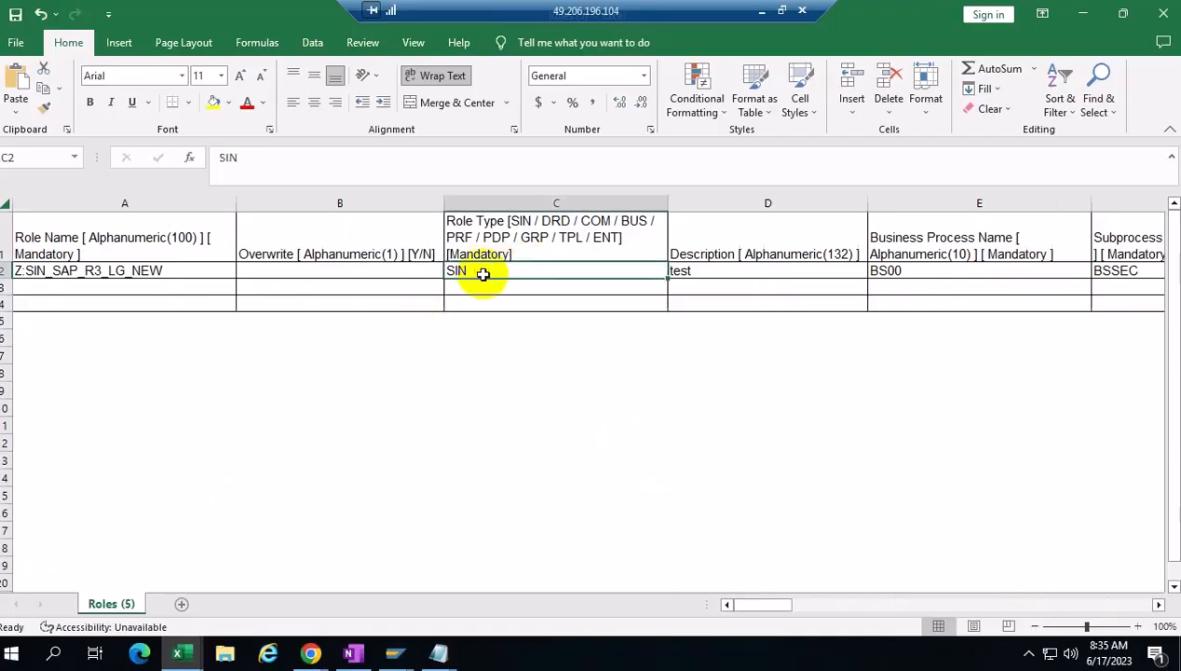
type("COM")
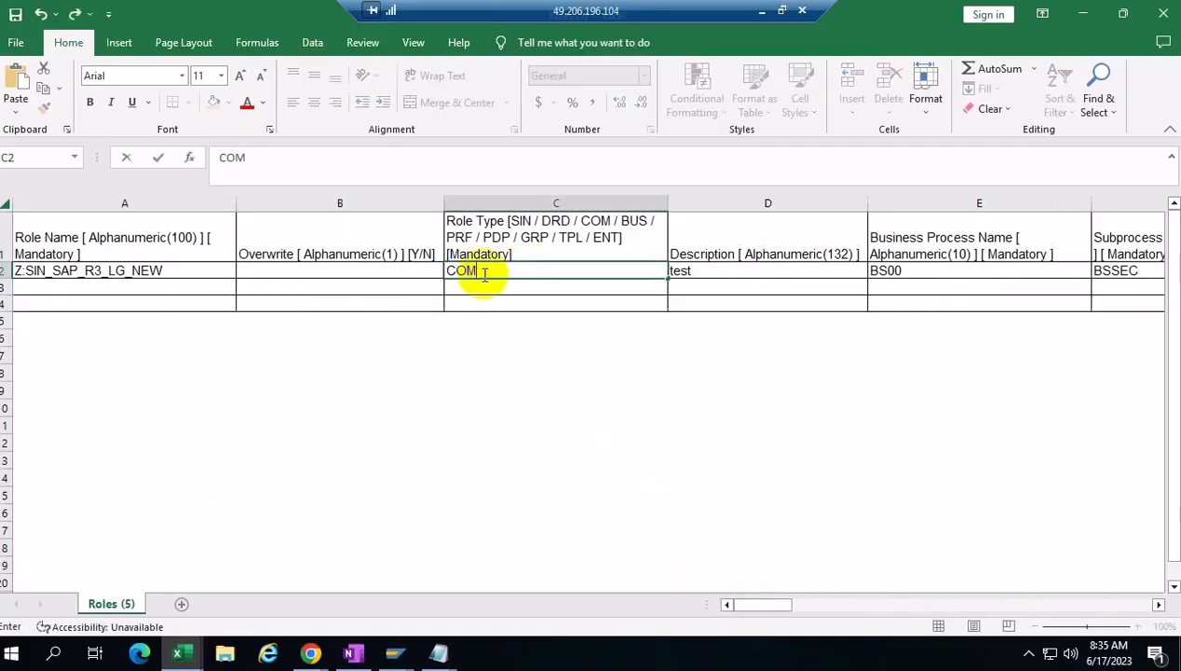
left_click(762, 414)
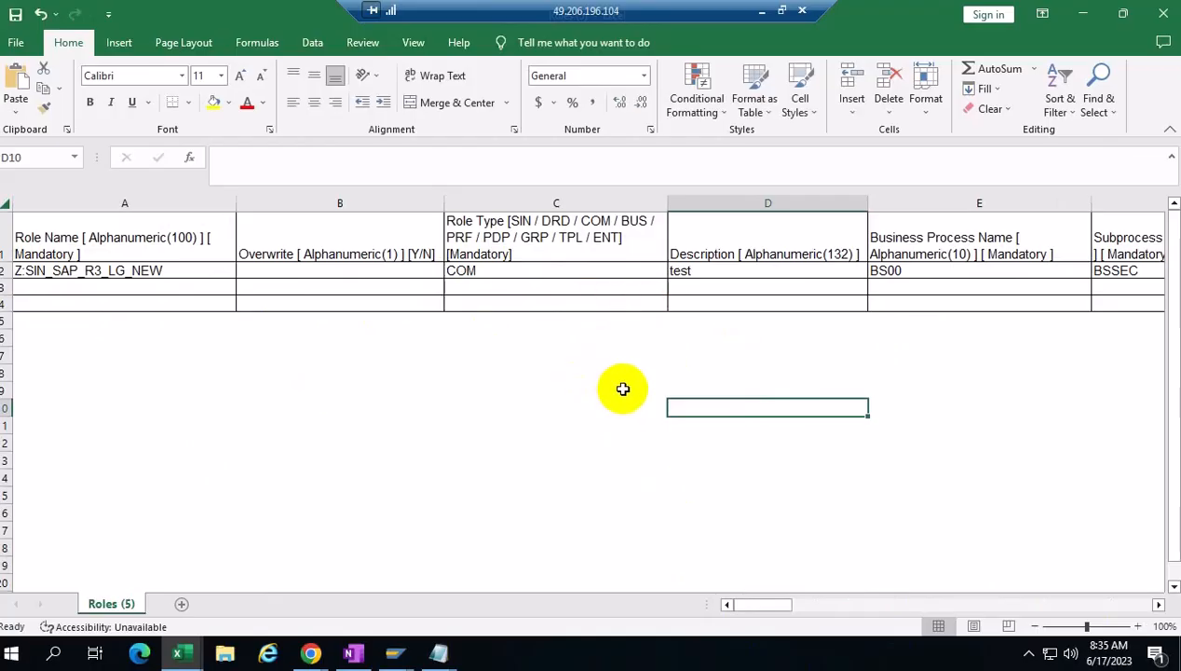
Return to the PowerPoint deck and highlight the Cannot change role type and Sync Jobs lines on the Business Role - Issues slide
left_click(764, 11)
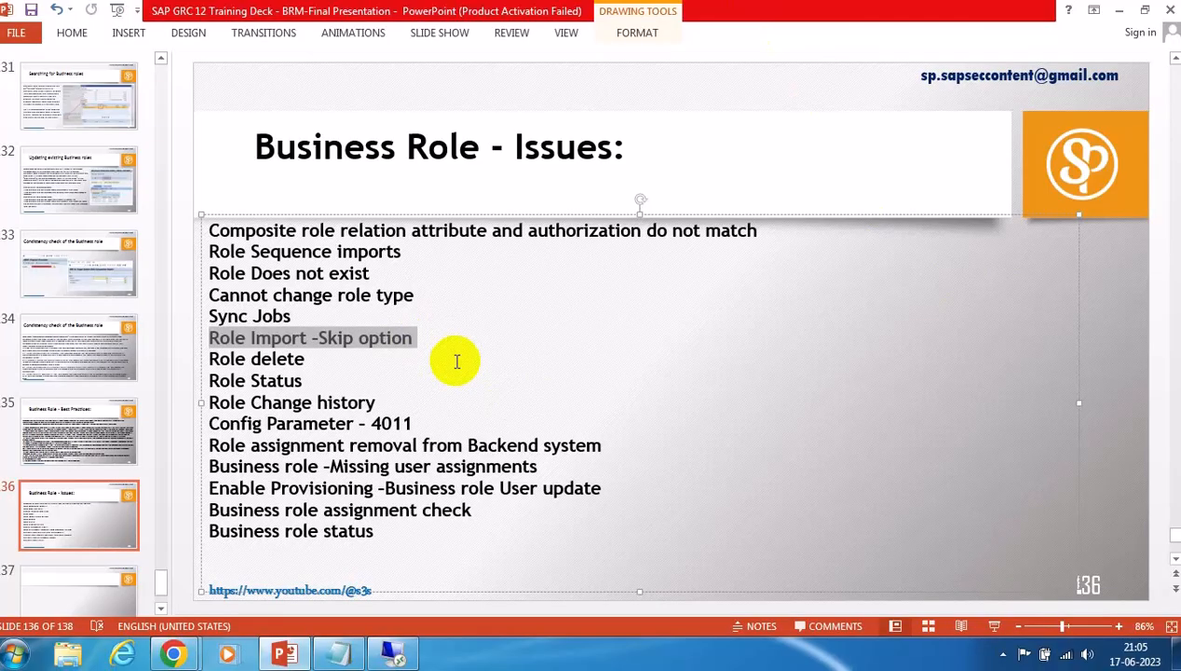
left_click_drag(415, 296, 211, 289)
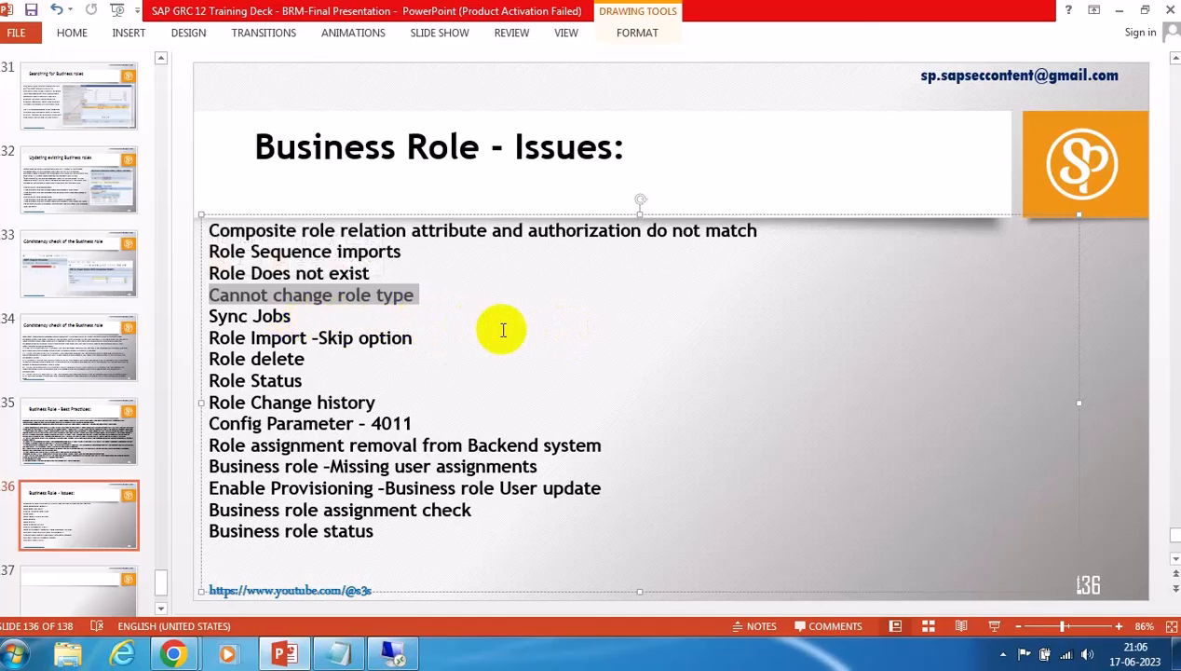
left_click_drag(419, 339, 217, 350)
left_click(540, 320)
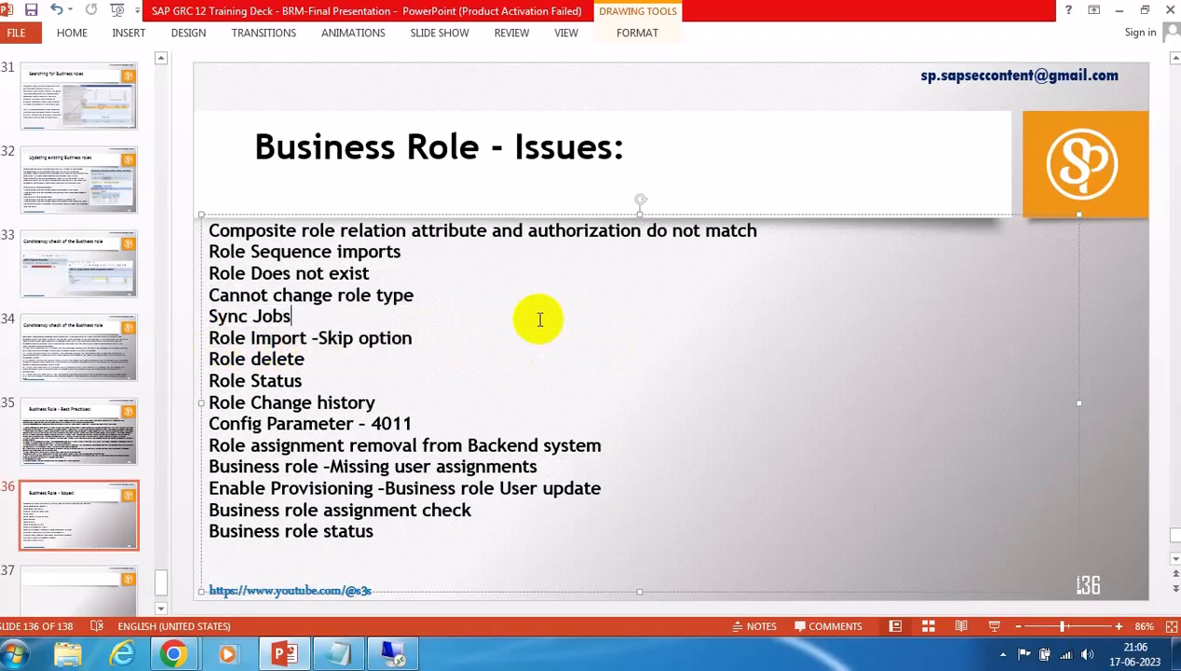
double_click(280, 357)
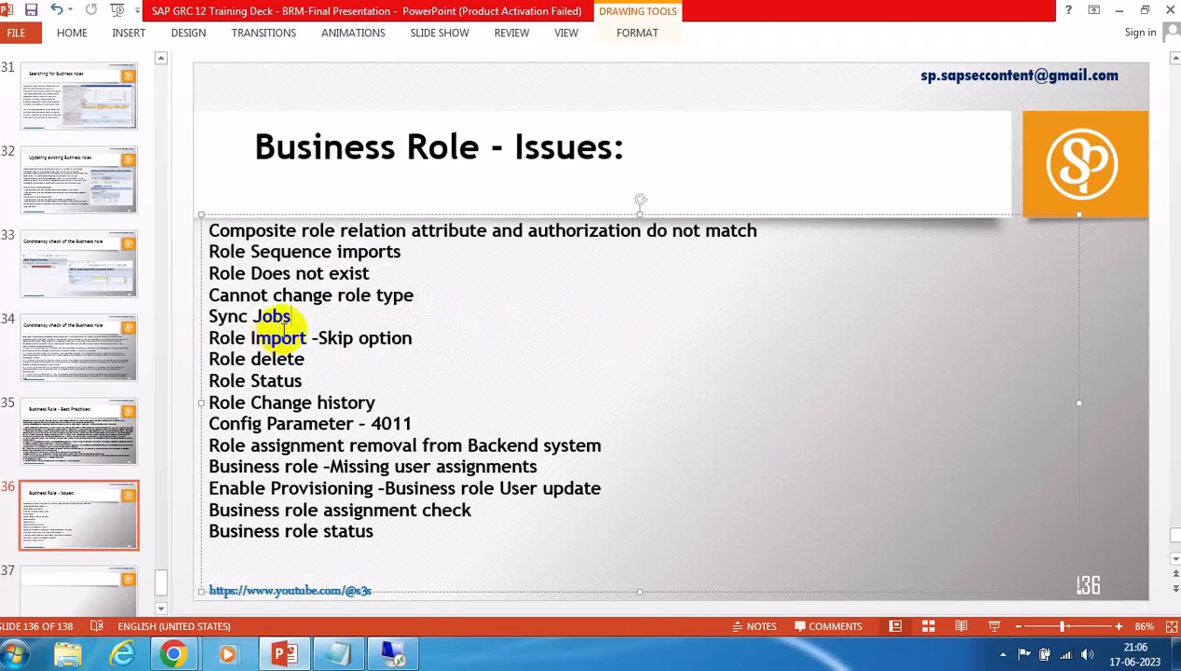
left_click_drag(298, 315, 205, 319)
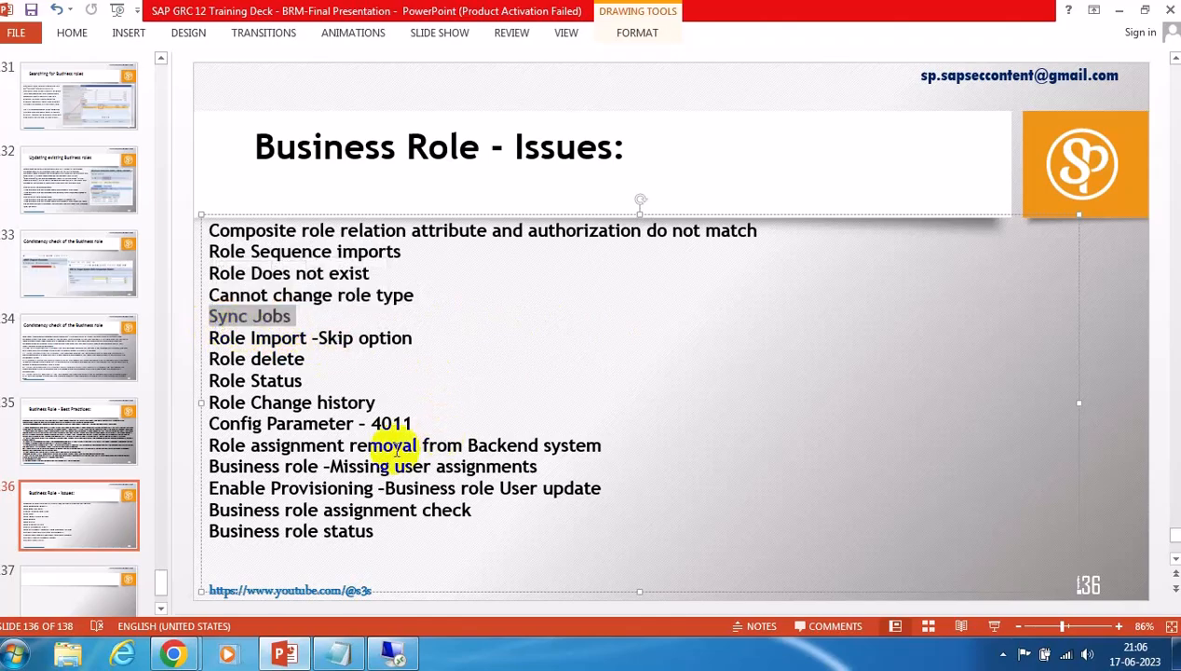
Switch to the Business Role Management list in Chrome and open only the single role Z_DEV_DEBUG_ROLE
left_click(392, 653)
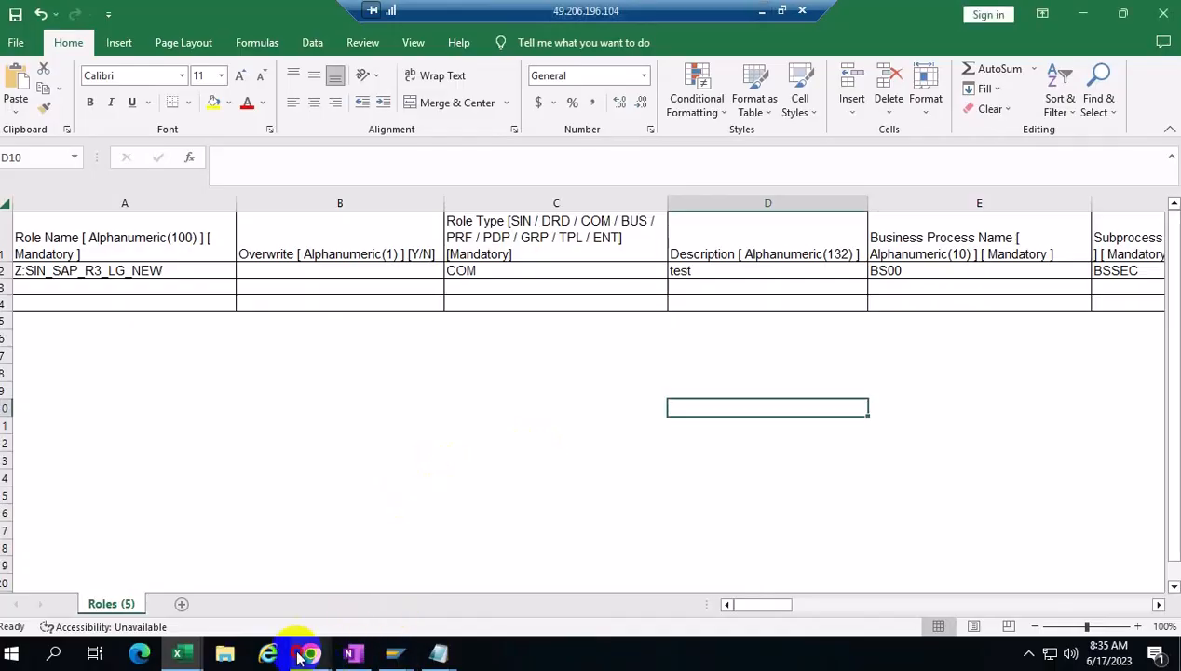
mouse_move(308, 655)
left_click(350, 561)
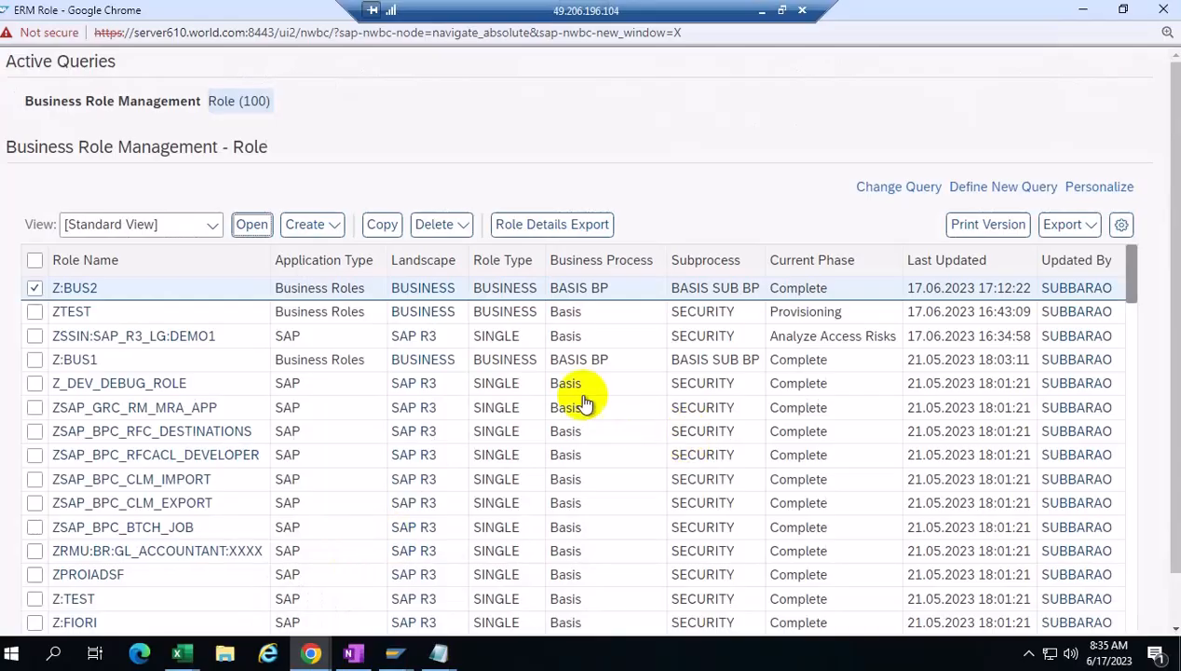
left_click(35, 382)
left_click(35, 288)
left_click(245, 225)
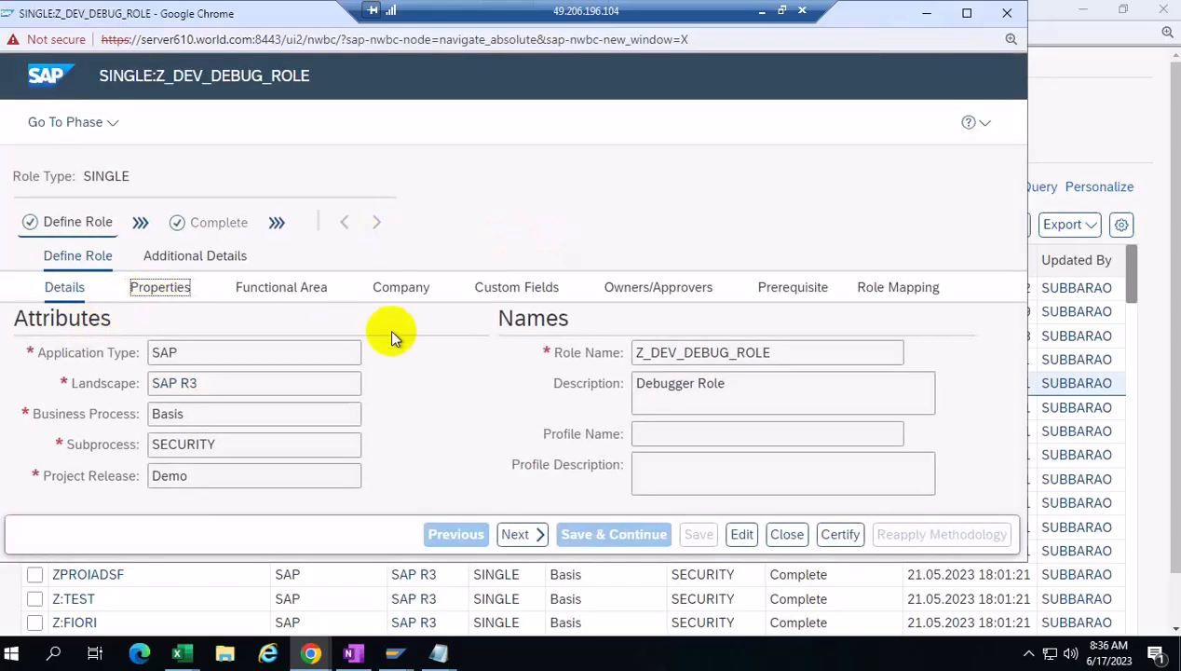
Examine the provisioning settings per system in the additional details of Z_DEV_DEBUG_ROLE
left_click(195, 257)
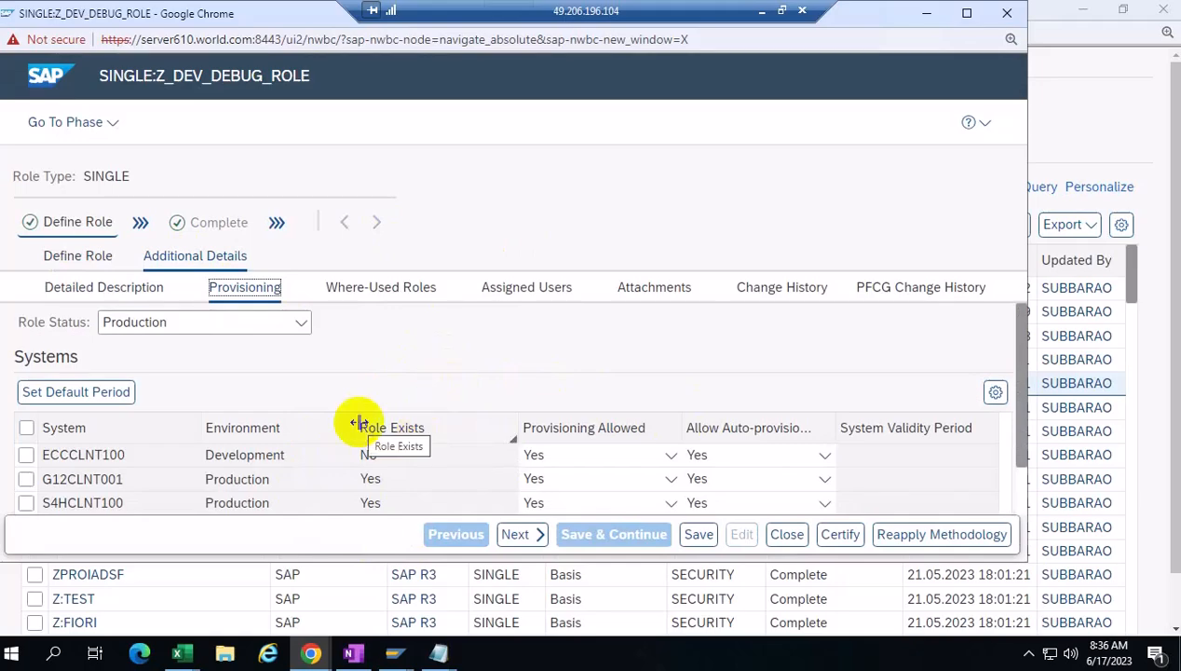
left_click_drag(732, 502, 736, 519)
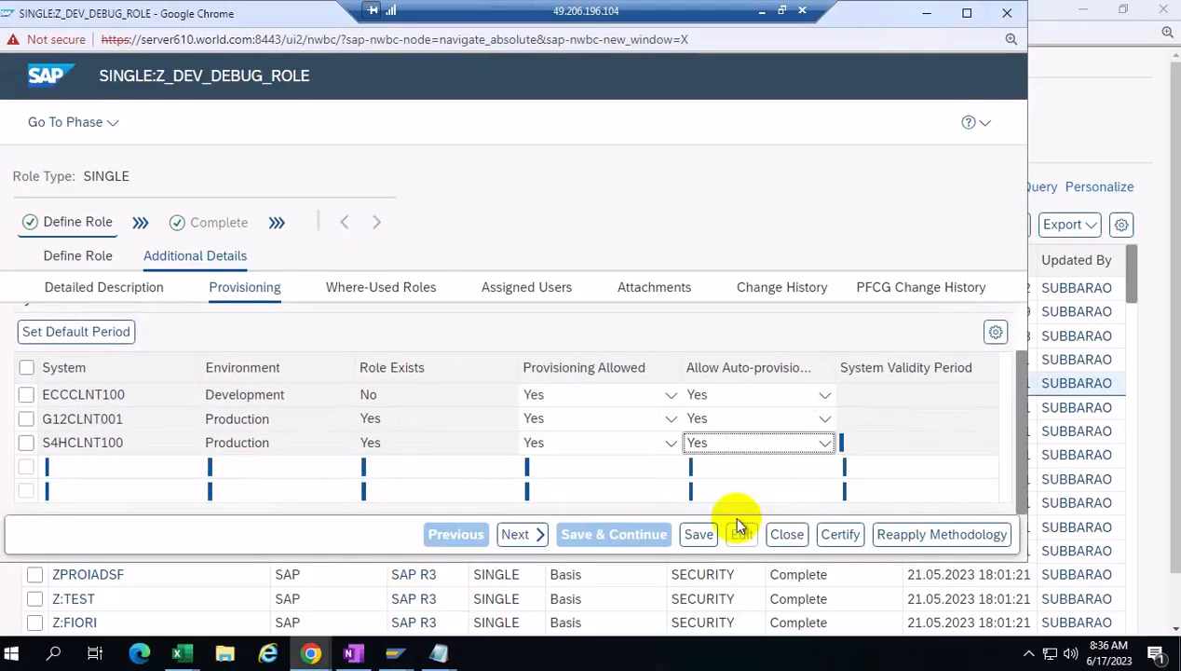
left_click(651, 192)
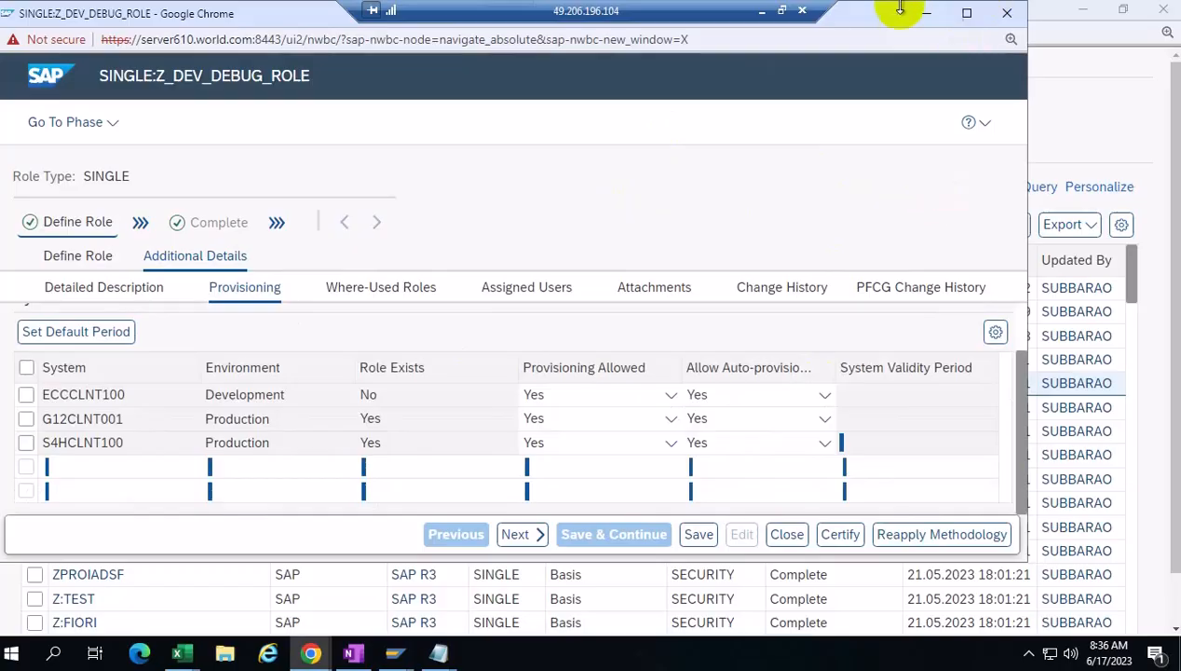
Return to the PowerPoint deck and point out the Role delete line on the Business Role - Issues slide
left_click(762, 15)
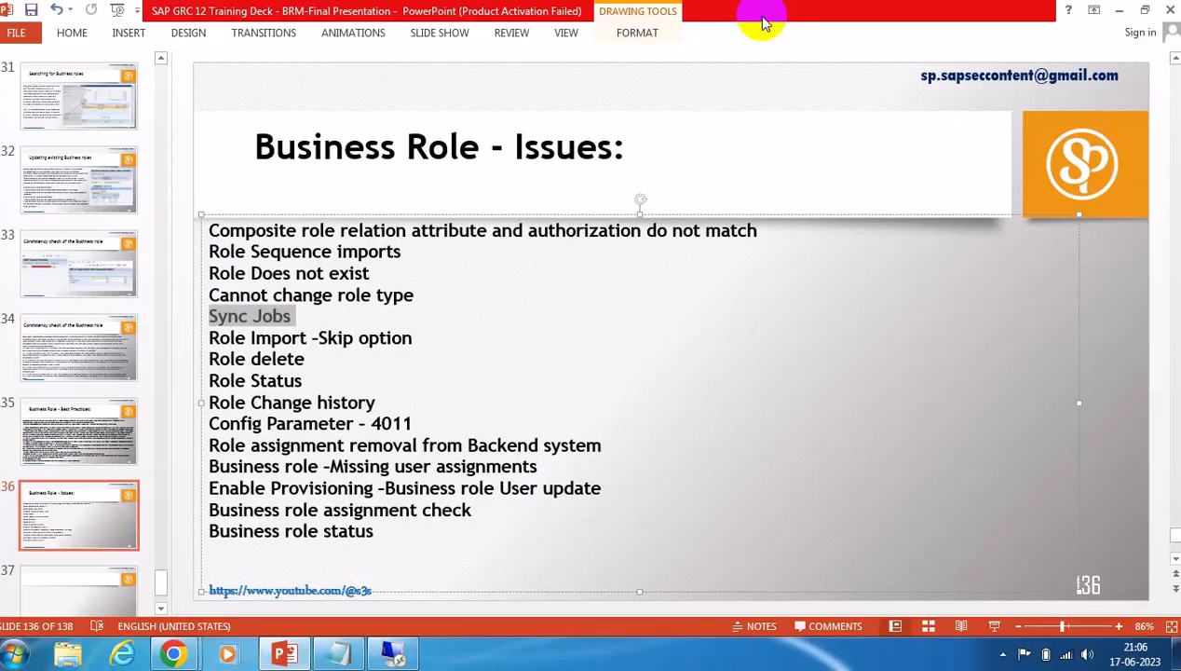
double_click(309, 363)
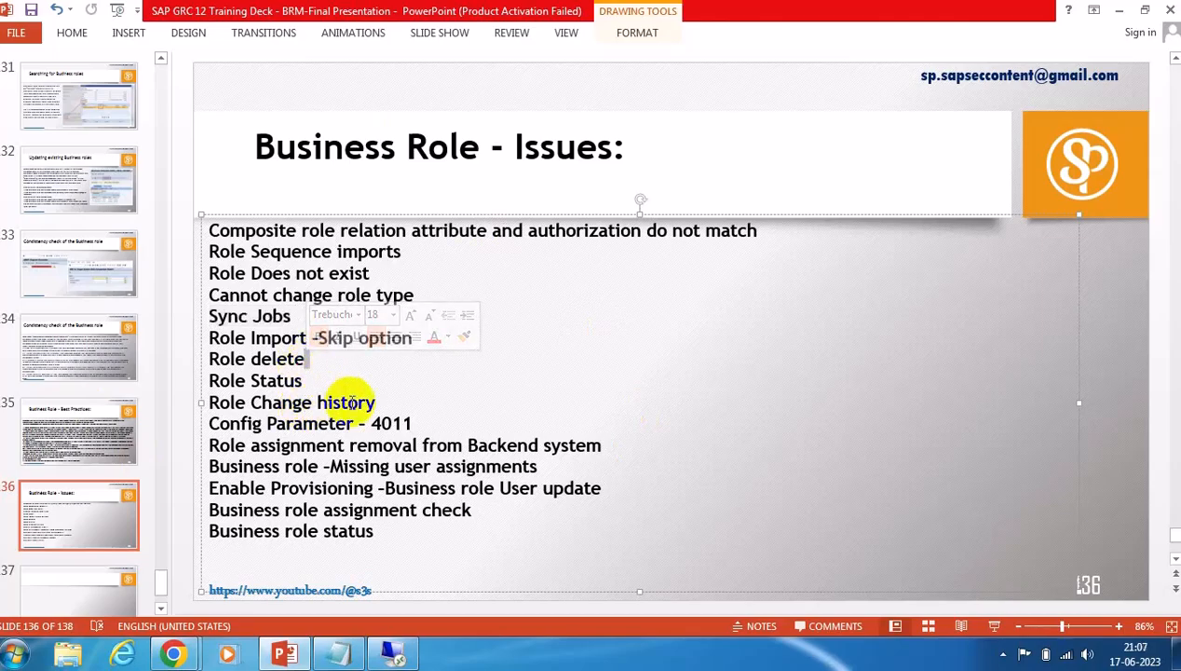
left_click(307, 362)
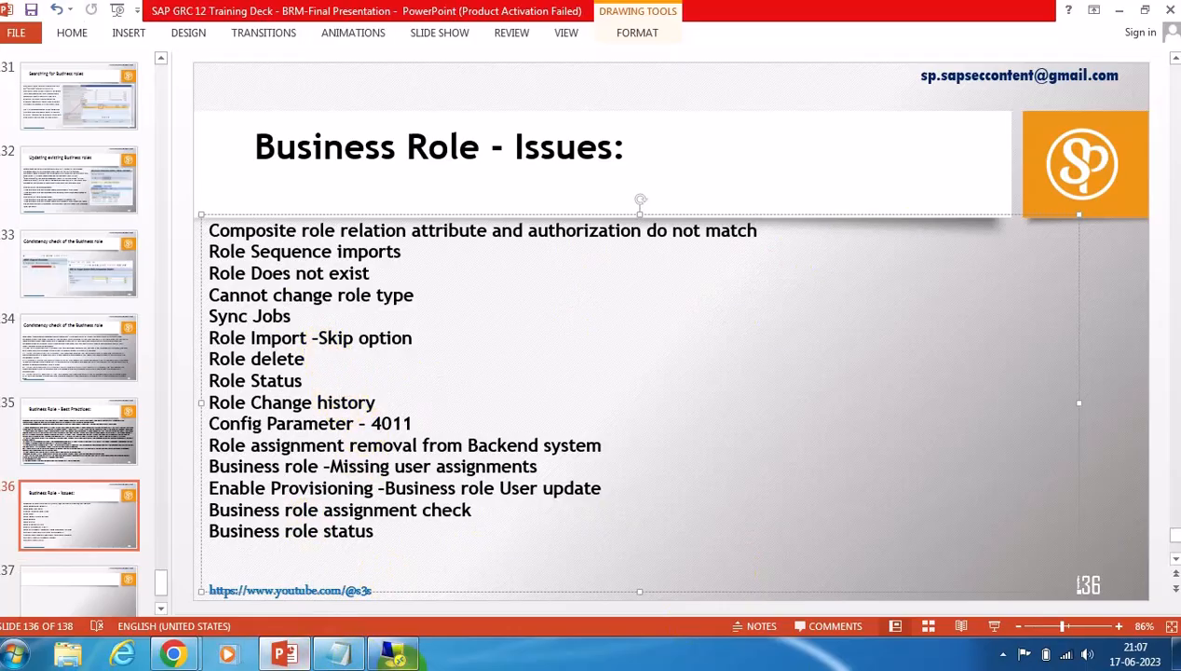
Switch to the SAP GUI session with the Display IMG structure
left_click(394, 655)
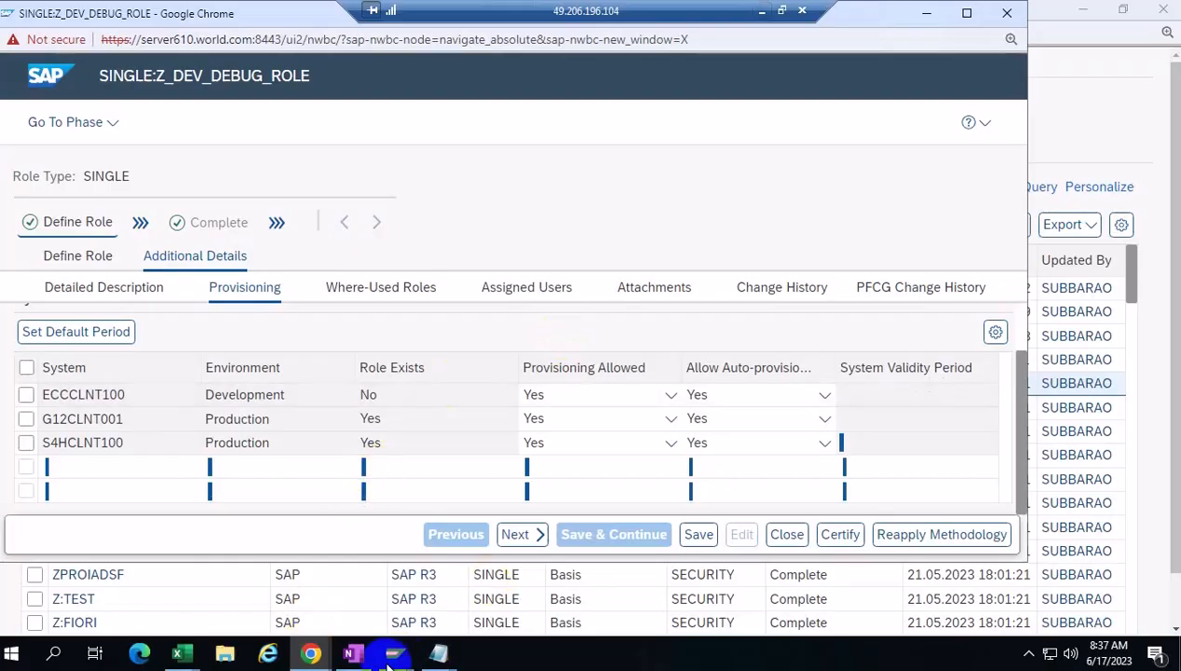
mouse_move(392, 655)
left_click(368, 591)
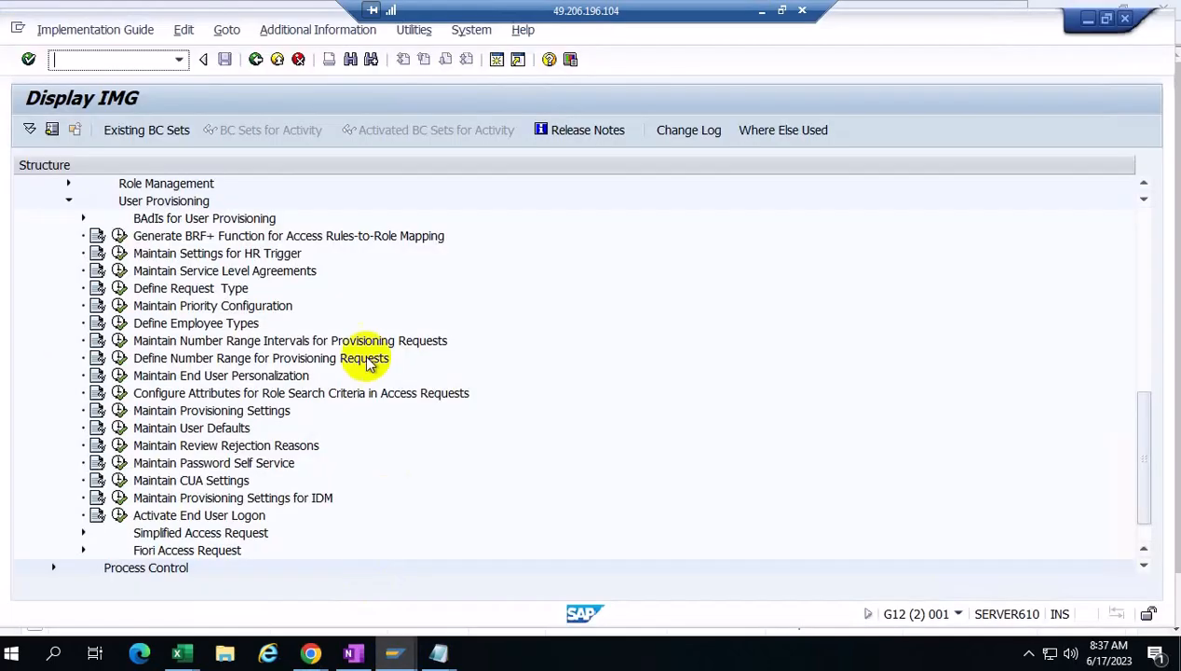
Try to open the Maintain Configuration Settings activity under Access Control, declining to display the locked data
scroll(339, 379, "up", 3)
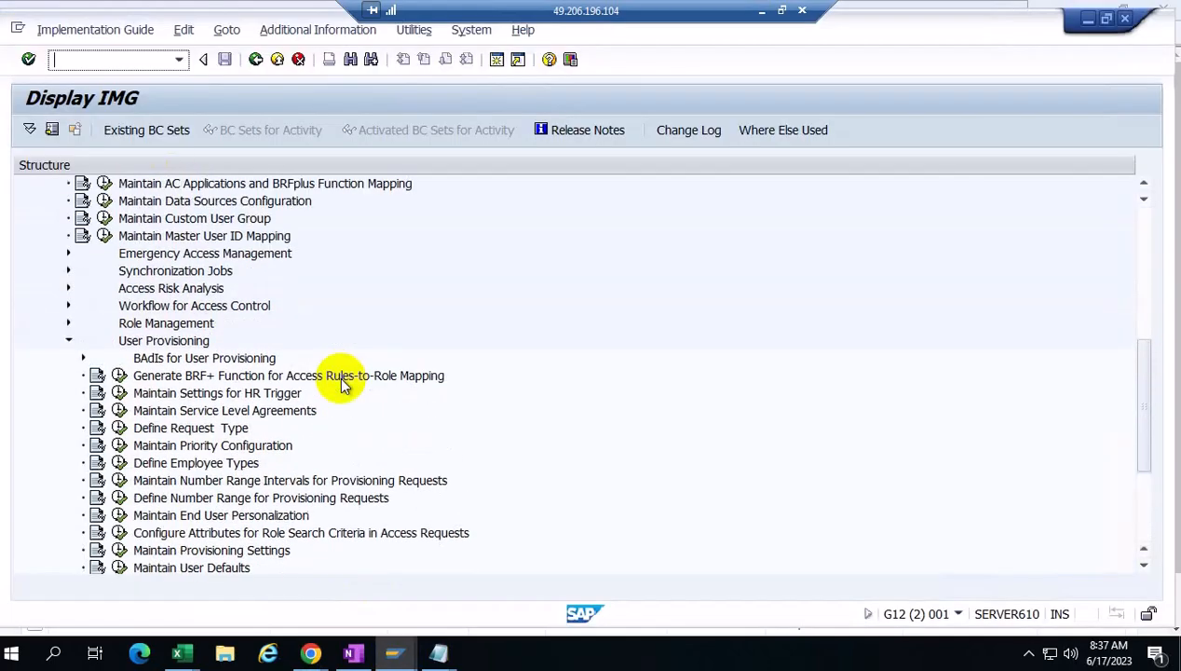
scroll(341, 386, "up", 2)
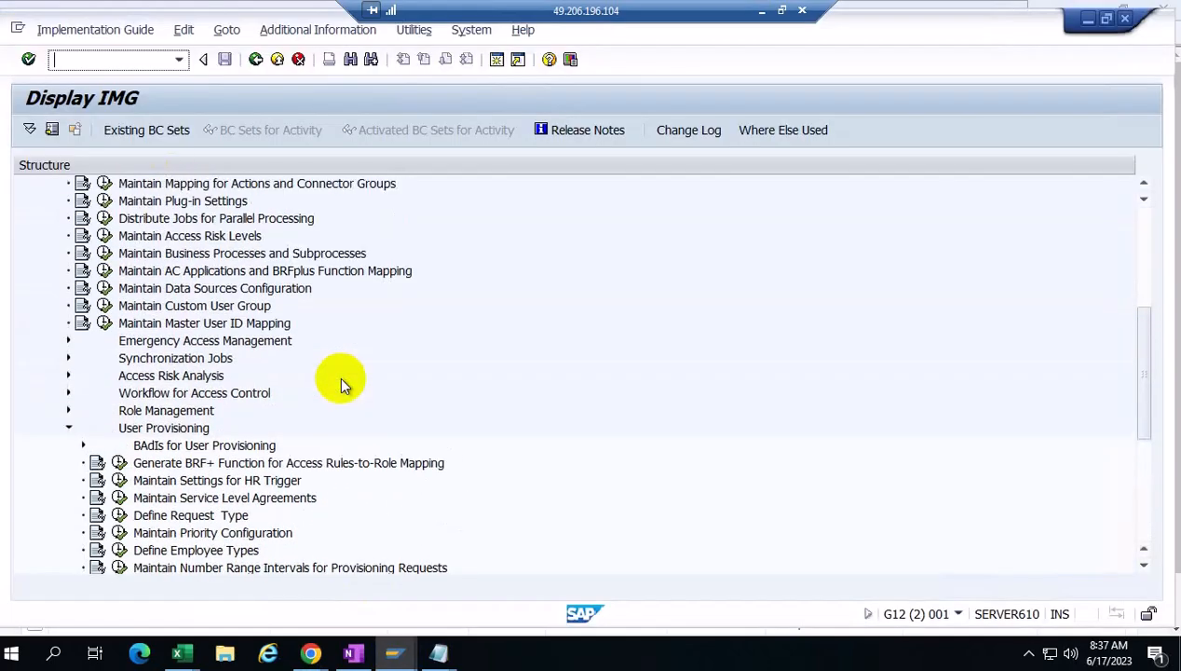
scroll(338, 374, "up", 3)
left_click(104, 270)
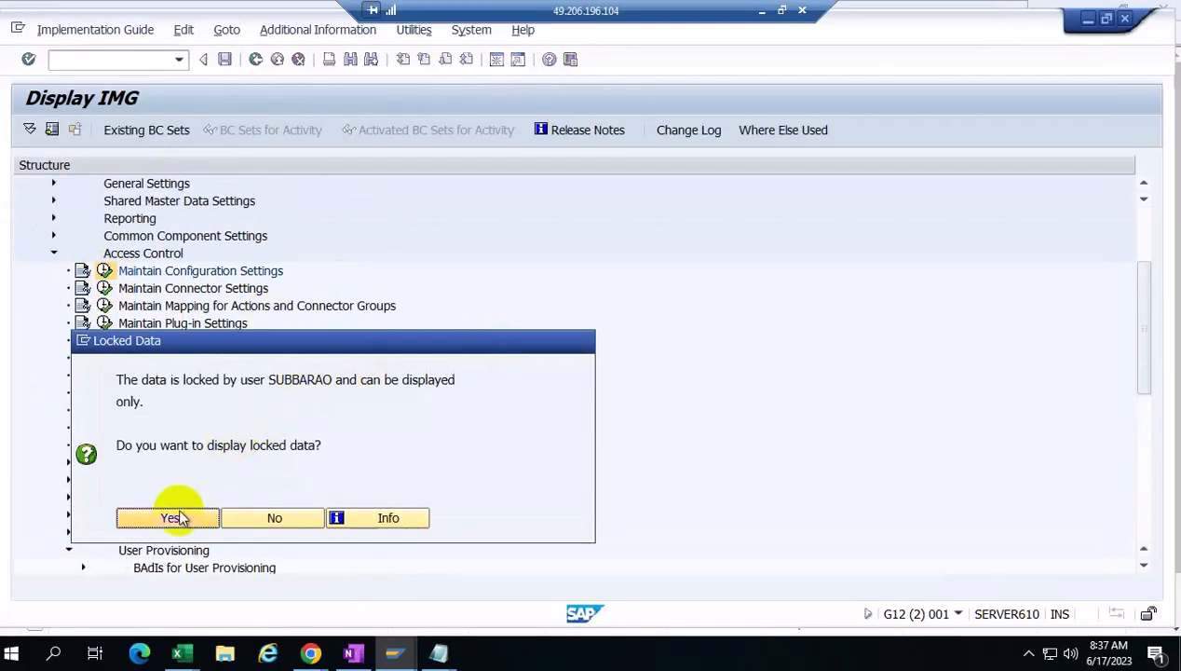
left_click(273, 517)
Switch to the SAP session with the unsaved parameter 4019 entry and discard it, returning to the AC Configuration settings overview
mouse_move(393, 652)
left_click(370, 597)
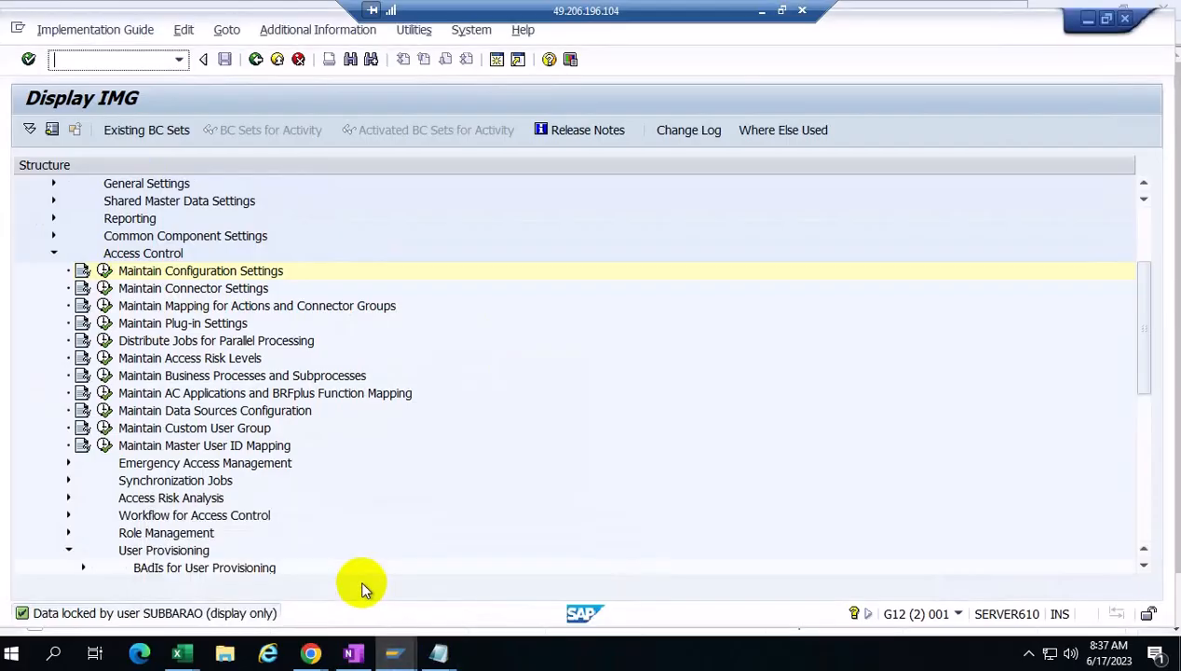
left_click(565, 585)
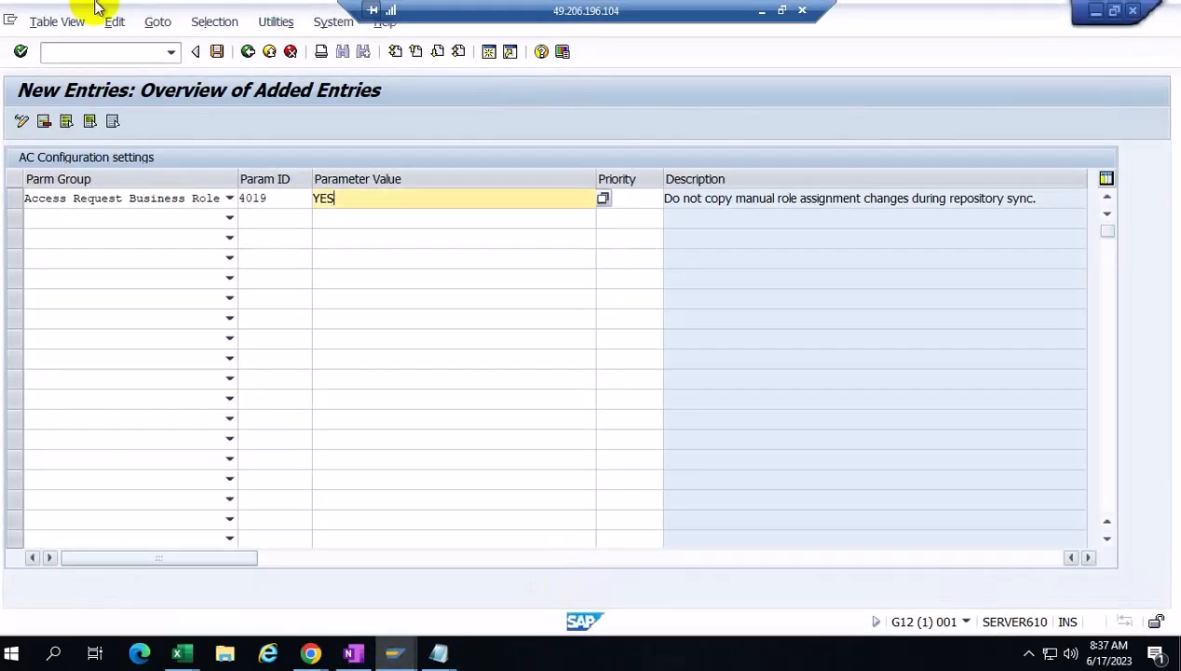
left_click(289, 51)
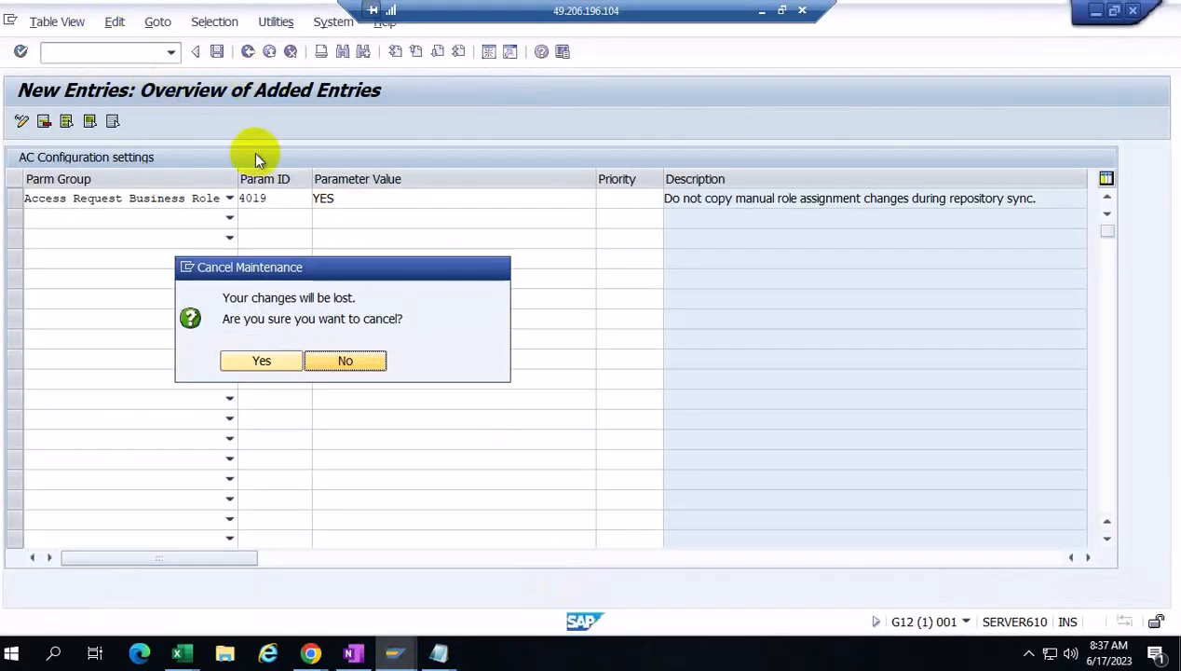
left_click(261, 361)
left_click(247, 52)
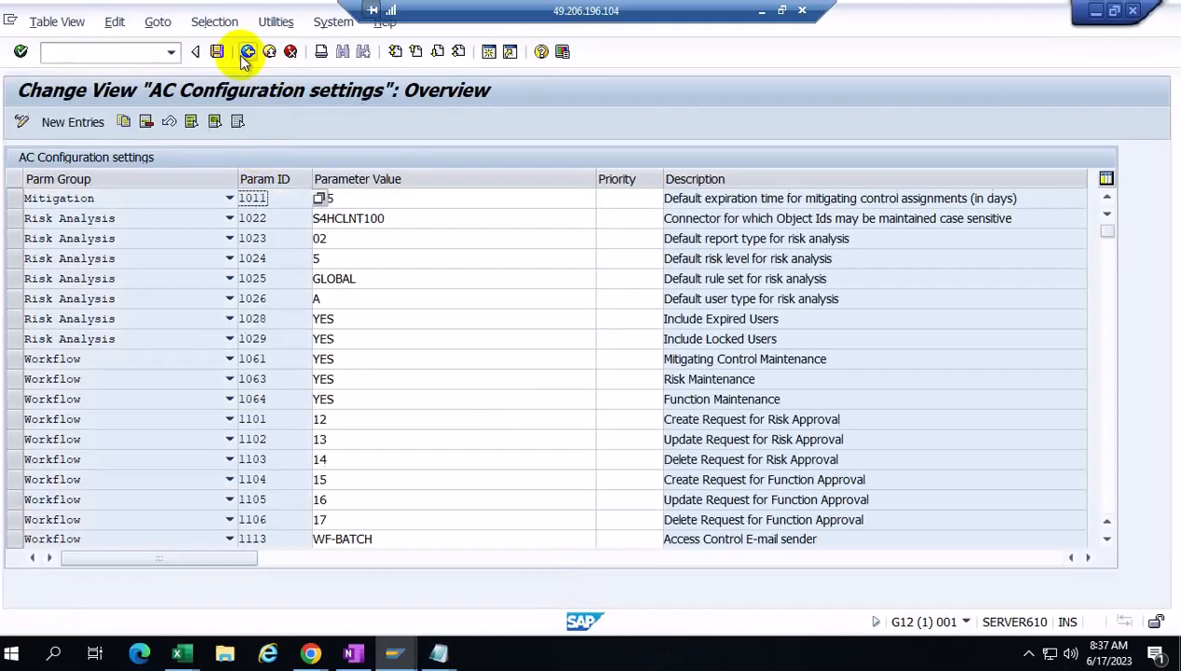
Start a new AC configuration entry and choose parameter ID 3009, Allow Role Deletion from Back-End, from the list of possible values
scroll(151, 365, "down", 5)
scroll(156, 368, "down", 9)
scroll(145, 356, "up", 3)
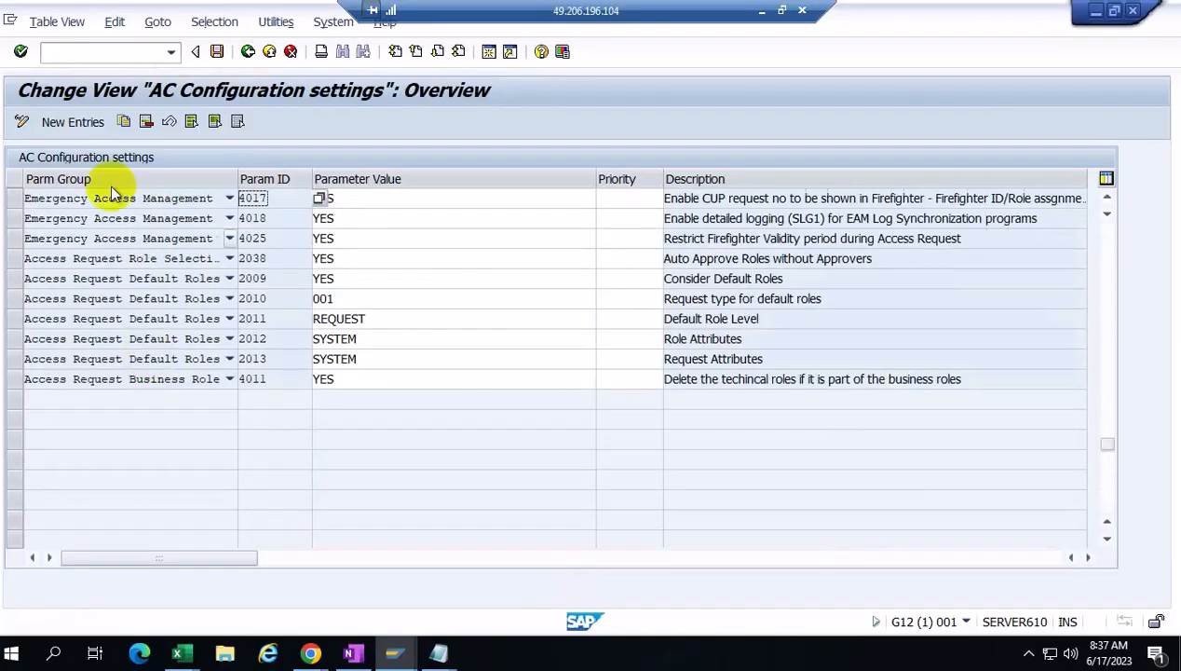
left_click(77, 122)
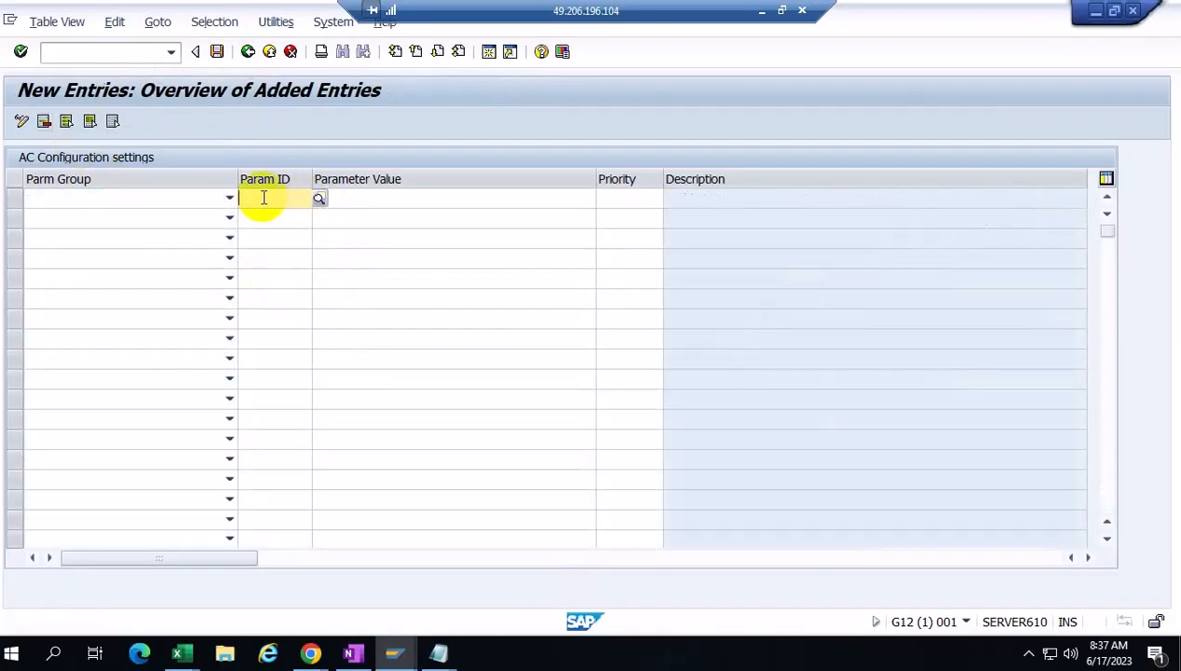
type("3")
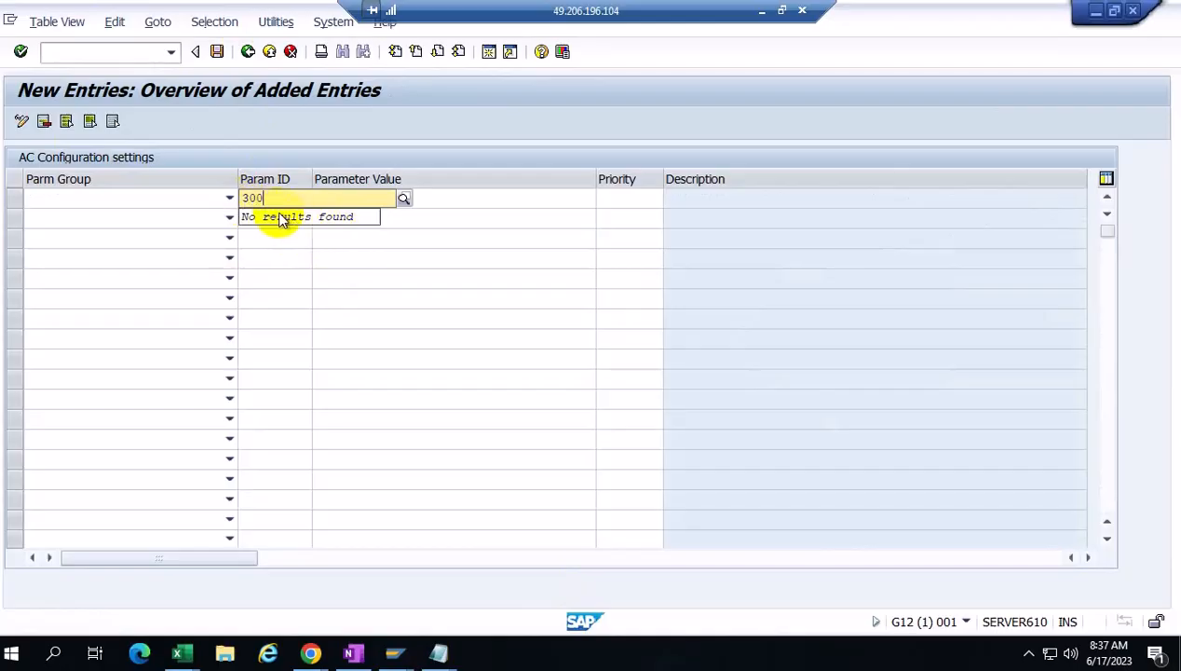
key("BackSpace")
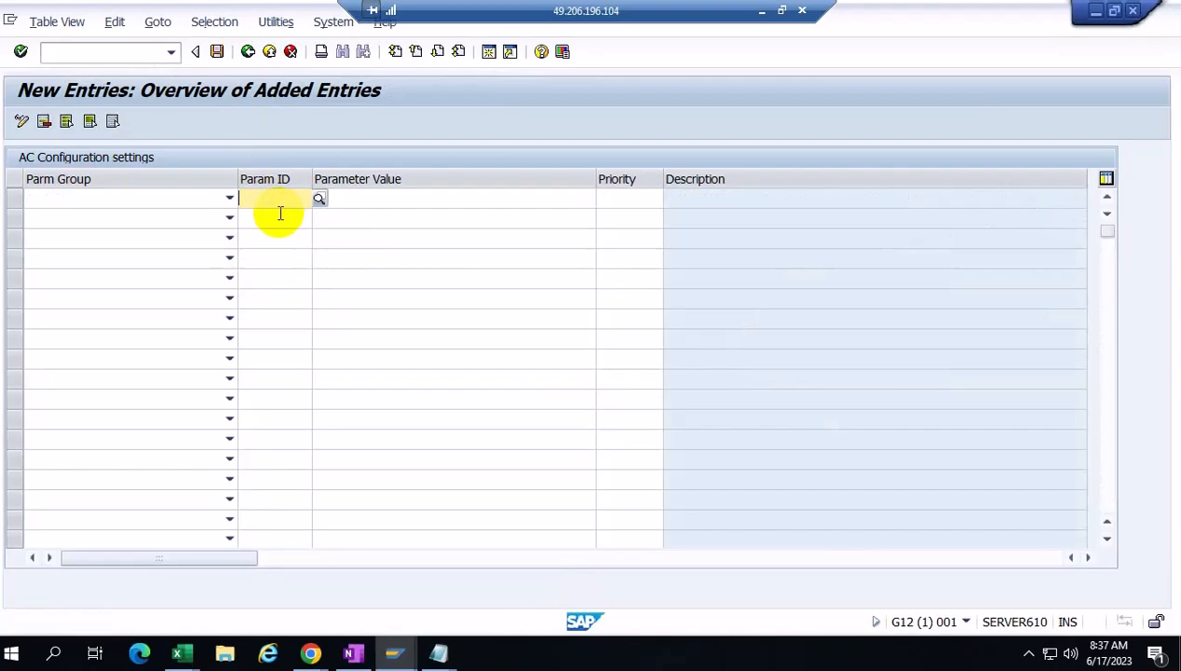
left_click(318, 198)
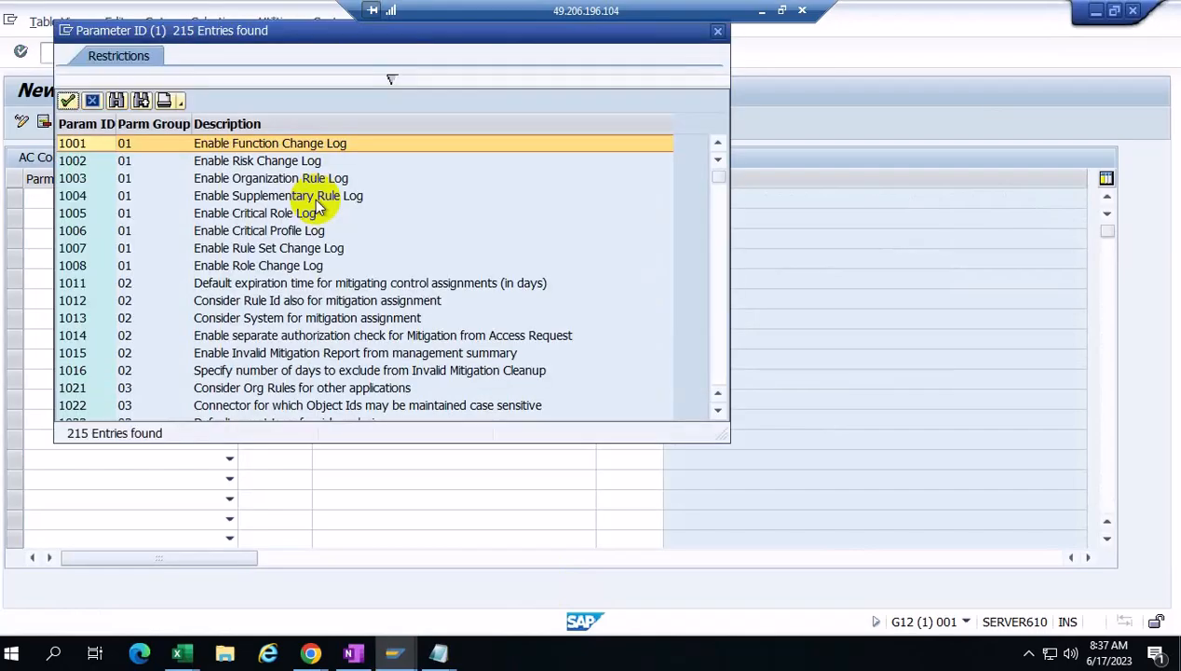
scroll(228, 305, "down", 15)
scroll(228, 306, "down", 15)
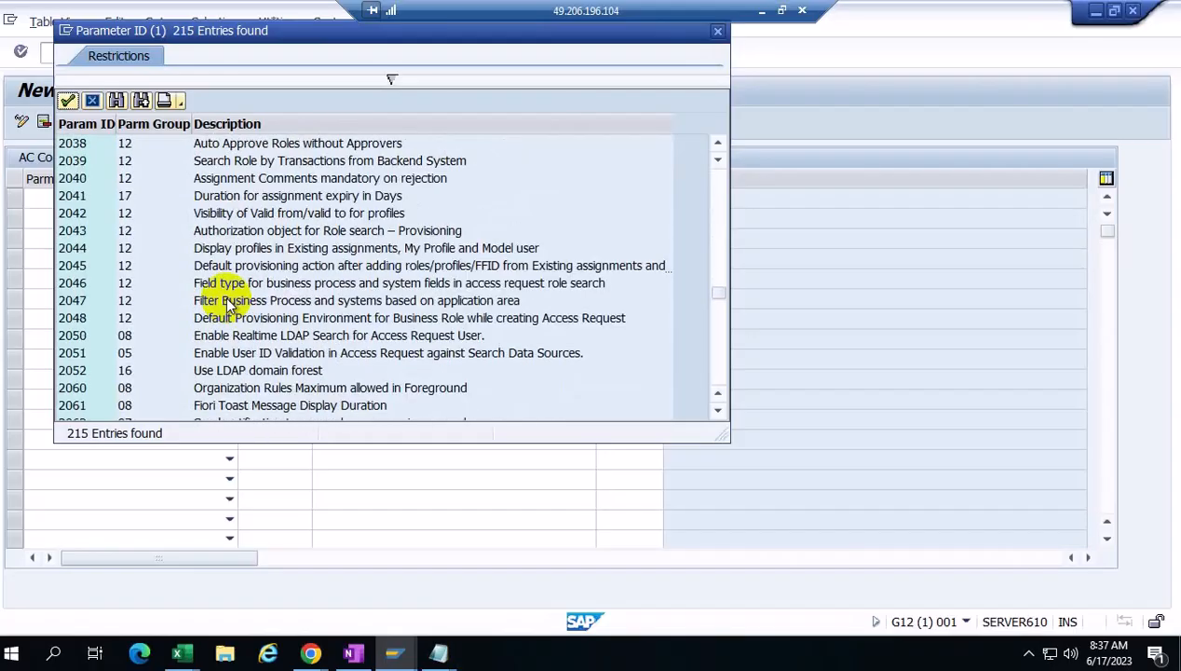
scroll(228, 306, "down", 6)
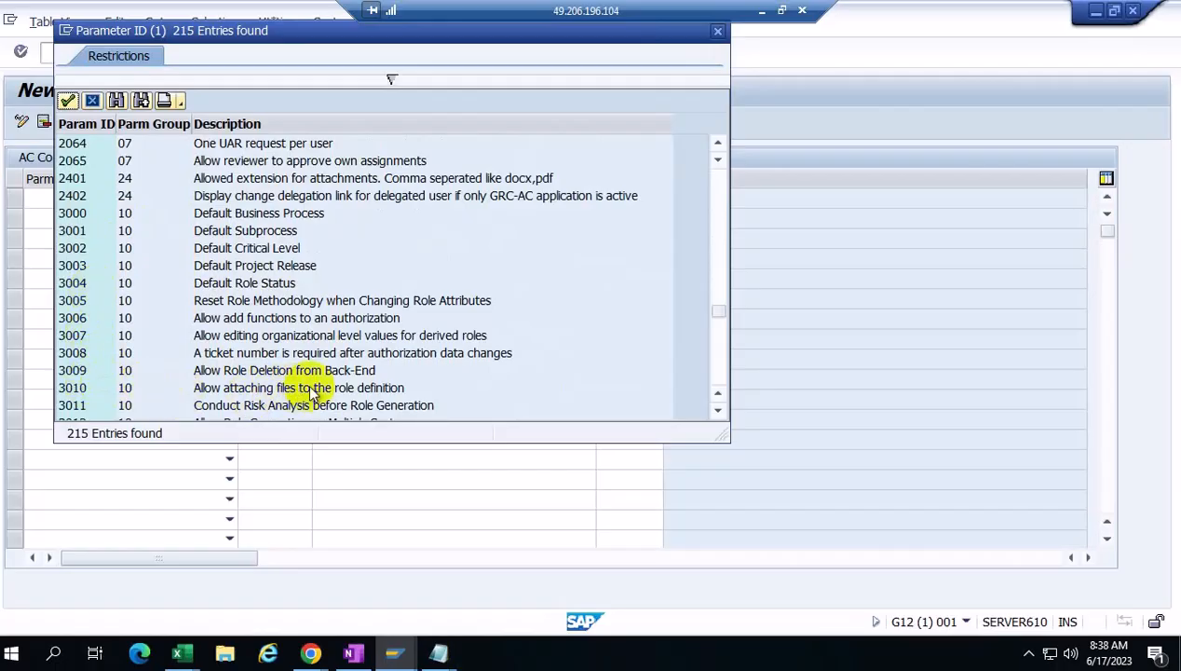
double_click(230, 371)
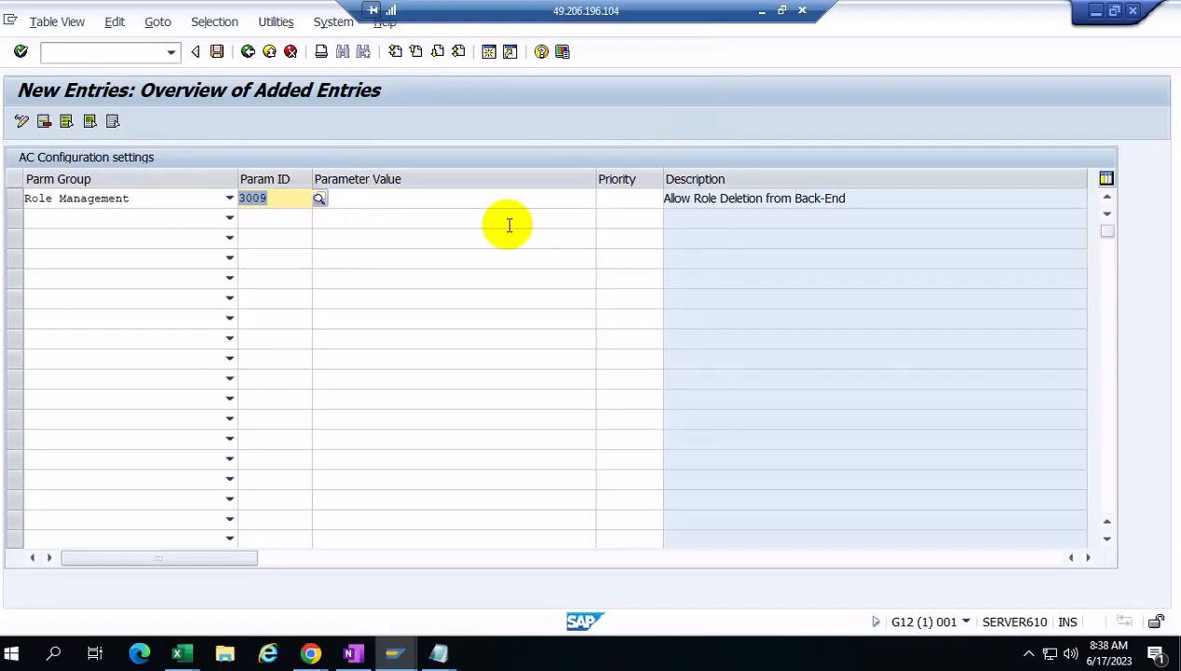
Set the parameter value of entry 3009 to NO
left_click(390, 197)
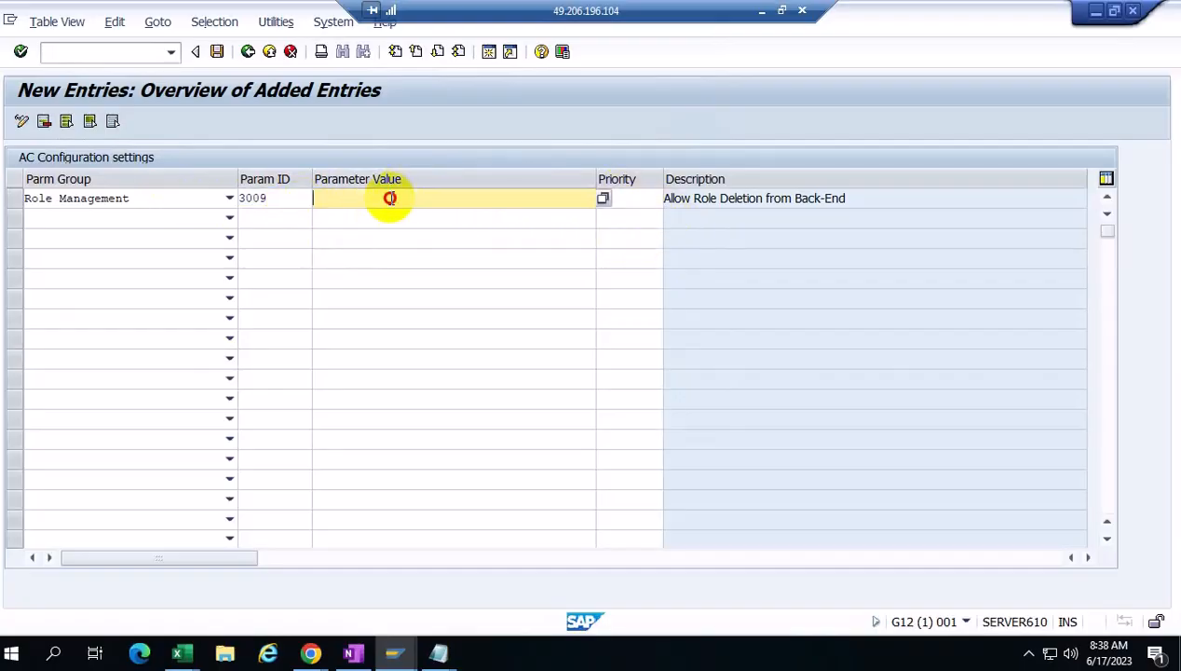
left_click(604, 202)
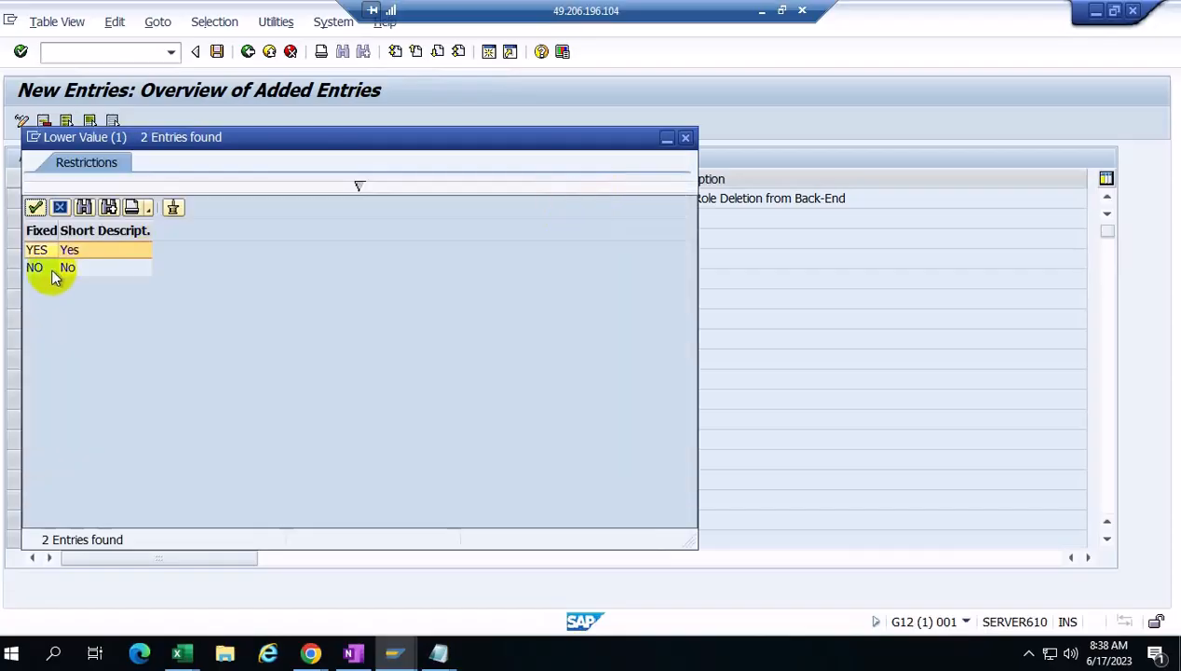
double_click(50, 266)
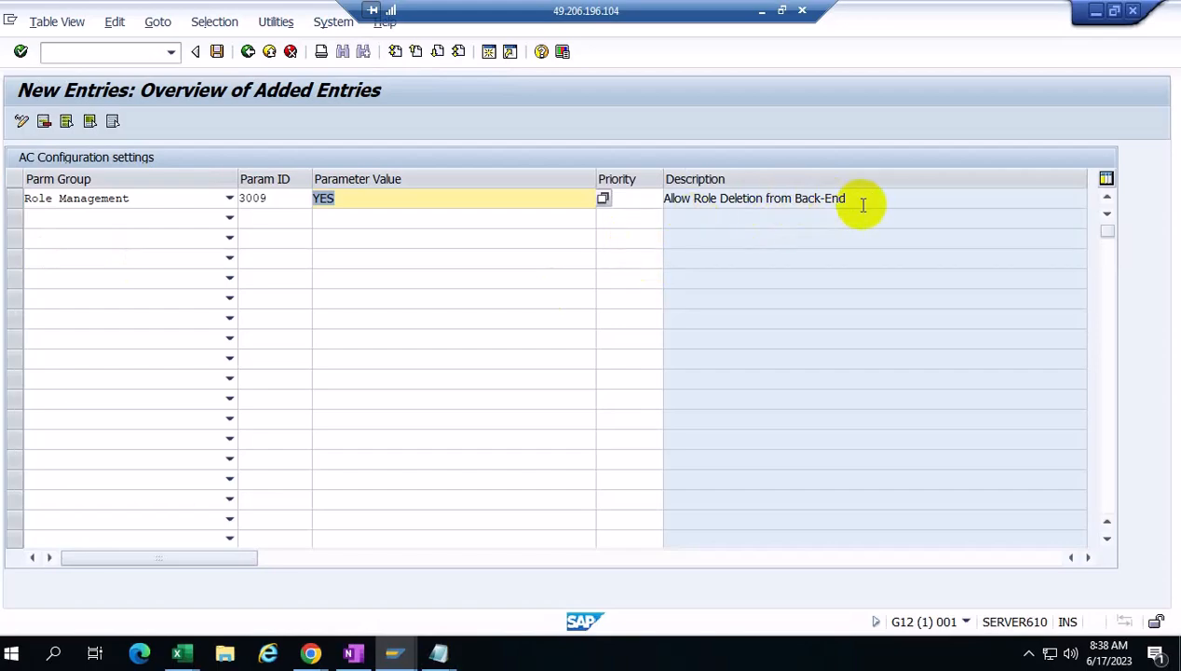
left_click(604, 201)
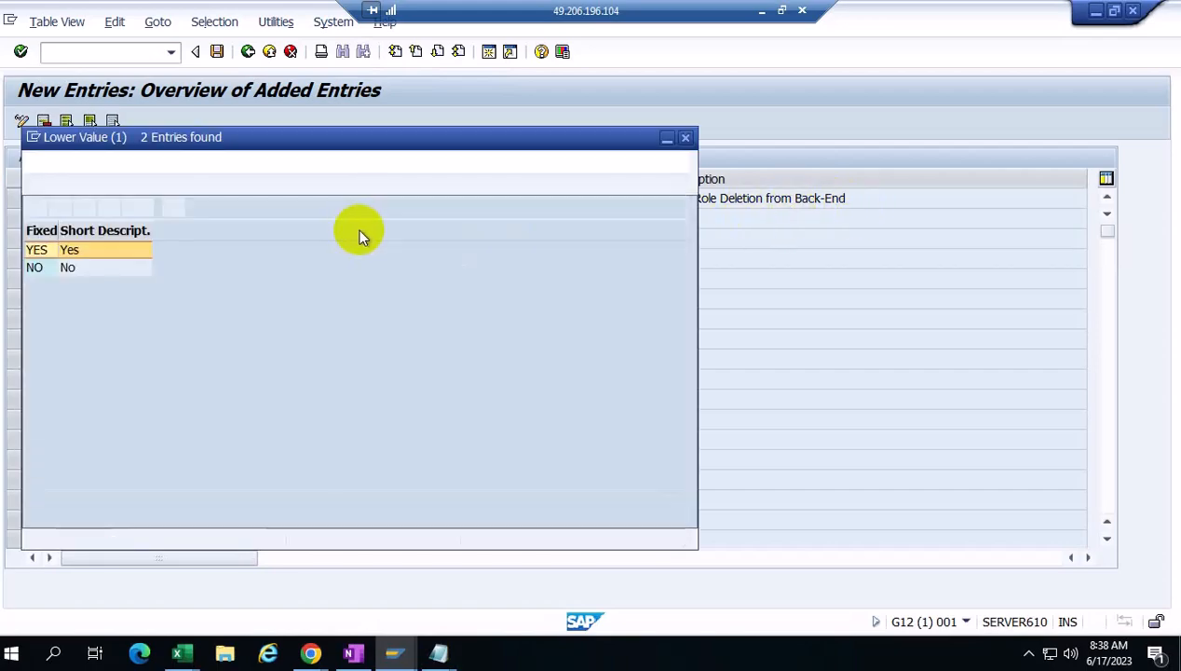
left_click(49, 278)
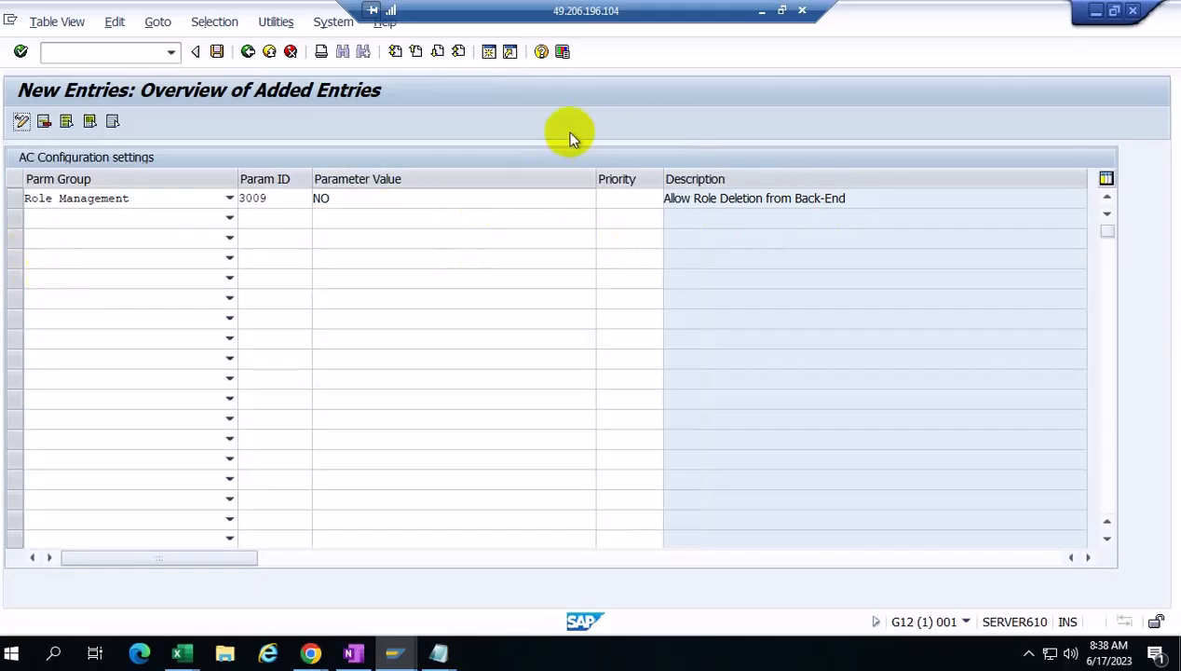
View the Business Role Management role list in Chrome, and return to the new parameter 3009 entry in SAP GUI
mouse_move(310, 652)
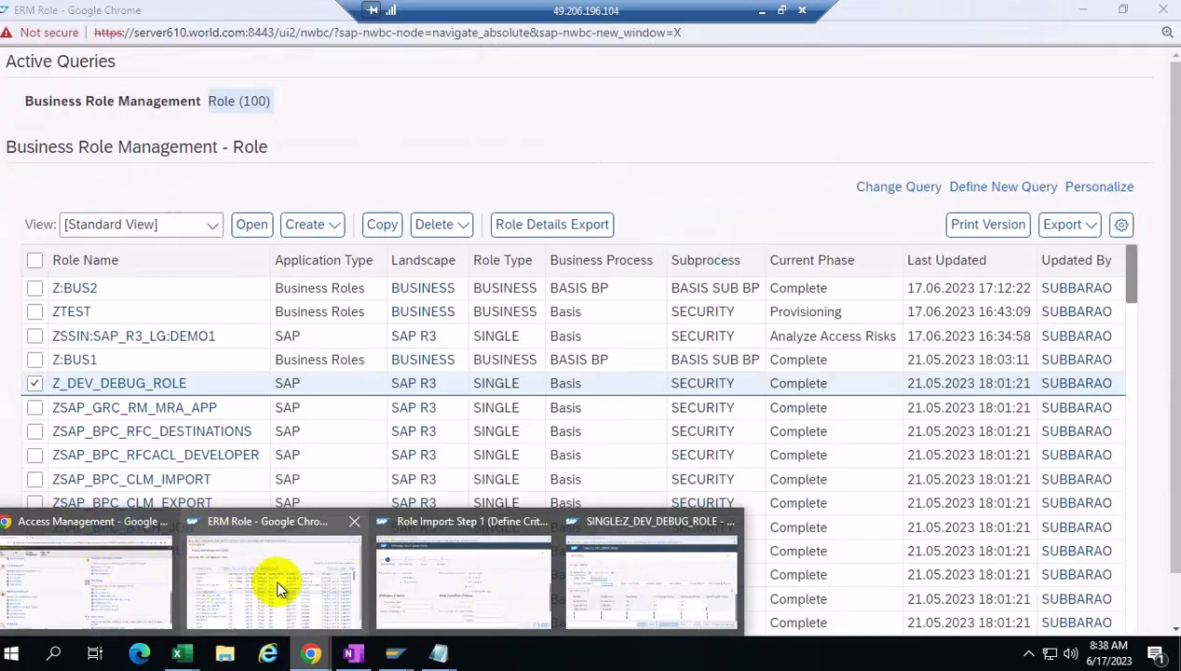
left_click(277, 586)
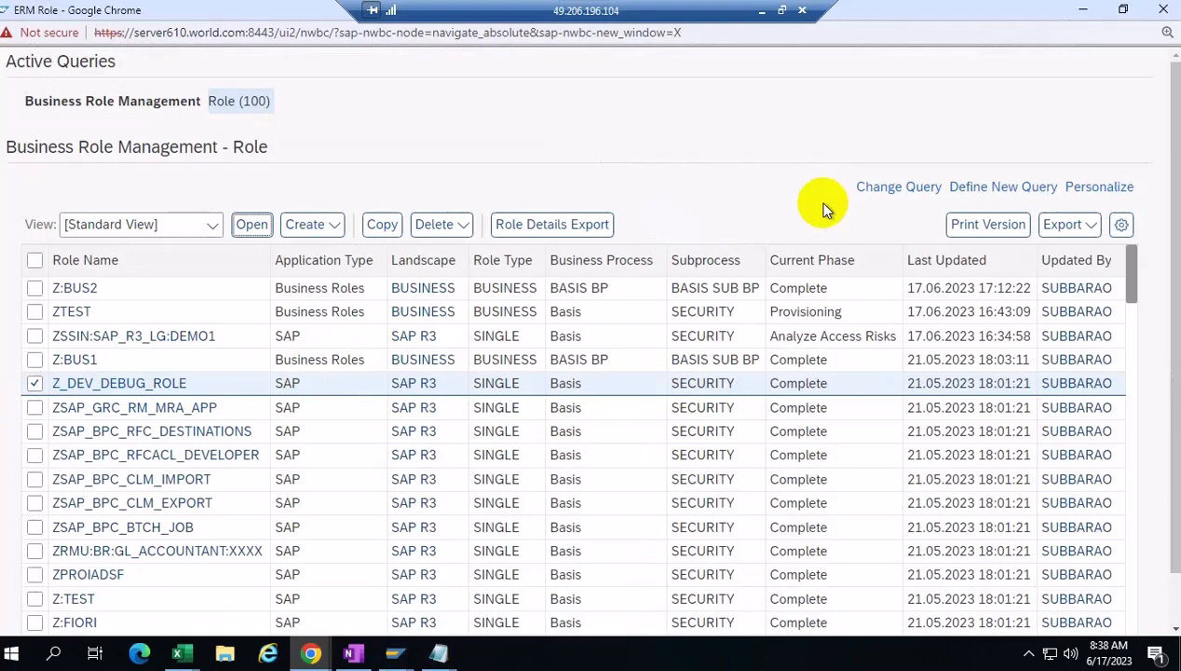
mouse_move(394, 652)
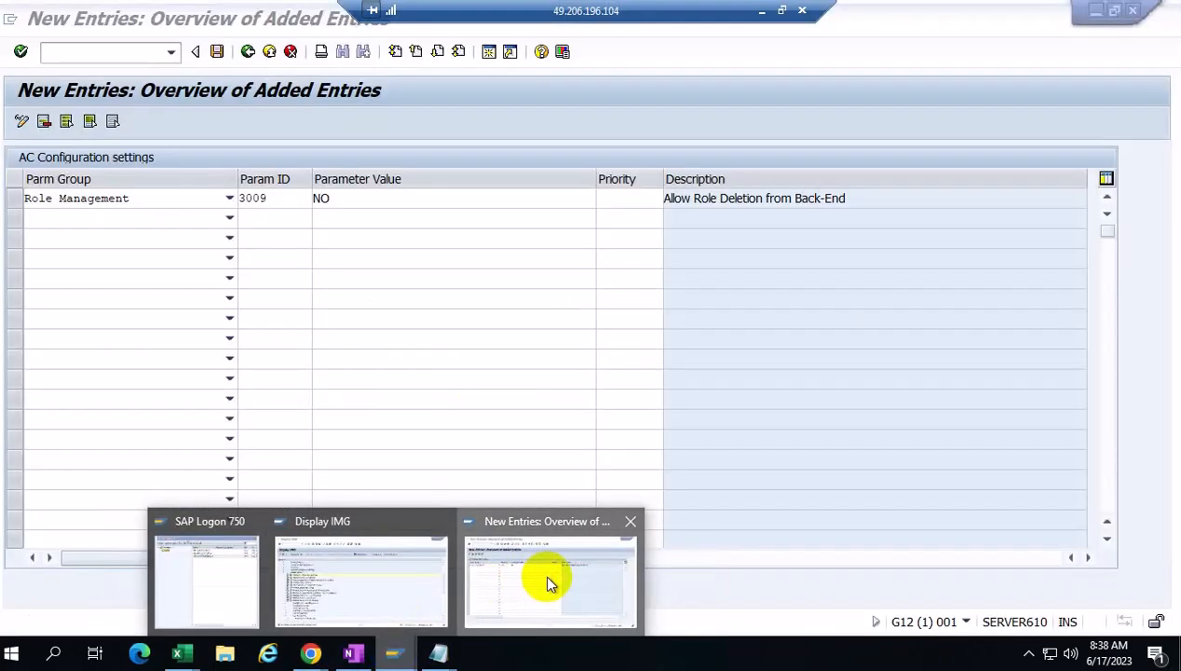
left_click(547, 575)
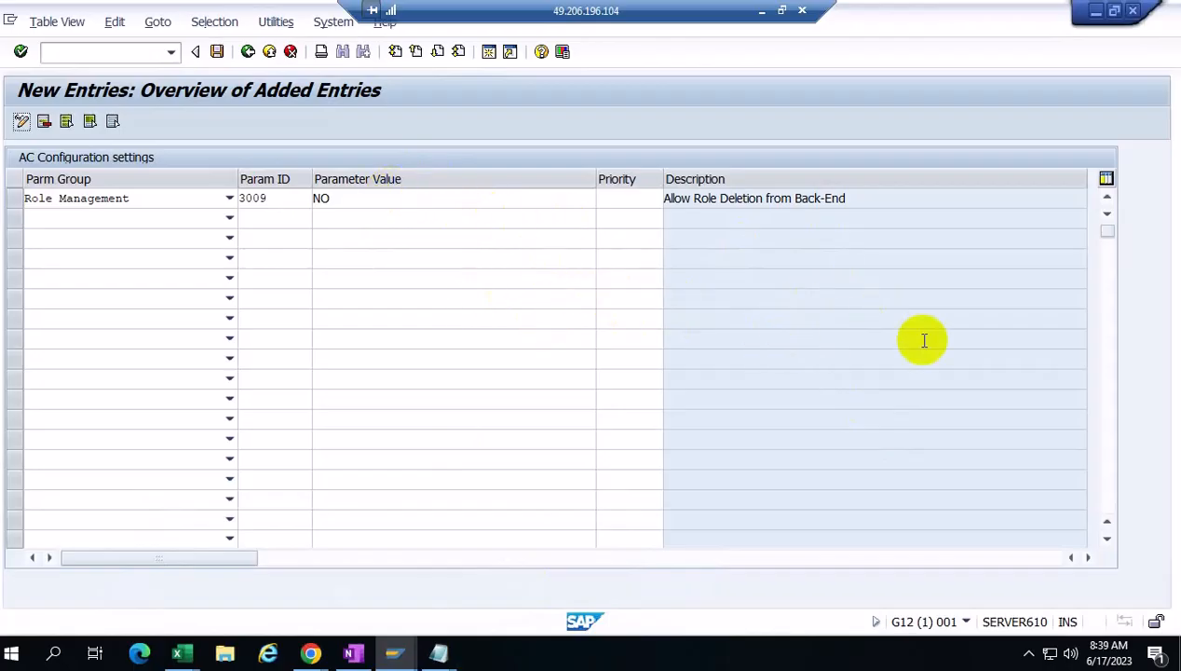
Examine the Role Status options in the provisioning details of Z_DEV_DEBUG_ROLE in Chrome, and return to the PowerPoint Business Role - Issues slide
mouse_move(312, 650)
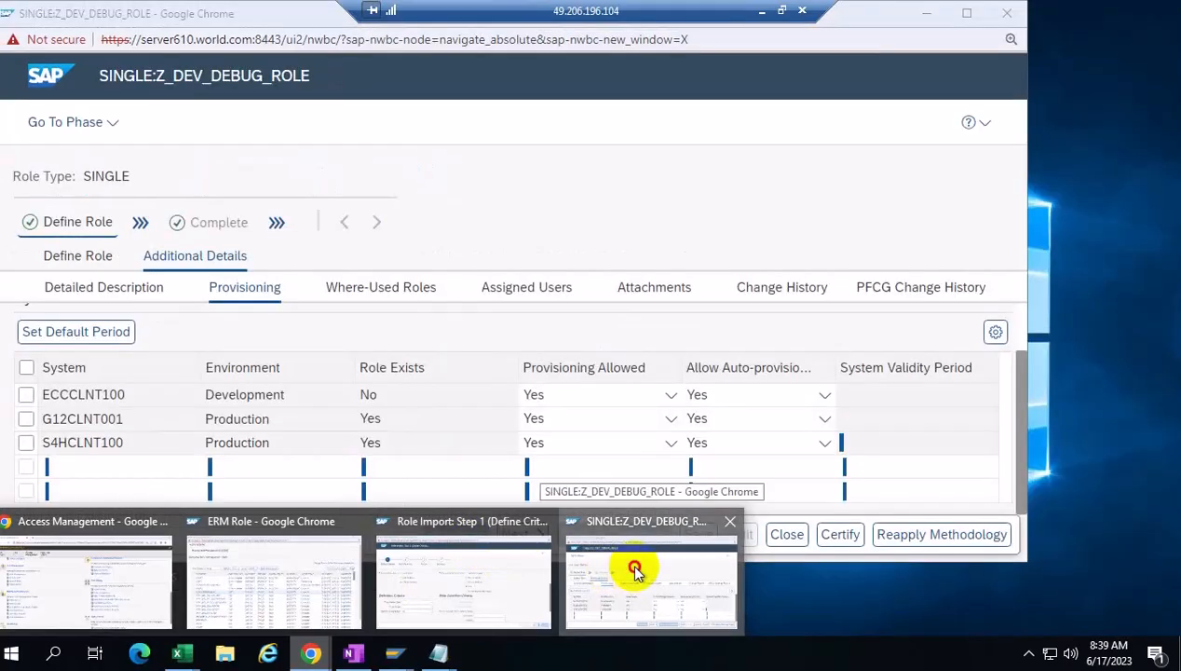
left_click(634, 573)
scroll(385, 385, "up", 1)
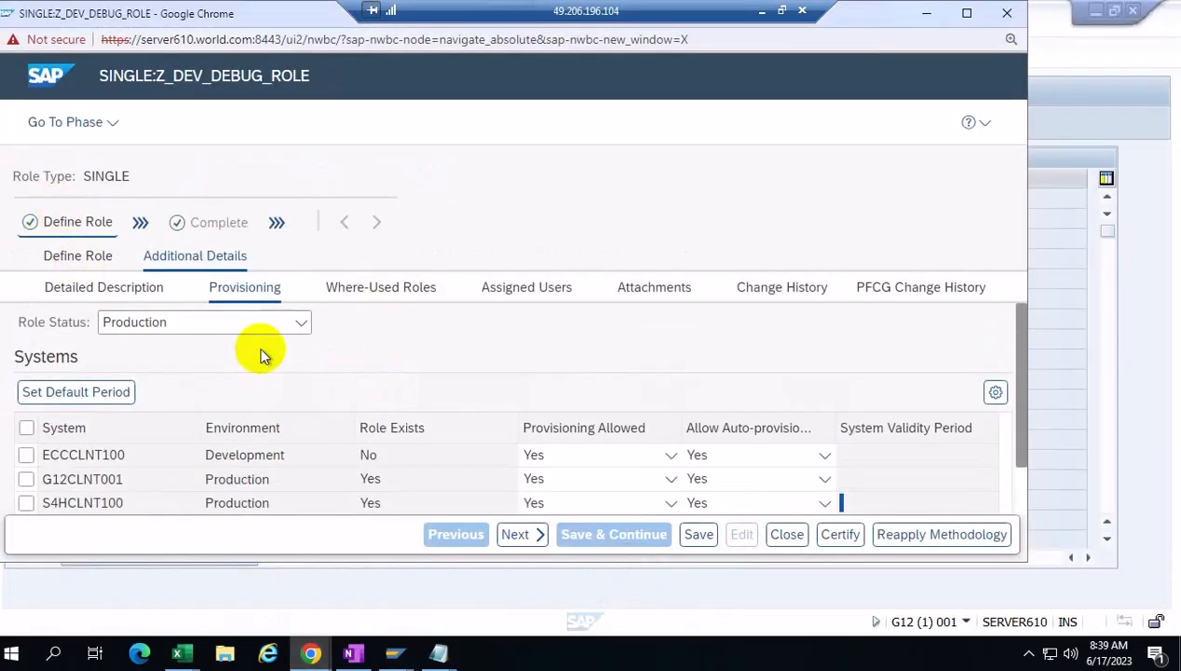
left_click(301, 324)
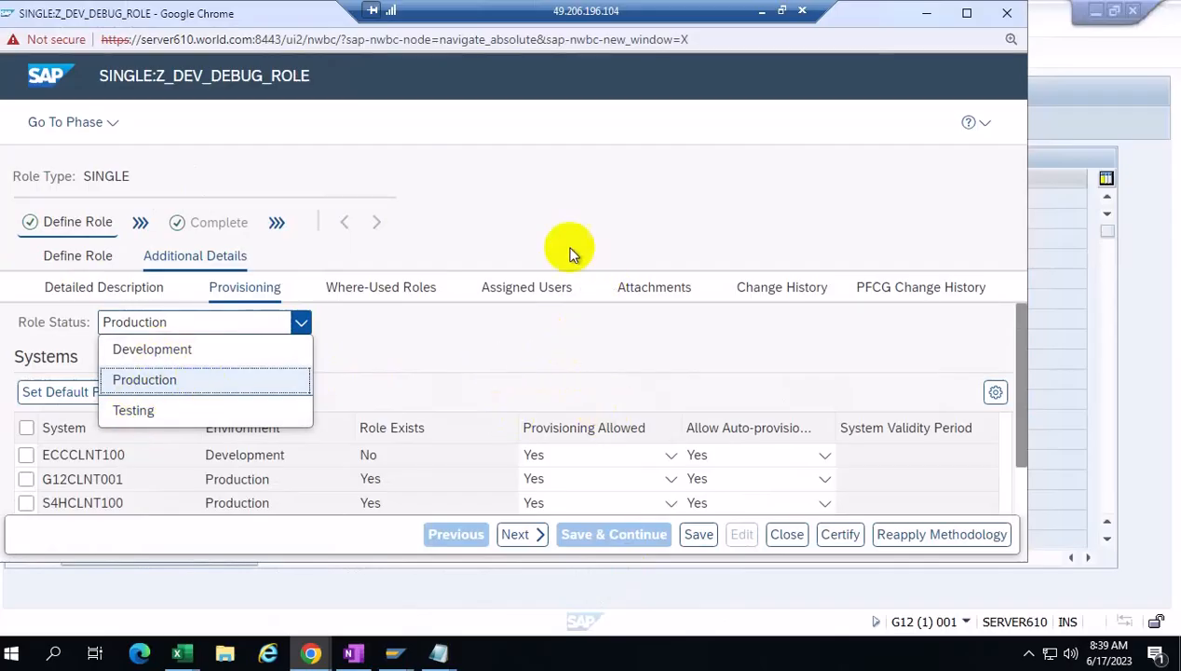
left_click(527, 186)
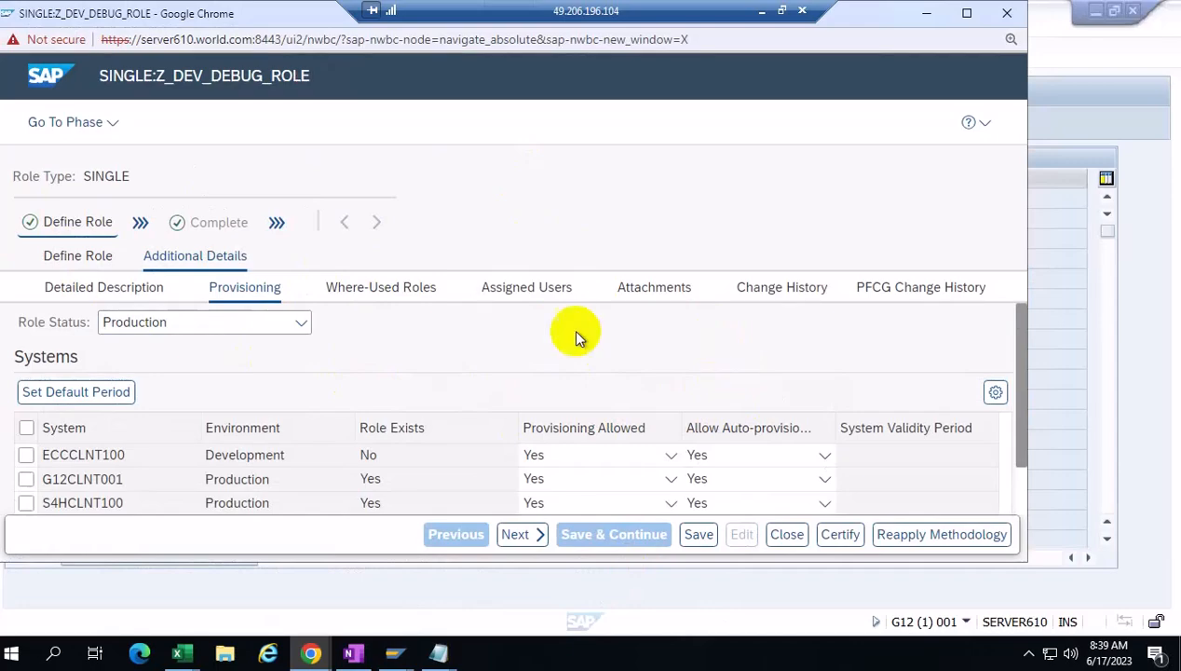
left_click(298, 325)
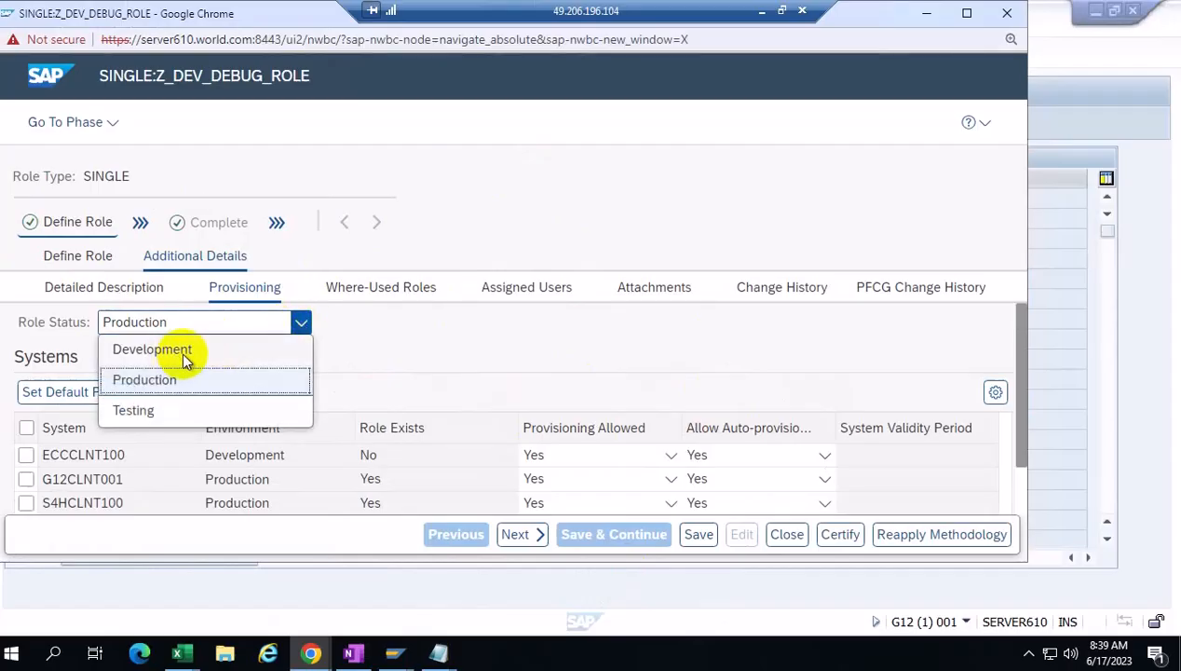
left_click(445, 365)
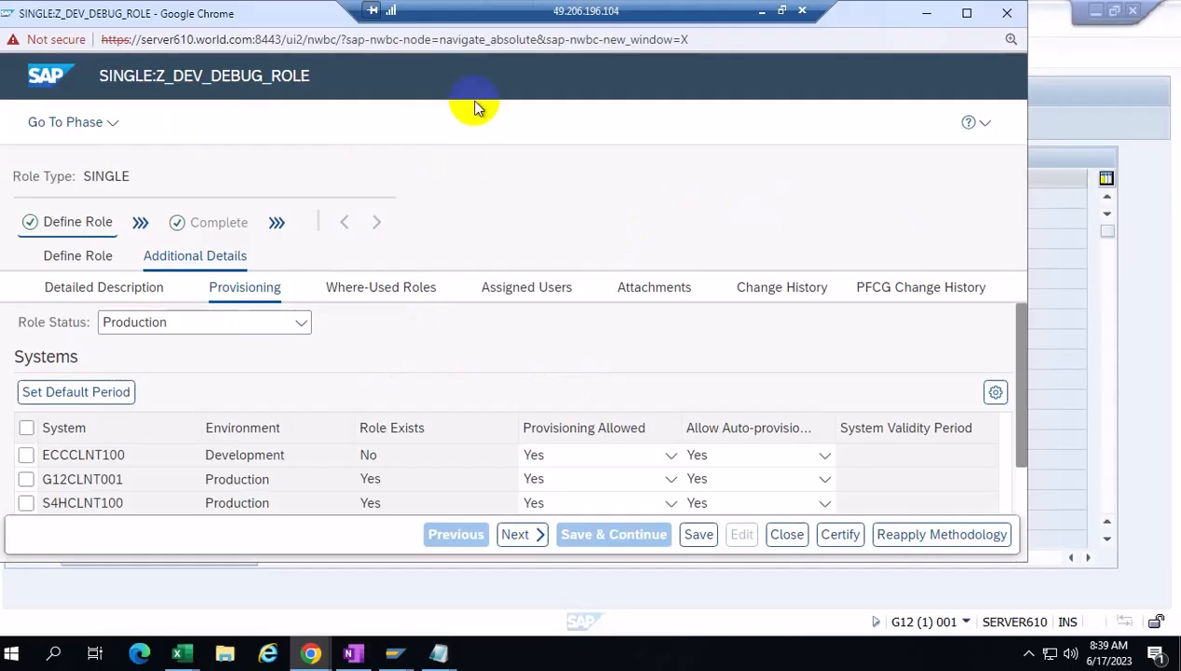
left_click(762, 11)
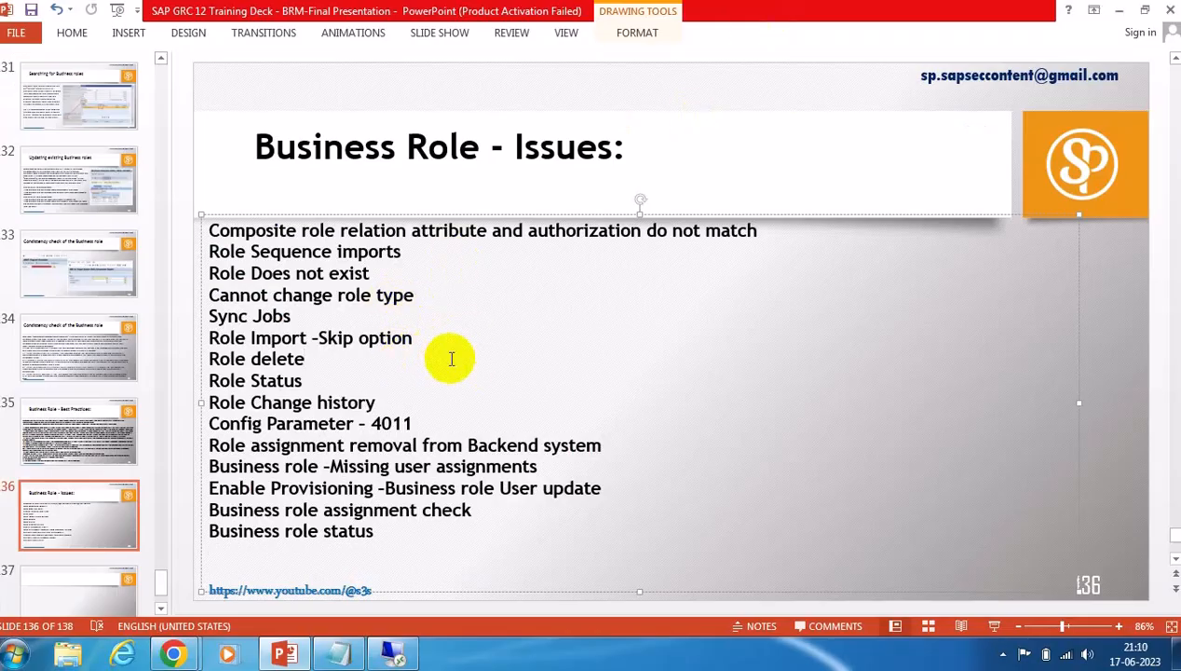